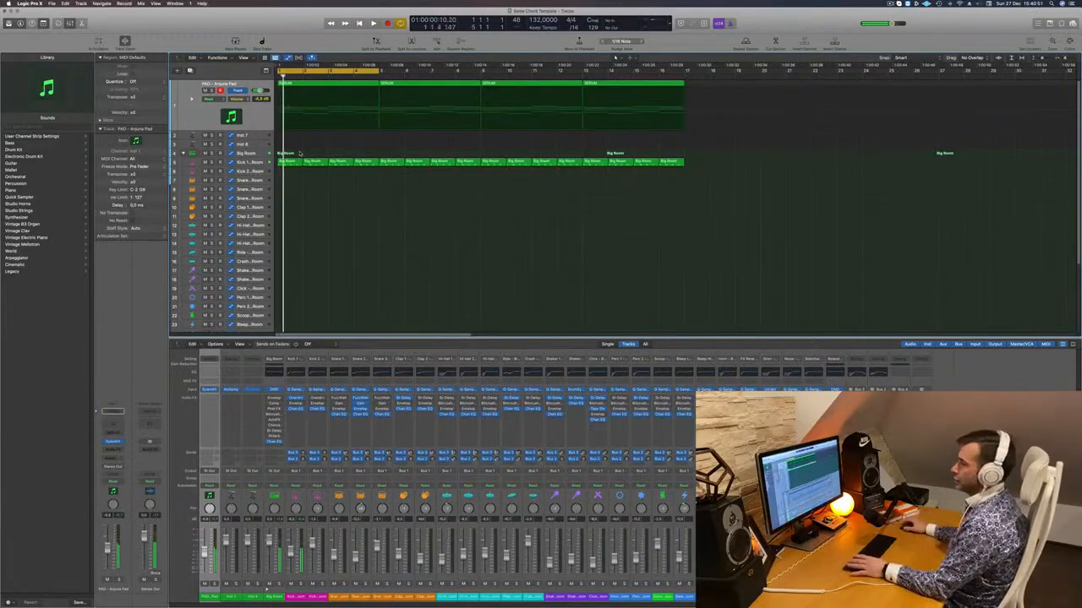
Copy the first kick region to the Snare 1 track and keep only its notes on beats 2 and 4.
{"action": "scroll", "coordinate": [304, 153], "scroll_direction": "up", "scroll_amount": 5}
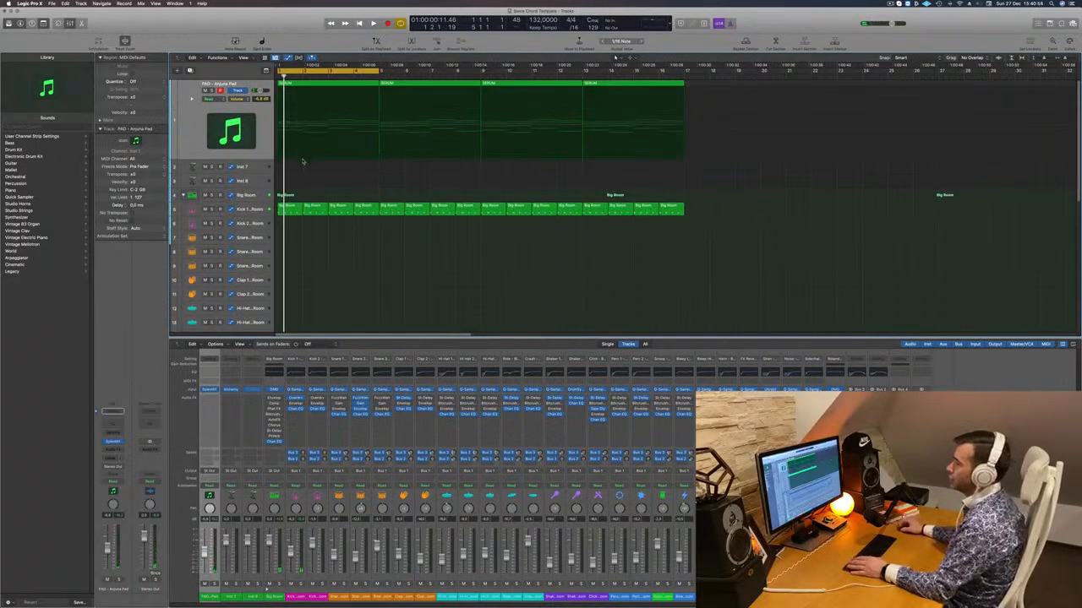
{"action": "key", "text": "space"}
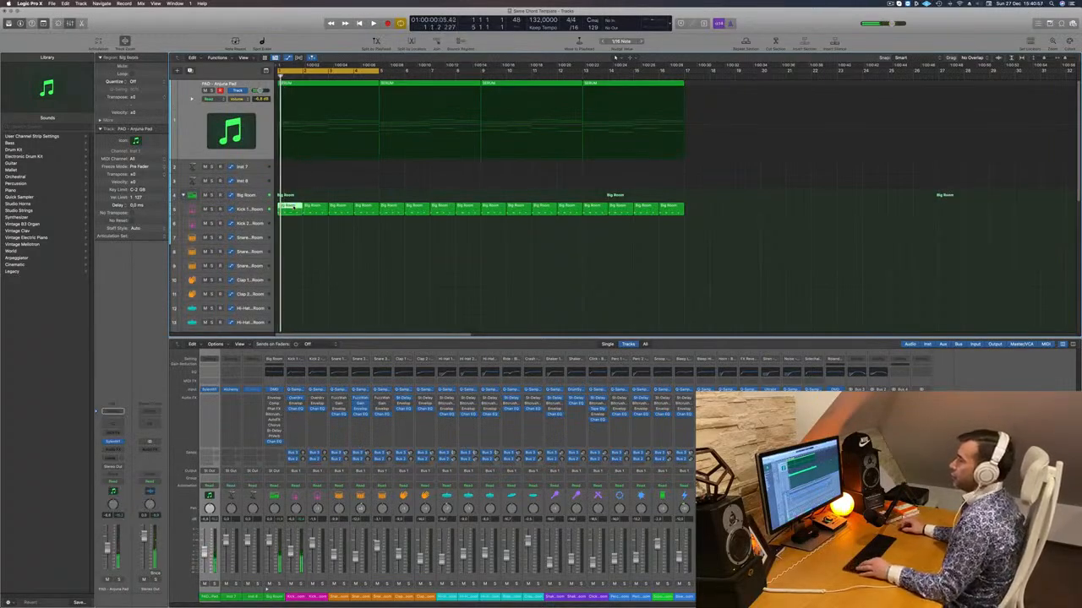
{"action": "left_click_drag", "start_coordinate": [290, 206], "coordinate": [290, 237]}
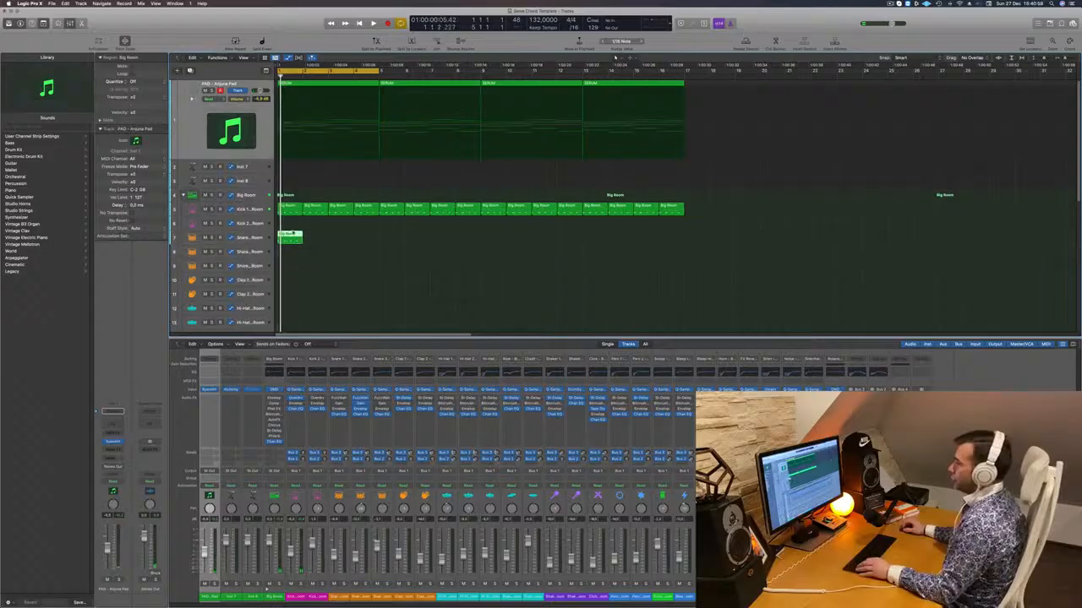
{"action": "double_click", "coordinate": [290, 238]}
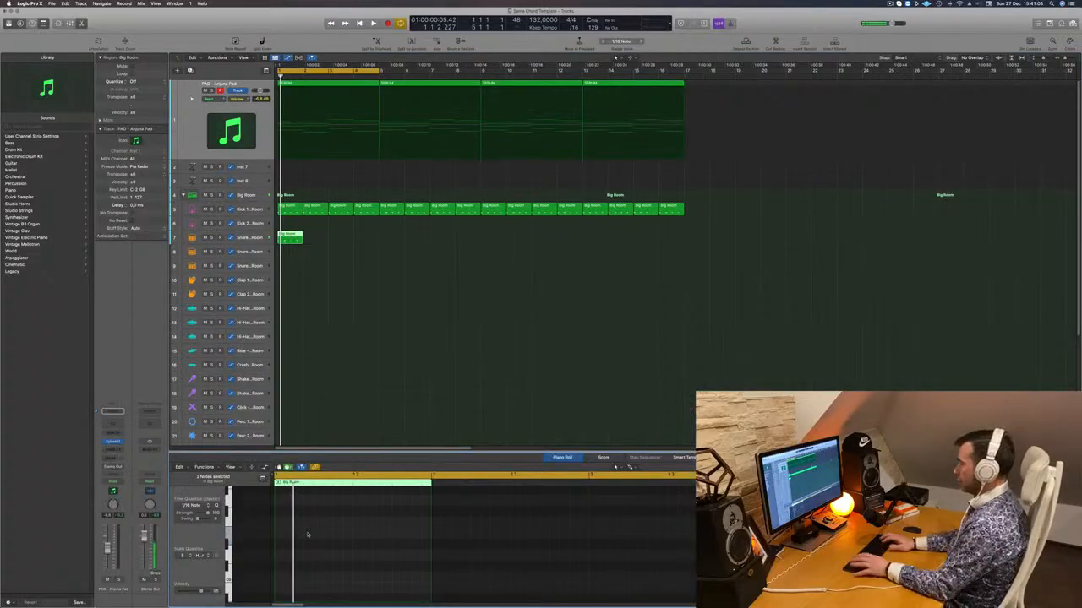
{"action": "key", "text": "space"}
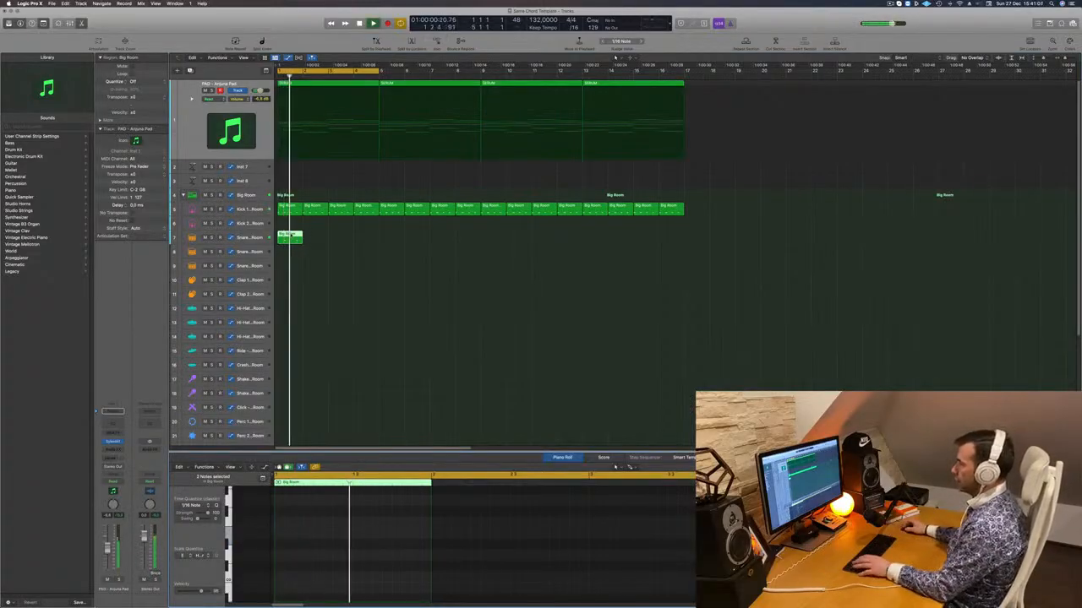
{"action": "key", "text": "space"}
Repeat the one-bar snare region along its track through bar 16 and play the result.
{"action": "left_click_drag", "start_coordinate": [292, 238], "coordinate": [316, 238]}
{"action": "left_click_drag", "start_coordinate": [350, 241], "coordinate": [392, 238]}
{"action": "left_click_drag", "start_coordinate": [250, 246], "coordinate": [504, 242]}
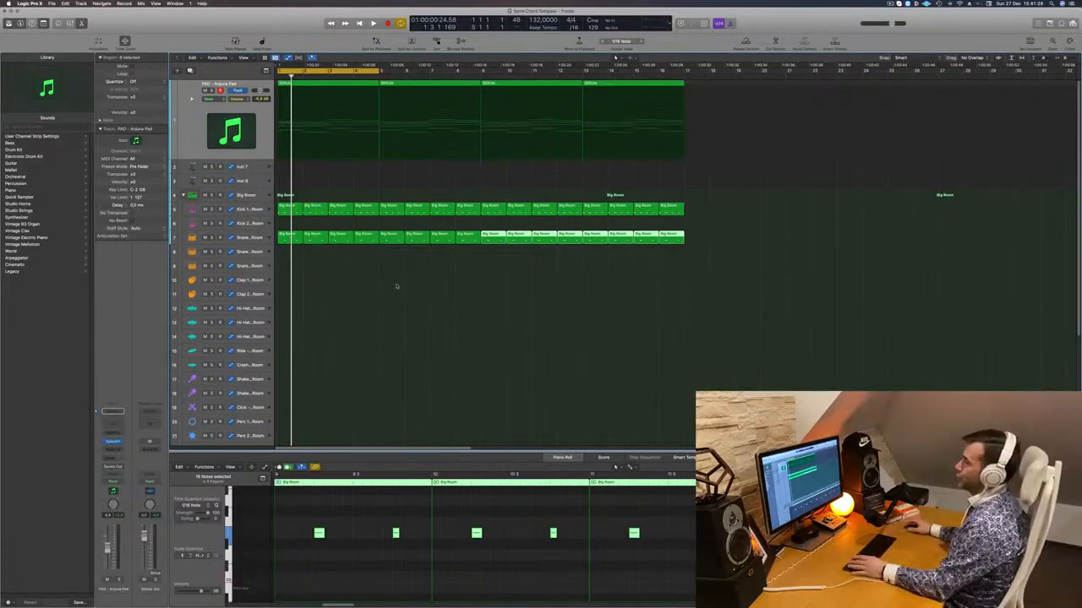
{"action": "left_click", "coordinate": [397, 286]}
{"action": "key", "text": "space"}
{"action": "key", "text": "space"}
Copy the first kick region to the first Hi-Hat track and shift its four notes to the offbeats.
{"action": "left_click", "coordinate": [293, 210]}
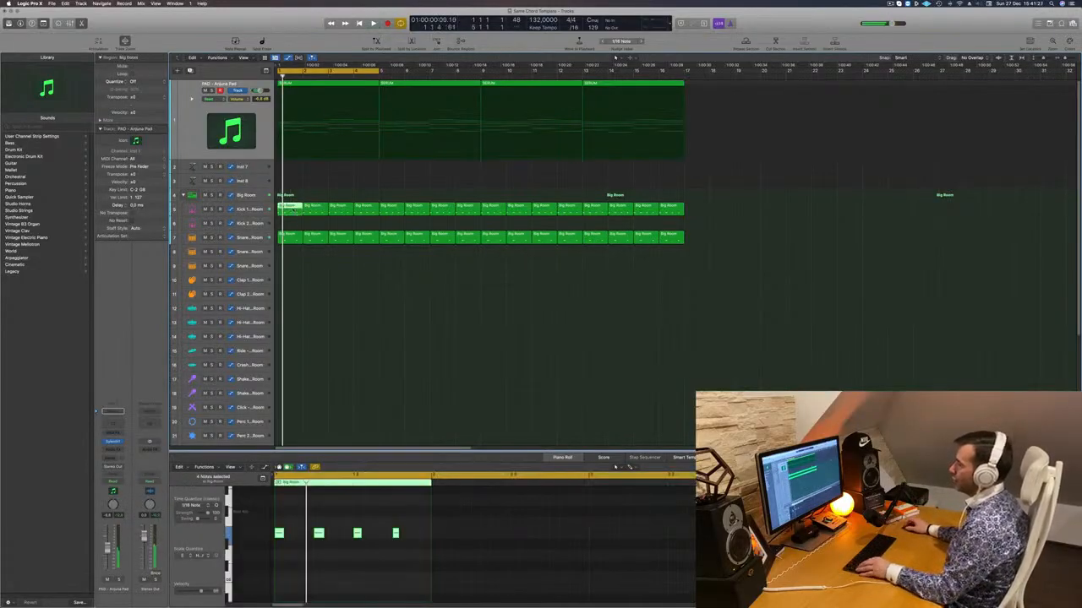
{"action": "left_click_drag", "start_coordinate": [294, 211], "coordinate": [292, 308]}
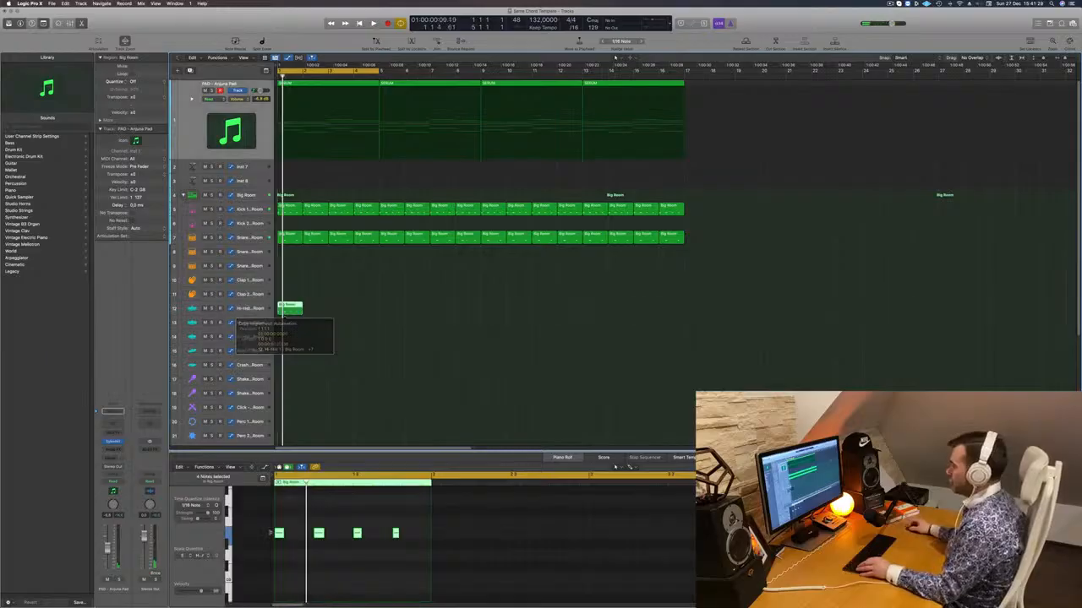
{"action": "left_click_drag", "start_coordinate": [406, 521], "coordinate": [266, 543]}
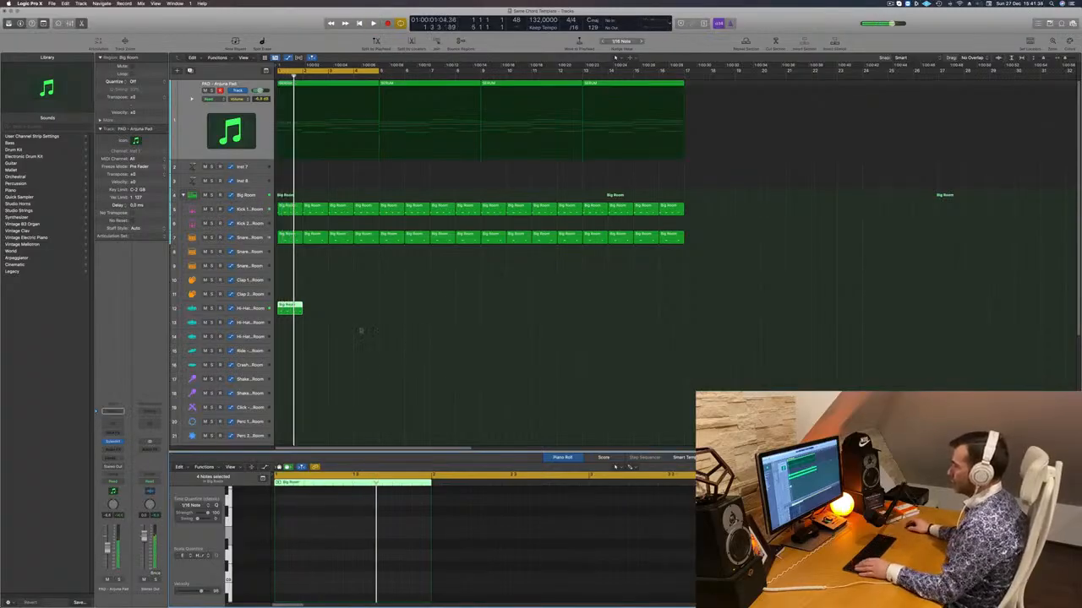
Place the offbeat hi-hat region on the Hi-Hat 2 track and repeat it through bar 16.
{"action": "left_click_drag", "start_coordinate": [292, 307], "coordinate": [414, 327]}
{"action": "key", "text": "space"}
{"action": "left_click_drag", "start_coordinate": [331, 320], "coordinate": [504, 328]}
{"action": "left_click", "coordinate": [393, 299]}
{"action": "key", "text": "space"}
{"action": "left_click", "coordinate": [244, 322]}
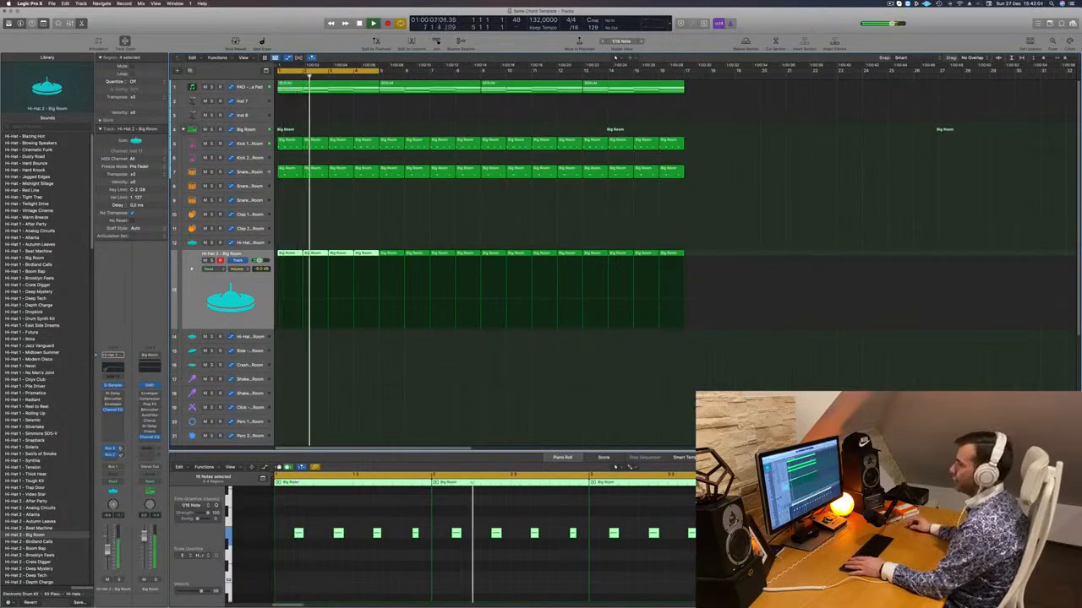
Copy the first four Hi-Hat 2 regions to the Scoop track and reduce the first bar to a single note near its end.
{"action": "scroll", "coordinate": [318, 379], "scroll_direction": "down", "scroll_amount": 5}
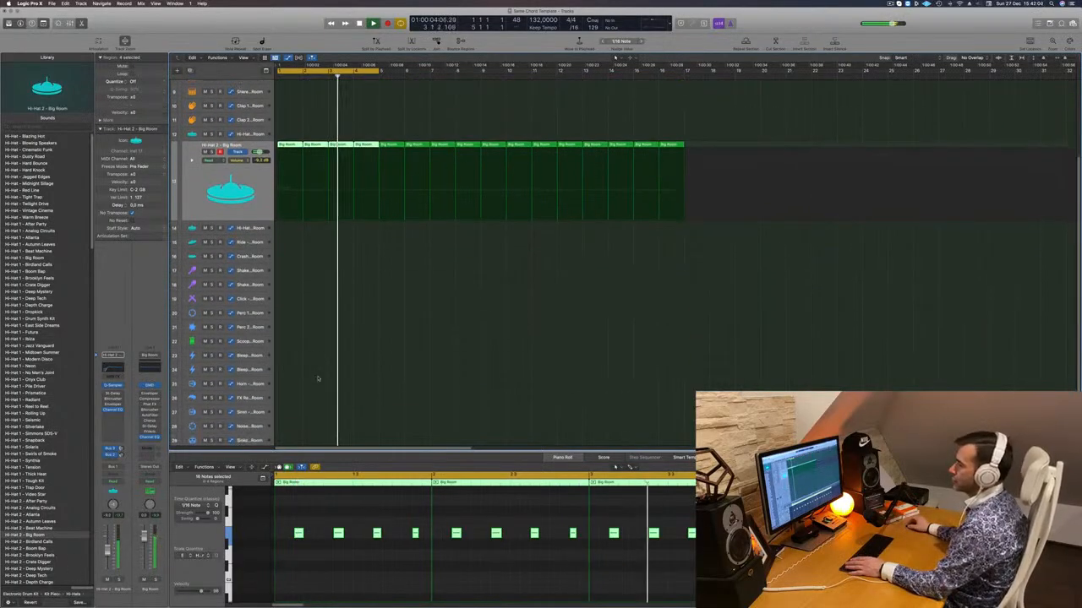
{"action": "scroll", "coordinate": [289, 138], "scroll_direction": "down", "scroll_amount": 1}
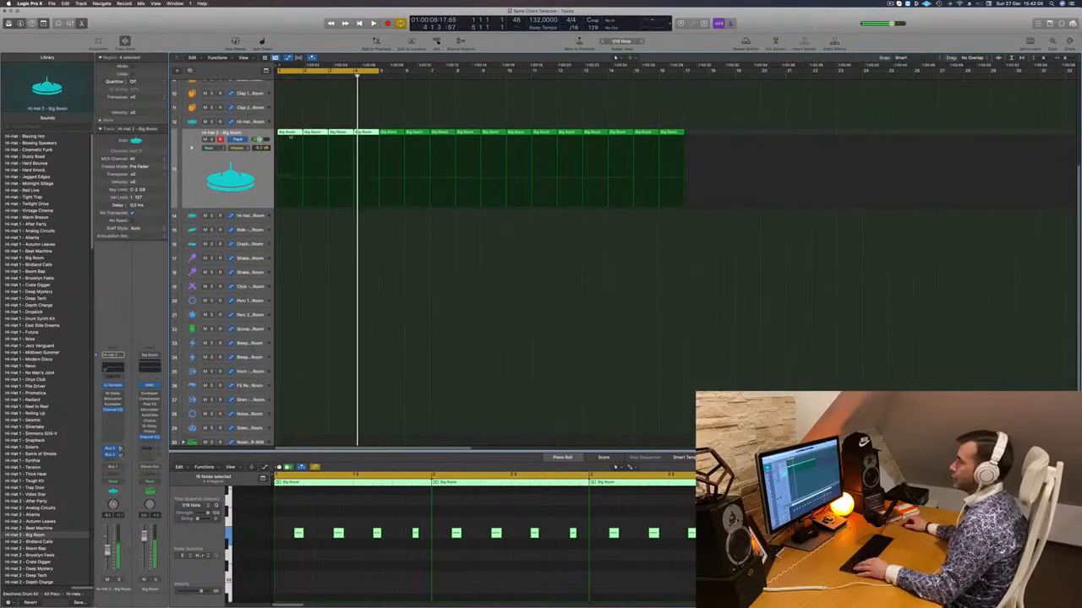
{"action": "key", "text": "space"}
{"action": "left_click_drag", "start_coordinate": [290, 137], "coordinate": [287, 328]}
{"action": "left_click_drag", "start_coordinate": [289, 527], "coordinate": [391, 541]}
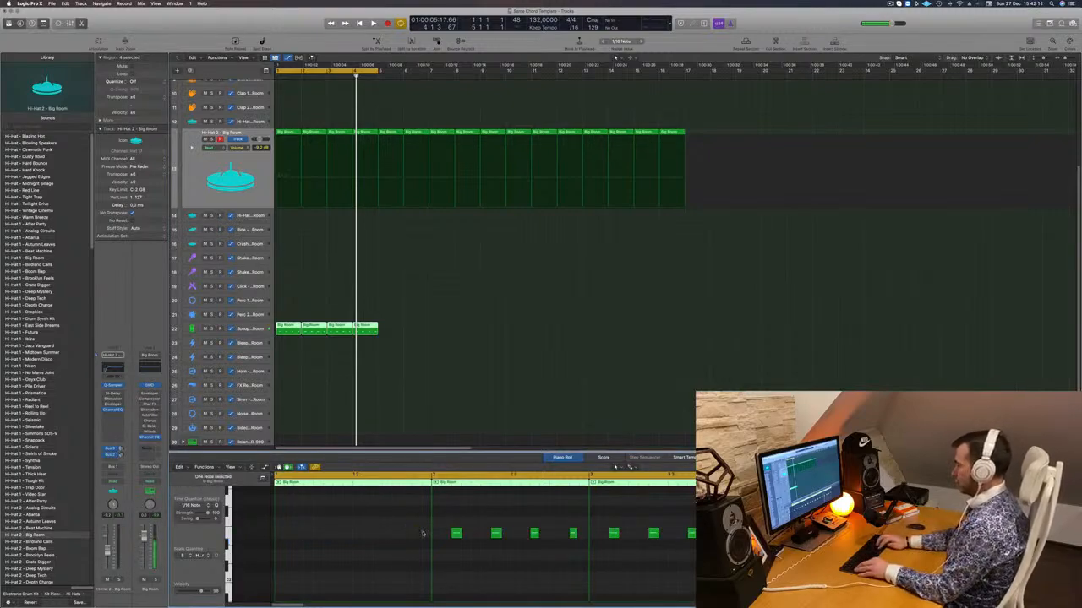
{"action": "key", "text": "space"}
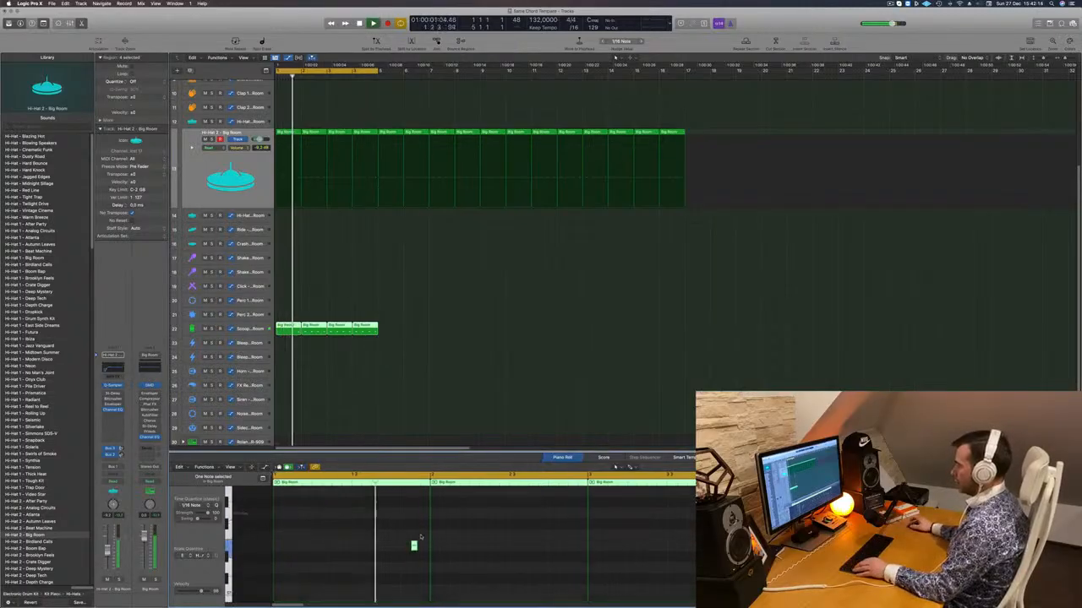
Delete the three surplus Scoop regions and repeat the edited one-bar region through bar 16.
{"action": "left_click", "coordinate": [314, 333]}
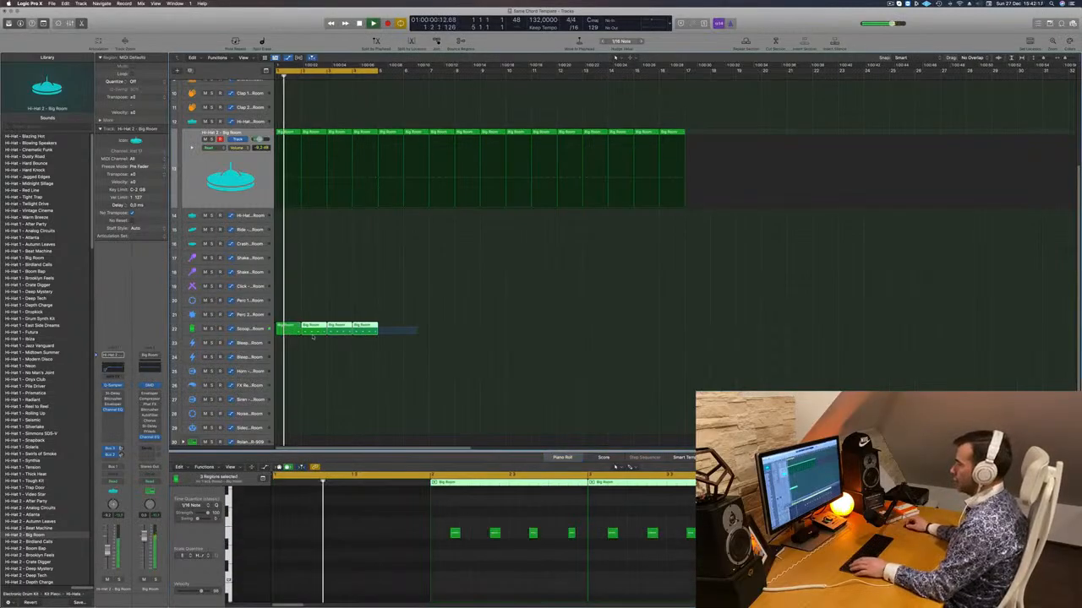
{"action": "key", "text": "BackSpace"}
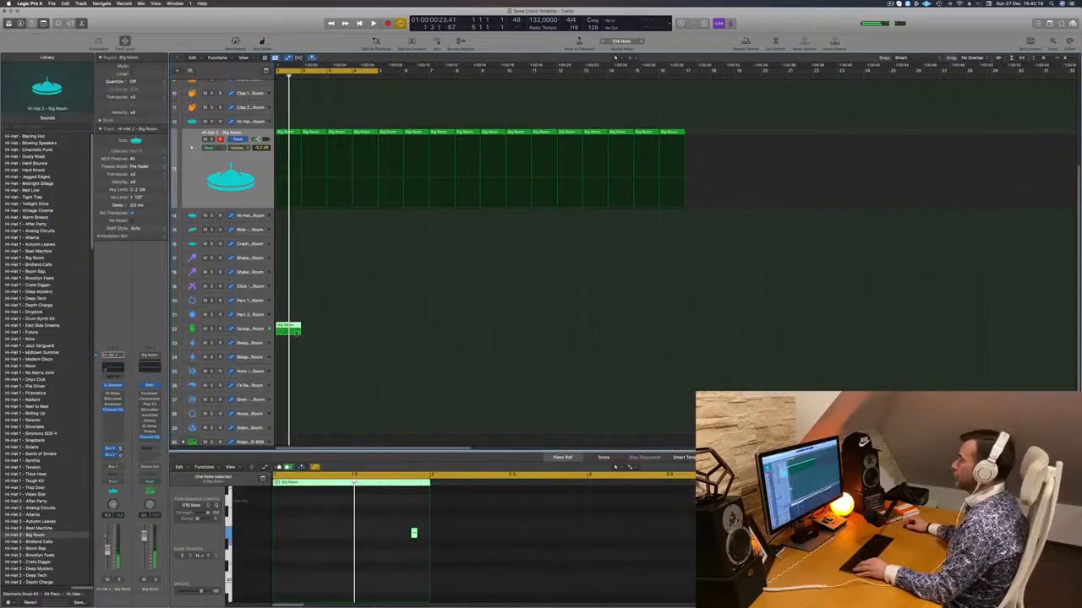
{"action": "left_click_drag", "start_coordinate": [295, 331], "coordinate": [403, 338]}
{"action": "left_click_drag", "start_coordinate": [318, 327], "coordinate": [524, 335]}
{"action": "key", "text": "space"}
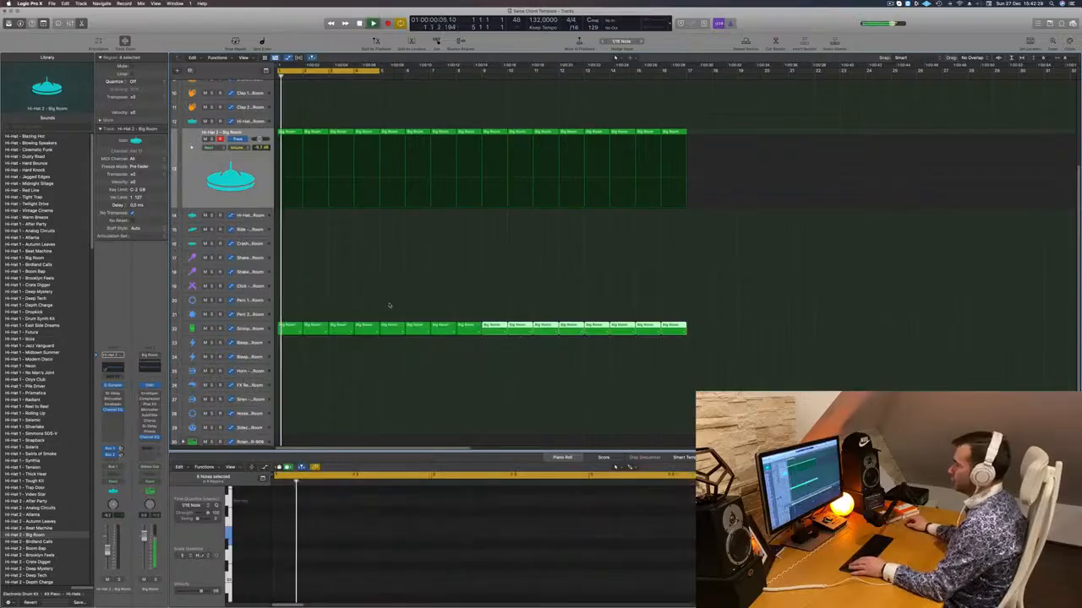
Insert a Compressor on the Anjuna Pad track, after its Sylenth1 instrument.
{"action": "scroll", "coordinate": [356, 255], "scroll_direction": "up", "scroll_amount": 5}
{"action": "scroll", "coordinate": [356, 245], "scroll_direction": "up", "scroll_amount": 1}
{"action": "scroll", "coordinate": [352, 193], "scroll_direction": "down", "scroll_amount": 4}
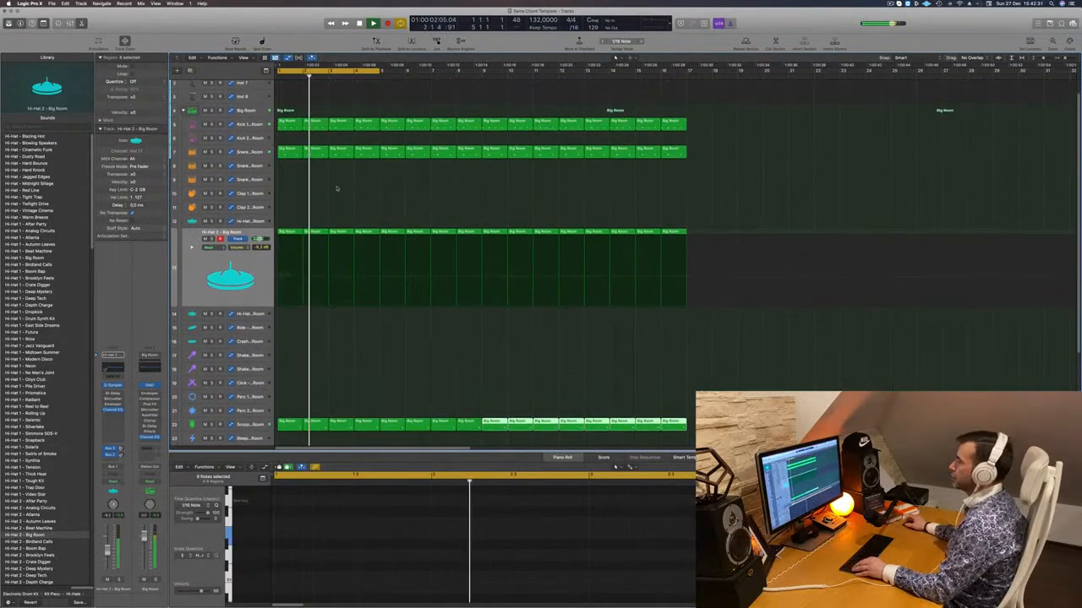
{"action": "scroll", "coordinate": [339, 126], "scroll_direction": "up", "scroll_amount": 1}
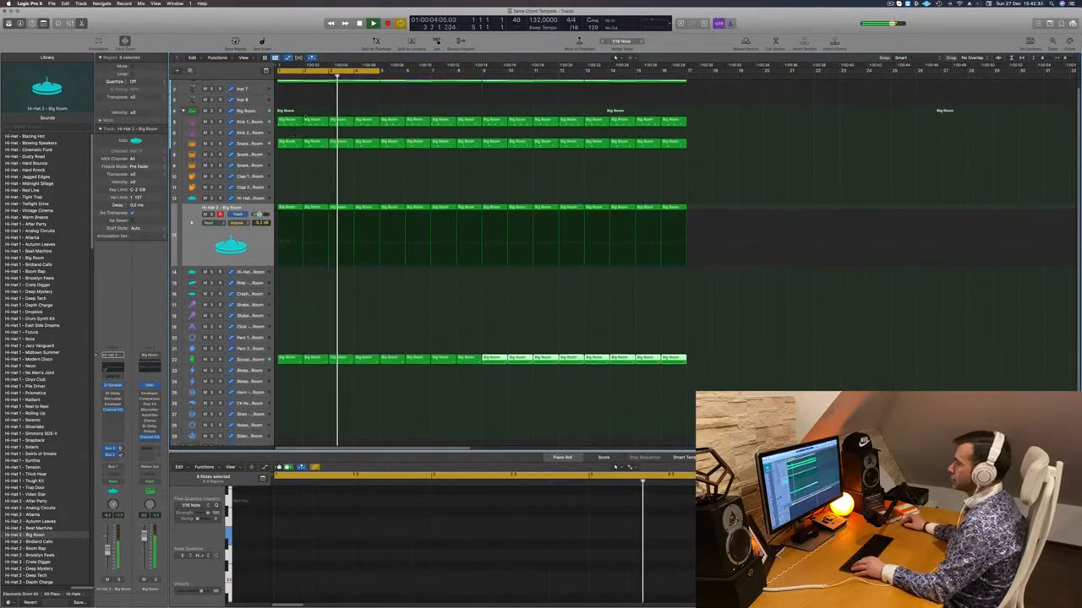
{"action": "scroll", "coordinate": [339, 126], "scroll_direction": "up", "scroll_amount": 1}
{"action": "left_click", "coordinate": [249, 85]}
{"action": "key", "text": "space"}
{"action": "key", "text": "space"}
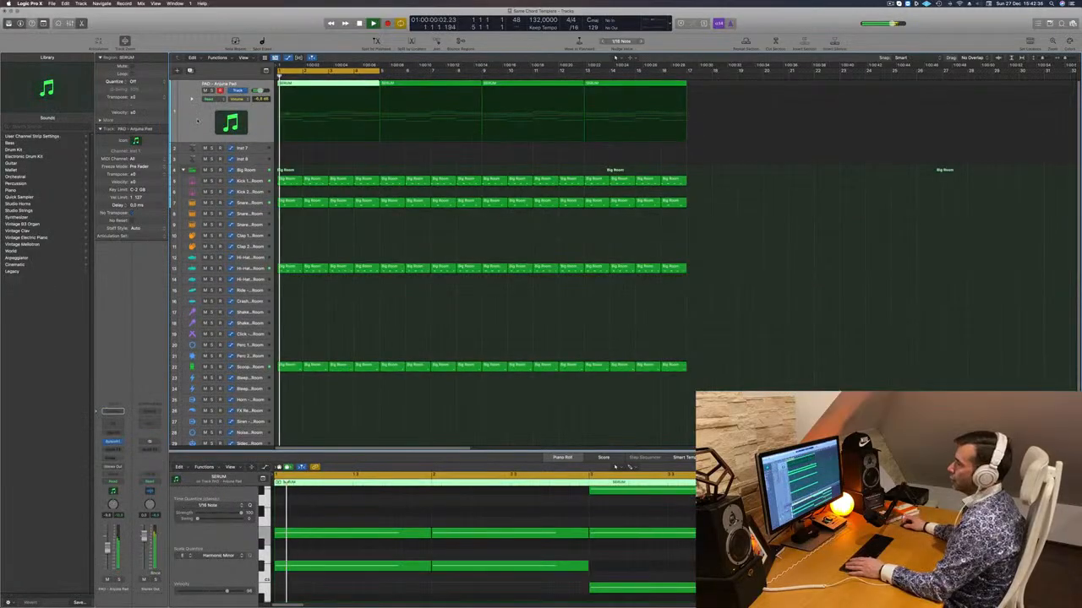
{"action": "key", "text": "space"}
{"action": "key", "text": "space"}
{"action": "left_click", "coordinate": [113, 450]}
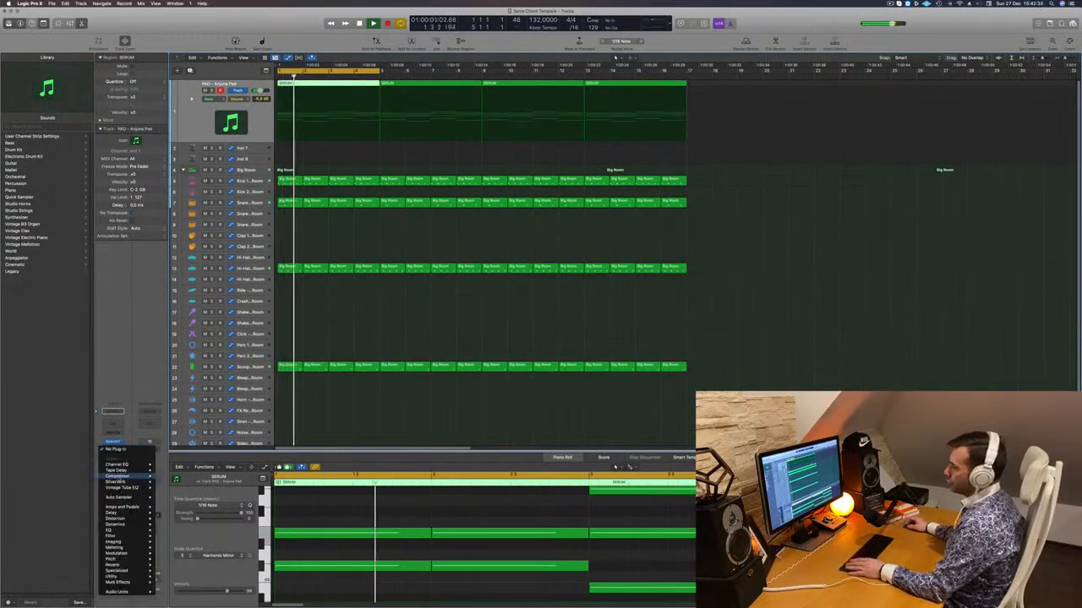
{"action": "mouse_move", "coordinate": [127, 475]}
{"action": "left_click", "coordinate": [169, 476]}
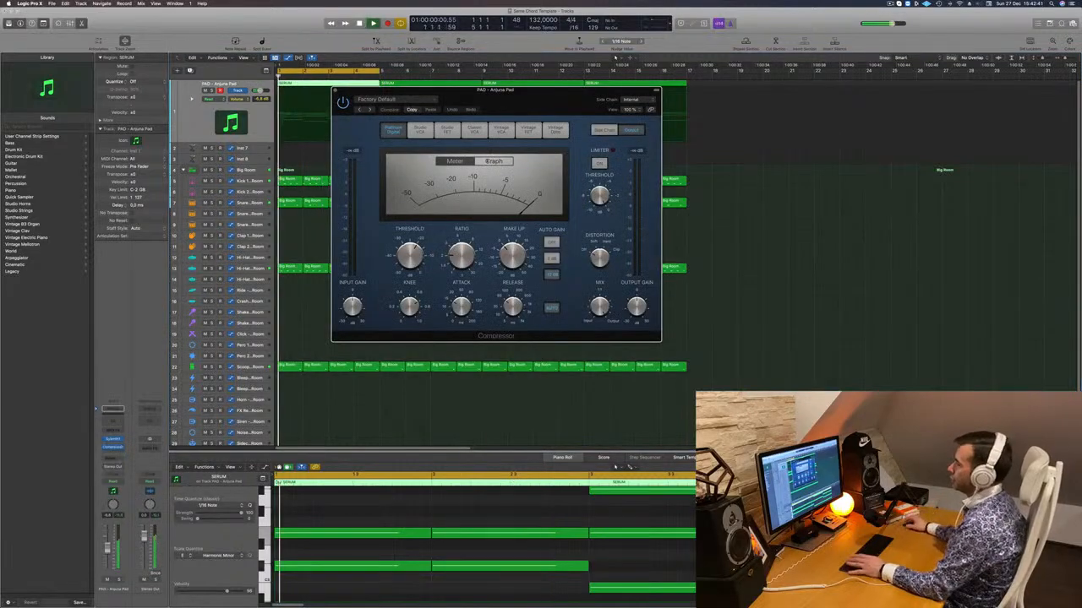
Set the pad compressor's side chain to Kick 1 - Big Room, adjust its threshold, and close the plug-in.
{"action": "mouse_move", "coordinate": [637, 116]}
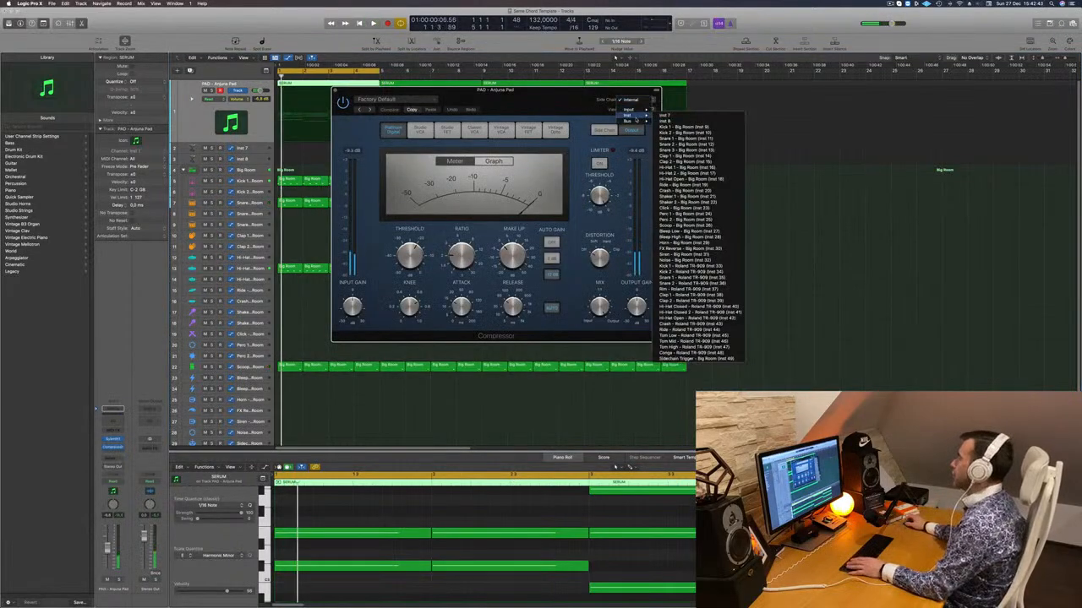
{"action": "left_click", "coordinate": [676, 126]}
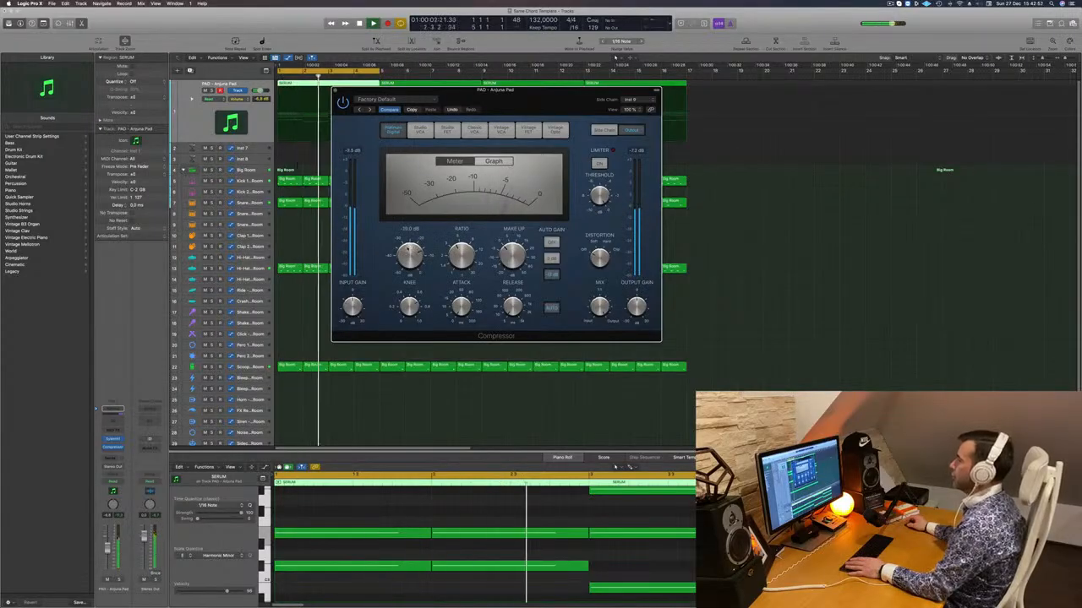
{"action": "left_click_drag", "start_coordinate": [409, 256], "coordinate": [409, 251]}
{"action": "left_click_drag", "start_coordinate": [542, 102], "coordinate": [558, 100]}
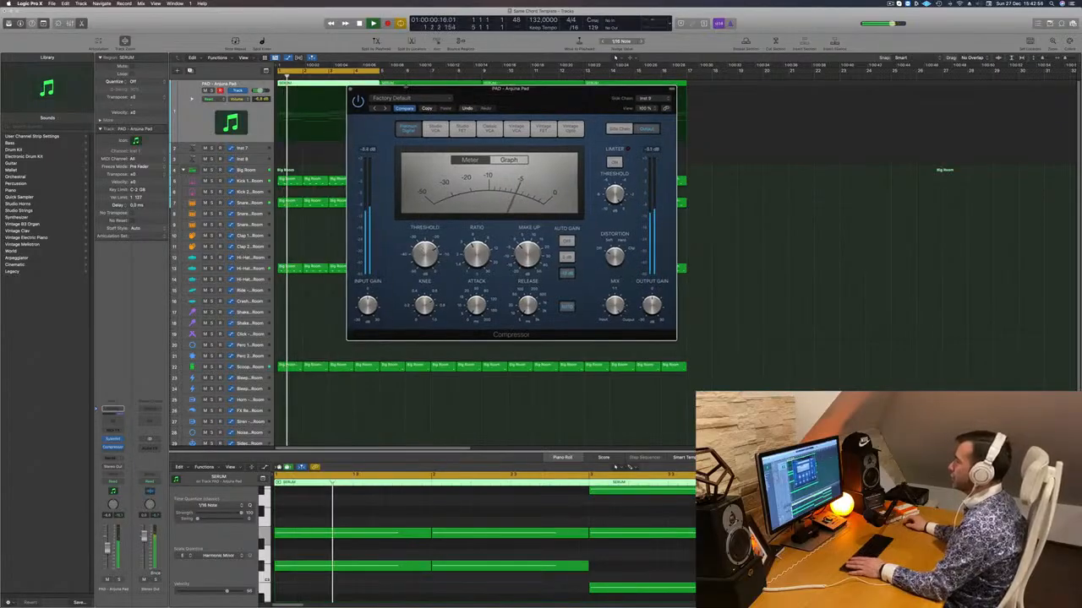
{"action": "left_click", "coordinate": [350, 89]}
Add a Bus 7 send to the Anjuna Pad track while the loop plays.
{"action": "key", "text": "Return"}
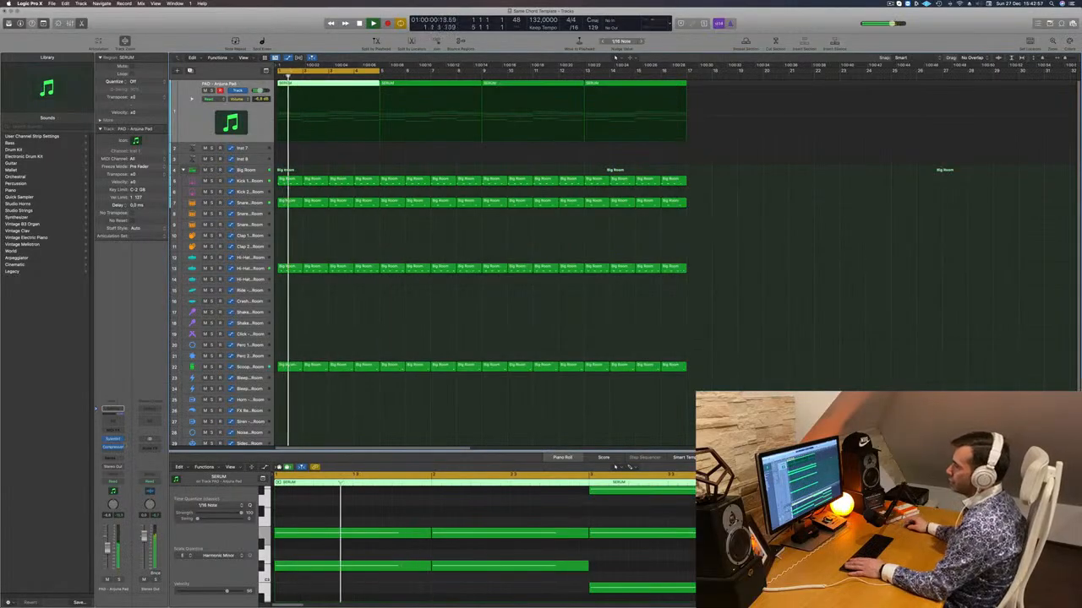
{"action": "key", "text": "Return"}
{"action": "left_click", "coordinate": [112, 410]}
{"action": "mouse_move", "coordinate": [127, 467]}
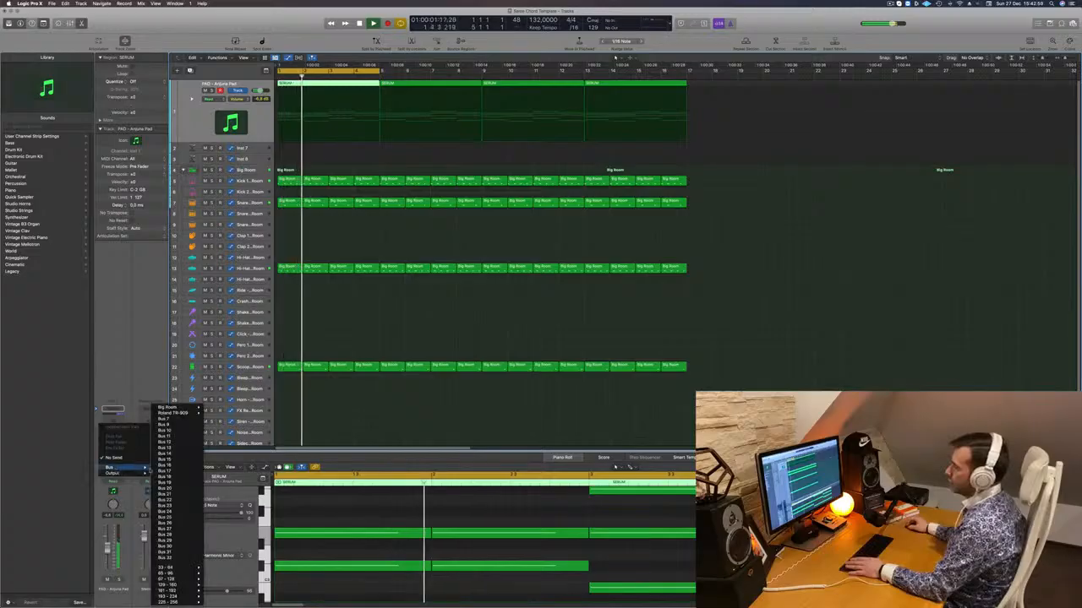
{"action": "left_click", "coordinate": [180, 427]}
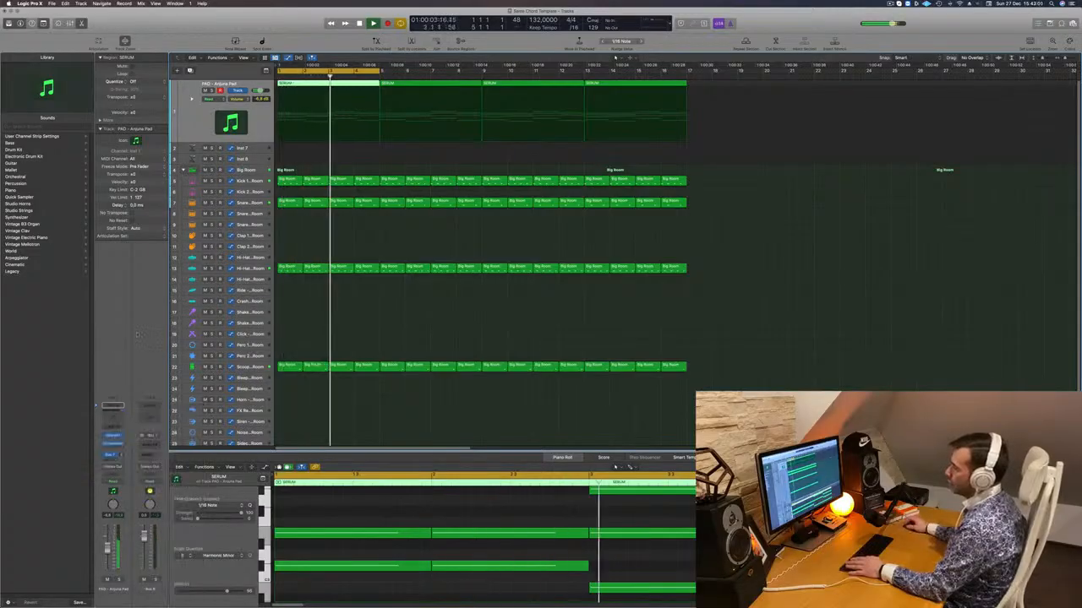
Insert SilverVerb on the new aux channel, load the saved grandioso preset, and close the plug-in.
{"action": "left_click", "coordinate": [148, 443]}
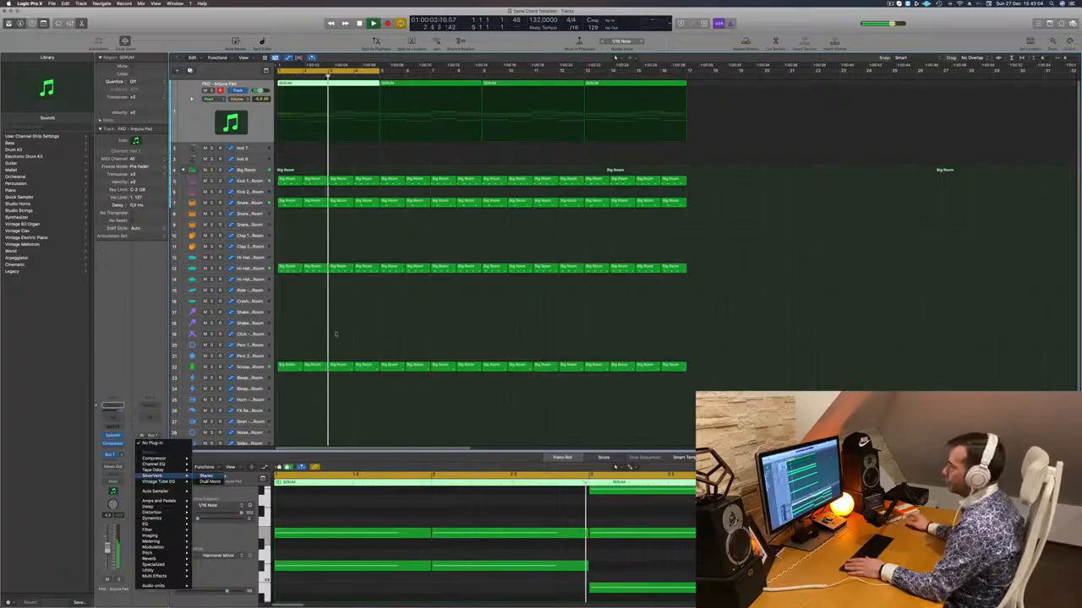
{"action": "left_click", "coordinate": [153, 476]}
{"action": "left_click", "coordinate": [397, 99]}
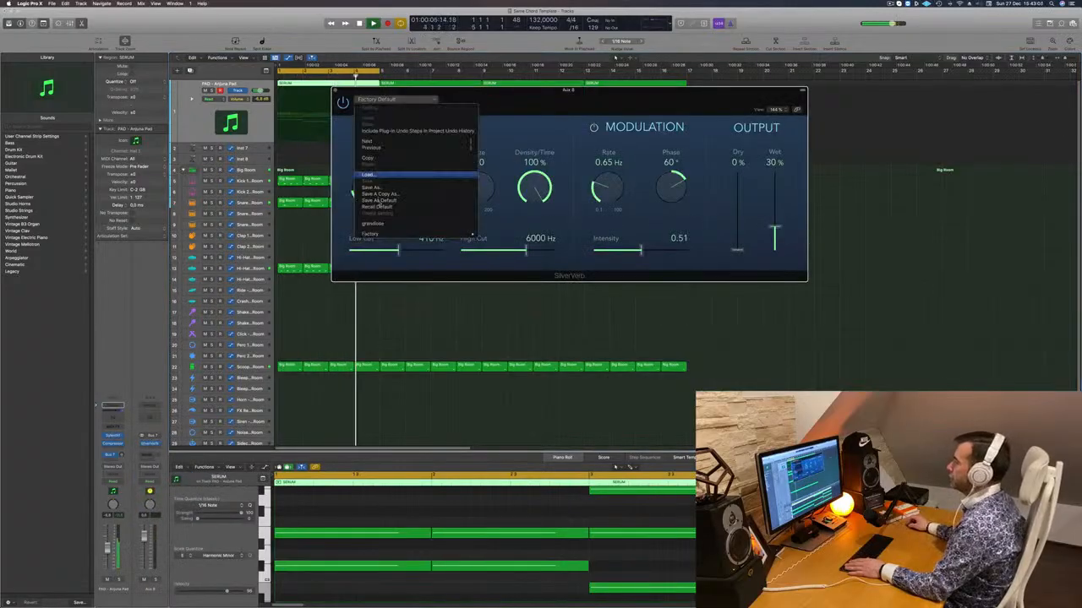
{"action": "left_click", "coordinate": [376, 223]}
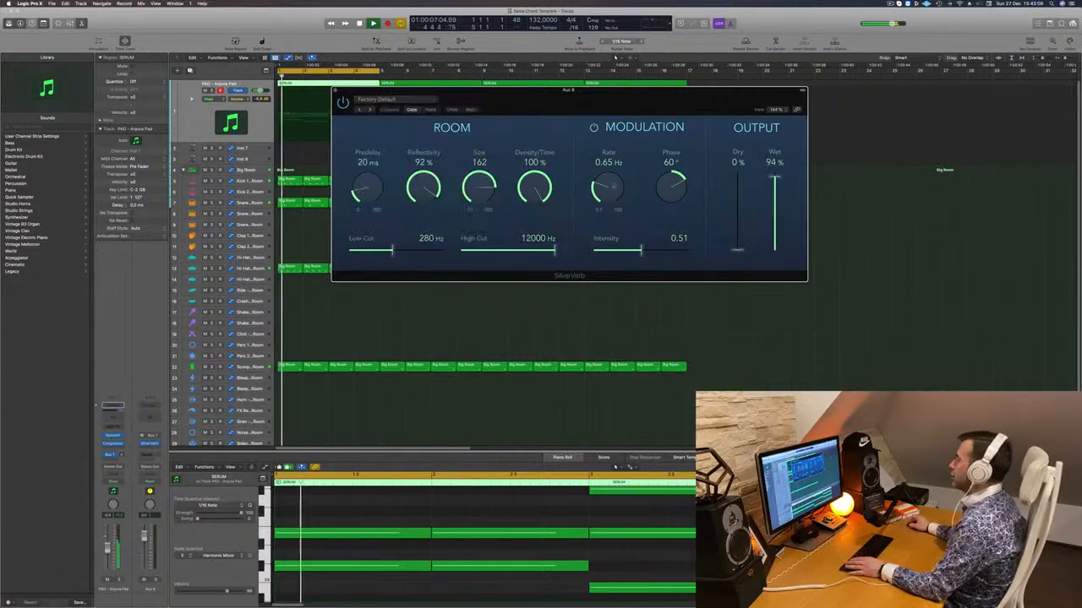
{"action": "left_click", "coordinate": [335, 90]}
Raise the pad's Bus 7 send level and play the loop to hear the reverb in the mix.
{"action": "key", "text": "space"}
{"action": "key", "text": "space"}
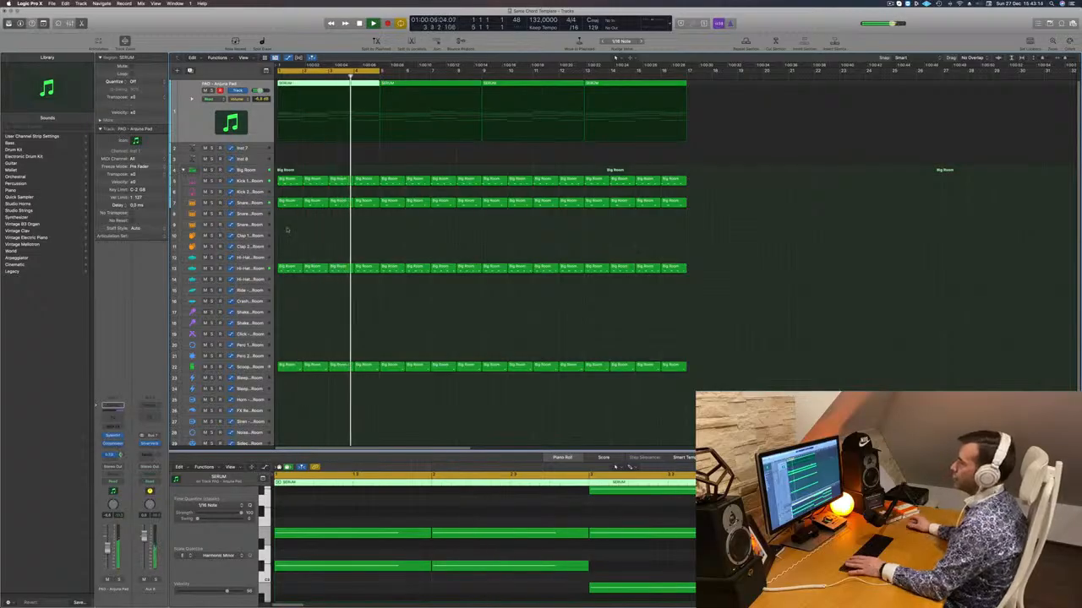
{"action": "key", "text": "space"}
{"action": "key", "text": "space"}
Open the pad's Sylenth1 instrument during playback and raise its Filter Control cutoff.
{"action": "key", "text": "space"}
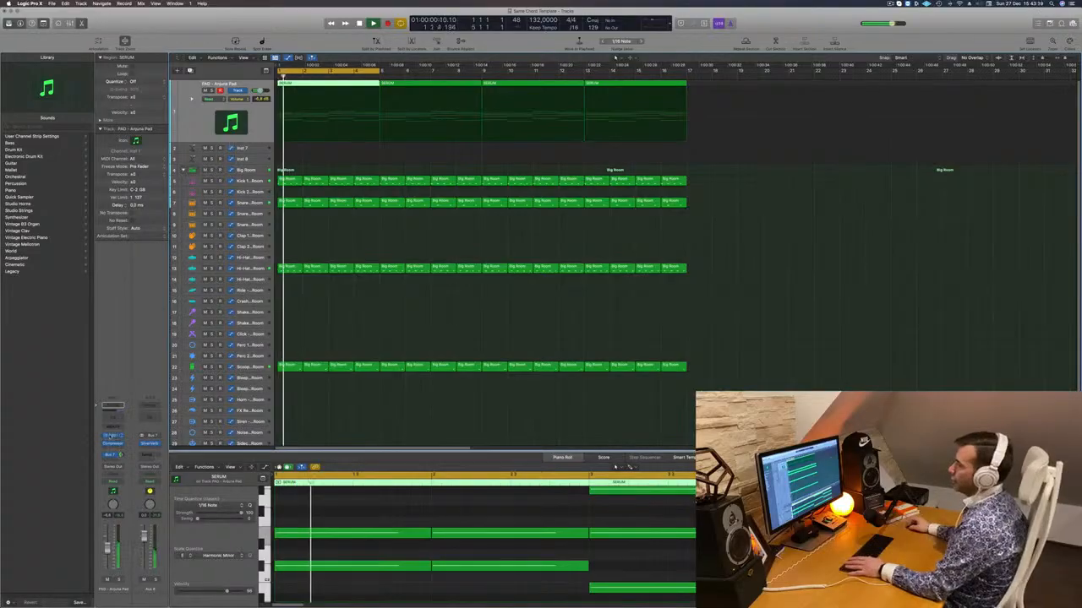
{"action": "left_click", "coordinate": [111, 436]}
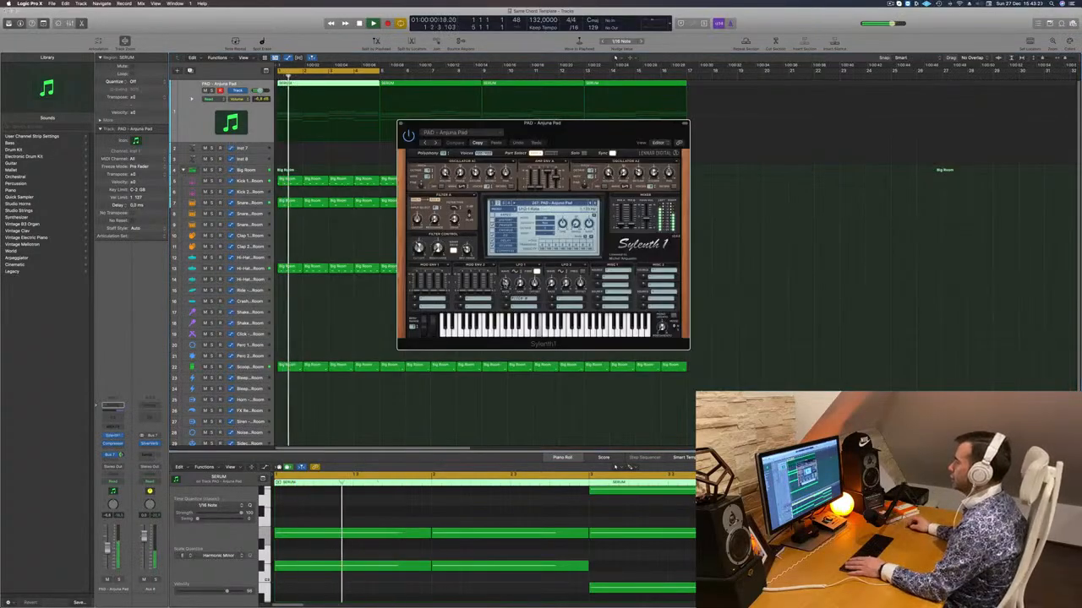
{"action": "left_click_drag", "start_coordinate": [419, 248], "coordinate": [420, 241]}
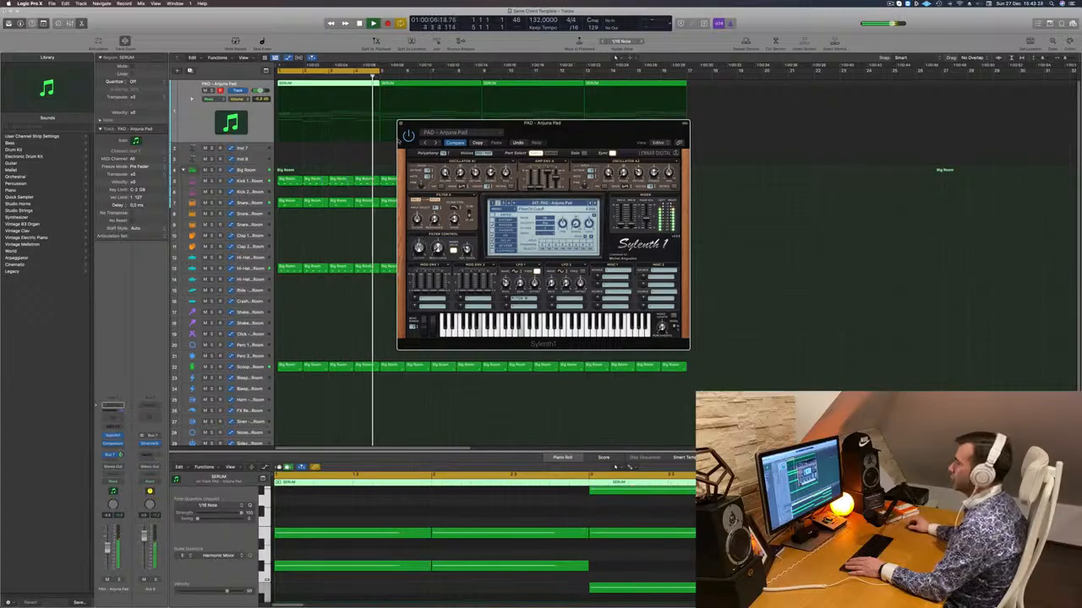
Close the pad's Sylenth1 window and replay the loop to hear the pad with the drums.
{"action": "left_click", "coordinate": [401, 124]}
{"action": "key", "text": "space"}
{"action": "key", "text": "space"}
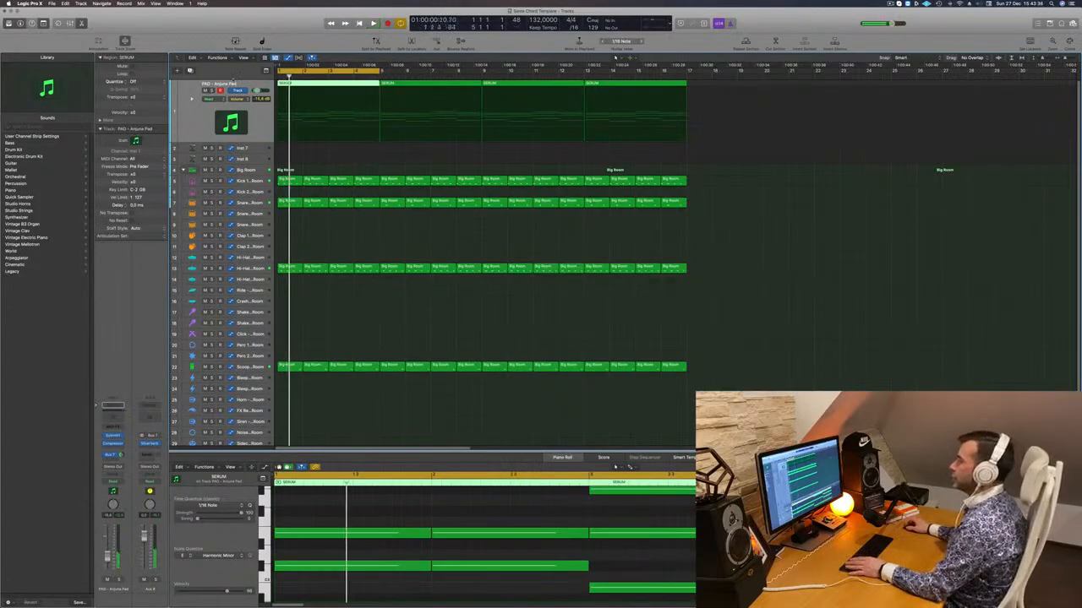
Duplicate the Anjuna Pad track and copy the first four-bar SERUM region onto the new track.
{"action": "left_click", "coordinate": [191, 71]}
{"action": "key", "text": "space"}
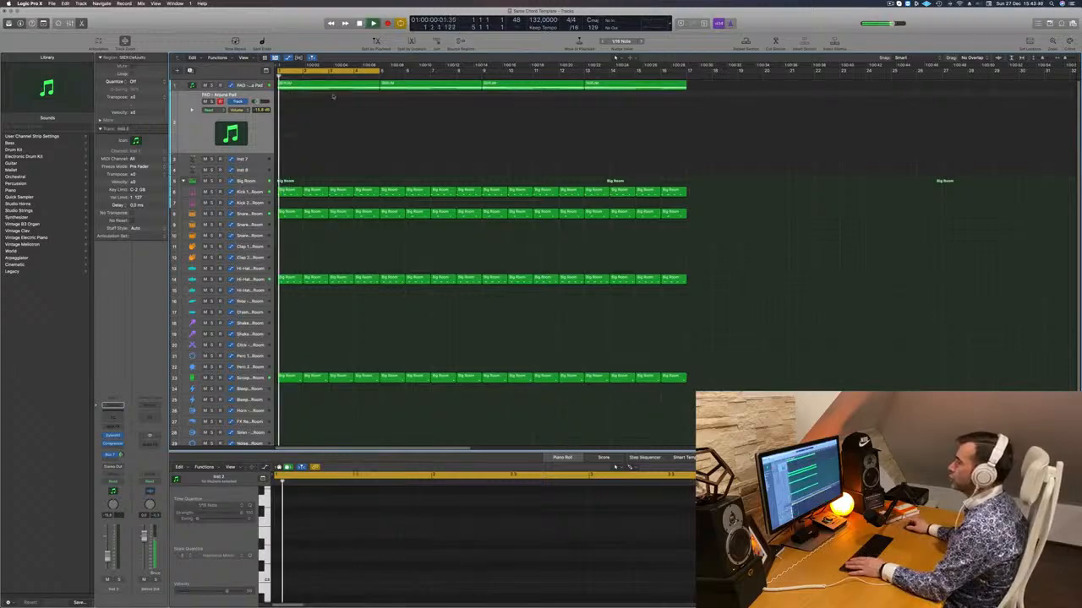
{"action": "left_click", "coordinate": [333, 88]}
{"action": "left_click_drag", "start_coordinate": [331, 87], "coordinate": [330, 126]}
Select all chord notes in the copied SERUM region and shorten them to brief stabs.
{"action": "scroll", "coordinate": [315, 587], "scroll_direction": "down", "scroll_amount": 5}
{"action": "scroll", "coordinate": [357, 551], "scroll_direction": "down", "scroll_amount": 4}
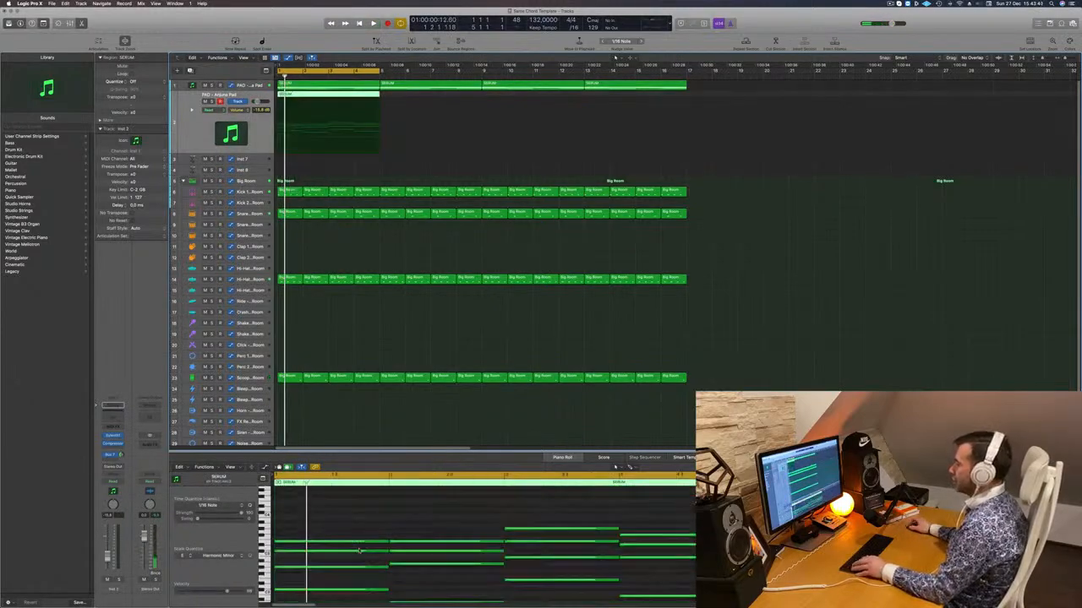
{"action": "left_click", "coordinate": [353, 506]}
{"action": "key", "text": "super+a"}
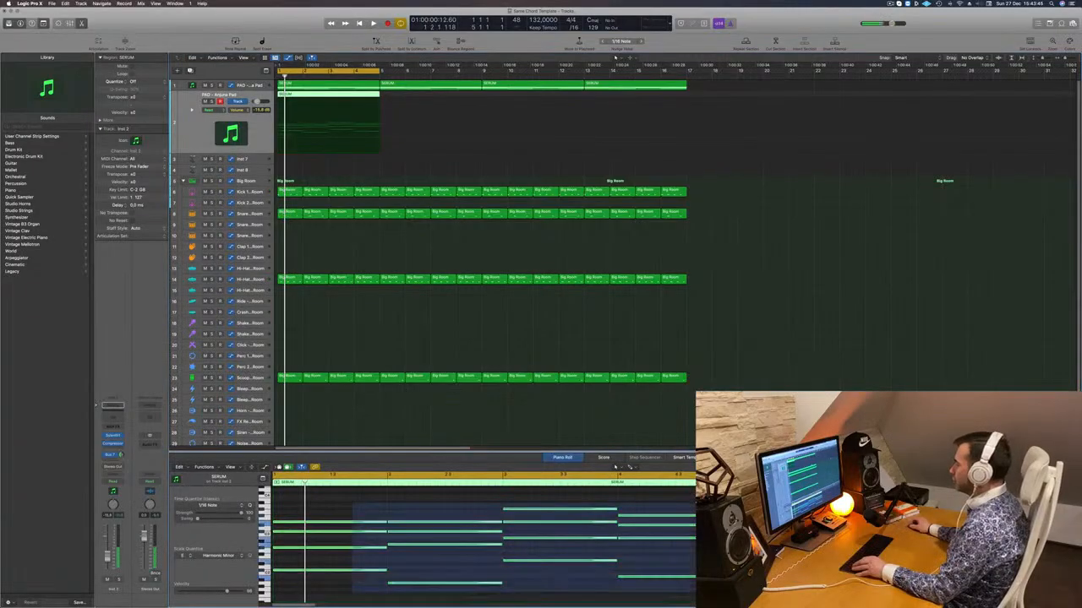
{"action": "left_click_drag", "start_coordinate": [732, 579], "coordinate": [622, 581]}
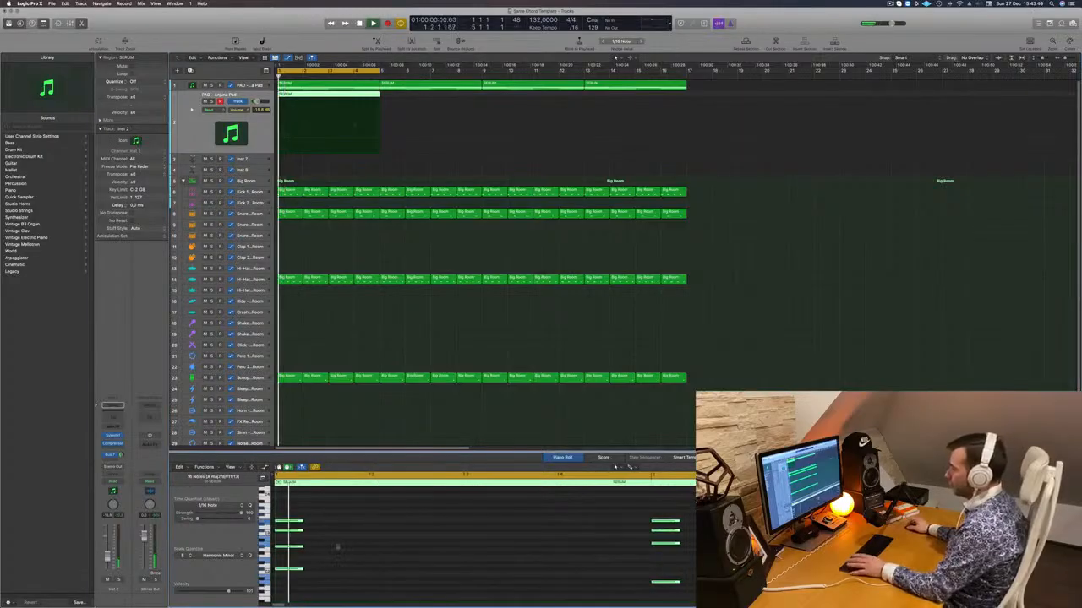
Copy the chord stabs along the region to build a syncopated rhythm of six stabs per bar, checking it with playback.
{"action": "left_click_drag", "start_coordinate": [290, 523], "coordinate": [360, 526]}
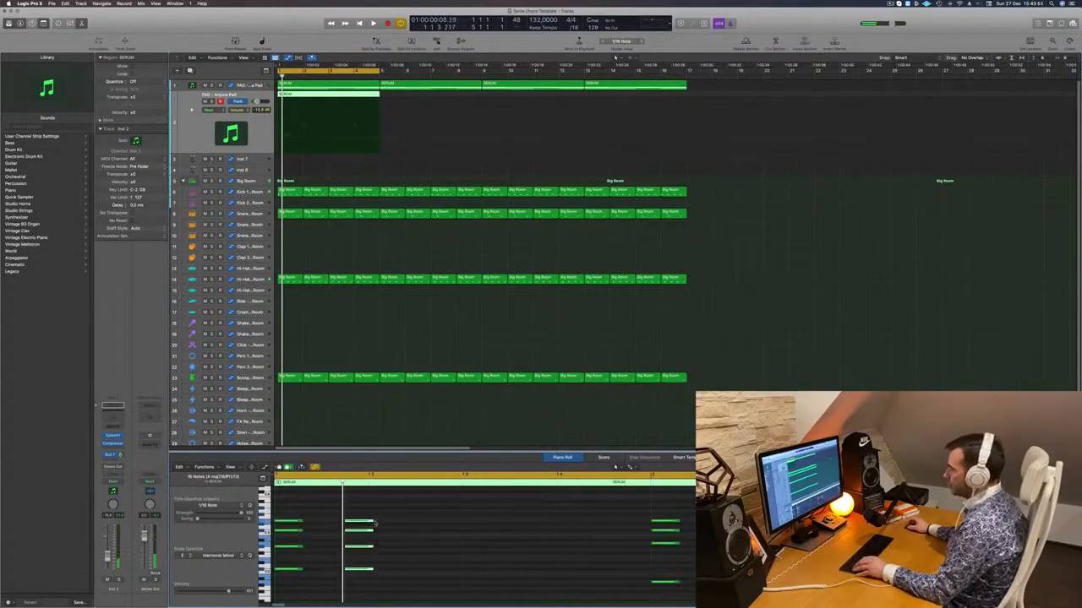
{"action": "key", "text": "space"}
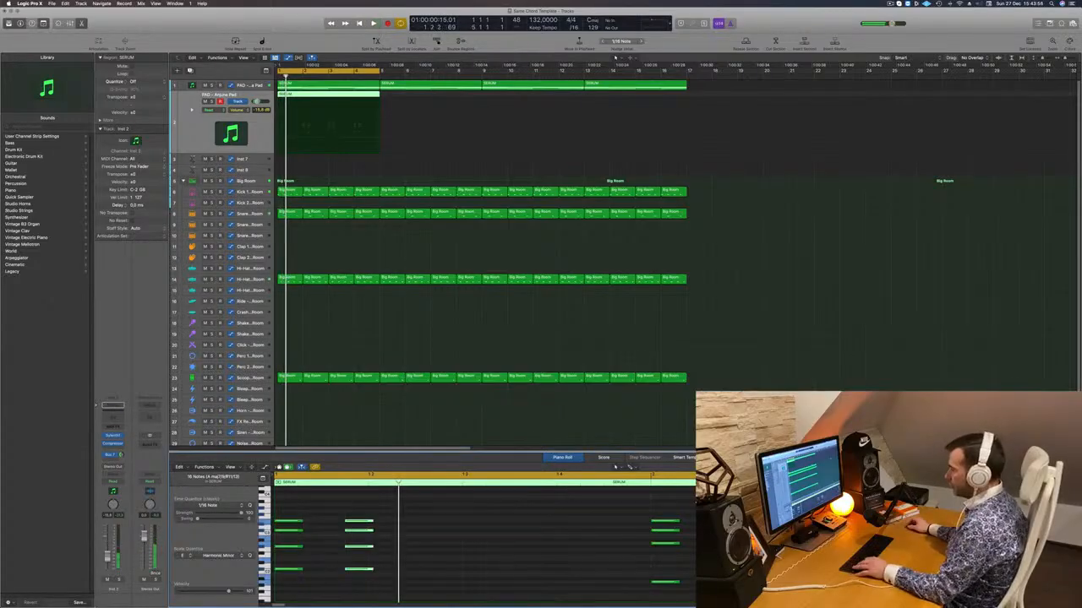
{"action": "left_click_drag", "start_coordinate": [285, 523], "coordinate": [543, 523]}
{"action": "key", "text": "space"}
{"action": "key", "text": "space"}
{"action": "key", "text": "space"}
{"action": "scroll", "coordinate": [475, 511], "scroll_direction": "left", "scroll_amount": 3}
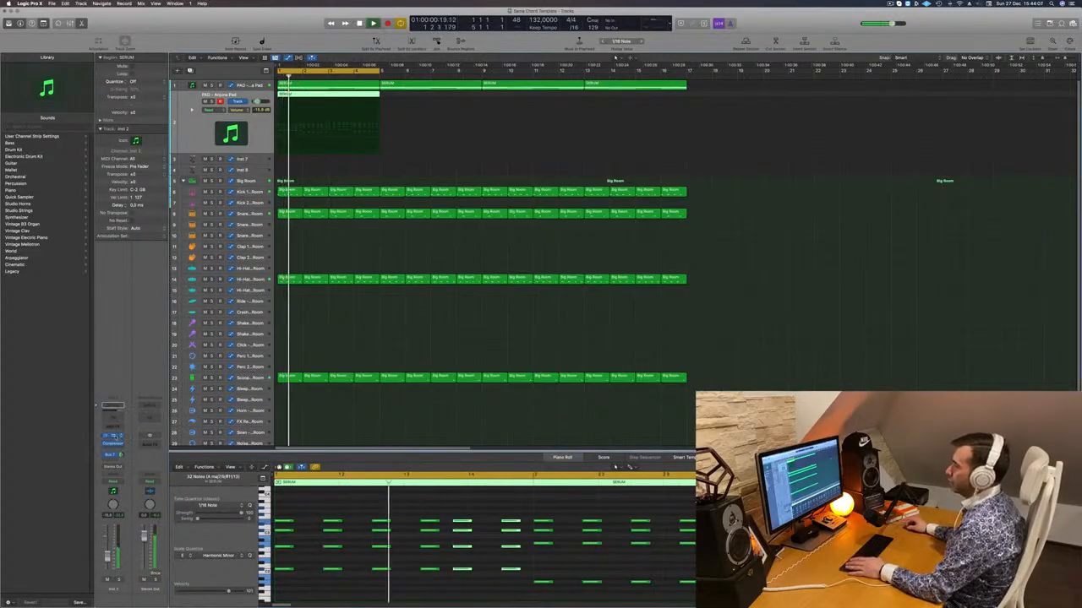
Open Sylenth1 on the duplicated track and load the preset PLUCK - 4AM from its preset list.
{"action": "left_click", "coordinate": [113, 436]}
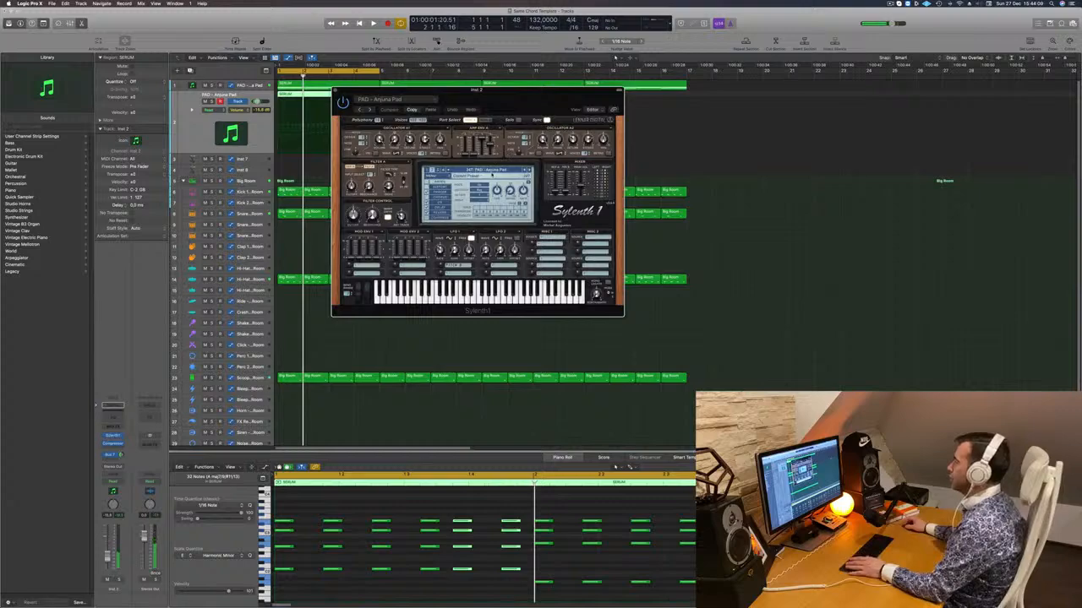
{"action": "left_click", "coordinate": [492, 173]}
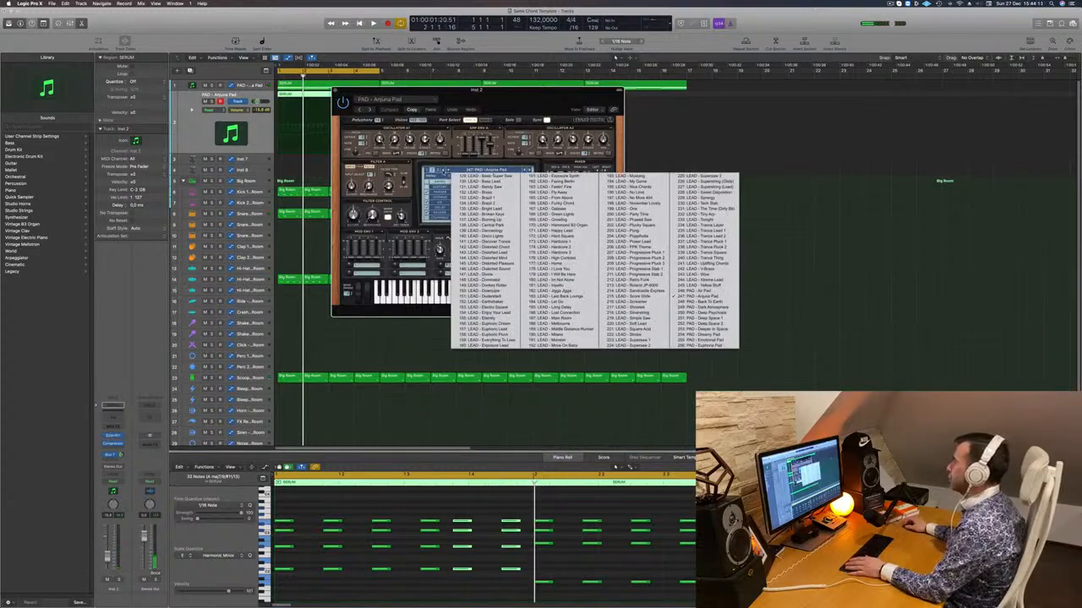
{"action": "left_click", "coordinate": [430, 171]}
{"action": "left_click", "coordinate": [430, 170]}
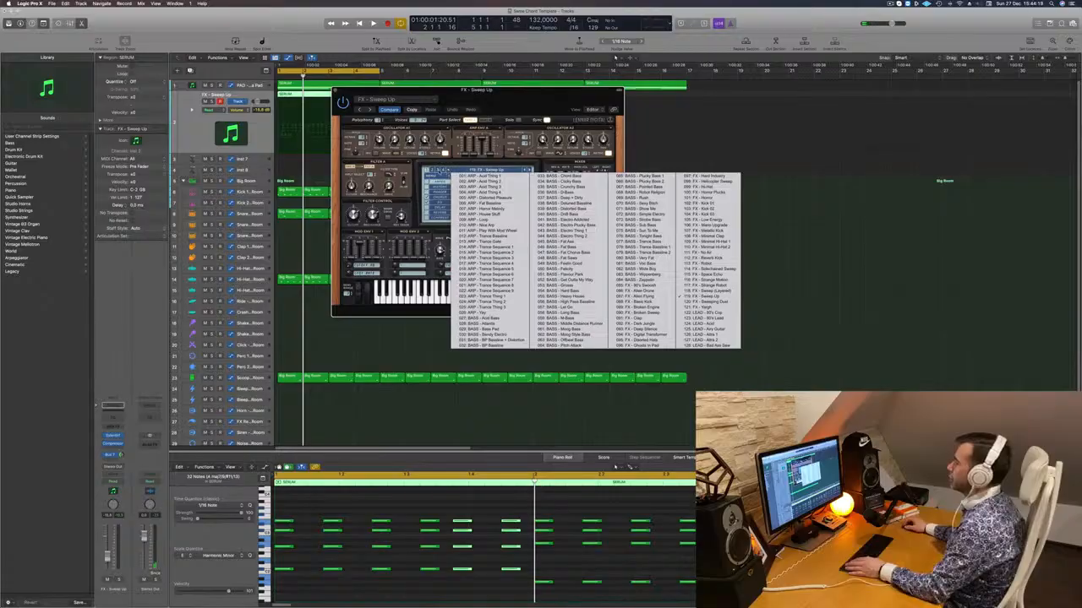
{"action": "left_click", "coordinate": [438, 171]}
{"action": "left_click", "coordinate": [462, 170]}
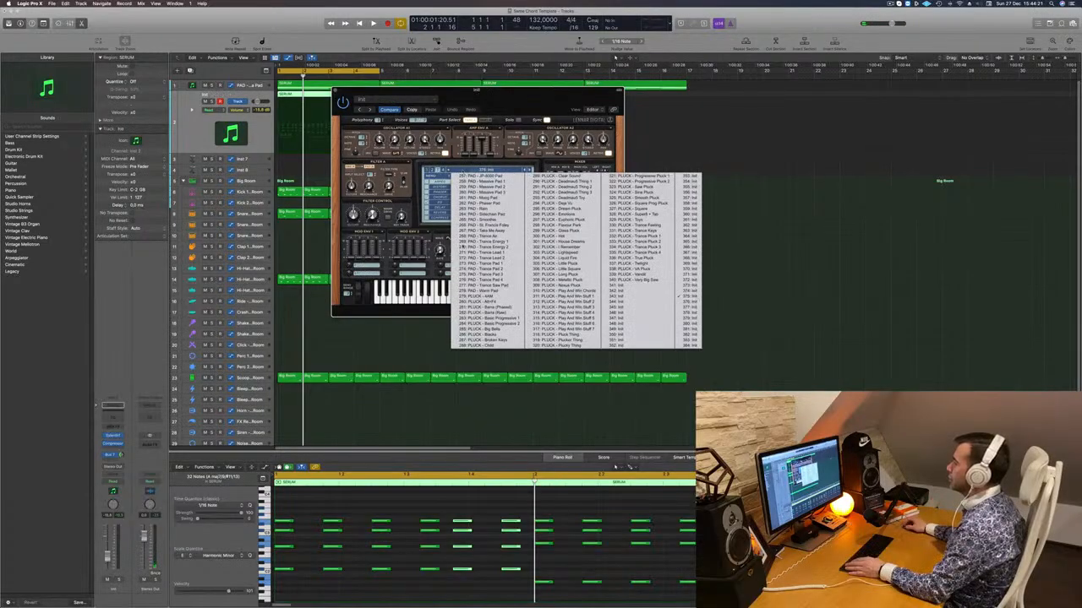
{"action": "left_click", "coordinate": [473, 155]}
{"action": "left_click_drag", "start_coordinate": [486, 95], "coordinate": [511, 95]}
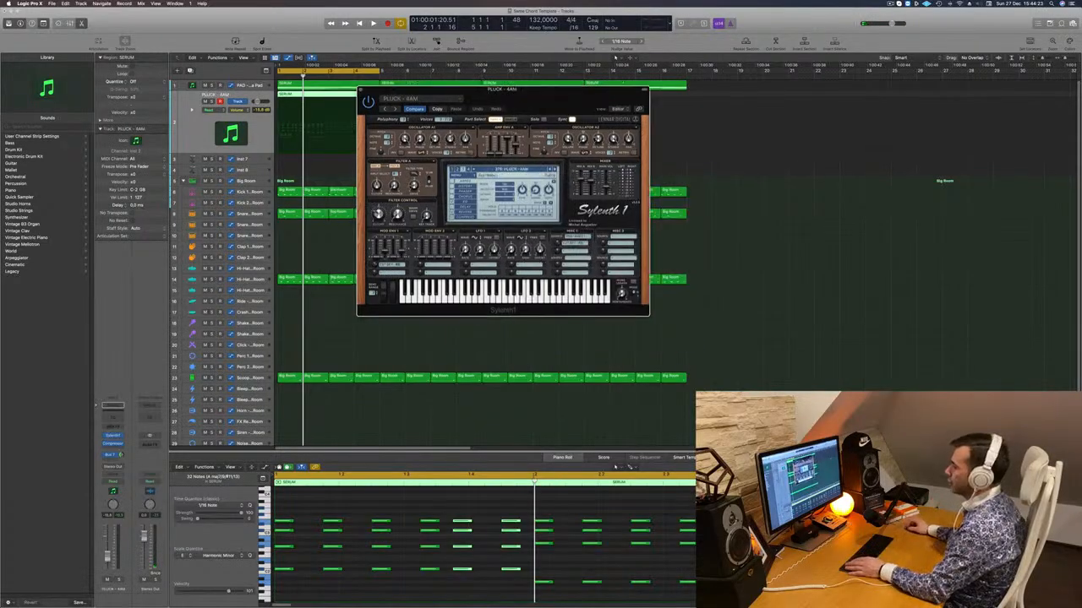
Play the loop and audition the following pluck presets in Sylenth1 through to PLUCK - Basic Progressive 1.
{"action": "key", "text": "space"}
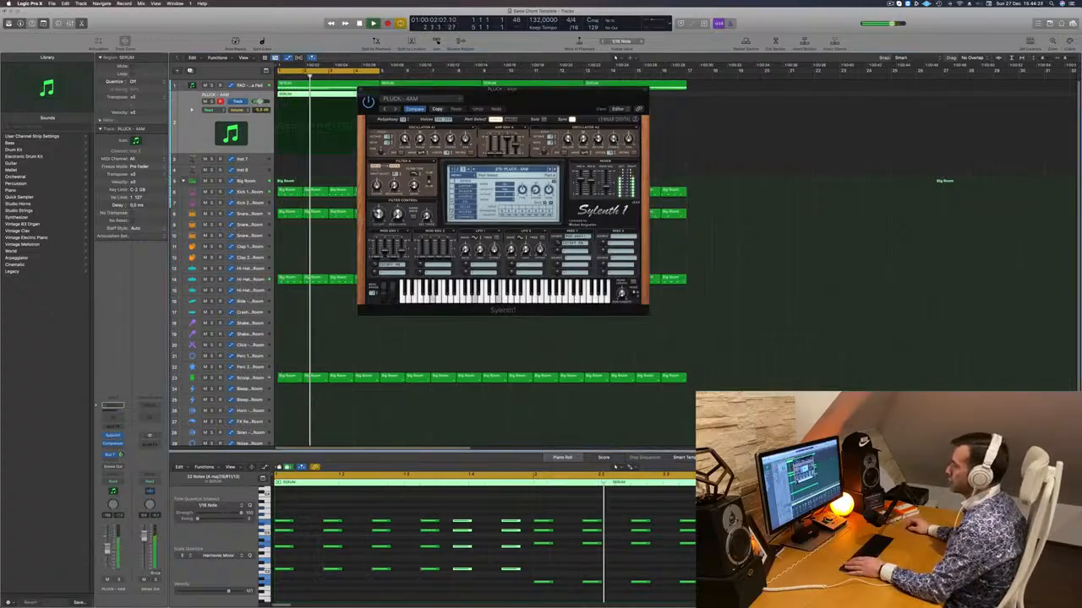
{"action": "left_click_drag", "start_coordinate": [644, 93], "coordinate": [728, 89]}
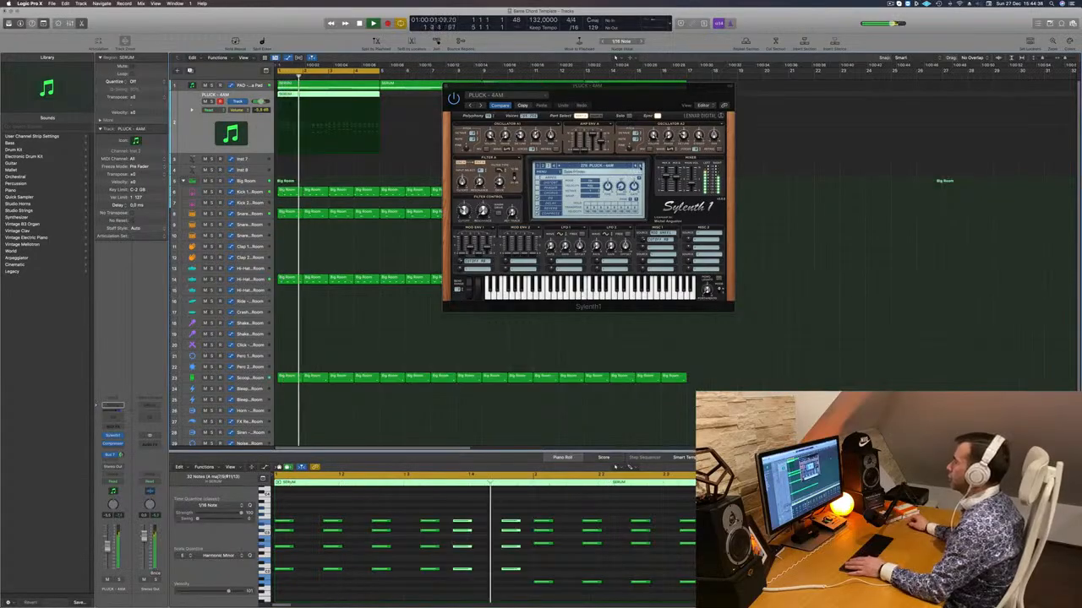
{"action": "left_click", "coordinate": [640, 167]}
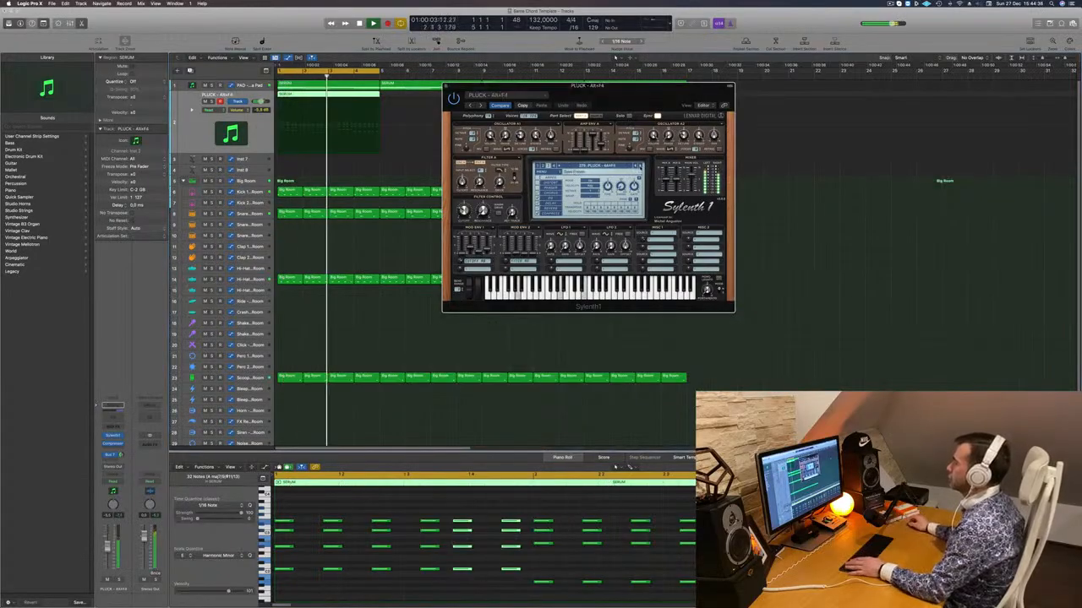
{"action": "left_click", "coordinate": [640, 168]}
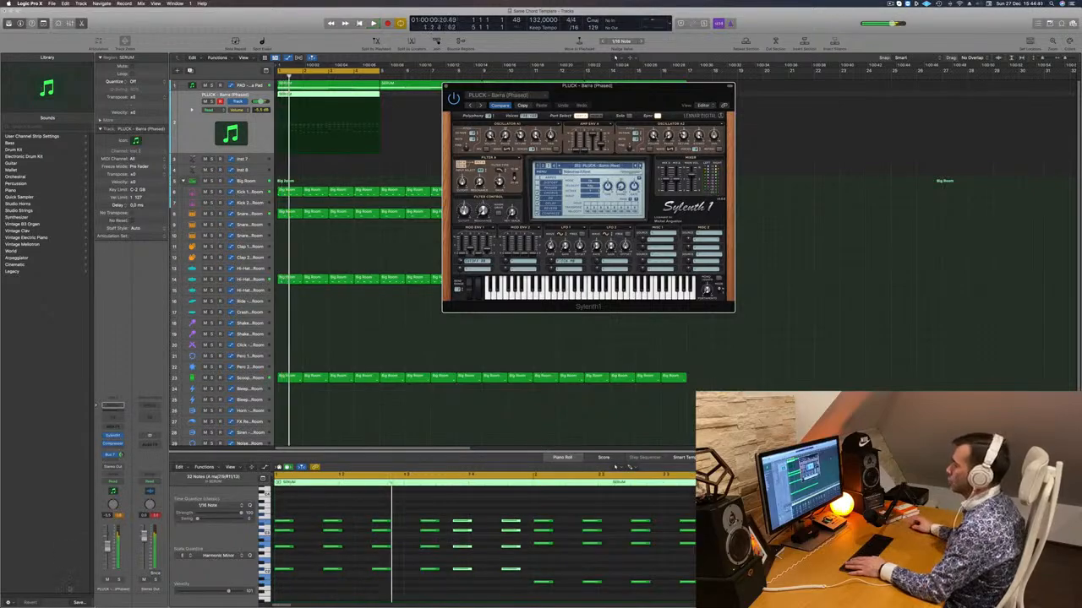
{"action": "key", "text": "space"}
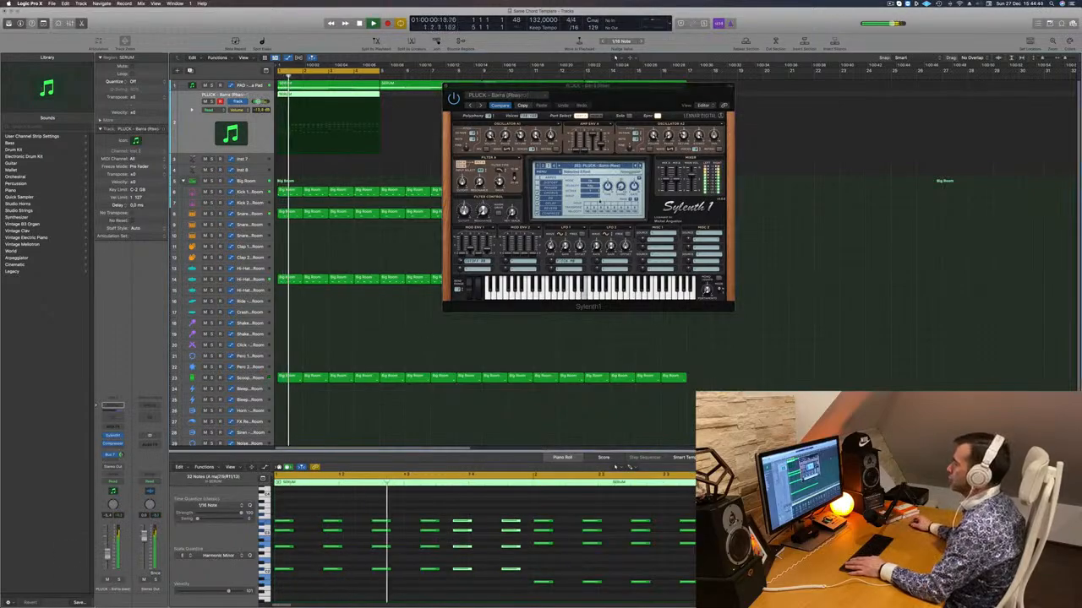
{"action": "left_click", "coordinate": [640, 165]}
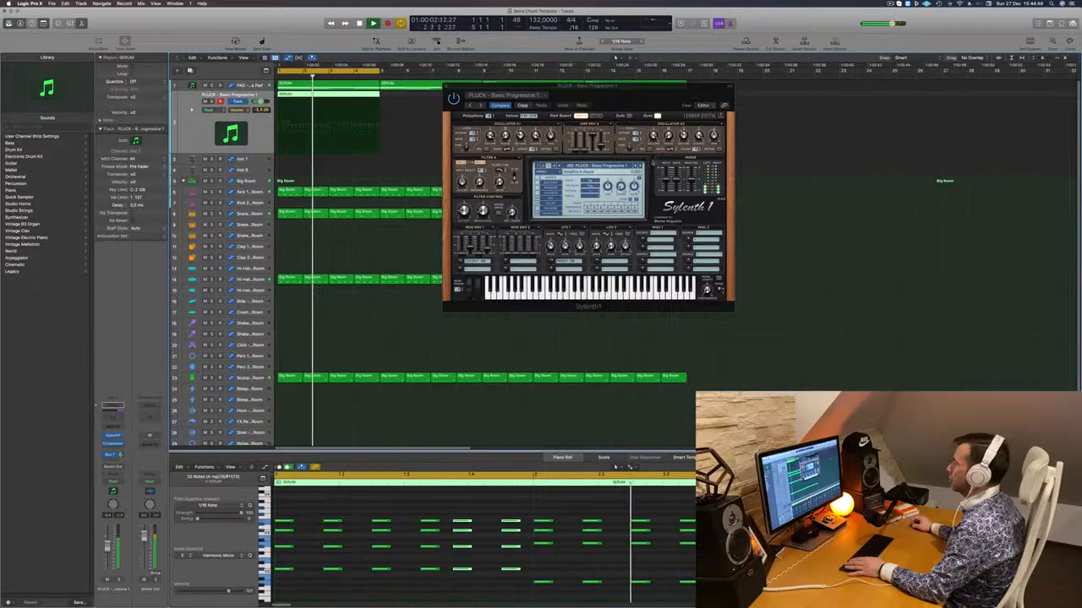
{"action": "left_click_drag", "start_coordinate": [637, 93], "coordinate": [666, 92]}
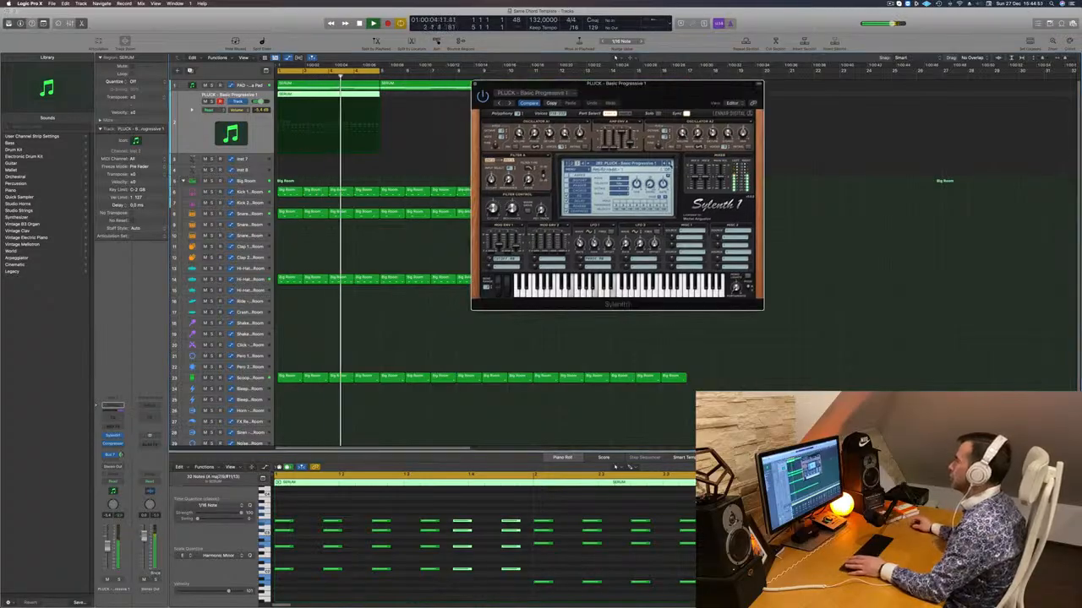
Continue auditioning Sylenth1 plucks from Basic Progressive 2 through to PLUCK - Clear Sound, restarting the loop between presets.
{"action": "key", "text": "space"}
{"action": "left_click", "coordinate": [669, 165]}
{"action": "key", "text": "space"}
{"action": "key", "text": "space"}
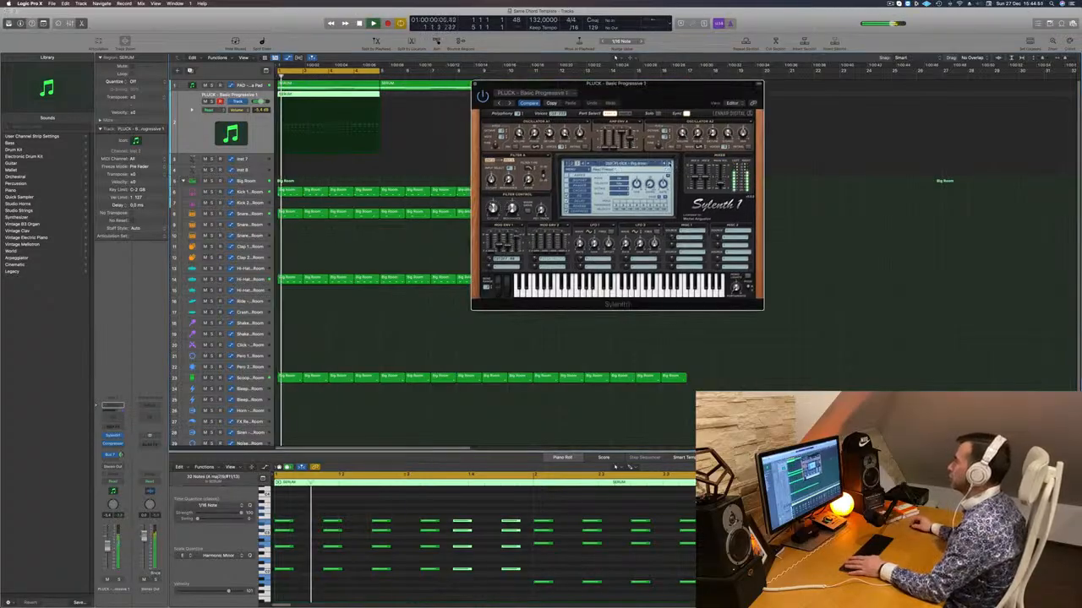
{"action": "left_click", "coordinate": [669, 164]}
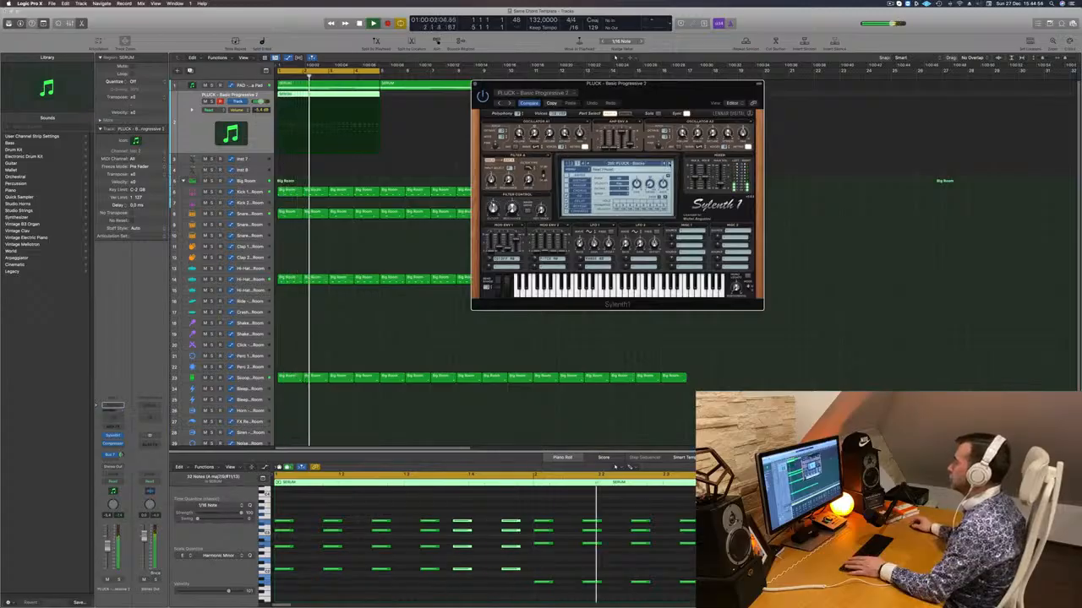
{"action": "left_click", "coordinate": [669, 164]}
{"action": "key", "text": "space"}
{"action": "key", "text": "space"}
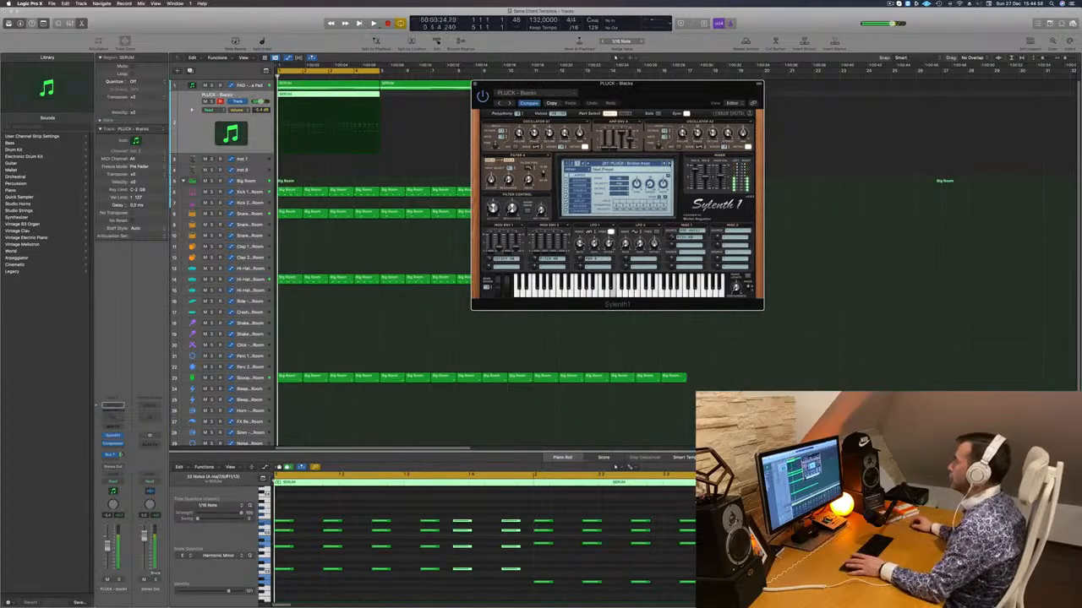
{"action": "left_click", "coordinate": [670, 164]}
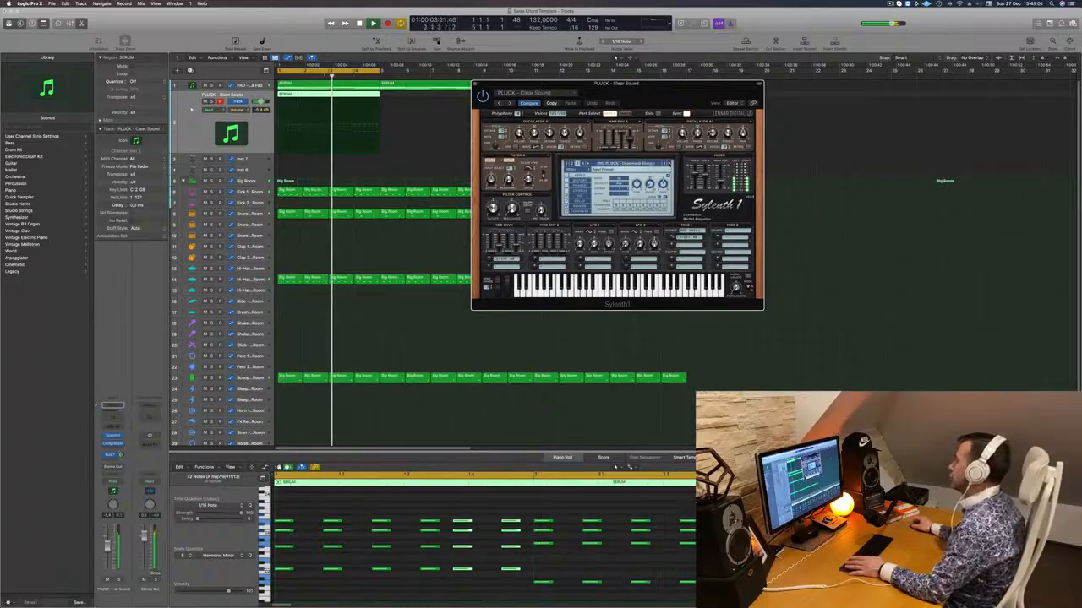
Advance through the remaining pluck presets while the loop plays and settle on PLUCK - Metallic Pluck.
{"action": "left_click", "coordinate": [670, 164]}
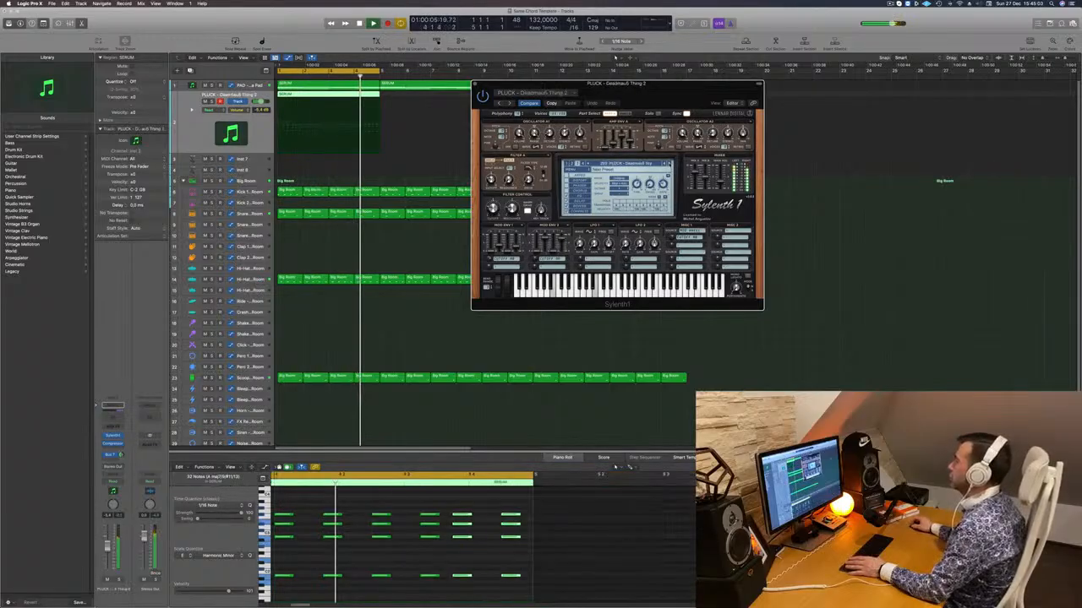
{"action": "left_click", "coordinate": [669, 164]}
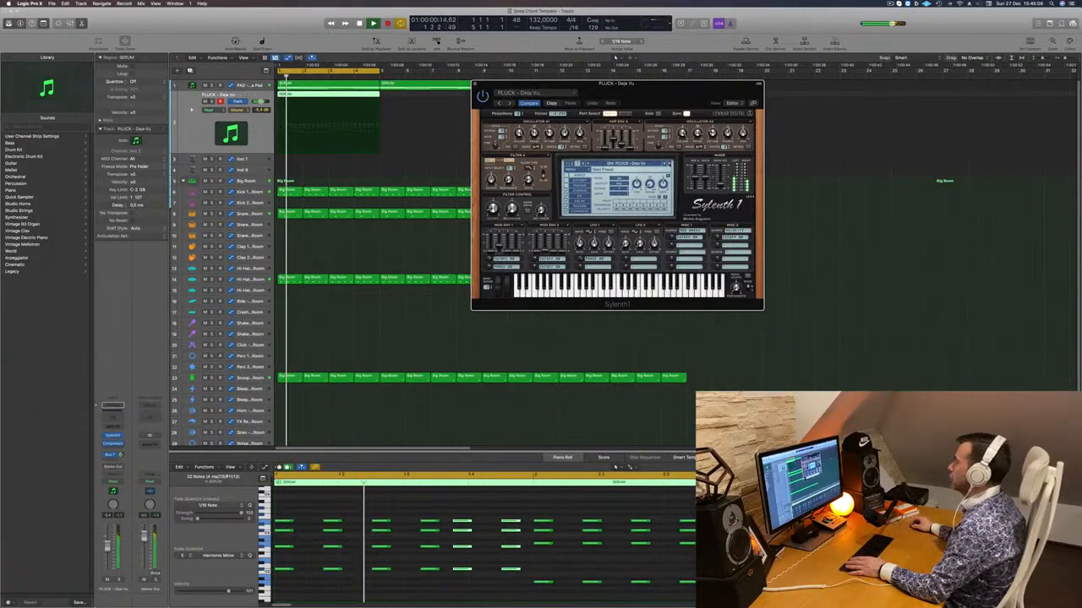
{"action": "left_click", "coordinate": [670, 164]}
{"action": "left_click", "coordinate": [669, 164]}
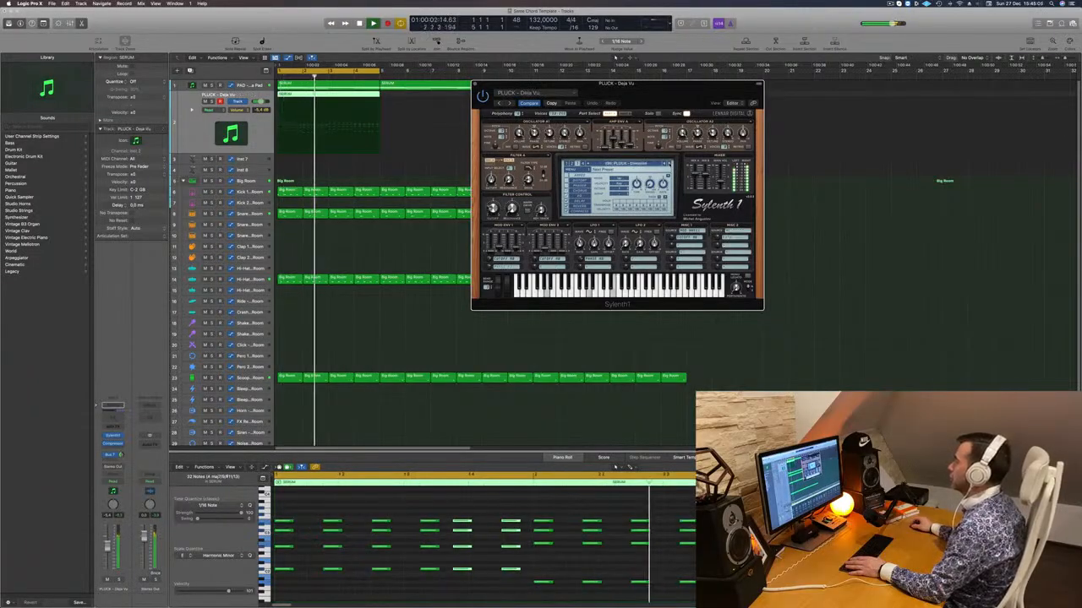
{"action": "left_click", "coordinate": [669, 164]}
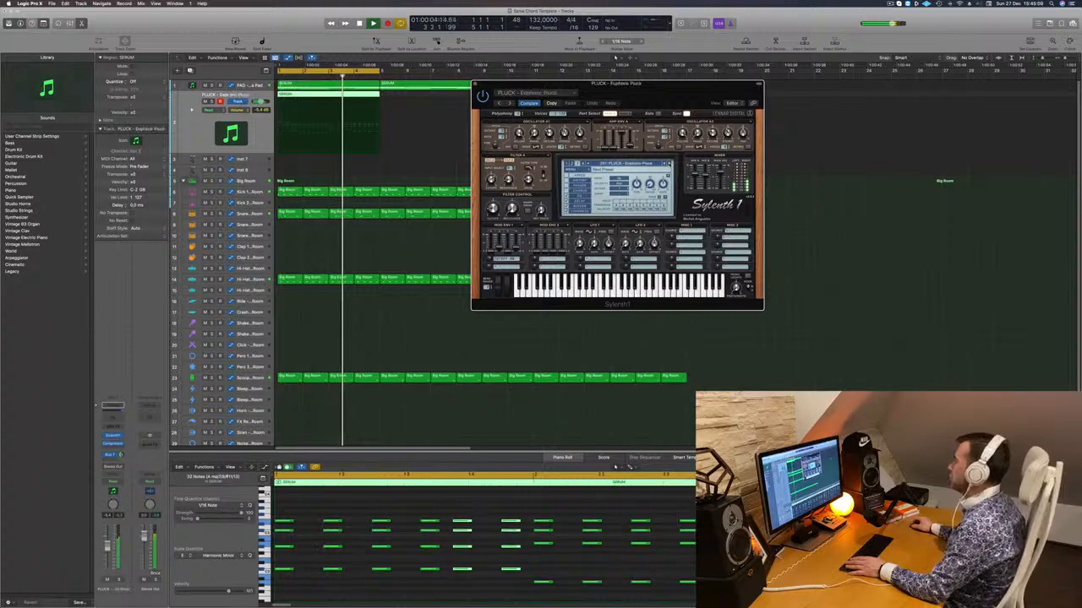
{"action": "left_click", "coordinate": [670, 164]}
{"action": "left_click", "coordinate": [669, 164]}
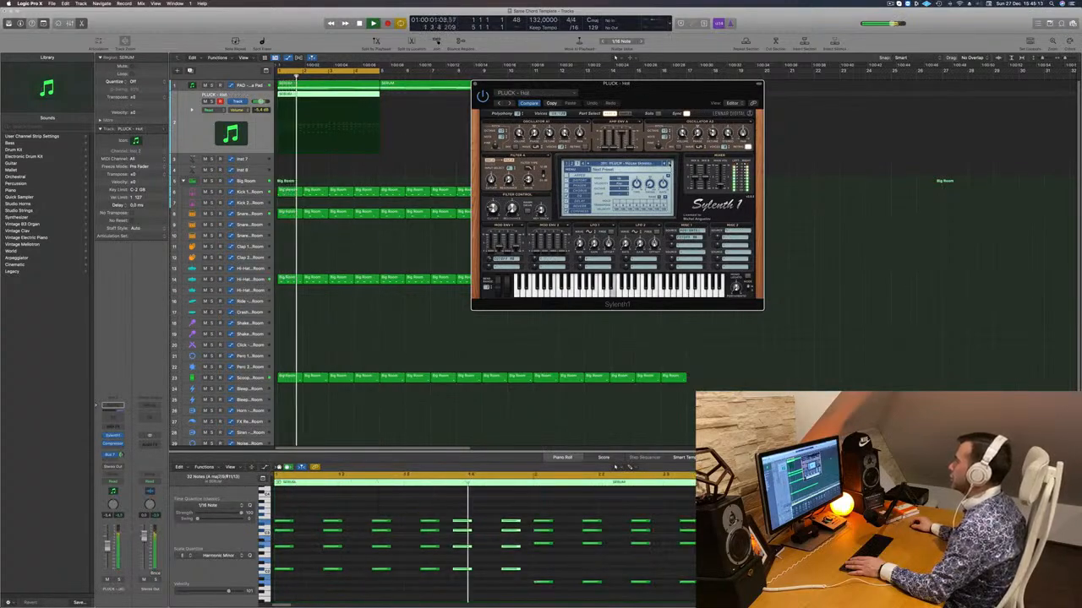
{"action": "left_click", "coordinate": [669, 164]}
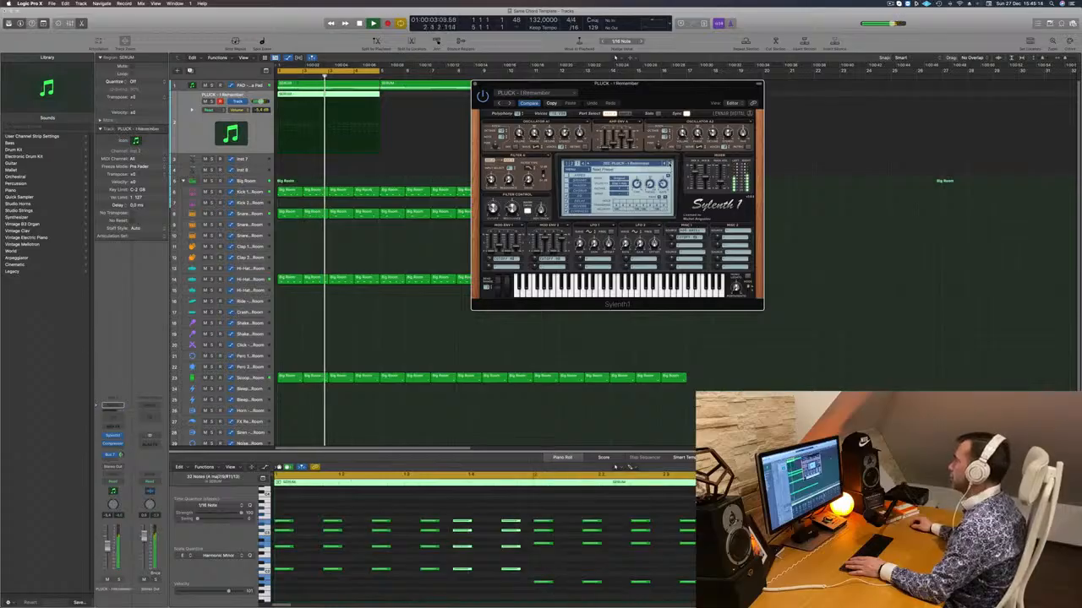
{"action": "left_click", "coordinate": [669, 164]}
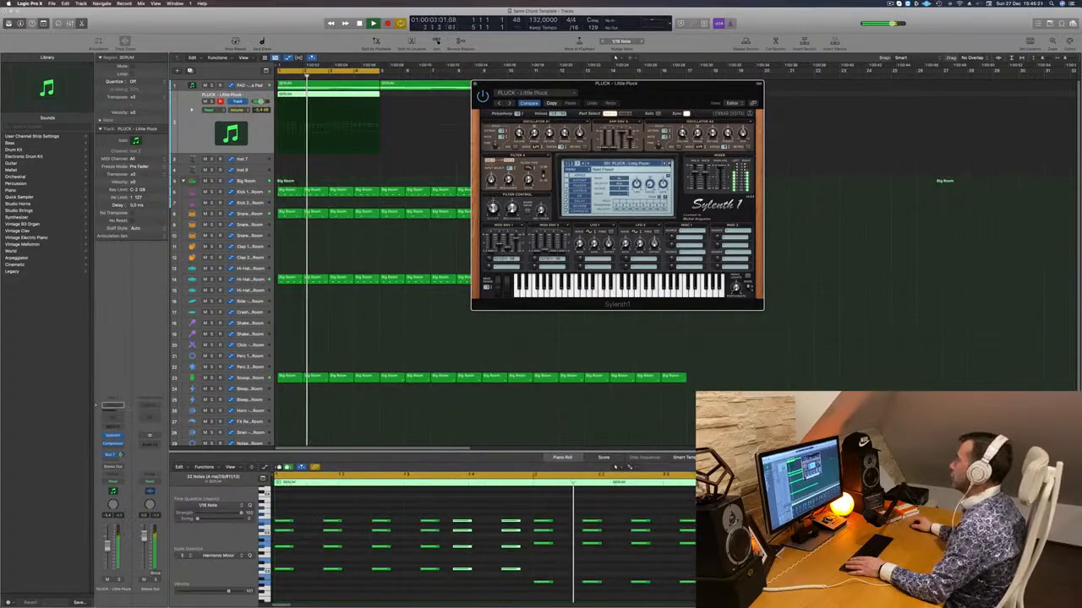
{"action": "left_click", "coordinate": [669, 164]}
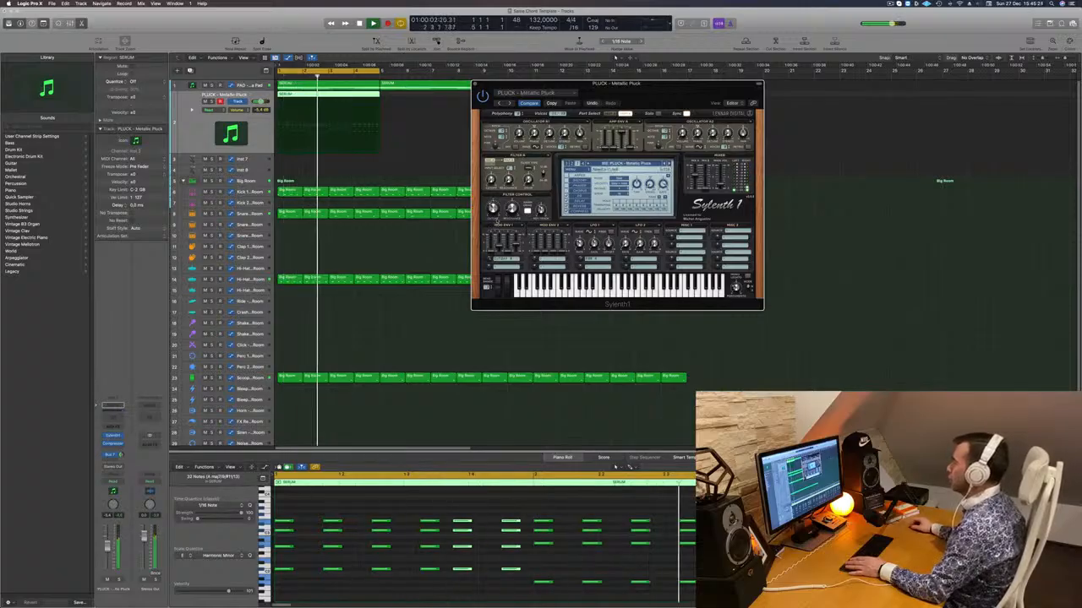
Solo the Metallic Pluck track to hear it alone, return to the full mix, and move the Sylenth1 window aside.
{"action": "left_click", "coordinate": [212, 101]}
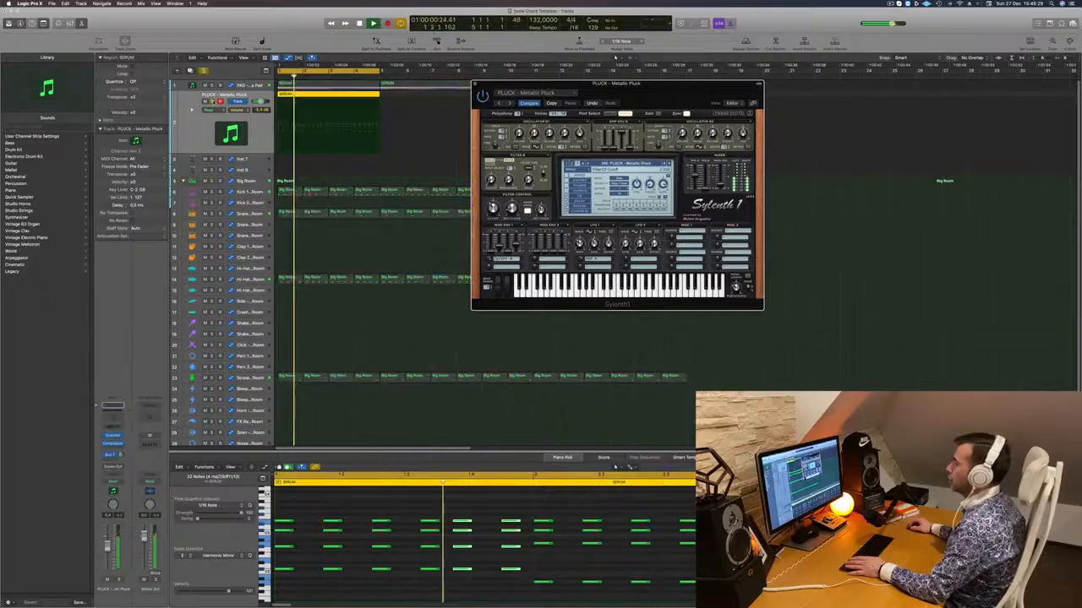
{"action": "left_click", "coordinate": [212, 102]}
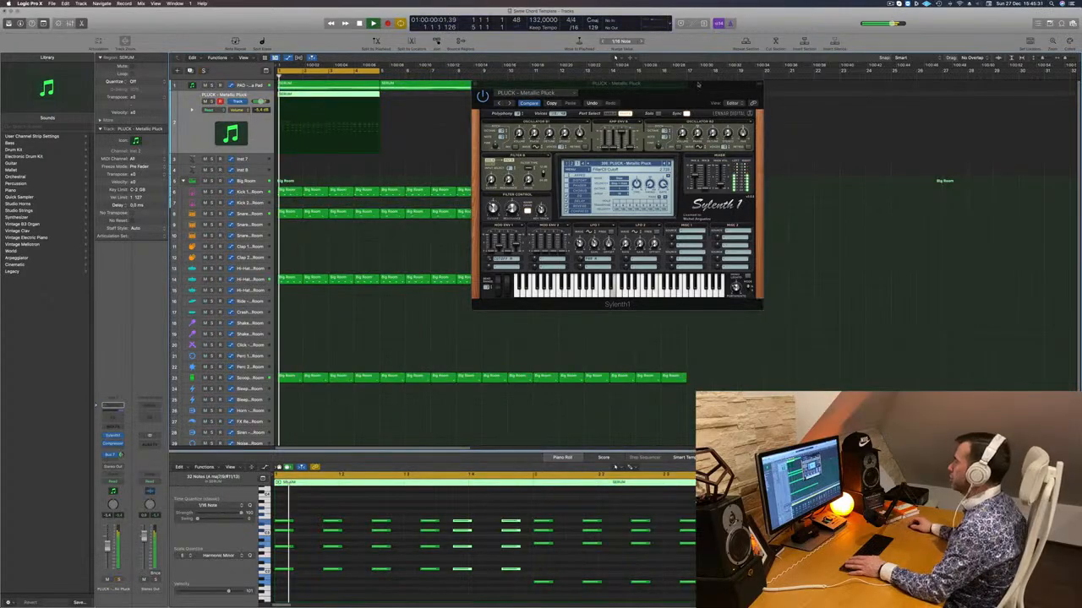
{"action": "left_click_drag", "start_coordinate": [698, 85], "coordinate": [613, 76]}
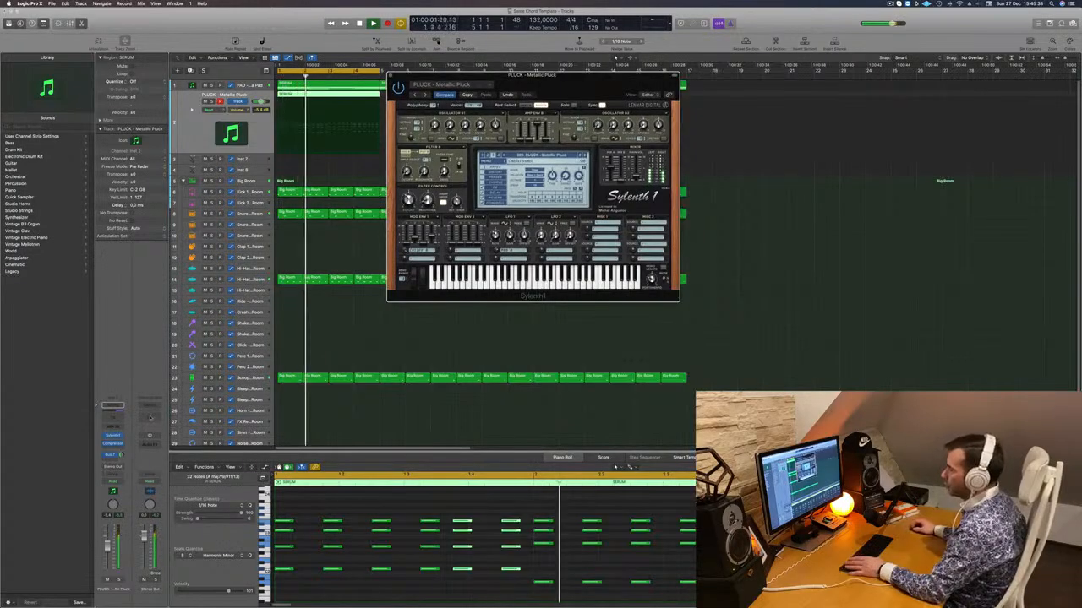
Insert a Channel EQ on the Stereo Out, enabling the low cut at 20 Hz and the high cut at 20000 Hz.
{"action": "left_click", "coordinate": [150, 418]}
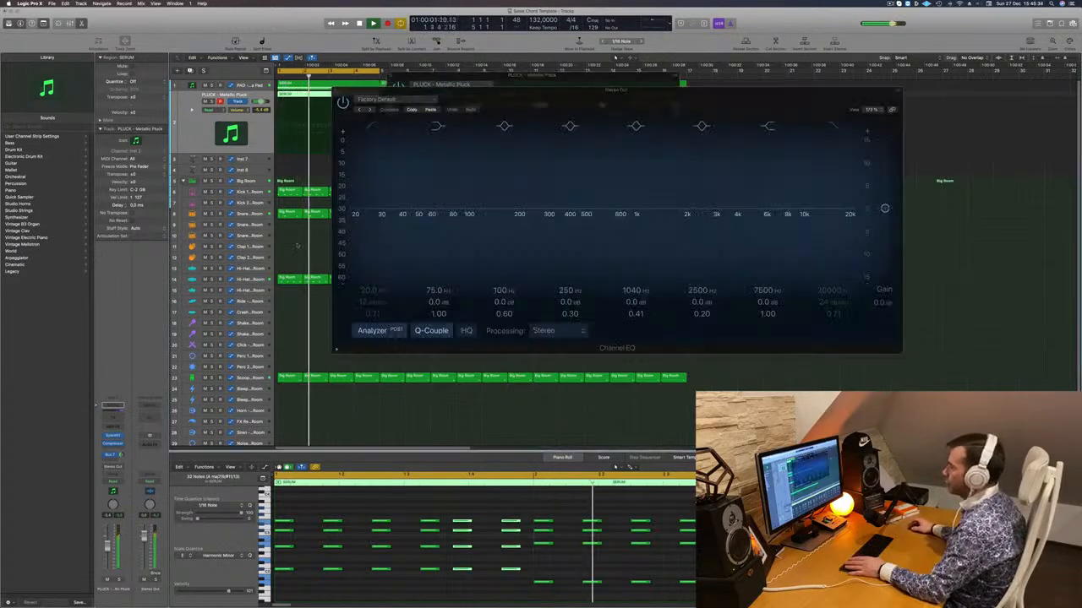
{"action": "left_click", "coordinate": [831, 127]}
{"action": "left_click", "coordinate": [372, 127]}
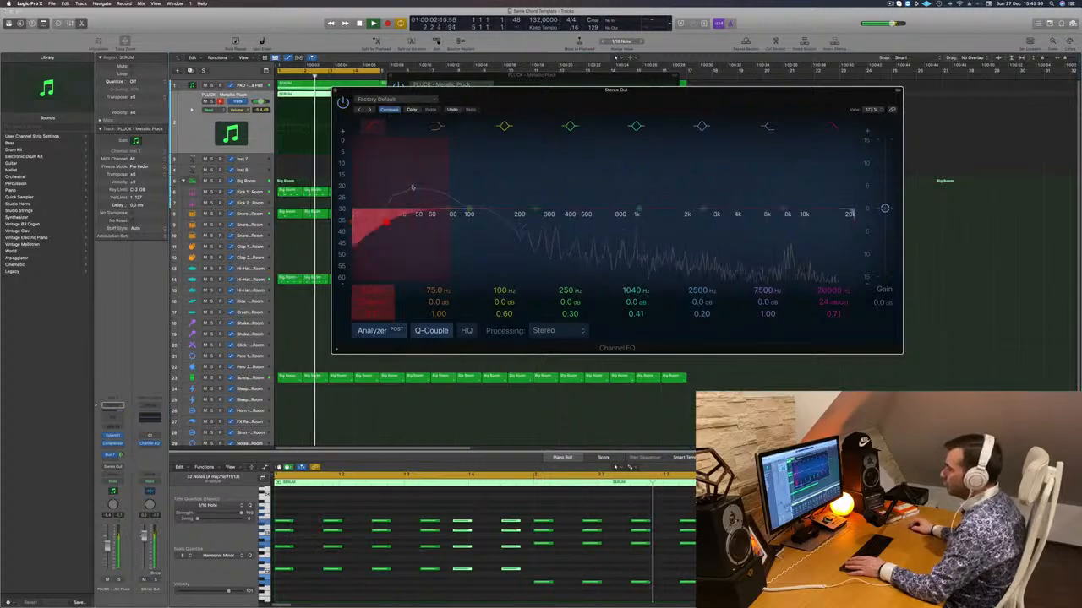
{"action": "left_click_drag", "start_coordinate": [431, 184], "coordinate": [357, 213]}
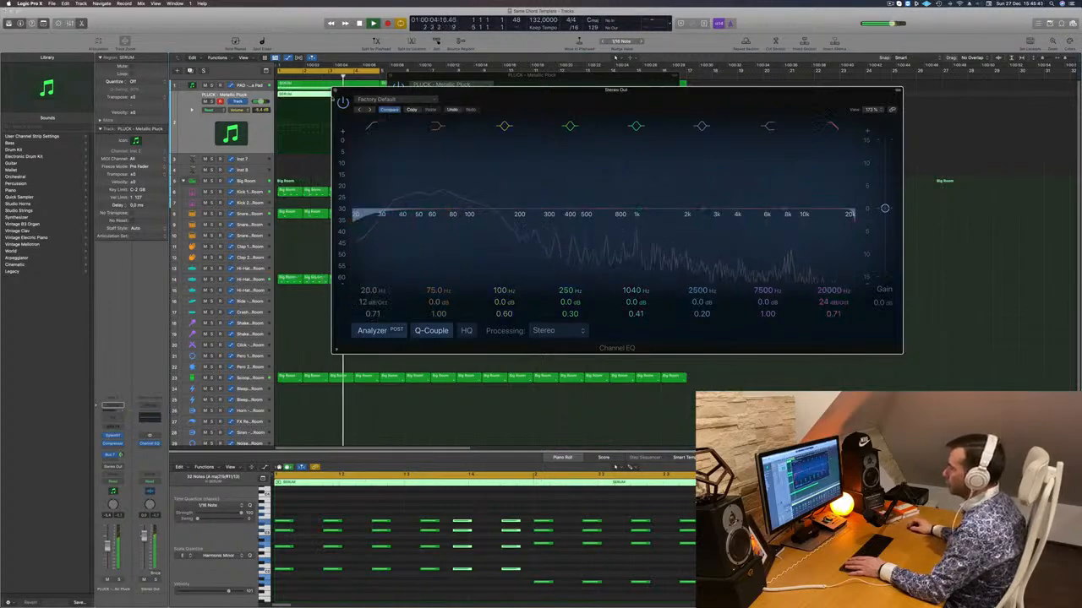
{"action": "left_click", "coordinate": [335, 91]}
Insert a Channel EQ on the aux fed by Bus 7, with a low cut around 320 Hz and a high cut around 10000 Hz.
{"action": "left_click", "coordinate": [109, 455]}
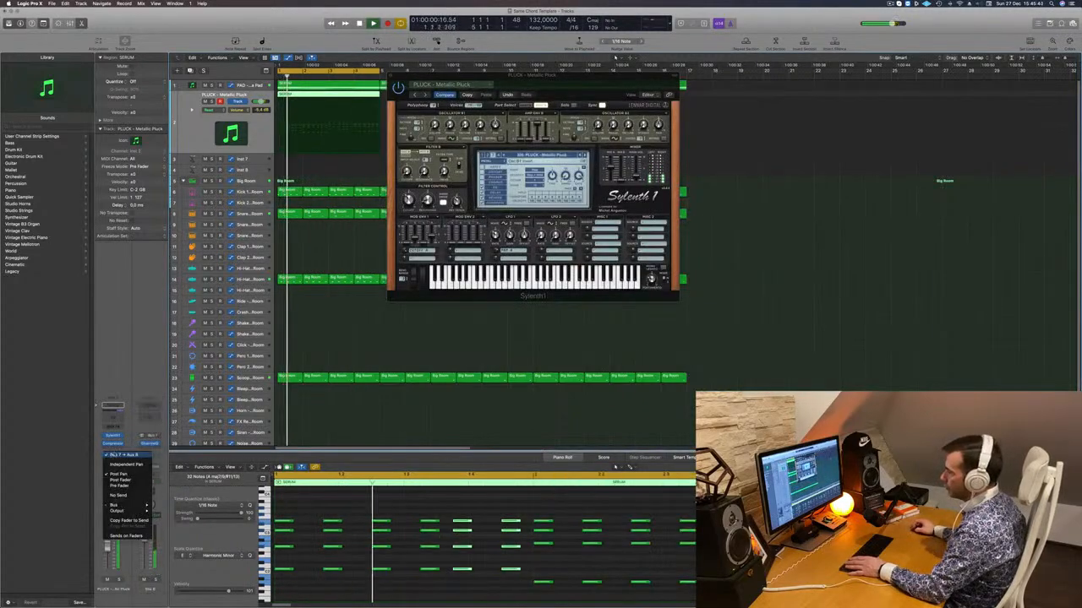
{"action": "left_click", "coordinate": [155, 417]}
{"action": "left_click", "coordinate": [150, 418]}
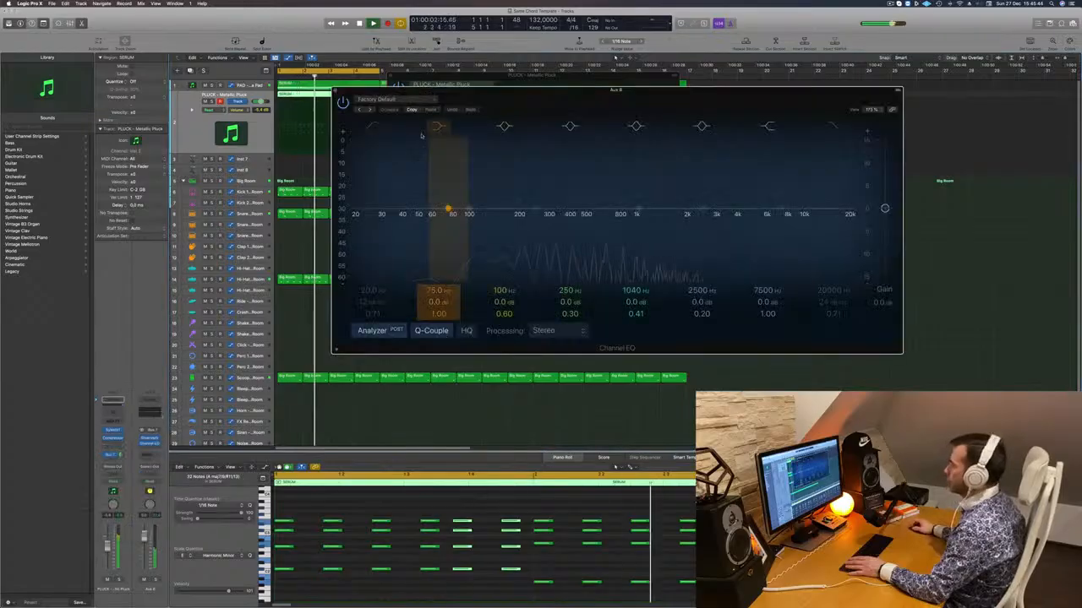
{"action": "left_click", "coordinate": [371, 129]}
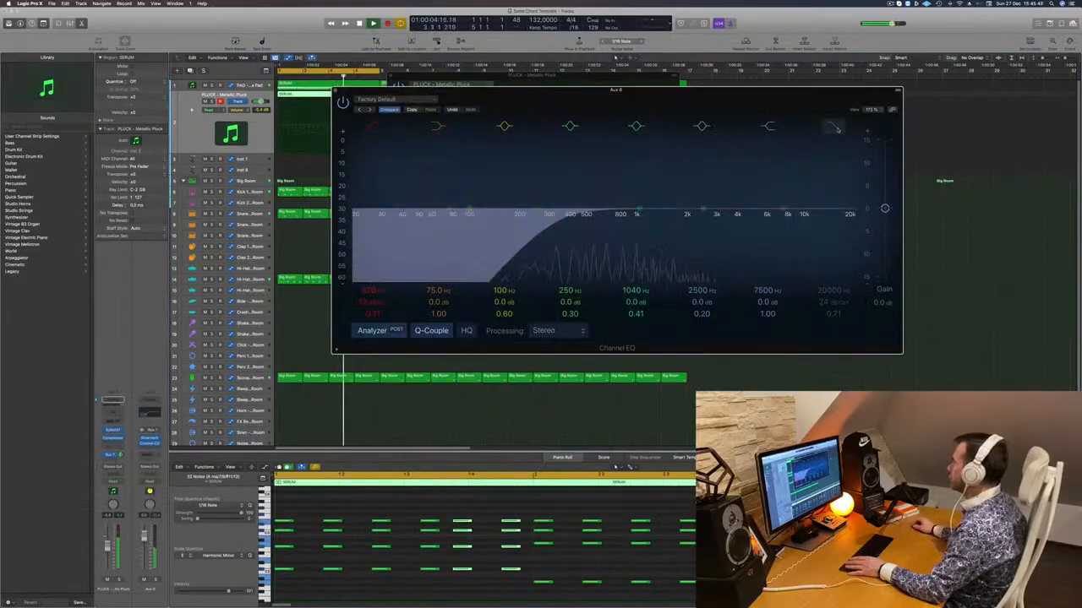
{"action": "left_click_drag", "start_coordinate": [821, 229], "coordinate": [744, 229]}
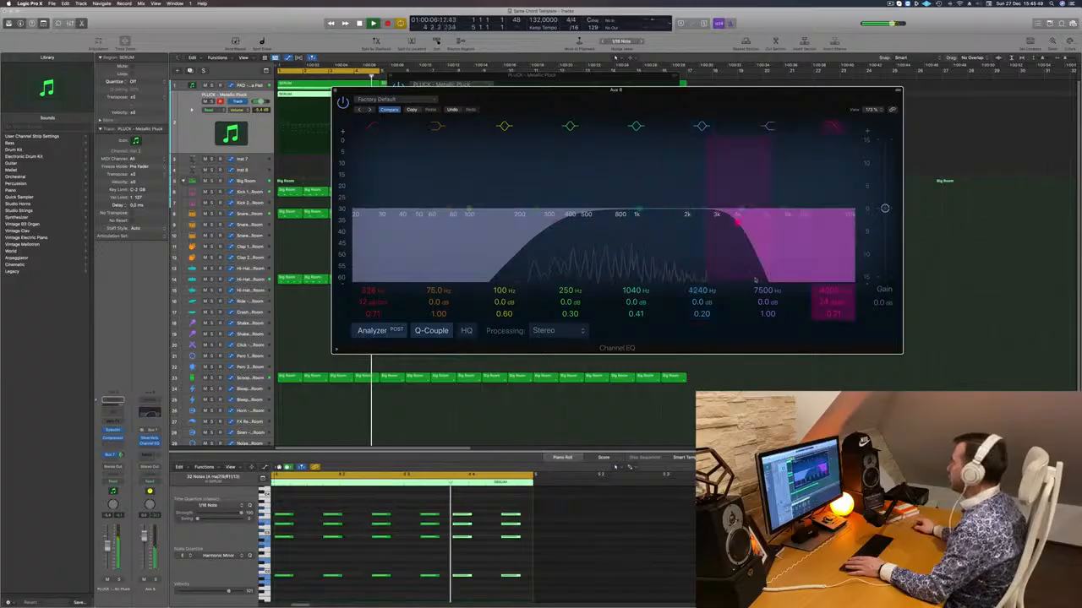
{"action": "left_click_drag", "start_coordinate": [765, 301], "coordinate": [835, 285]}
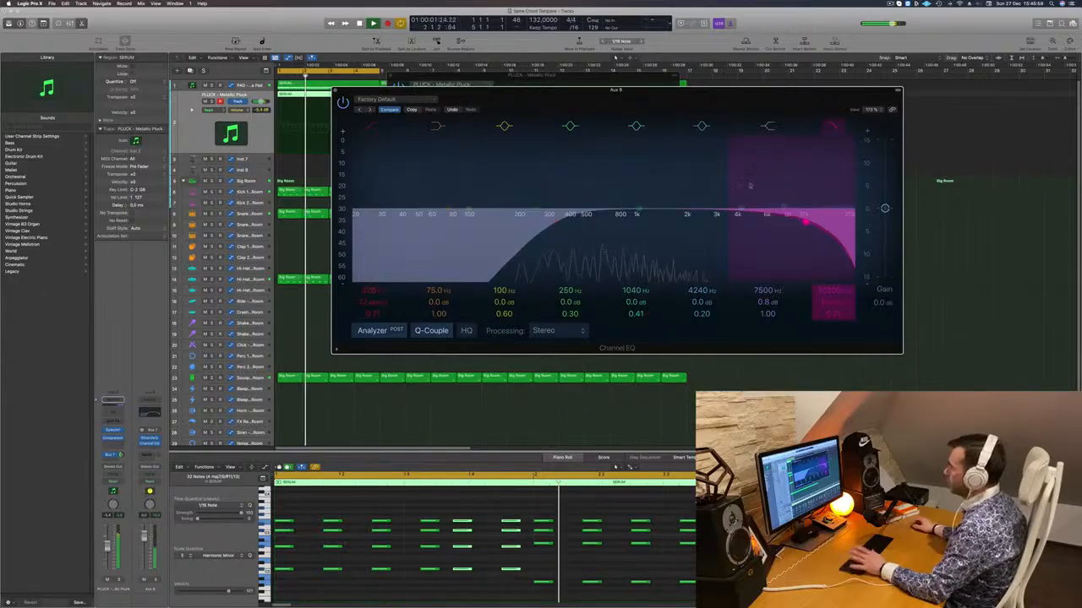
{"action": "left_click", "coordinate": [335, 91]}
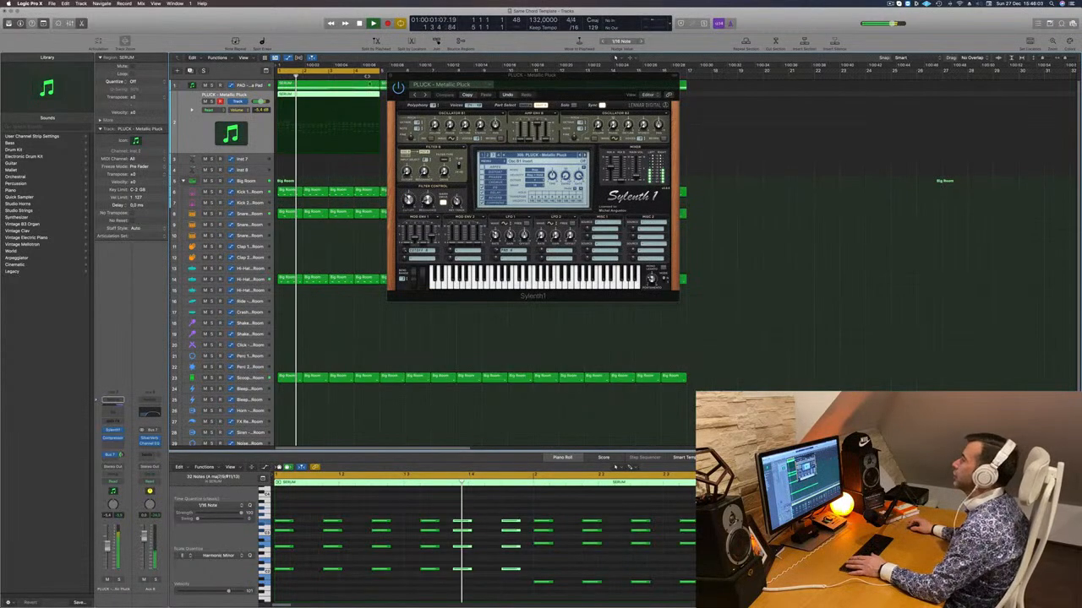
Close the Sylenth1 window, then duplicate the Metallic Pluck track and copy its region onto the new track.
{"action": "left_click", "coordinate": [391, 75]}
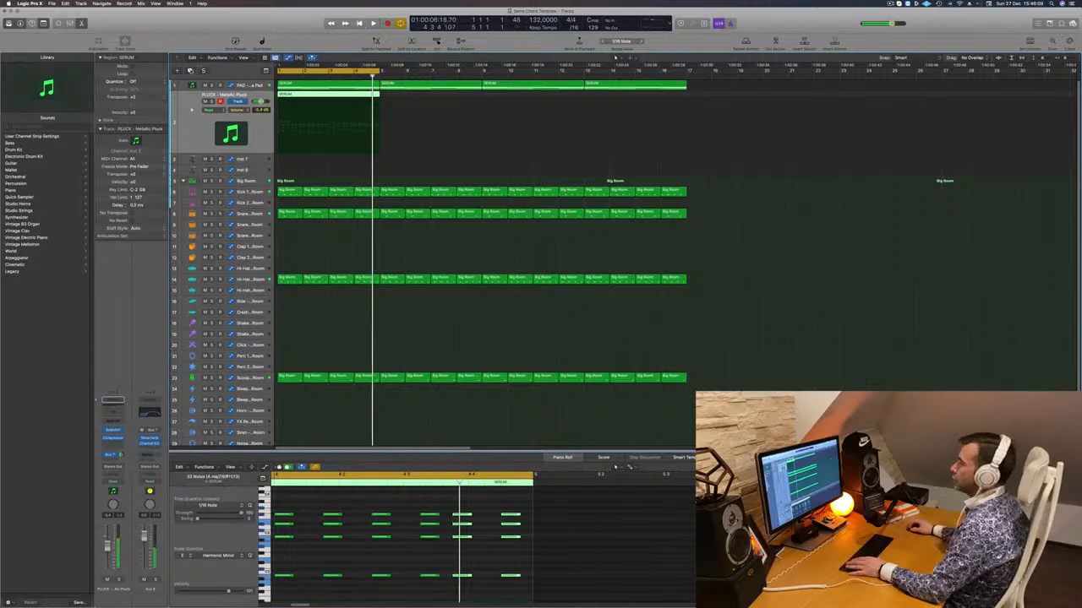
{"action": "key", "text": "super+d"}
{"action": "left_click_drag", "start_coordinate": [316, 97], "coordinate": [311, 120]}
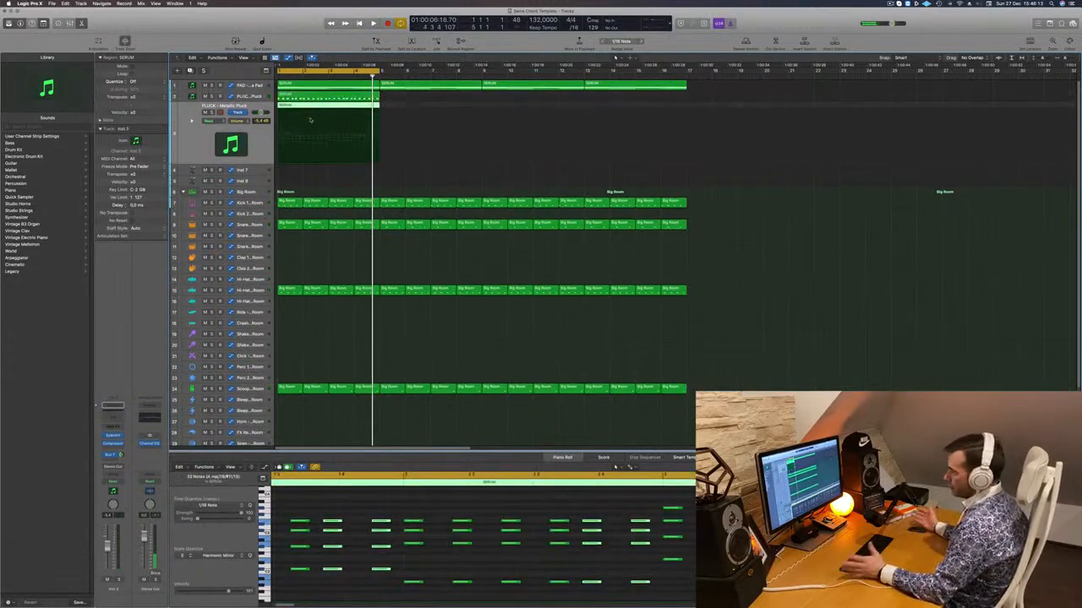
Delete the upper chord notes from the copied region and duplicate the remaining root notes to fill the gaps between them.
{"action": "scroll", "coordinate": [342, 538], "scroll_direction": "down", "scroll_amount": 3}
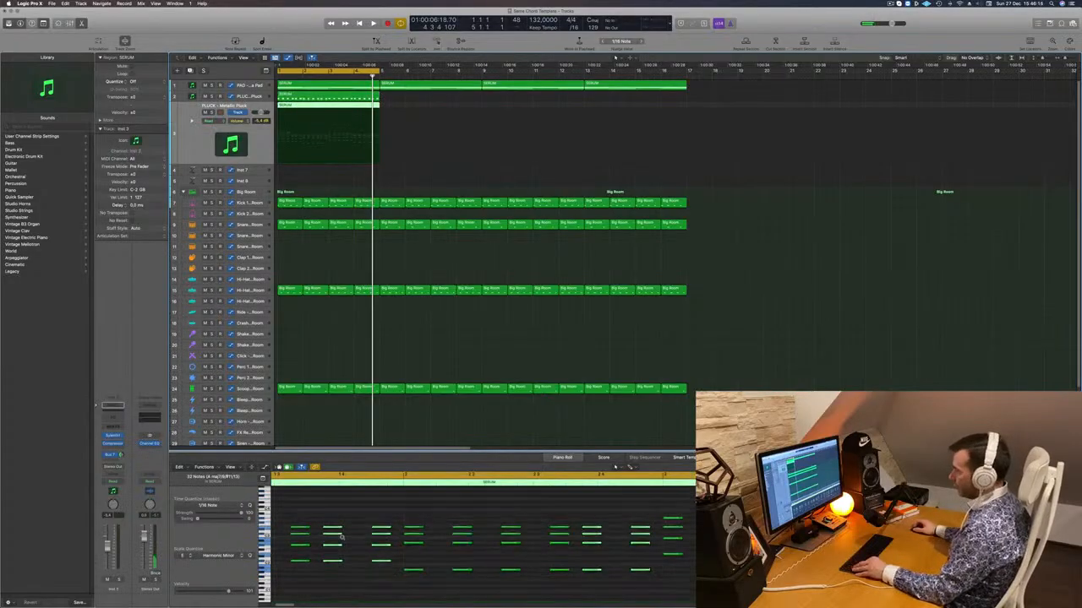
{"action": "scroll", "coordinate": [355, 538], "scroll_direction": "left", "scroll_amount": 5}
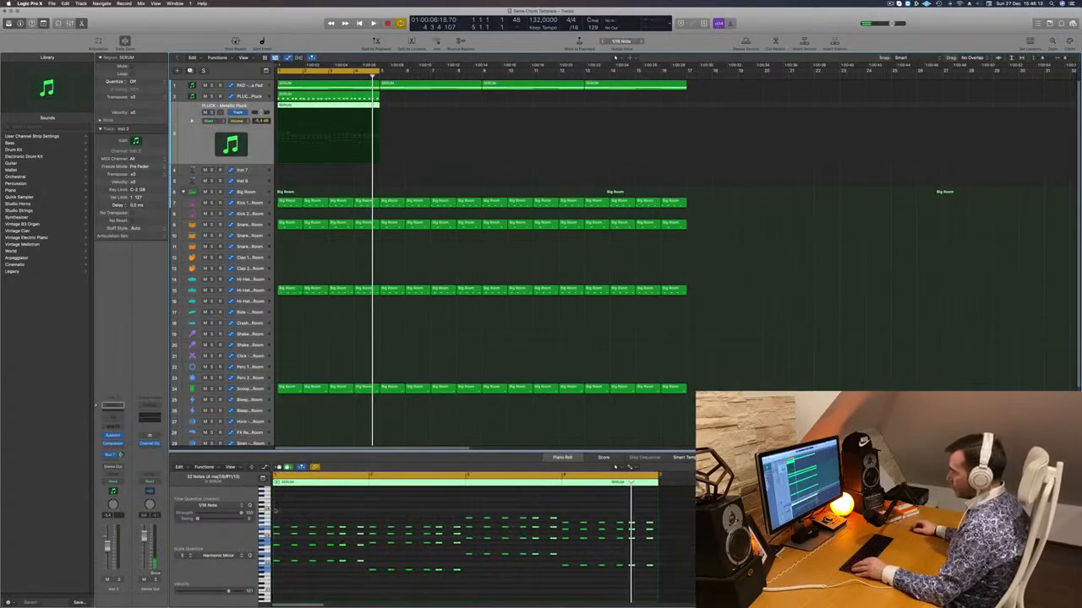
{"action": "left_click_drag", "start_coordinate": [274, 509], "coordinate": [685, 548]}
{"action": "key", "text": "Delete"}
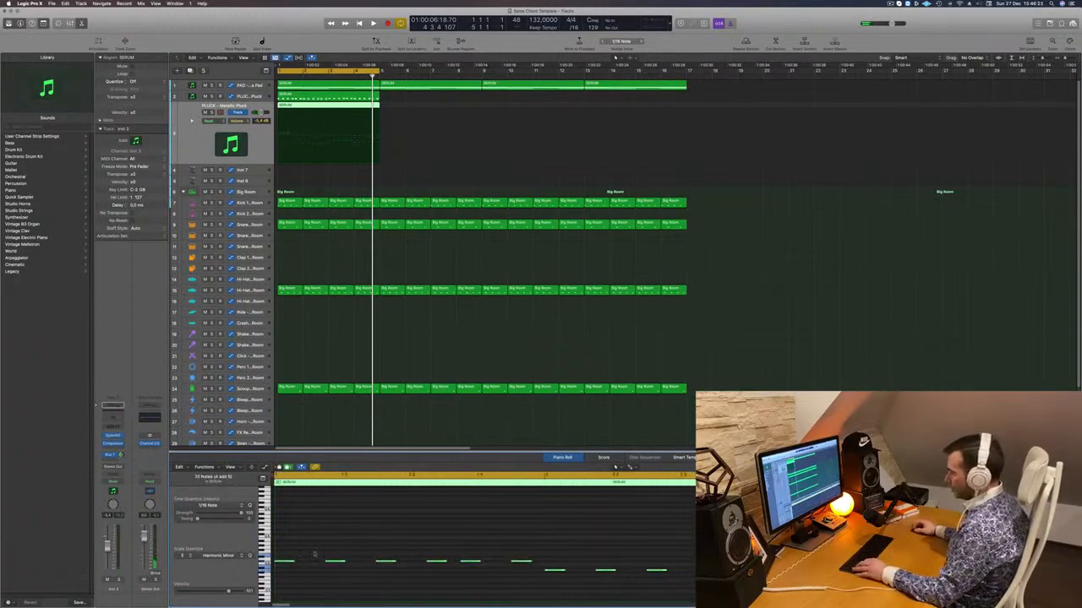
{"action": "left_click_drag", "start_coordinate": [293, 561], "coordinate": [289, 567]}
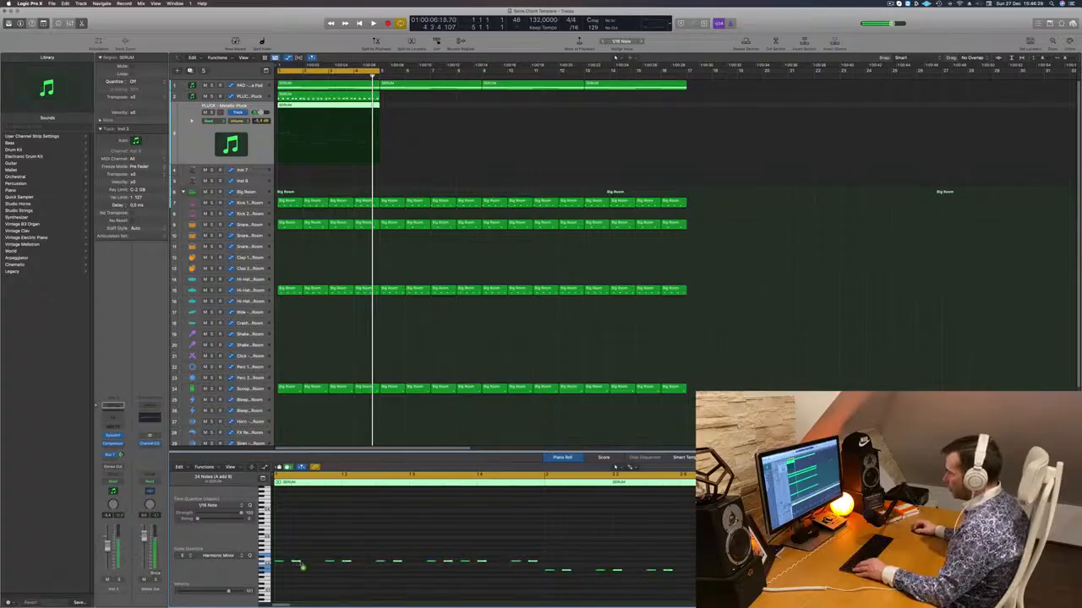
{"action": "left_click_drag", "start_coordinate": [303, 566], "coordinate": [313, 567]}
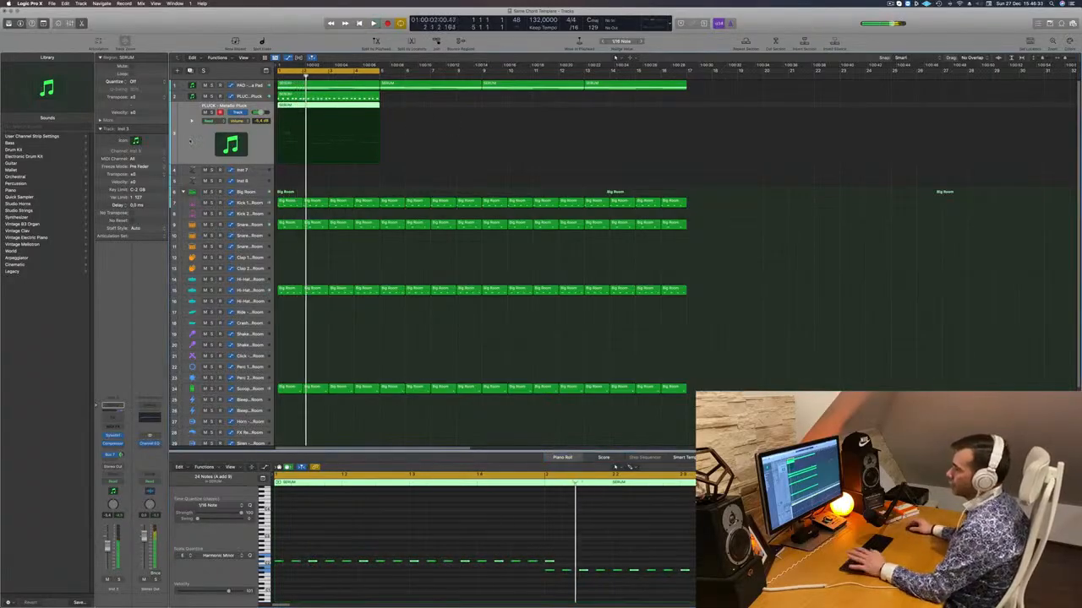
Load the Sylenth1 preset BASS - Acid Bass on the duplicated track, play the loop and lower the track's volume.
{"action": "left_click", "coordinate": [113, 436]}
{"action": "left_click", "coordinate": [464, 171]}
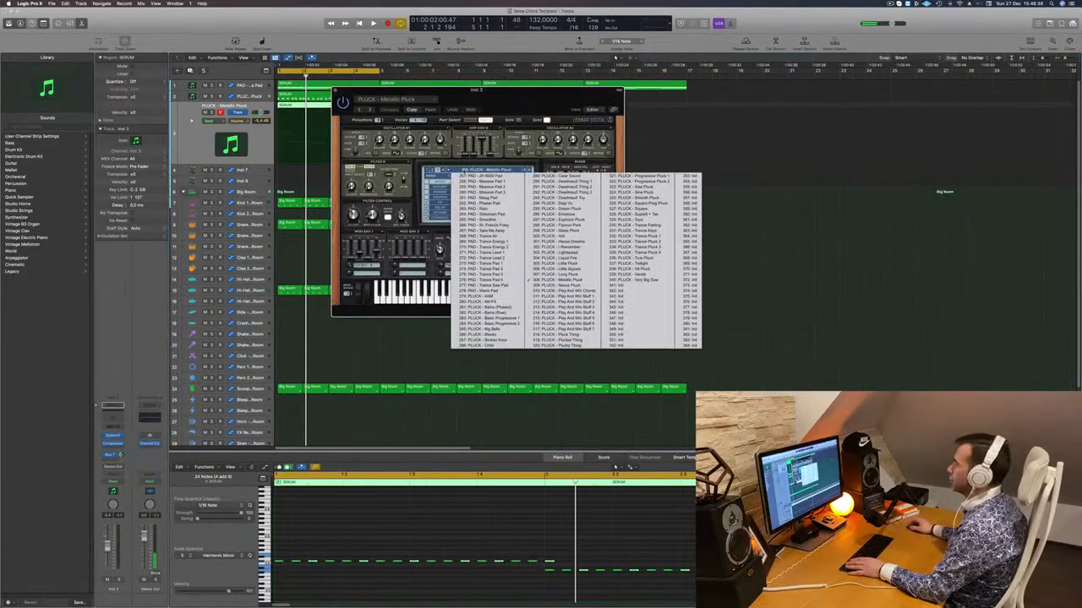
{"action": "left_click", "coordinate": [428, 170]}
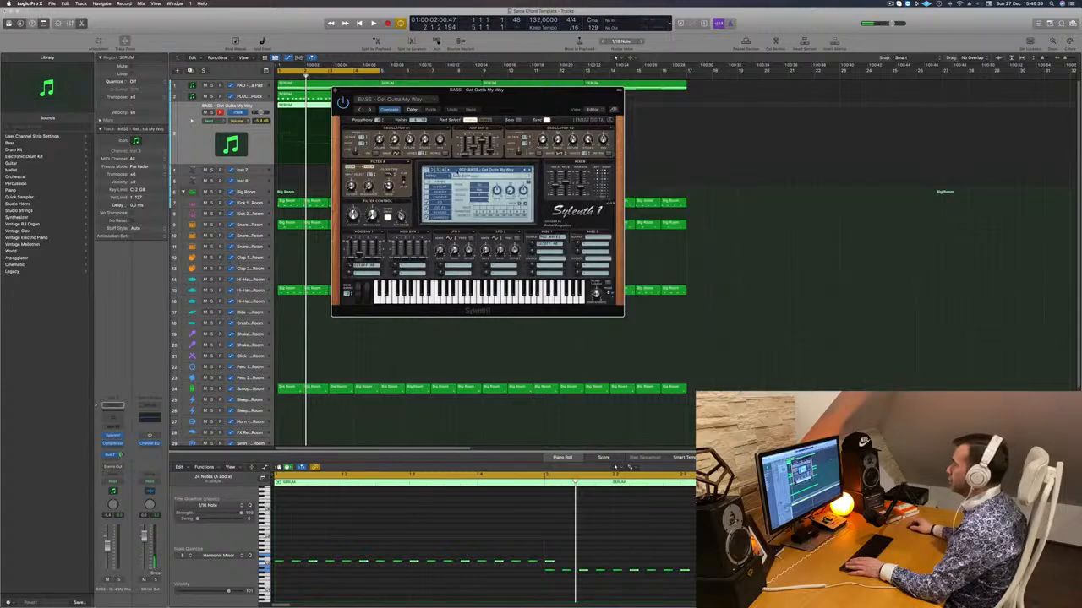
{"action": "left_click", "coordinate": [462, 170]}
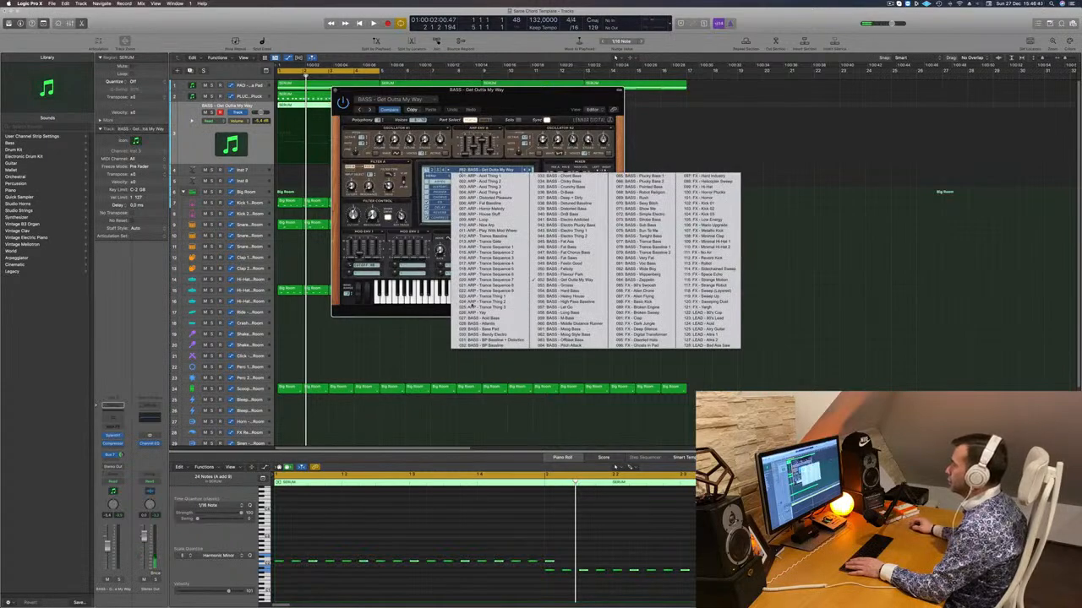
{"action": "left_click", "coordinate": [473, 320]}
{"action": "key", "text": "space"}
{"action": "left_click_drag", "start_coordinate": [477, 89], "coordinate": [516, 177]}
{"action": "key", "text": "space"}
{"action": "key", "text": "space"}
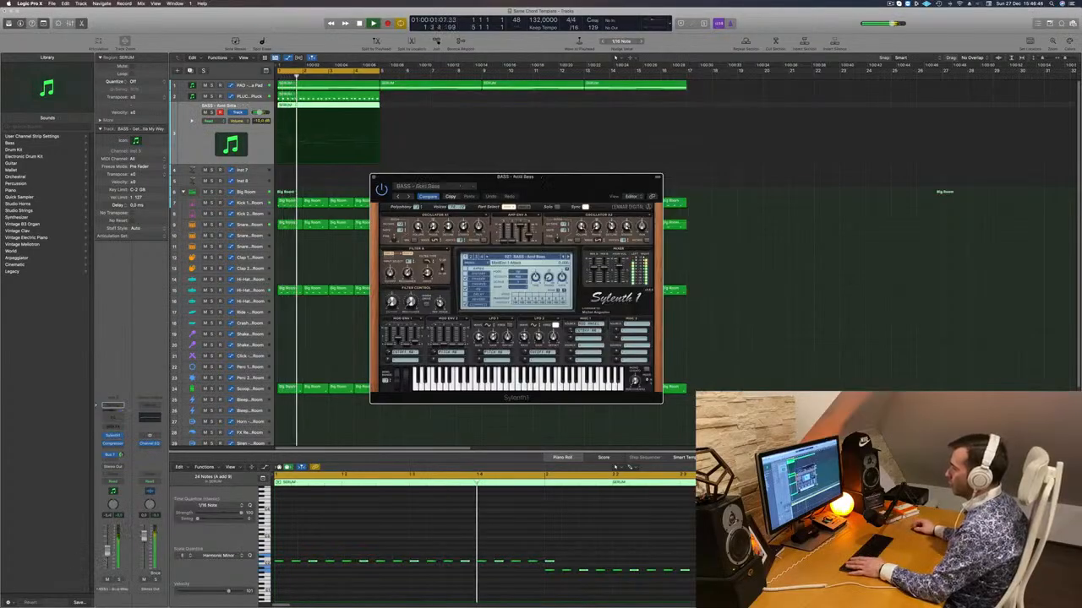
{"action": "left_click_drag", "start_coordinate": [108, 545], "coordinate": [107, 552]}
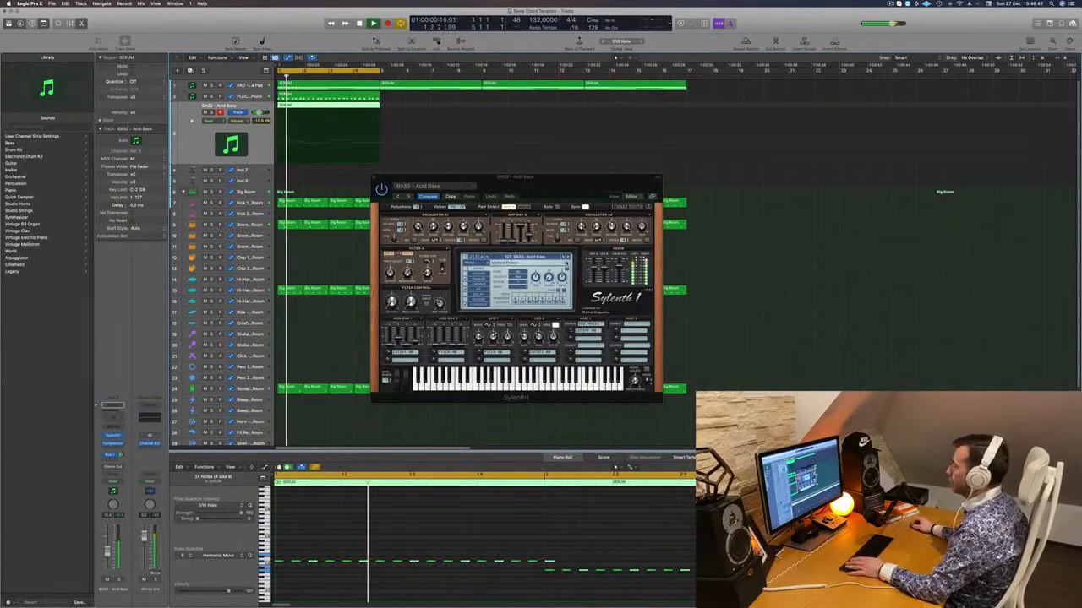
Audition the following Sylenth1 bass presets through to BASS - Get Outta My Way, raising the bass track's volume along the way.
{"action": "left_click", "coordinate": [568, 258]}
{"action": "key", "text": "space"}
{"action": "key", "text": "space"}
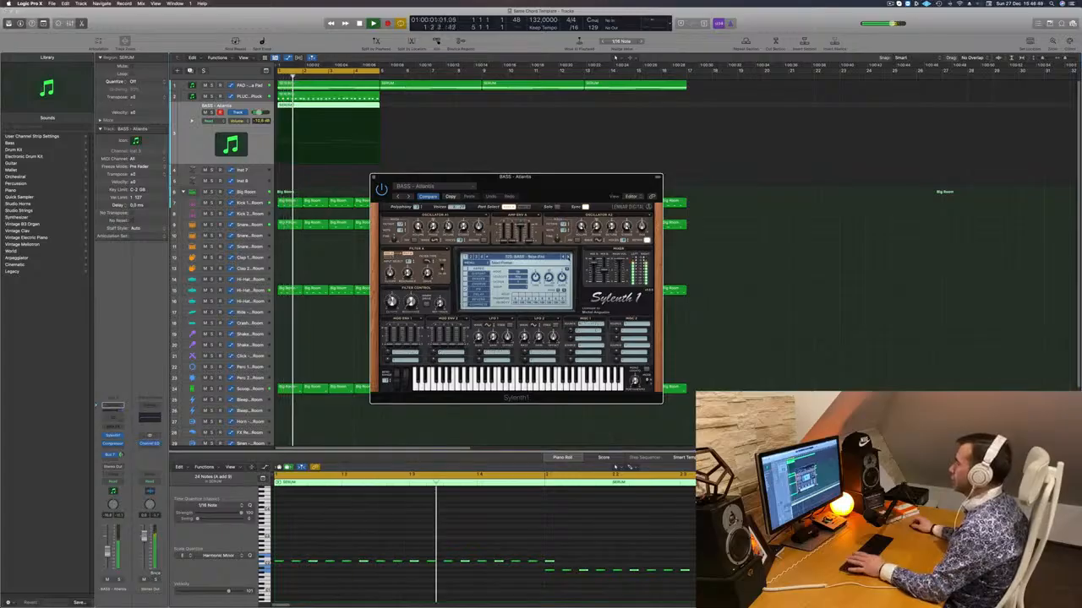
{"action": "left_click", "coordinate": [569, 258]}
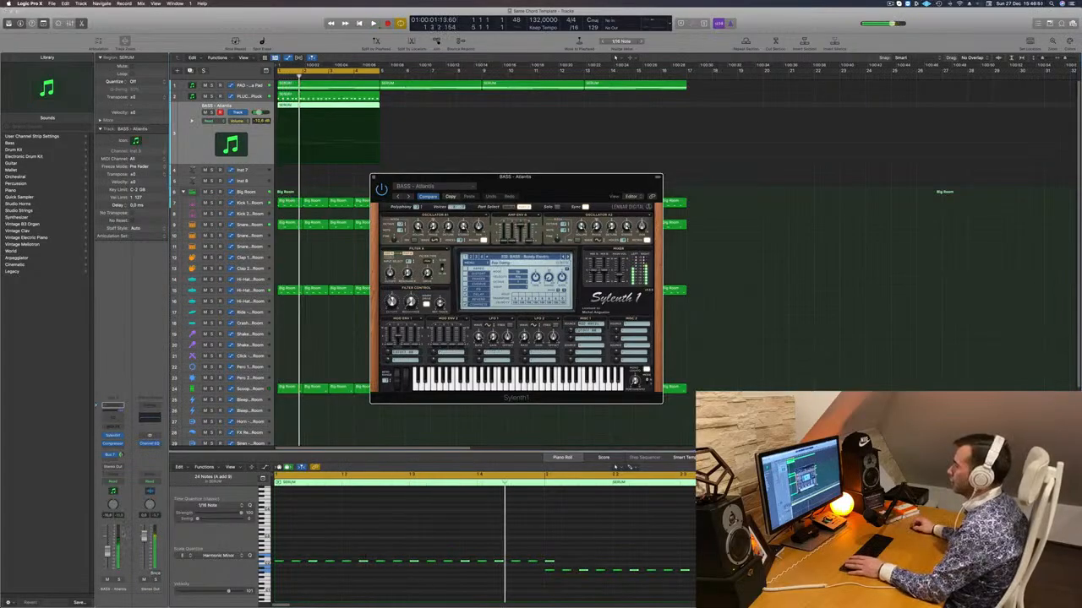
{"action": "left_click_drag", "start_coordinate": [108, 546], "coordinate": [107, 546]}
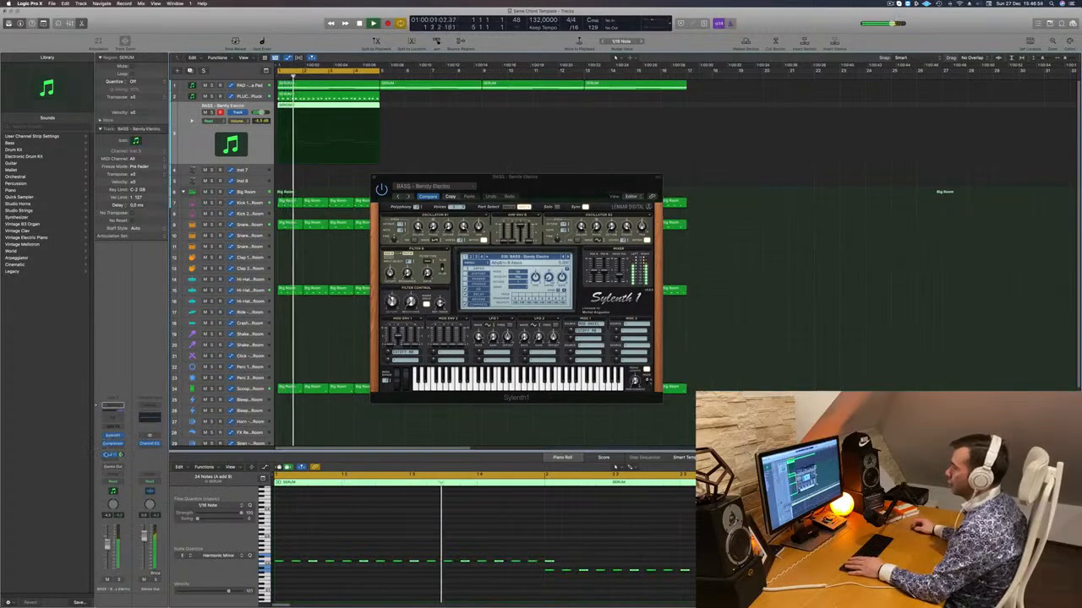
{"action": "left_click", "coordinate": [568, 257]}
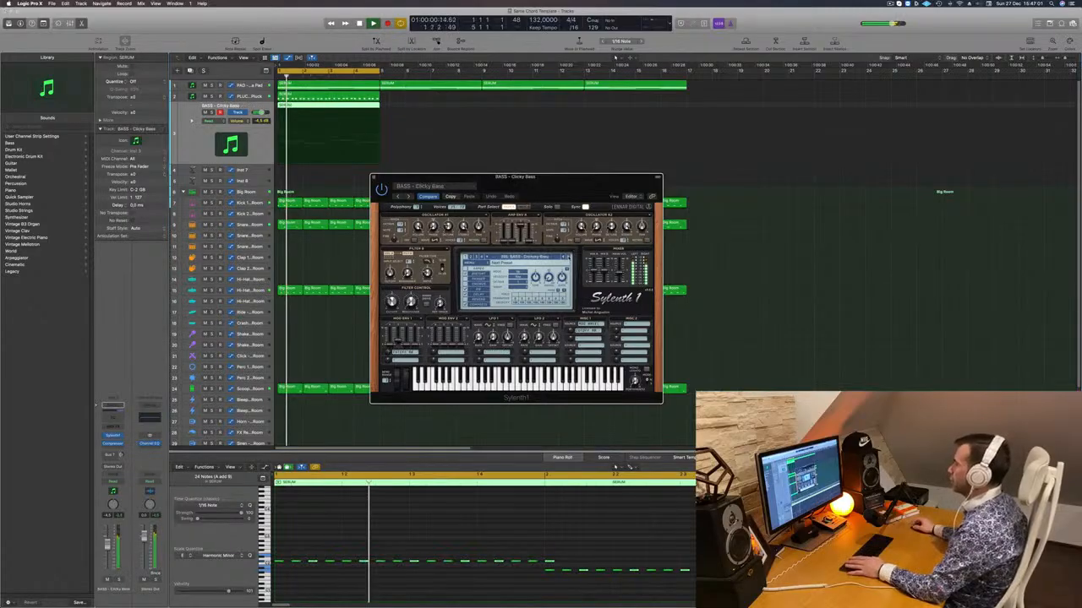
{"action": "left_click", "coordinate": [568, 257]}
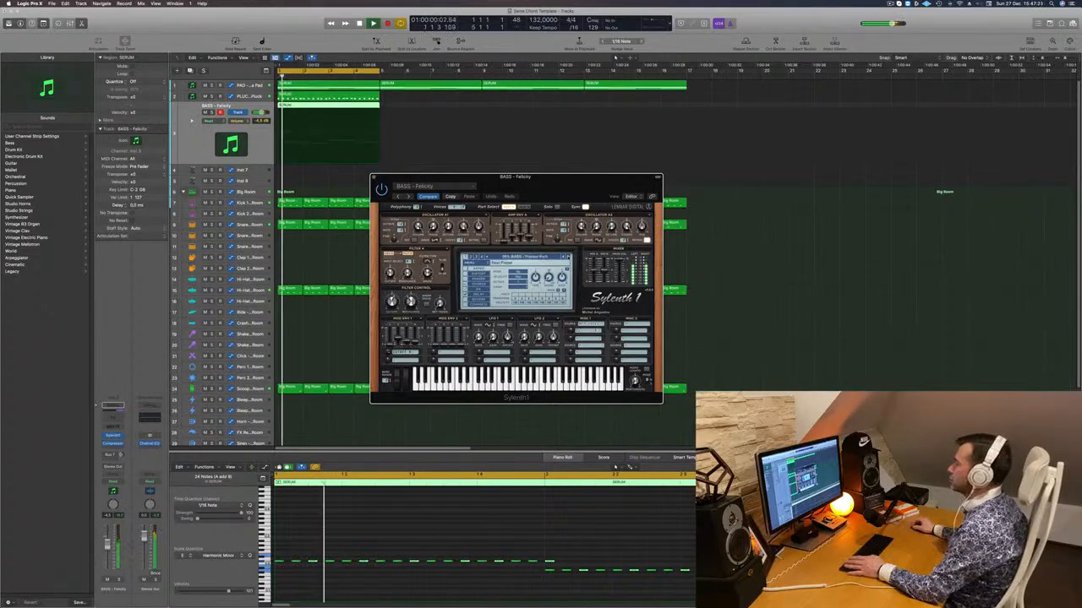
{"action": "left_click", "coordinate": [569, 258]}
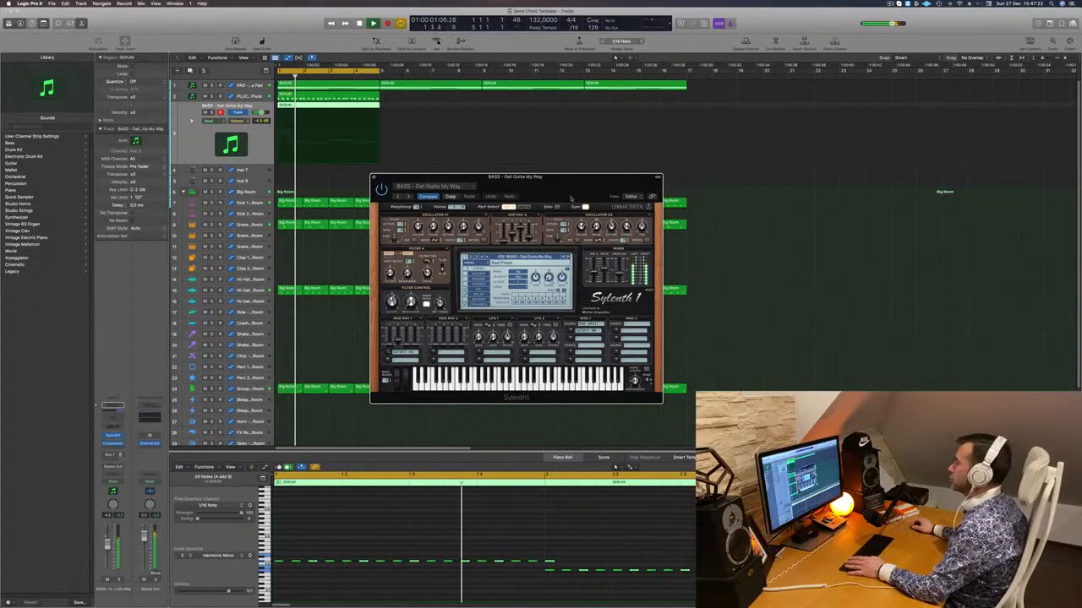
Audition BASS - Hard Bass and BASS - Heavy House, soloing Heavy House briefly before returning to the full mix.
{"action": "mouse_move", "coordinate": [557, 186]}
{"action": "left_mouse_down"}
{"action": "mouse_move", "coordinate": [648, 179]}
{"action": "mouse_move", "coordinate": [573, 187]}
{"action": "left_mouse_up"}
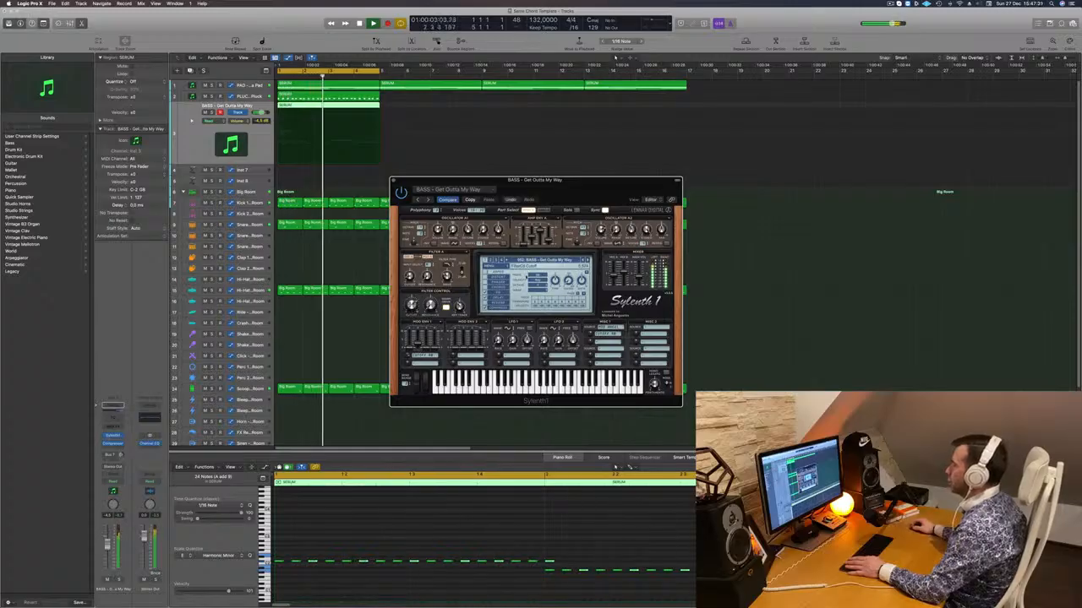
{"action": "left_click", "coordinate": [588, 260]}
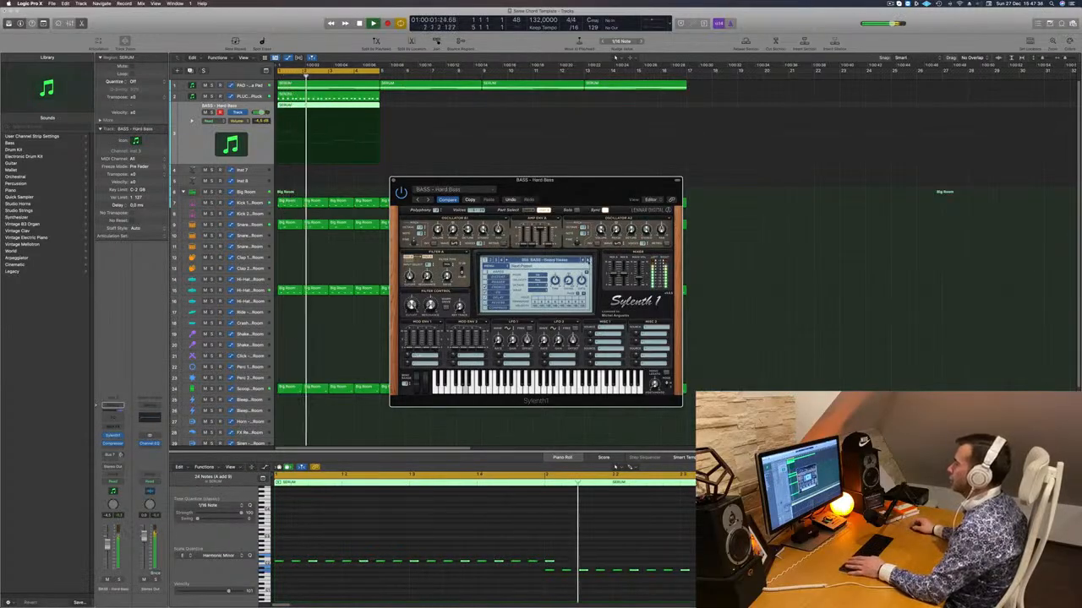
{"action": "left_click_drag", "start_coordinate": [574, 187], "coordinate": [609, 160]}
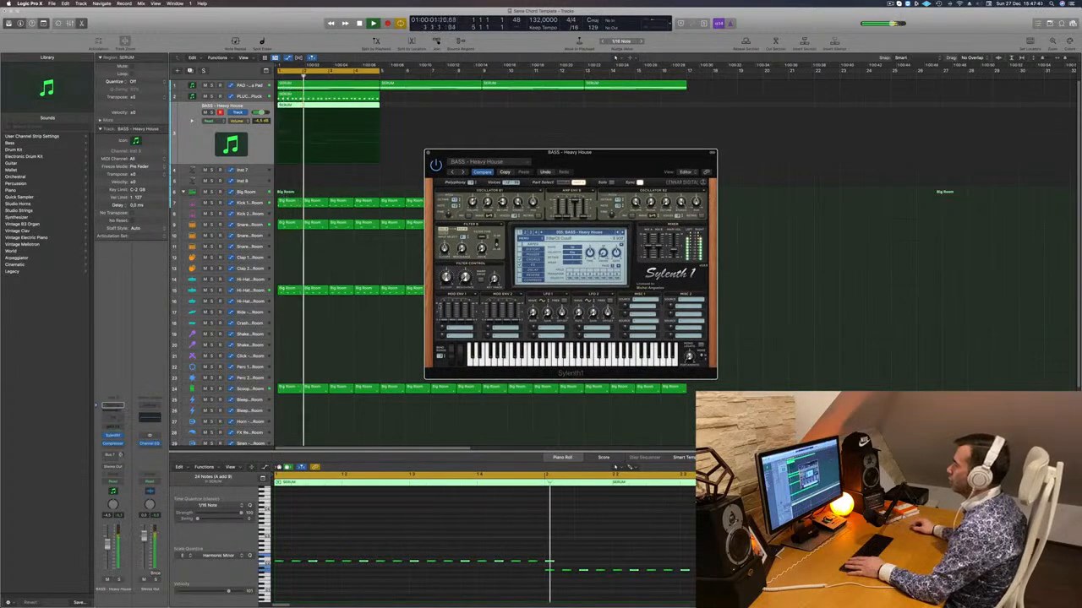
{"action": "left_click", "coordinate": [120, 580]}
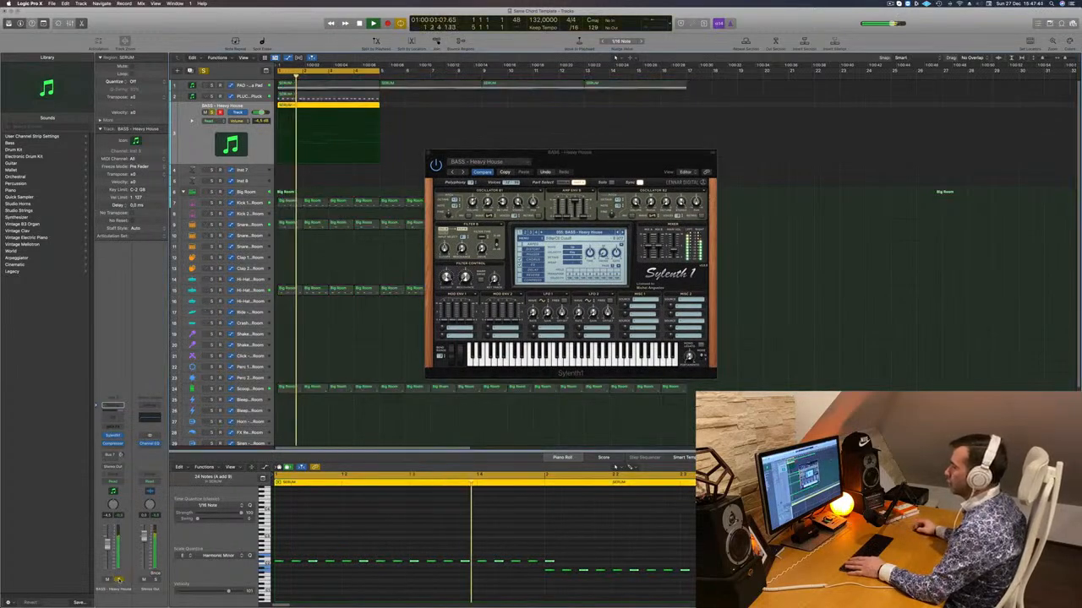
{"action": "key", "text": "s"}
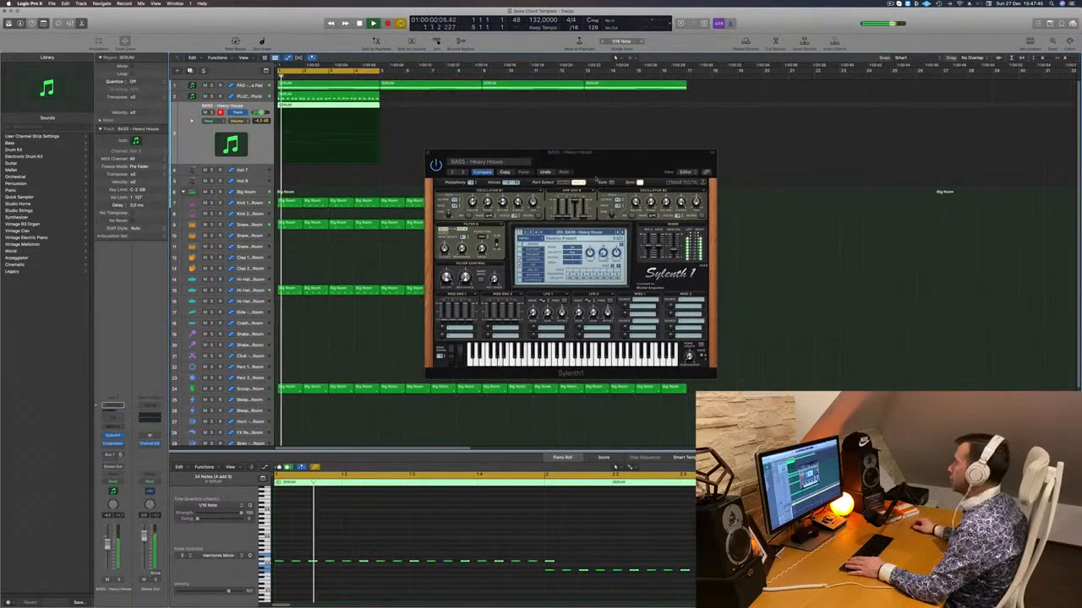
Advance the bass track to BASS - Let Go and transpose all of its notes up, replaying the loop.
{"action": "left_click_drag", "start_coordinate": [601, 171], "coordinate": [562, 166]}
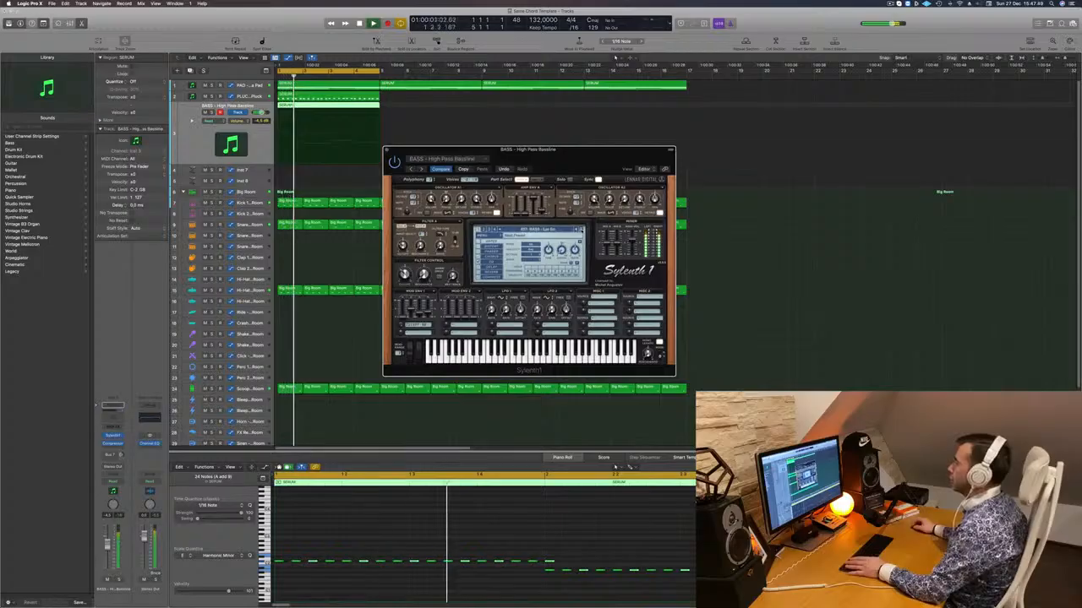
{"action": "left_click", "coordinate": [474, 519]}
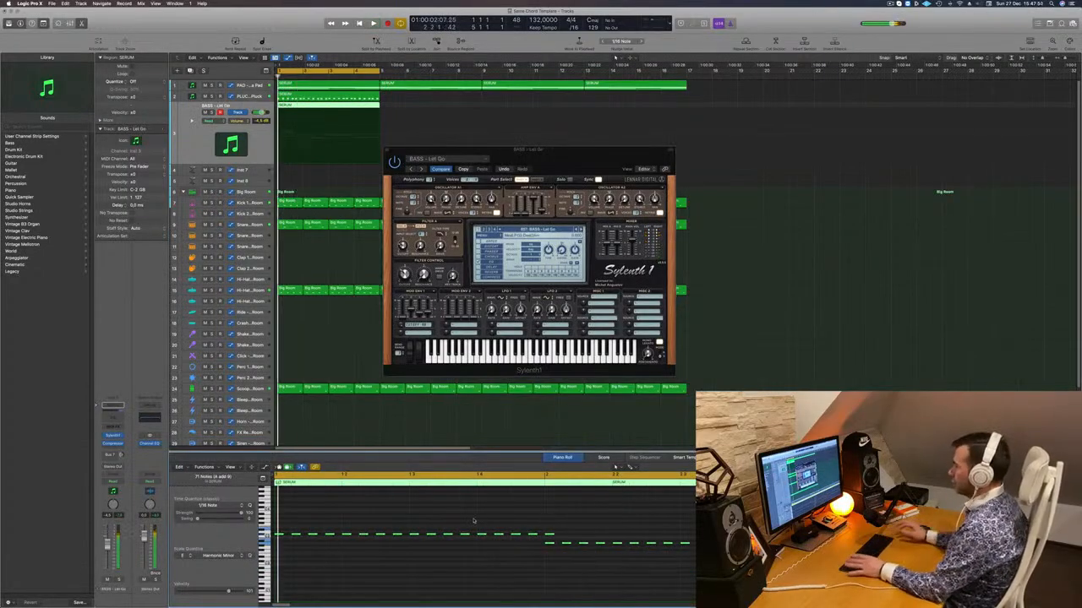
{"action": "left_click_drag", "start_coordinate": [587, 168], "coordinate": [605, 160]}
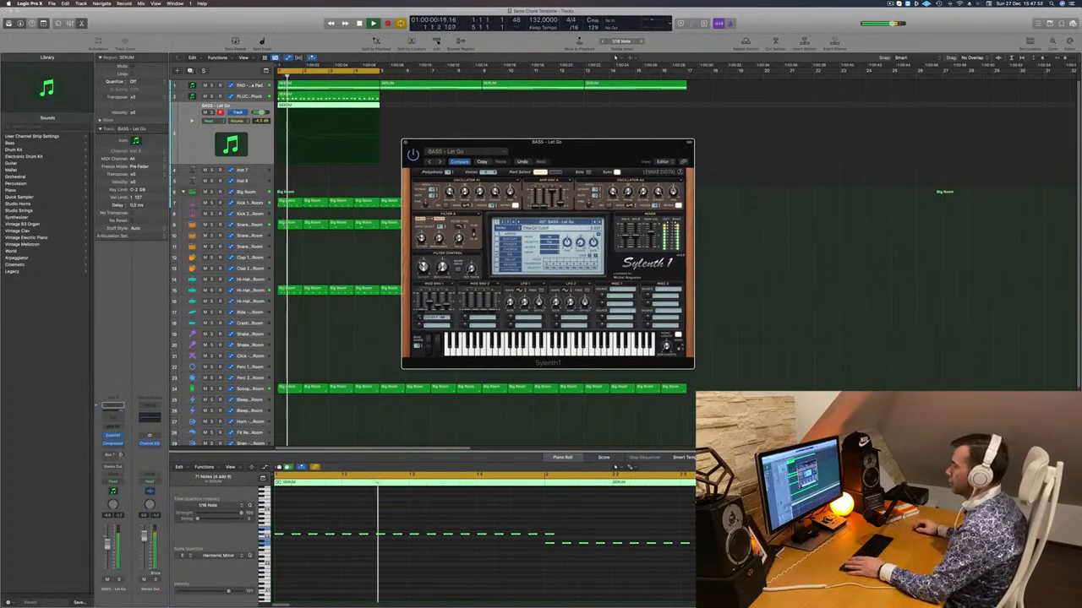
Lower the bass track's volume, audition the Sylenth1 preset BASS - Long Bass and replay the loop from the start.
{"action": "left_click", "coordinate": [616, 466]}
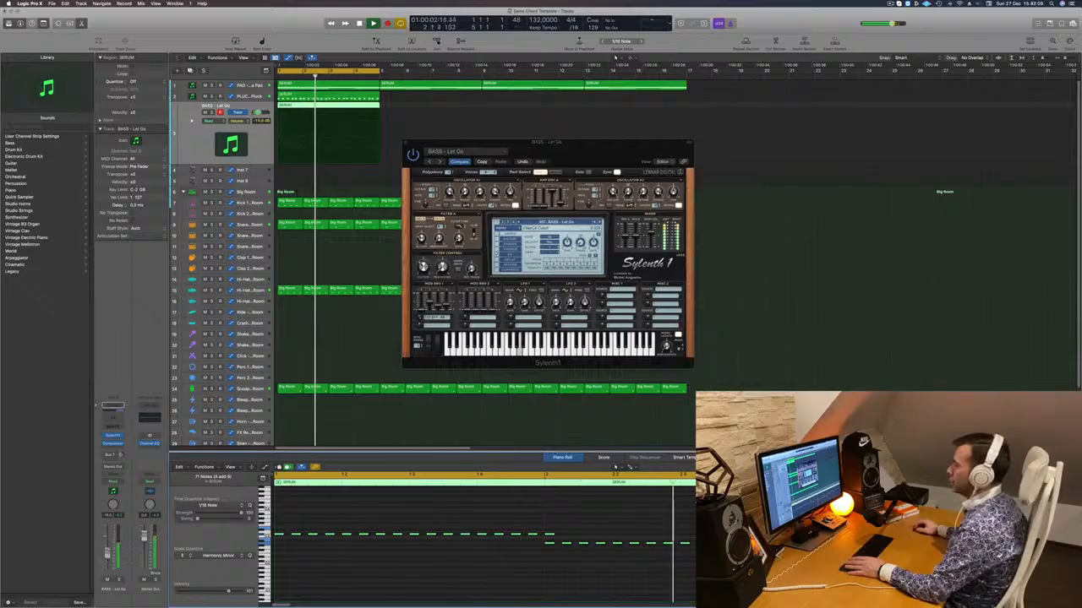
{"action": "left_click", "coordinate": [601, 222]}
{"action": "key", "text": "Return"}
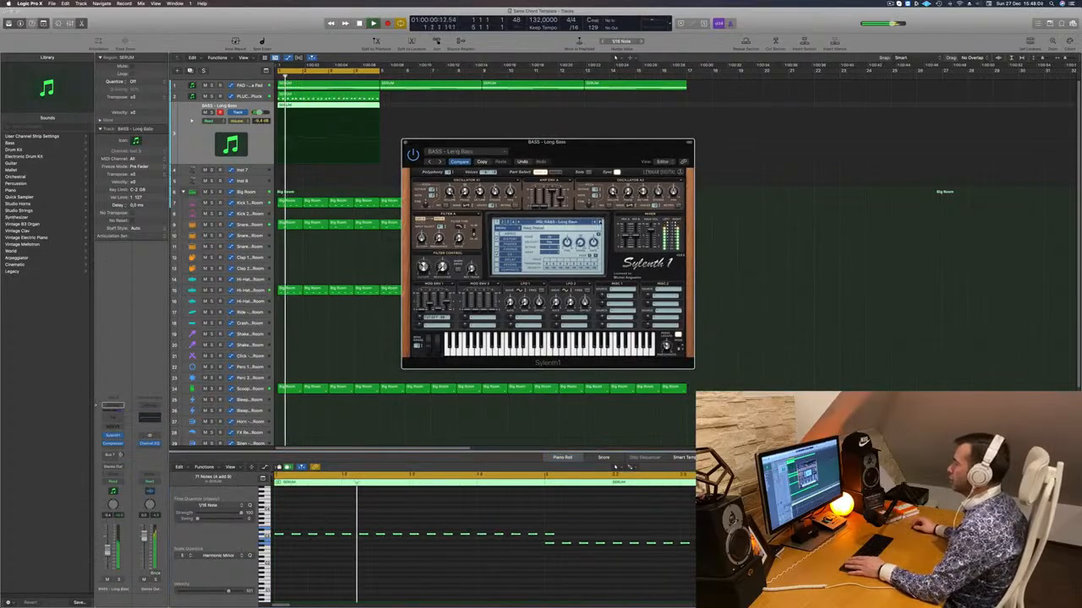
{"action": "key", "text": "Return"}
{"action": "left_click_drag", "start_coordinate": [600, 221], "coordinate": [587, 218]}
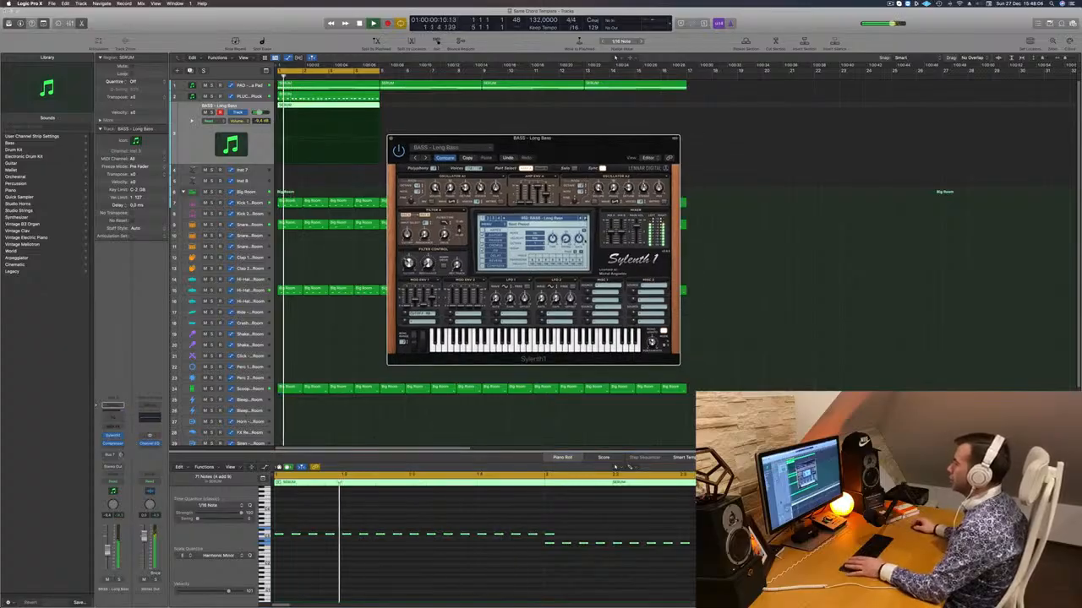
{"action": "key", "text": "Return"}
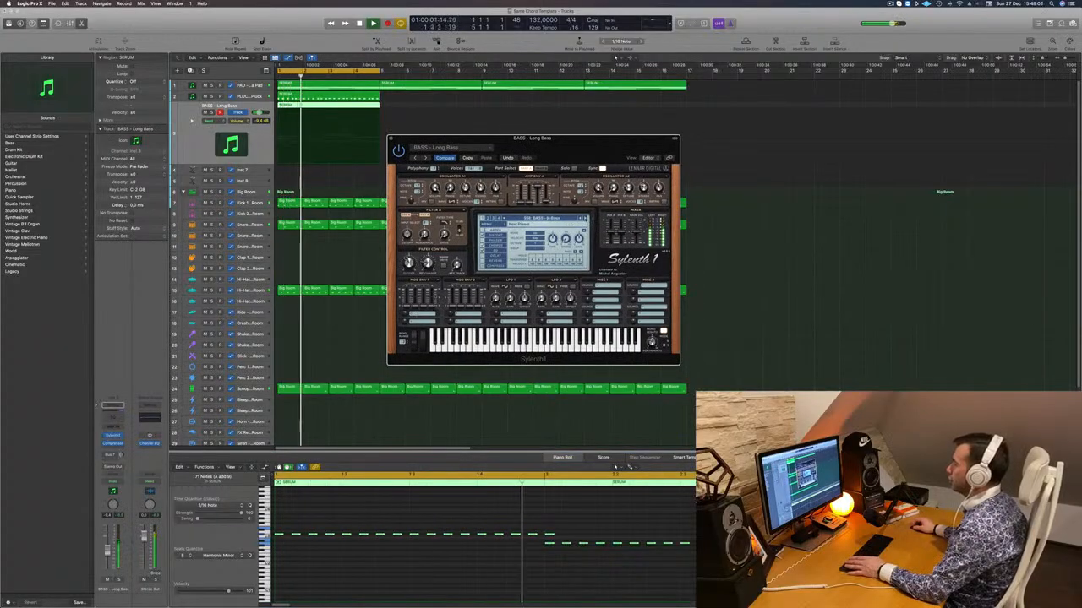
Audition the following Sylenth1 bass presets, including BASS - Middle Distance Runner and BASS - Moog Style Bass, up to BASS - Pitch Attack.
{"action": "left_click", "coordinate": [587, 218]}
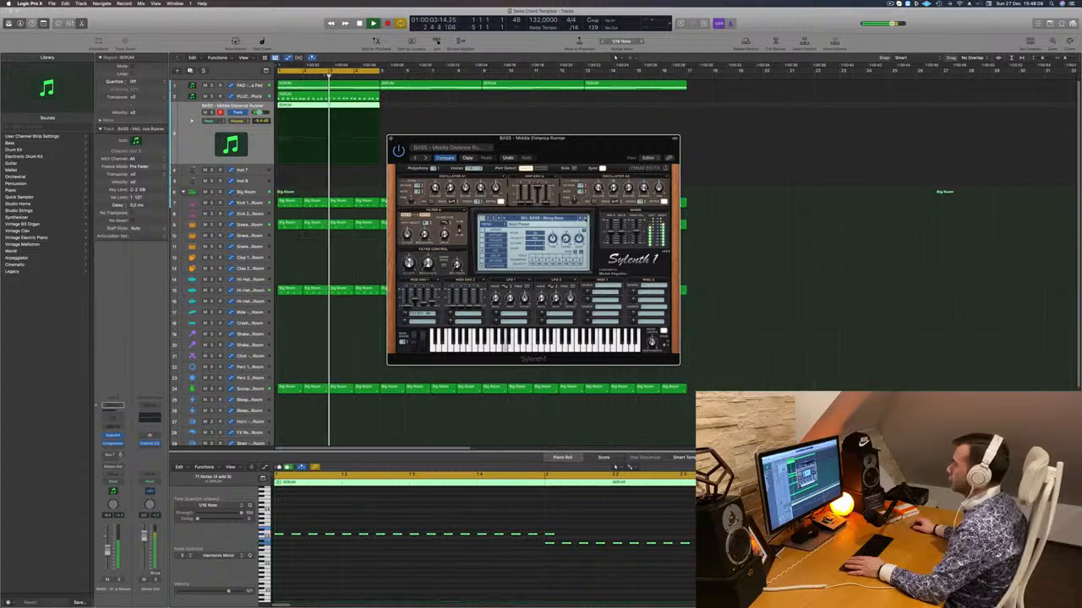
{"action": "left_click", "coordinate": [587, 218]}
{"action": "key", "text": "Return"}
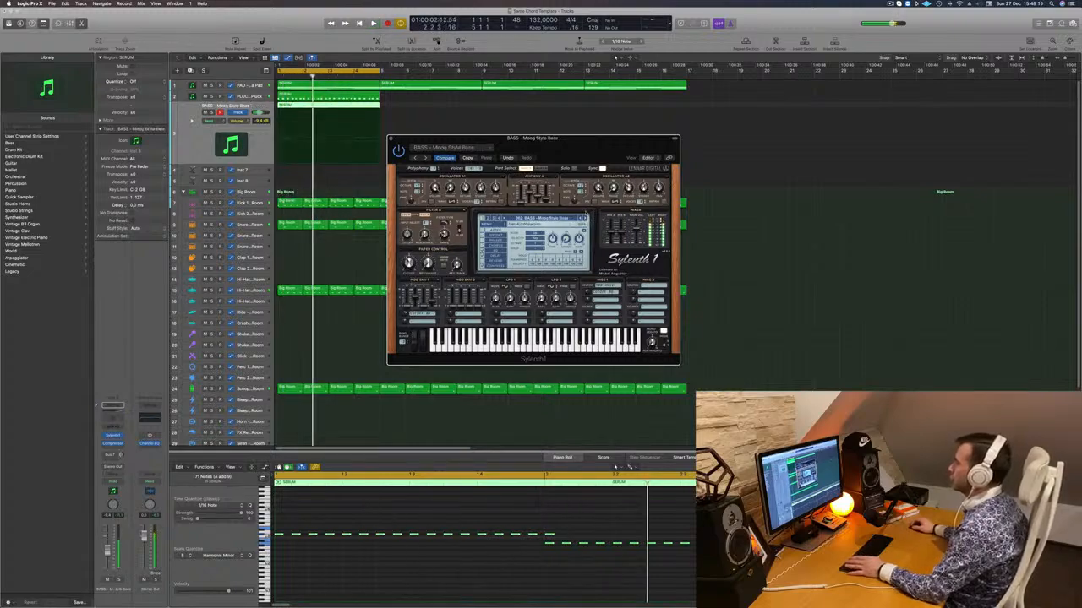
{"action": "key", "text": "Return"}
{"action": "left_click", "coordinate": [587, 218]}
{"action": "left_click", "coordinate": [587, 218]}
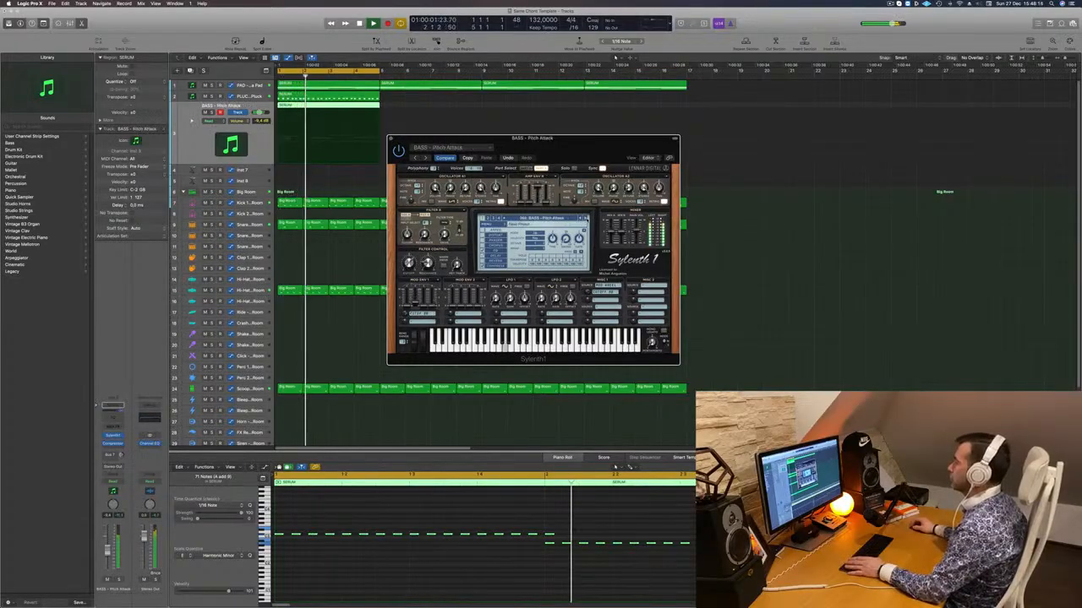
Continue auditioning the Sylenth1 bass presets from BASS - Pointed Bass through to BASS - Show Me while the loop plays.
{"action": "left_click", "coordinate": [586, 218]}
{"action": "key", "text": "Return"}
{"action": "left_click", "coordinate": [587, 218]}
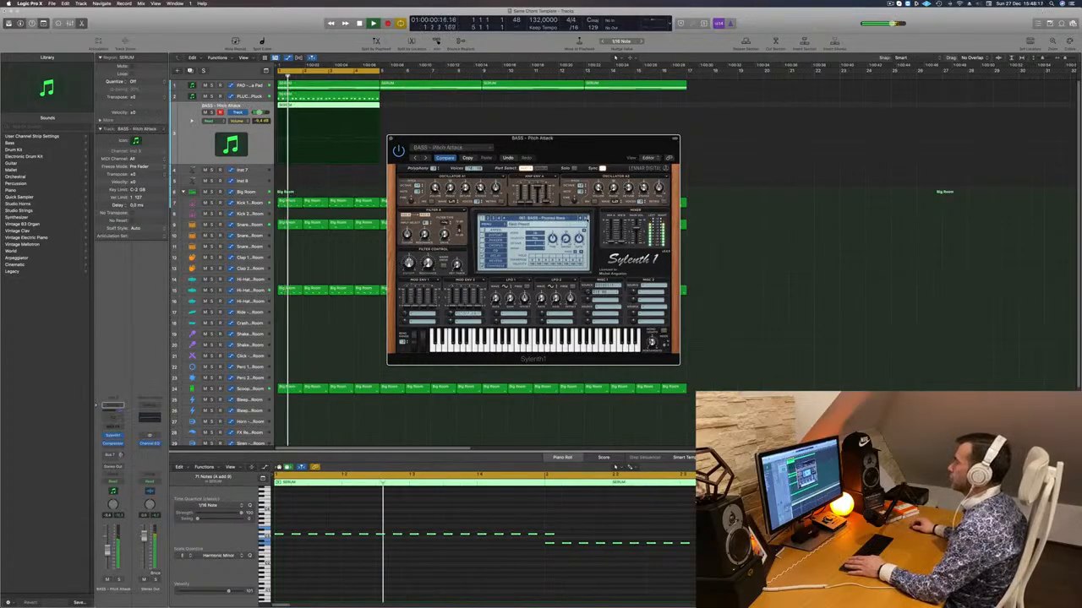
{"action": "left_click", "coordinate": [587, 218]}
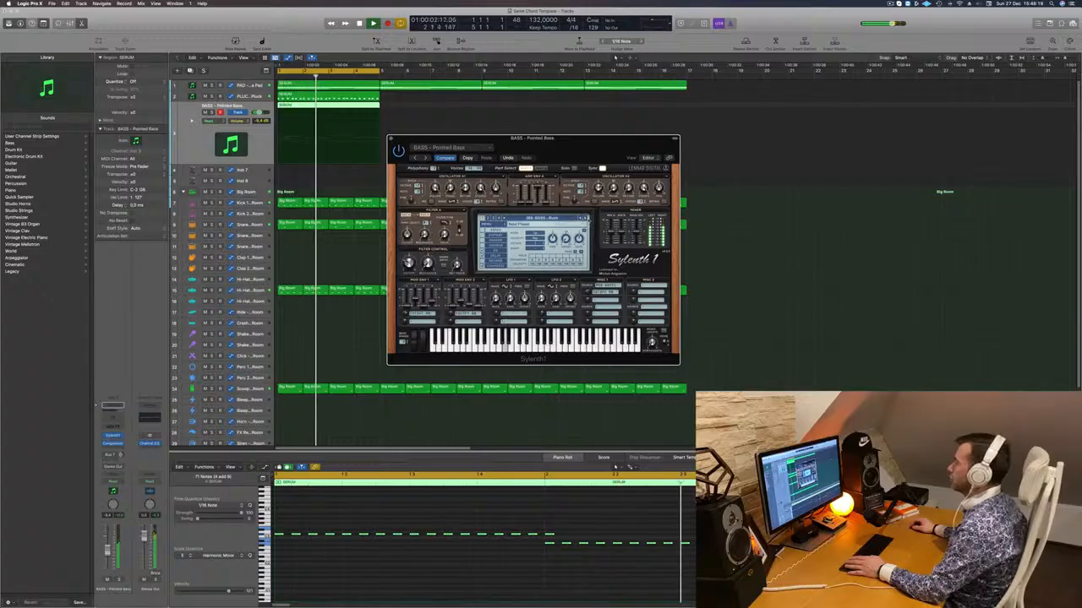
{"action": "left_click", "coordinate": [586, 218]}
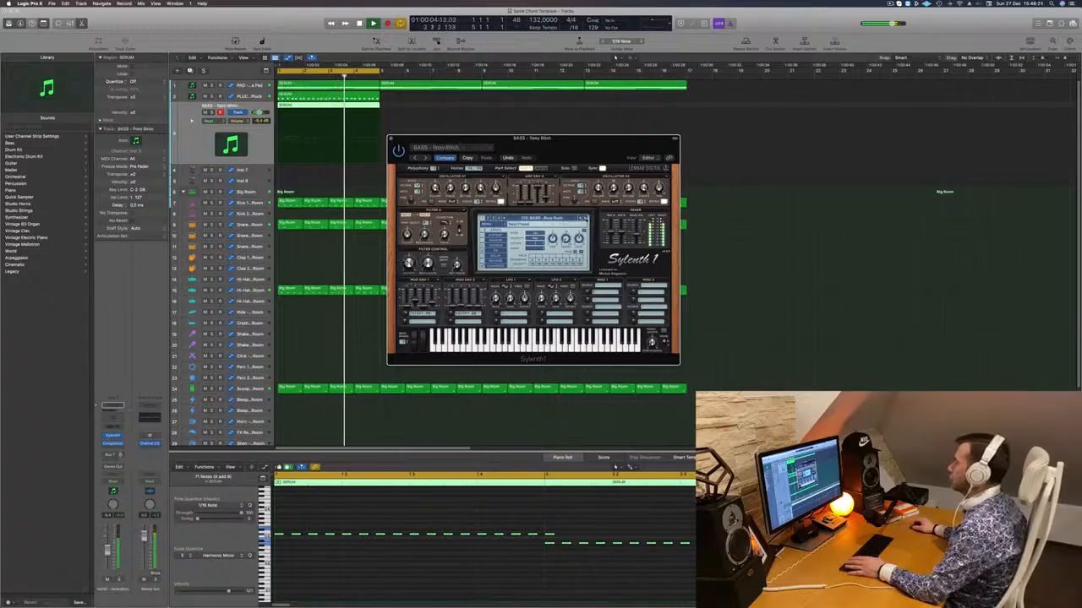
{"action": "left_click", "coordinate": [585, 218]}
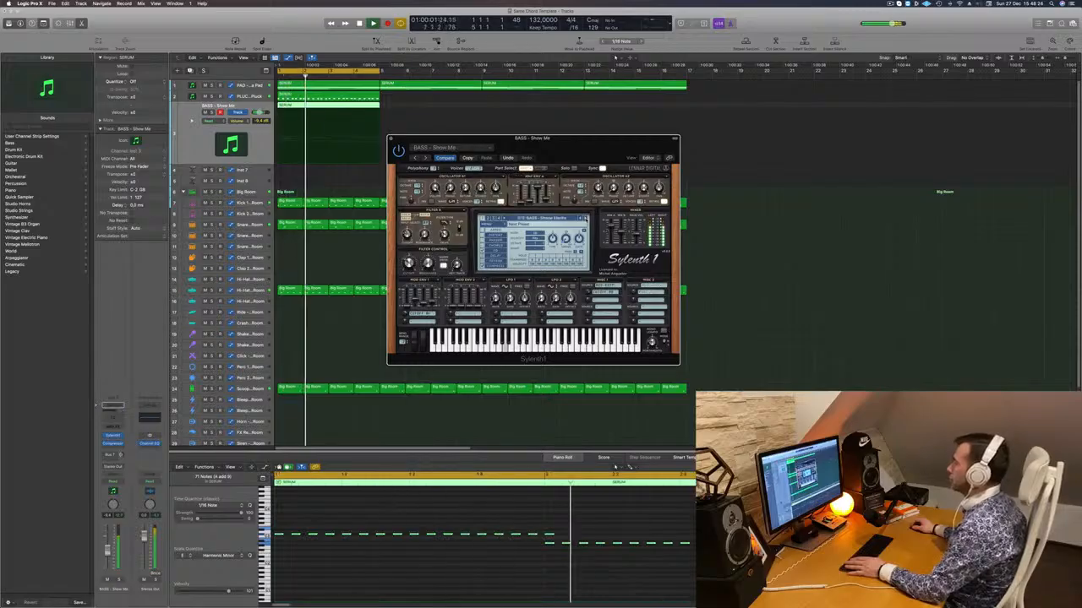
Audition further Sylenth1 bass presets from BASS - Strobe Bass and BASS - Sub Bass through to BASS - Wide Boy.
{"action": "left_click", "coordinate": [586, 218]}
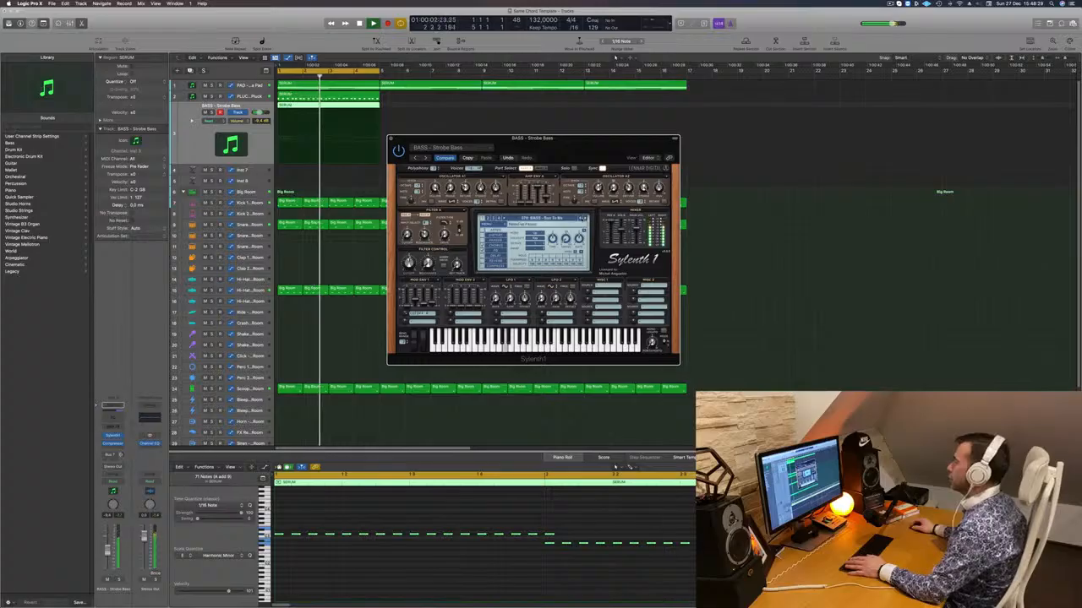
{"action": "left_click", "coordinate": [584, 218]}
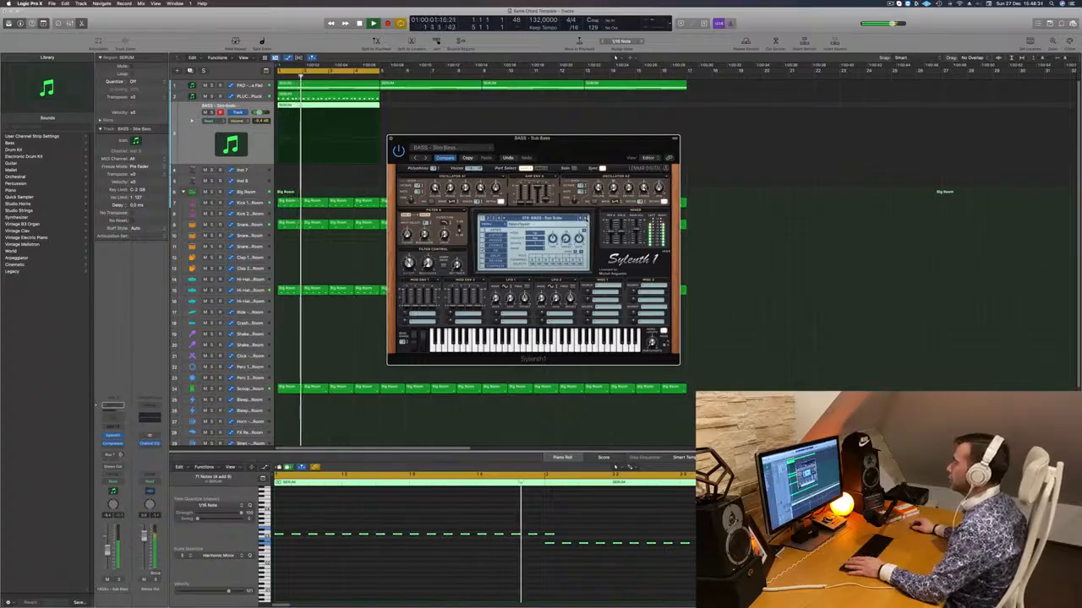
{"action": "left_click", "coordinate": [584, 218]}
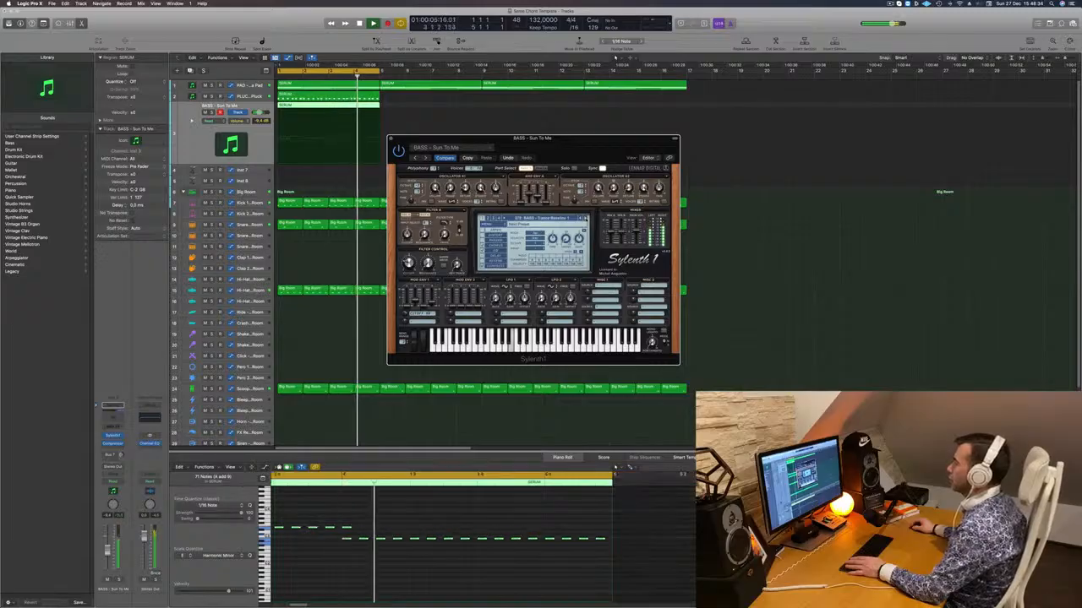
{"action": "left_click", "coordinate": [585, 218]}
{"action": "left_click", "coordinate": [585, 218]}
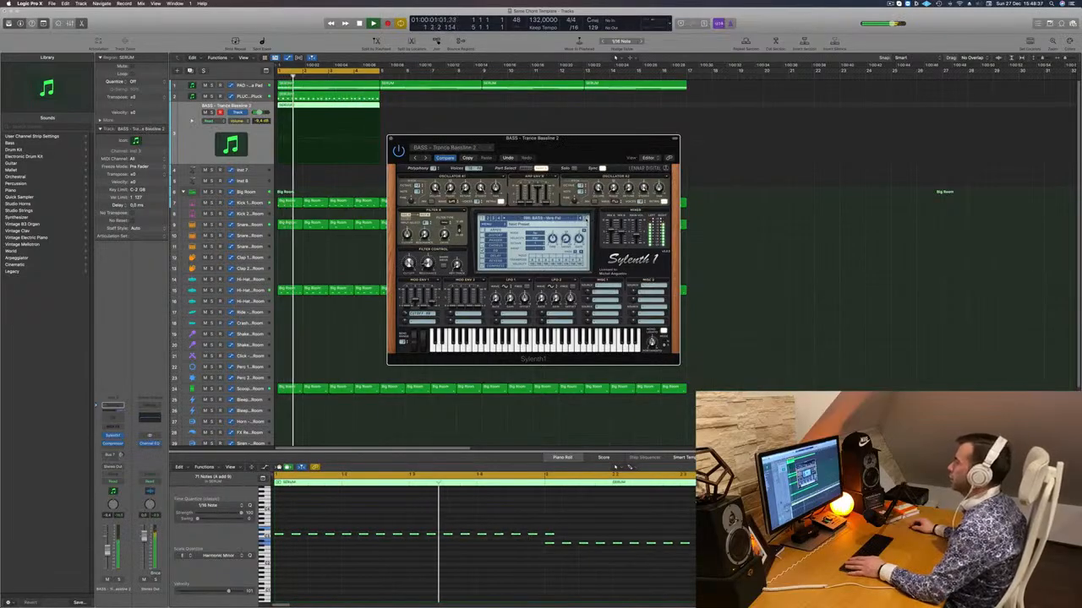
{"action": "left_click", "coordinate": [584, 218]}
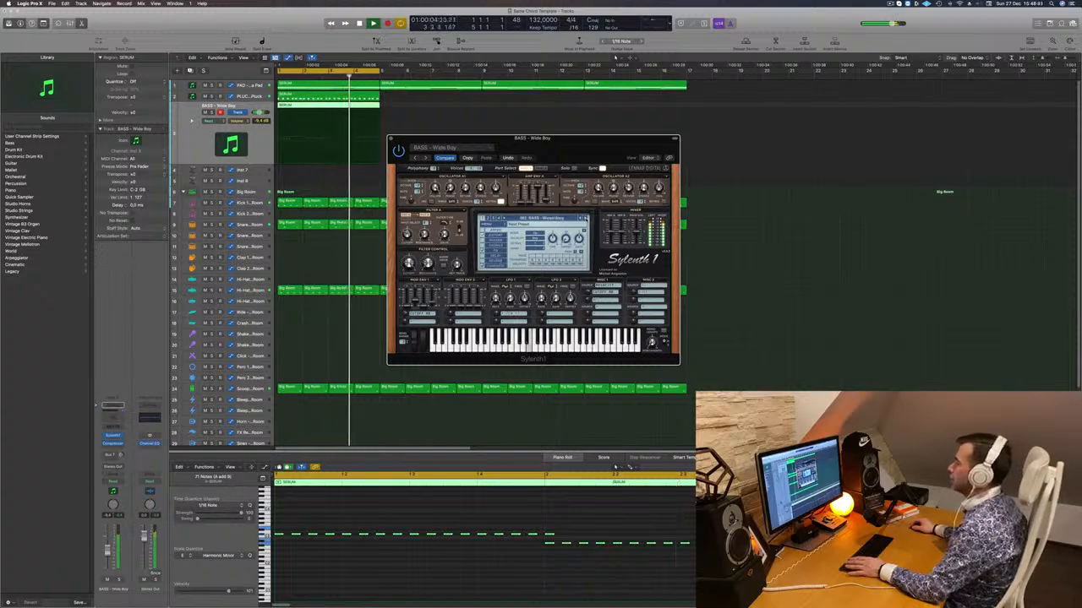
Load the Sylenth1 preset BASS - Wippenberg, solo the bass track briefly and adjust its volume against the full mix.
{"action": "left_click", "coordinate": [584, 218]}
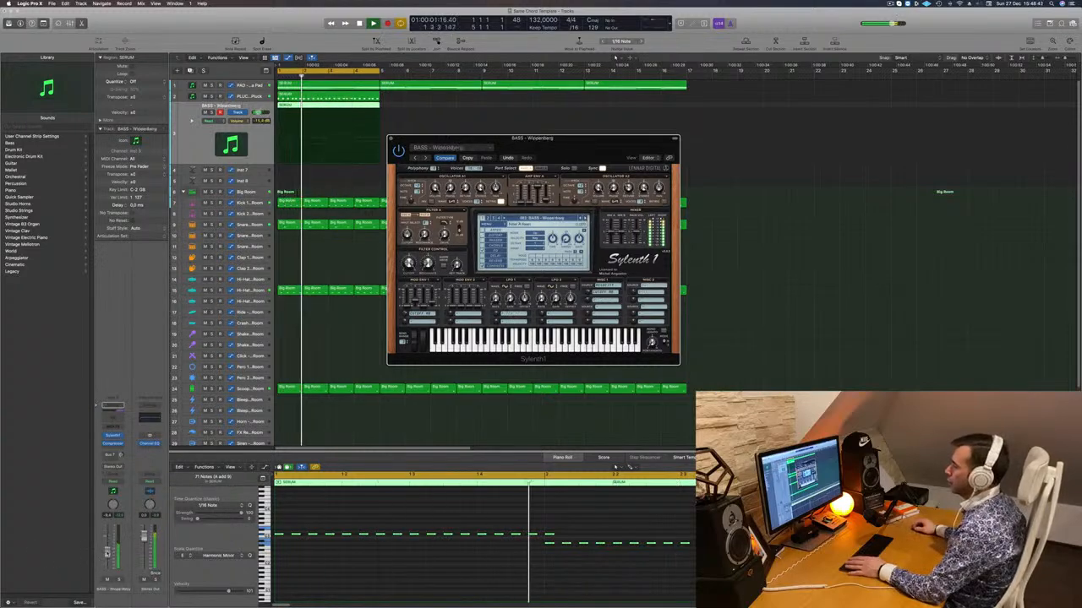
{"action": "left_click_drag", "start_coordinate": [108, 553], "coordinate": [107, 554]}
{"action": "left_click", "coordinate": [119, 580]}
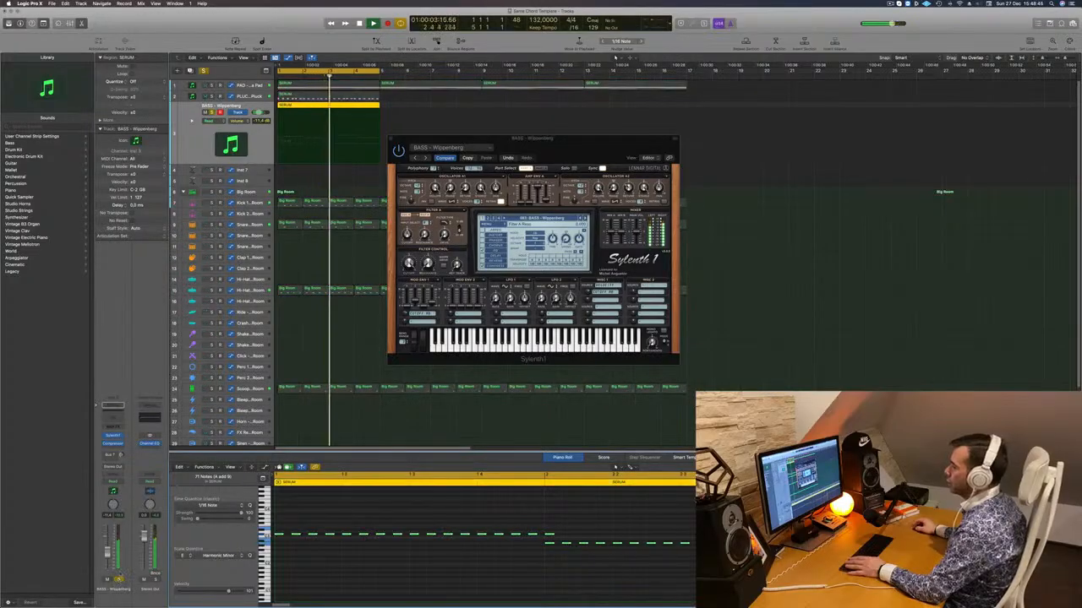
{"action": "left_click", "coordinate": [119, 579]}
{"action": "key", "text": "Return"}
{"action": "left_click_drag", "start_coordinate": [107, 553], "coordinate": [108, 550]}
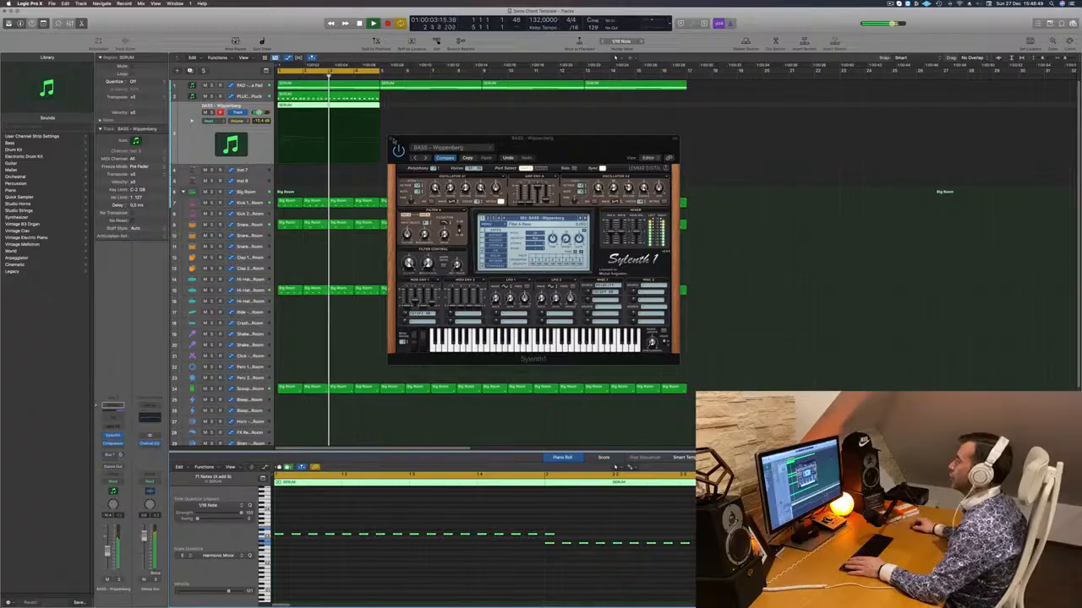
Close the bass track's Sylenth1 window and replay the loop from the start.
{"action": "left_click", "coordinate": [391, 139]}
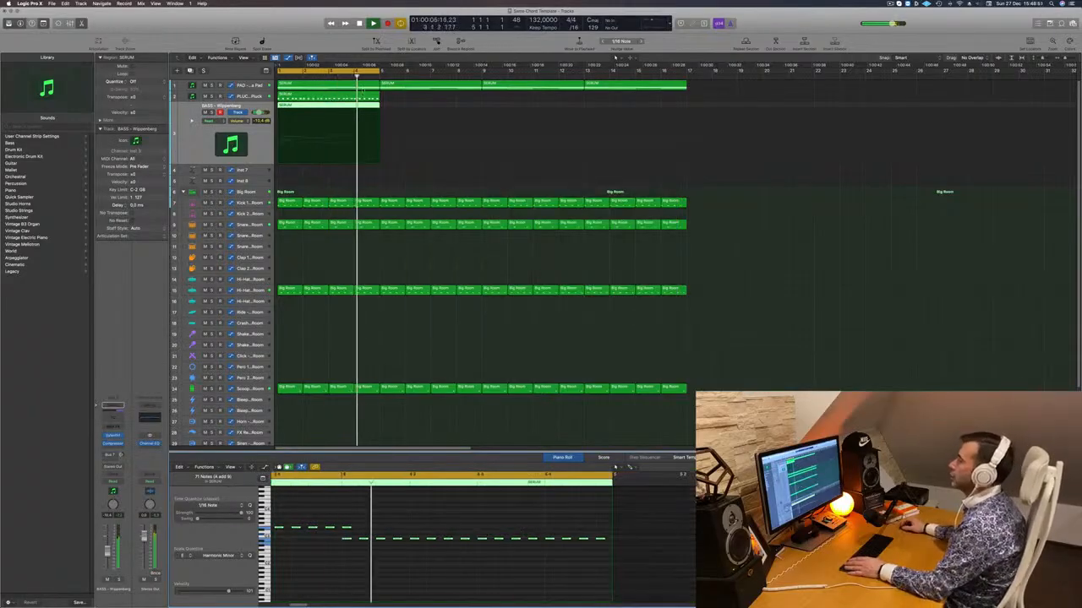
{"action": "key", "text": "Return"}
{"action": "key", "text": "Return"}
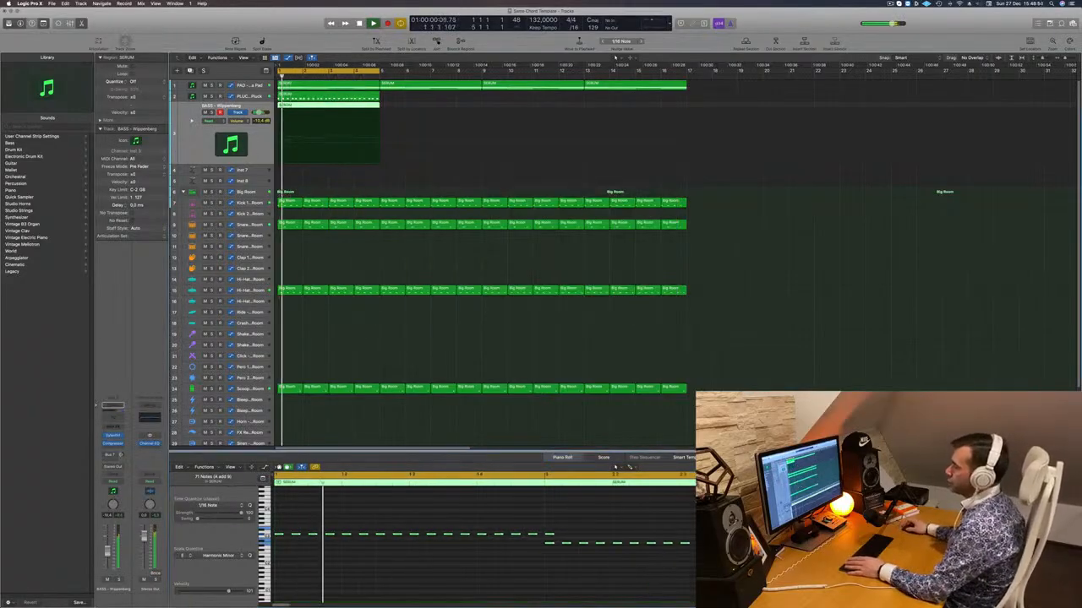
{"action": "key", "text": "Return"}
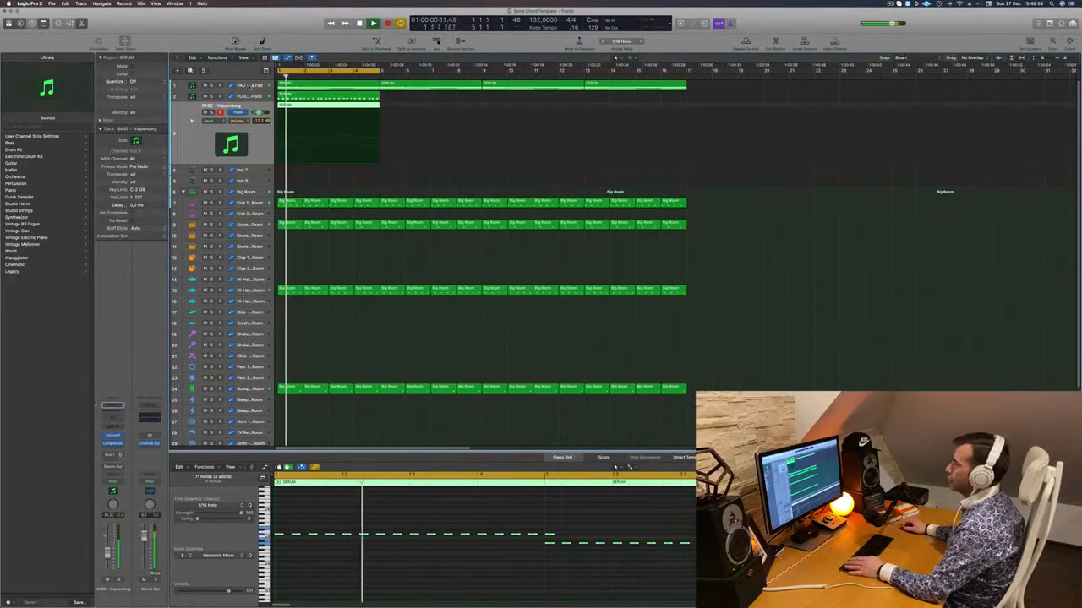
Select the pad track and view its PAD - Arjuna Pad preset in Sylenth1, closing the plug-in again.
{"action": "key", "text": "Up"}
{"action": "key", "text": "Up"}
{"action": "key", "text": "Return"}
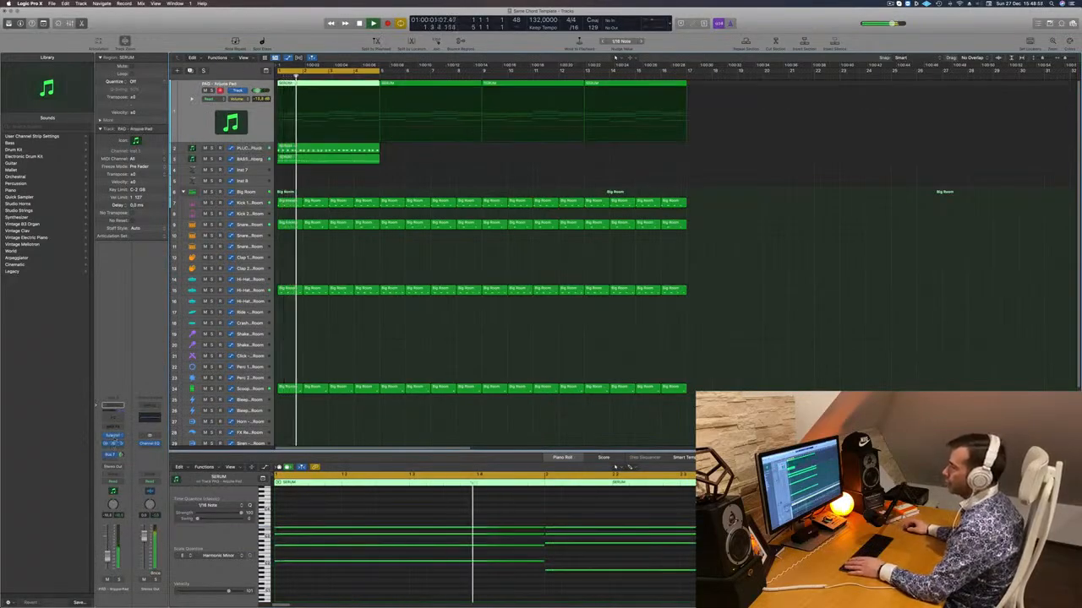
{"action": "left_click", "coordinate": [114, 437]}
{"action": "key", "text": "Return"}
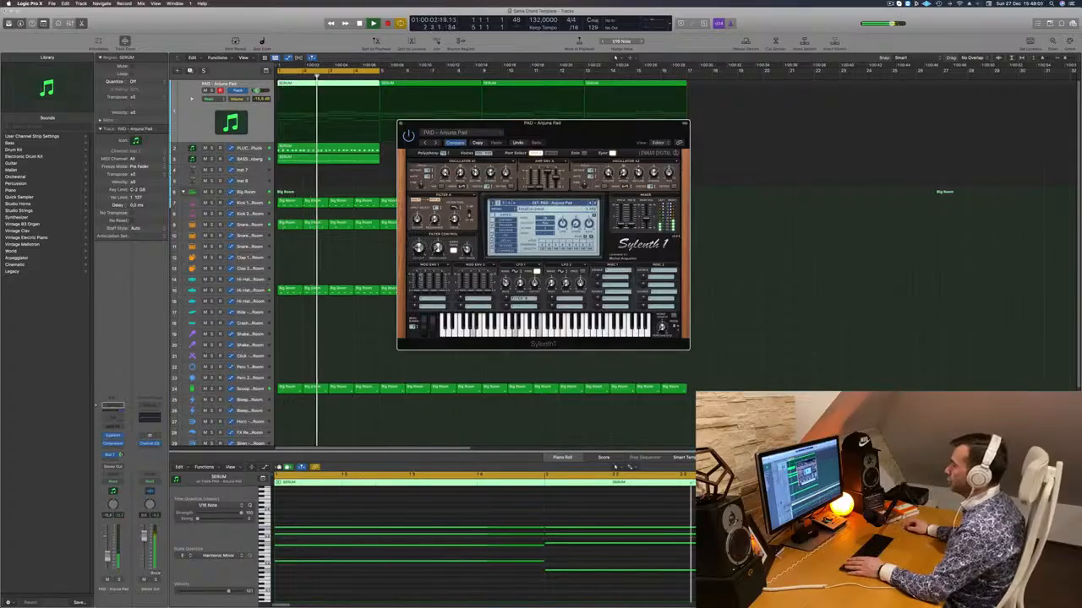
{"action": "left_click", "coordinate": [401, 126]}
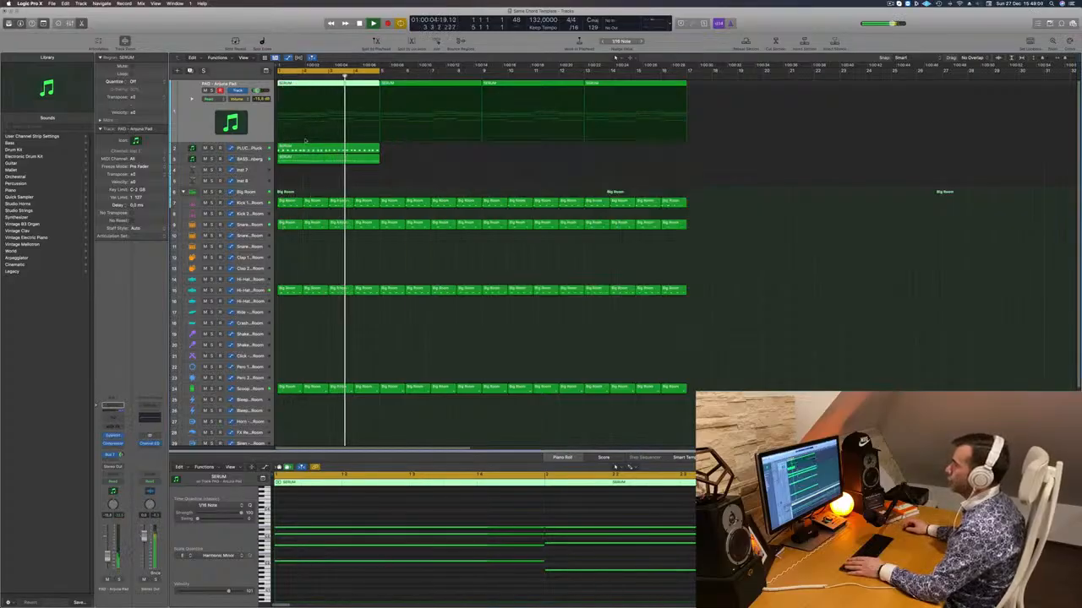
Select the pluck track and view its PLUCK - Metallic Pluck preset in Sylenth1, hiding the plug-in again.
{"action": "left_click", "coordinate": [256, 147]}
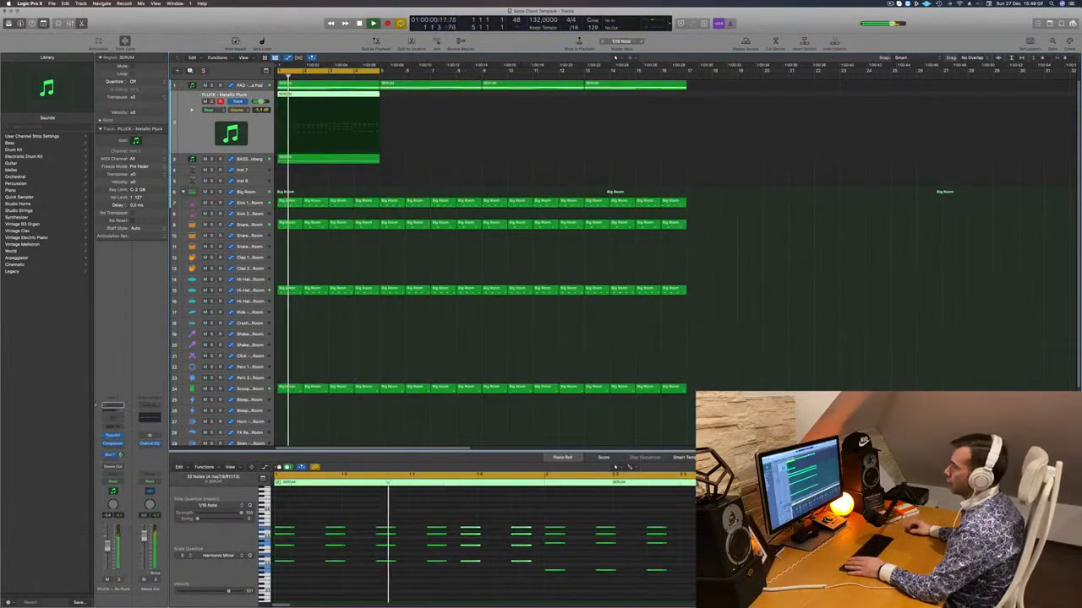
{"action": "left_click", "coordinate": [112, 436]}
{"action": "key", "text": "Return"}
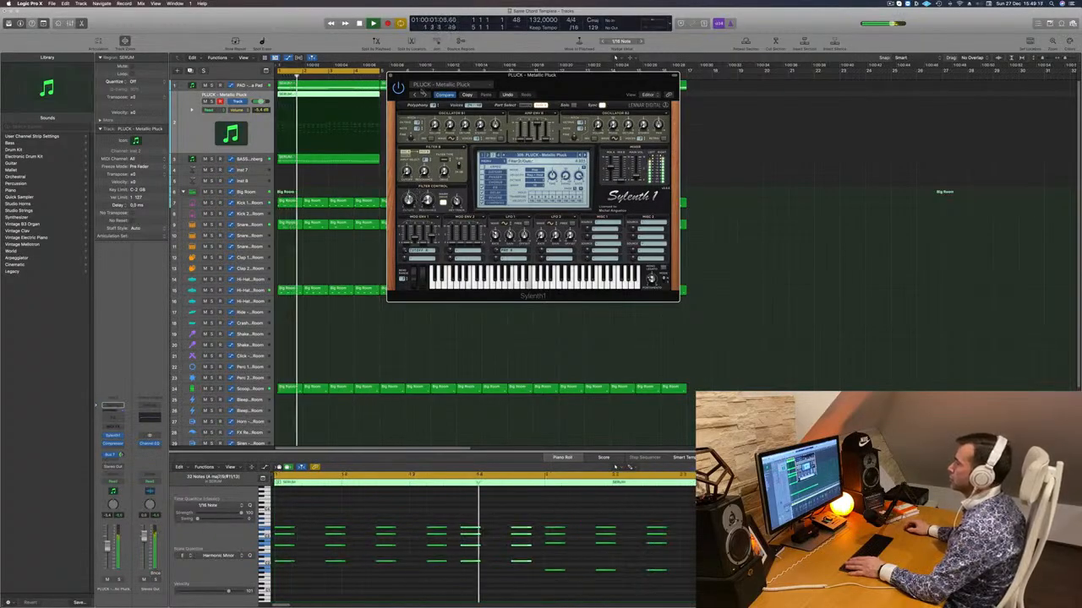
{"action": "key", "text": "v"}
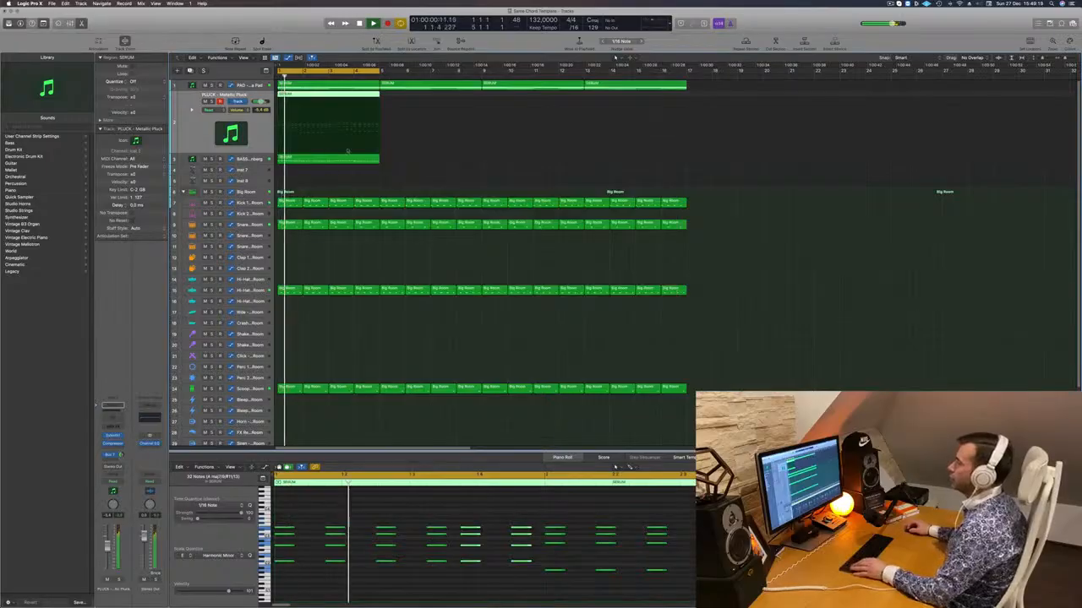
Copy the four-bar pluck and bass regions repeatedly up to bar 17 and extend the cycle range to bar 17.
{"action": "left_click_drag", "start_coordinate": [351, 170], "coordinate": [329, 86]}
{"action": "mouse_move", "coordinate": [322, 180]}
{"action": "left_mouse_down"}
{"action": "mouse_move", "coordinate": [352, 96]}
{"action": "mouse_move", "coordinate": [445, 102]}
{"action": "mouse_move", "coordinate": [316, 163]}
{"action": "left_mouse_up"}
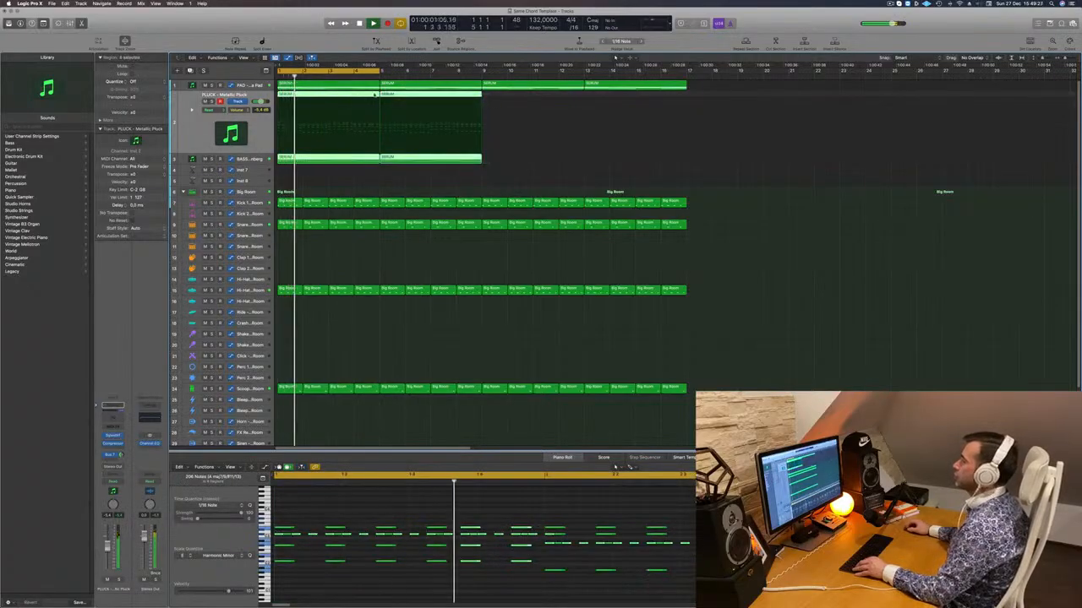
{"action": "left_click_drag", "start_coordinate": [375, 95], "coordinate": [579, 95]}
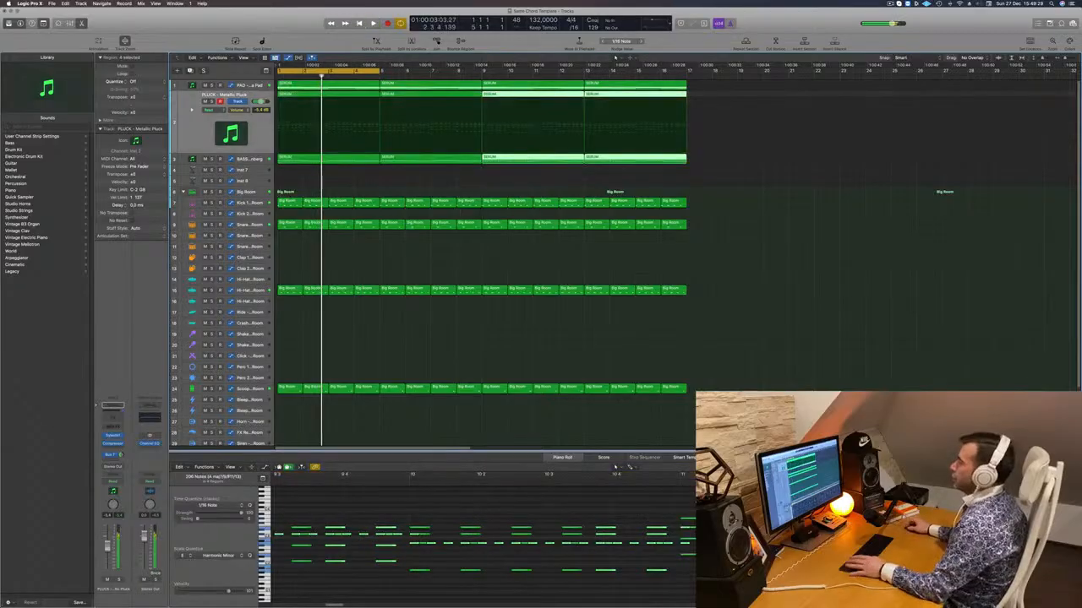
{"action": "left_click_drag", "start_coordinate": [379, 71], "coordinate": [689, 71]}
{"action": "left_click", "coordinate": [330, 177]}
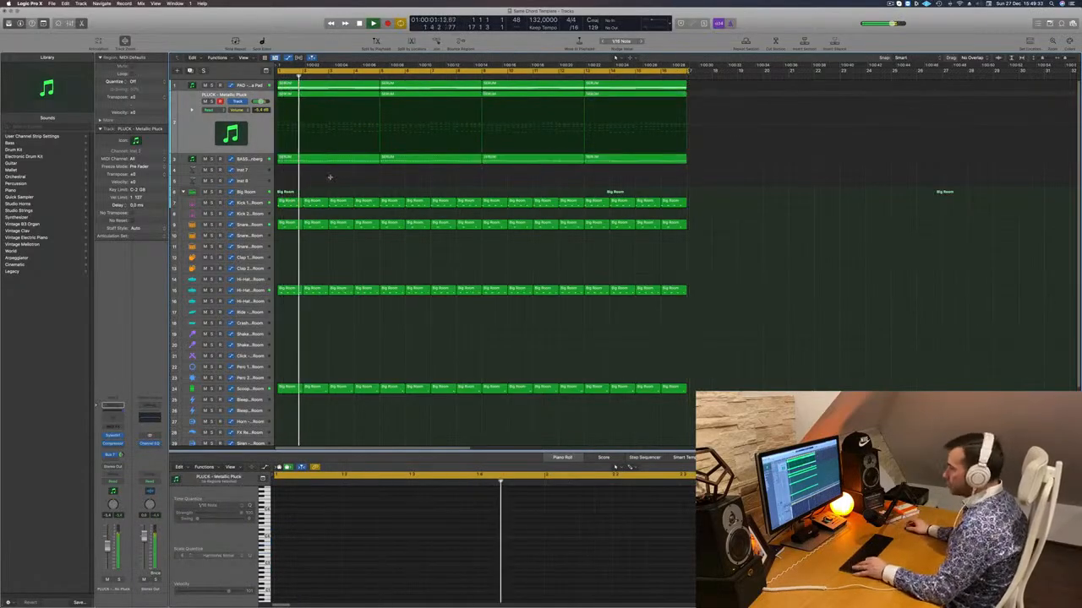
Color and name all regions by their tracks, select the Kick 1 track and clear the region selection.
{"action": "key", "text": "super+a"}
{"action": "right_click", "coordinate": [355, 158]}
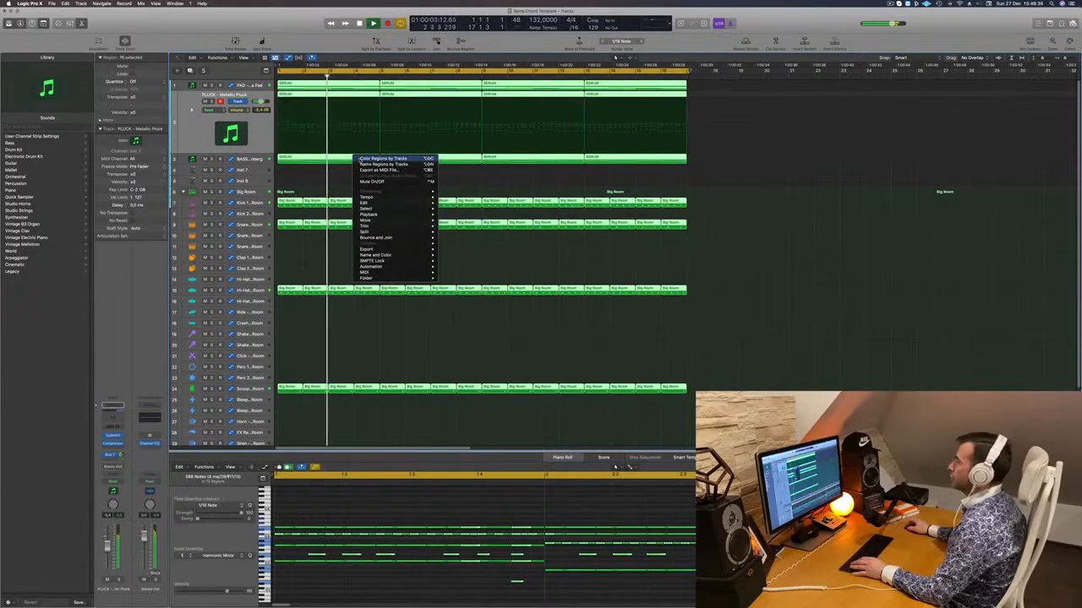
{"action": "left_click", "coordinate": [372, 159]}
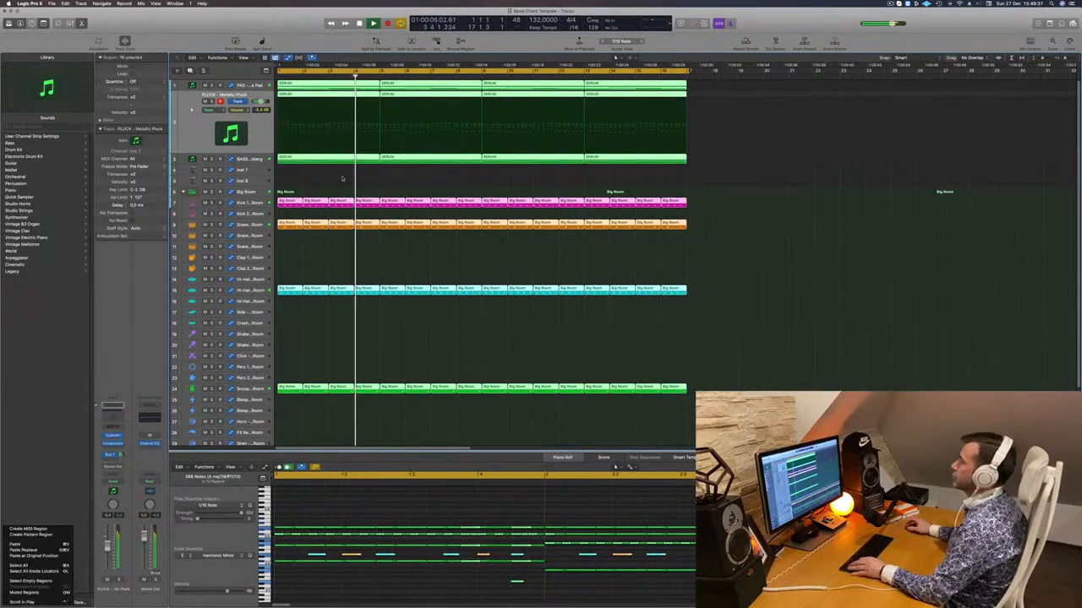
{"action": "key", "text": "alt+shift+n"}
{"action": "key", "text": "Return"}
{"action": "left_click", "coordinate": [195, 204]}
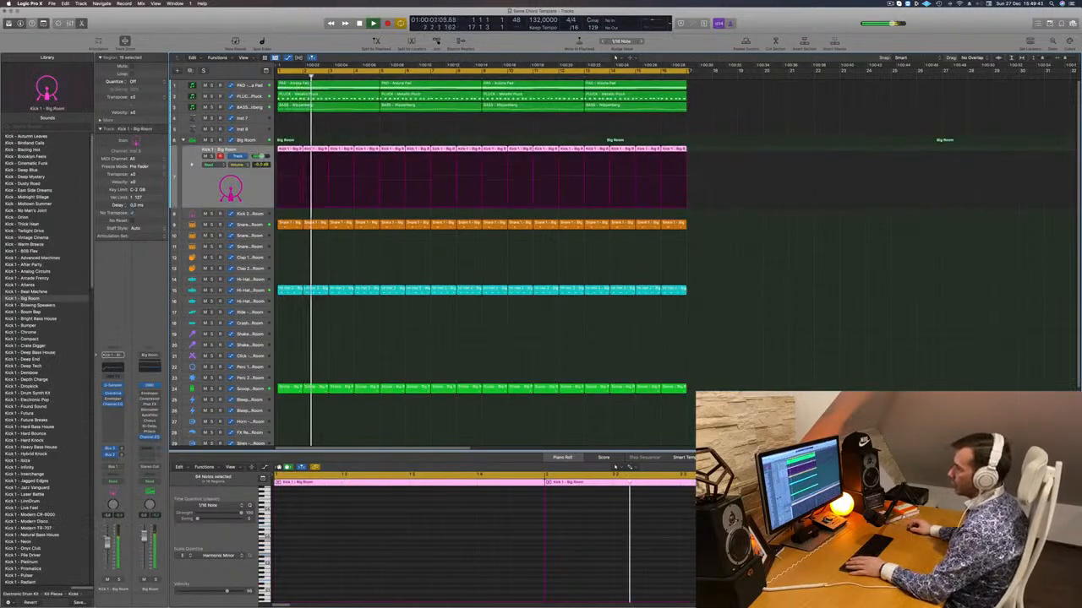
{"action": "left_click", "coordinate": [301, 125]}
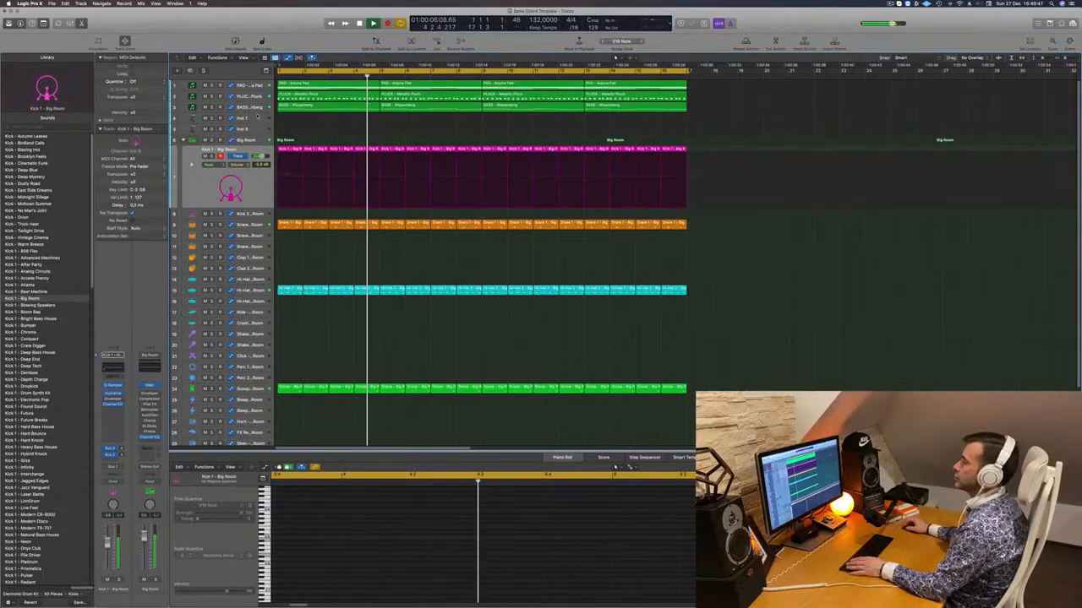
Duplicate the Arjuna Pad track with its settings and place the copy directly below the bass track.
{"action": "left_click", "coordinate": [286, 119]}
{"action": "key", "text": "Return"}
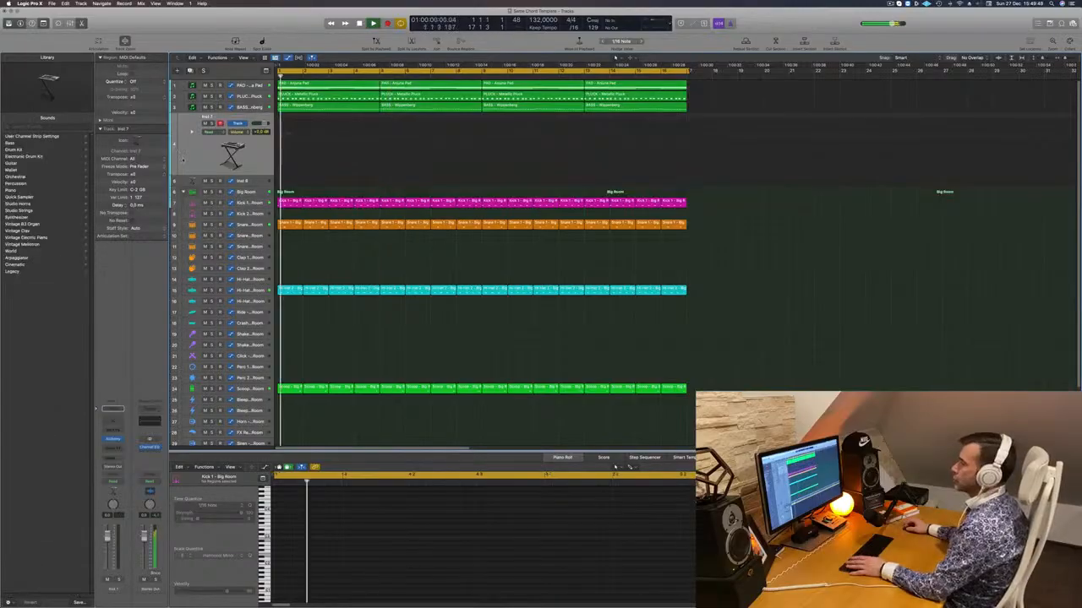
{"action": "left_click", "coordinate": [246, 86]}
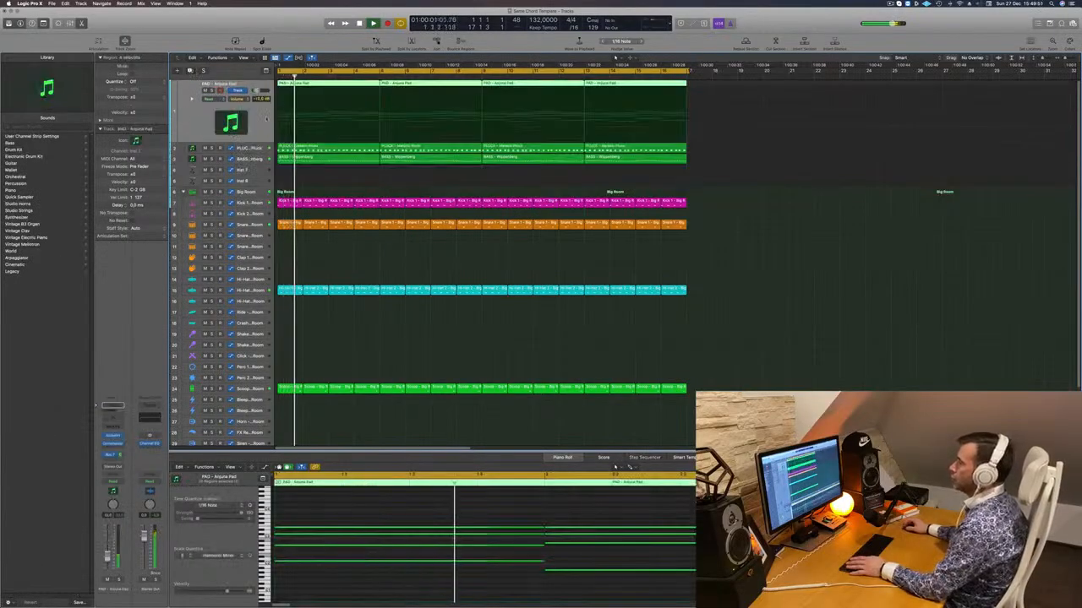
{"action": "key", "text": "super+d"}
{"action": "left_click_drag", "start_coordinate": [256, 117], "coordinate": [259, 172]}
{"action": "key", "text": "Return"}
{"action": "key", "text": "Return"}
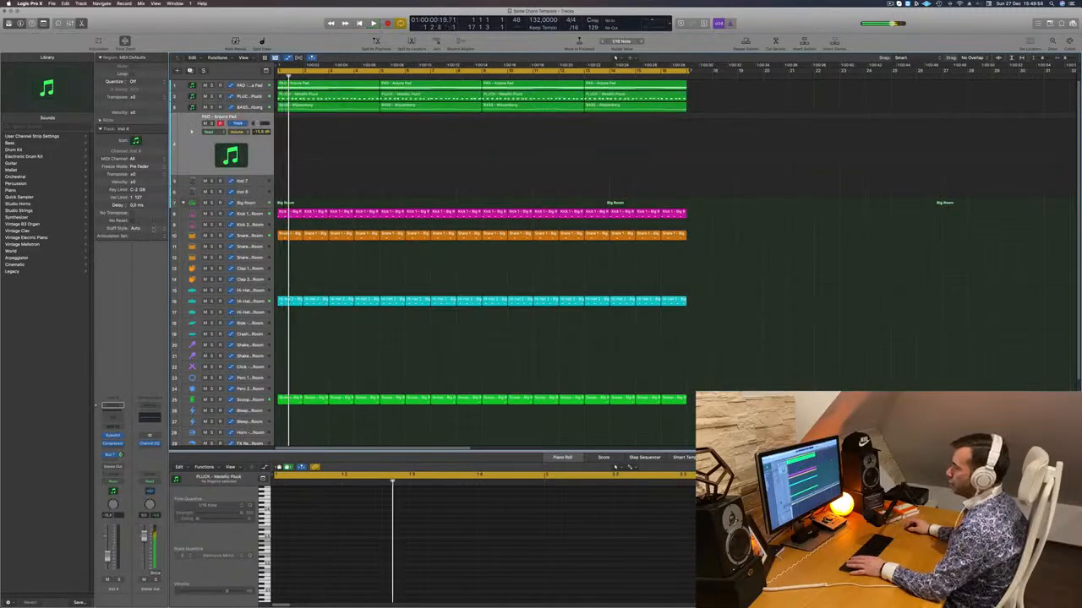
Open the Musical Typing keyboard and the duplicated pad track's Sylenth1 window, and rehearse a melody over the playing arrangement.
{"action": "key", "text": "super+k"}
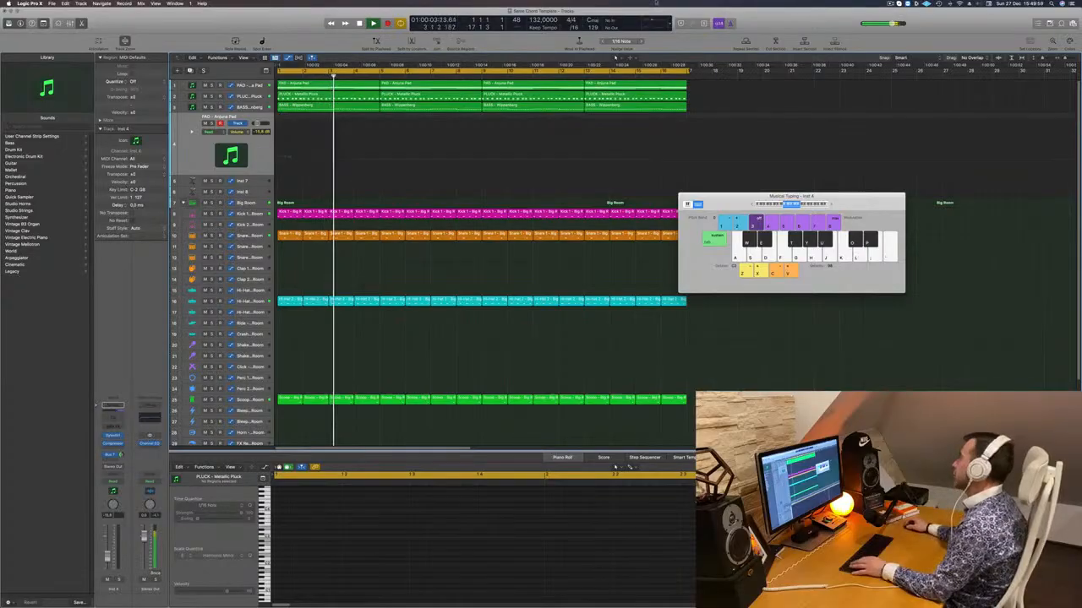
{"action": "key", "text": "Return"}
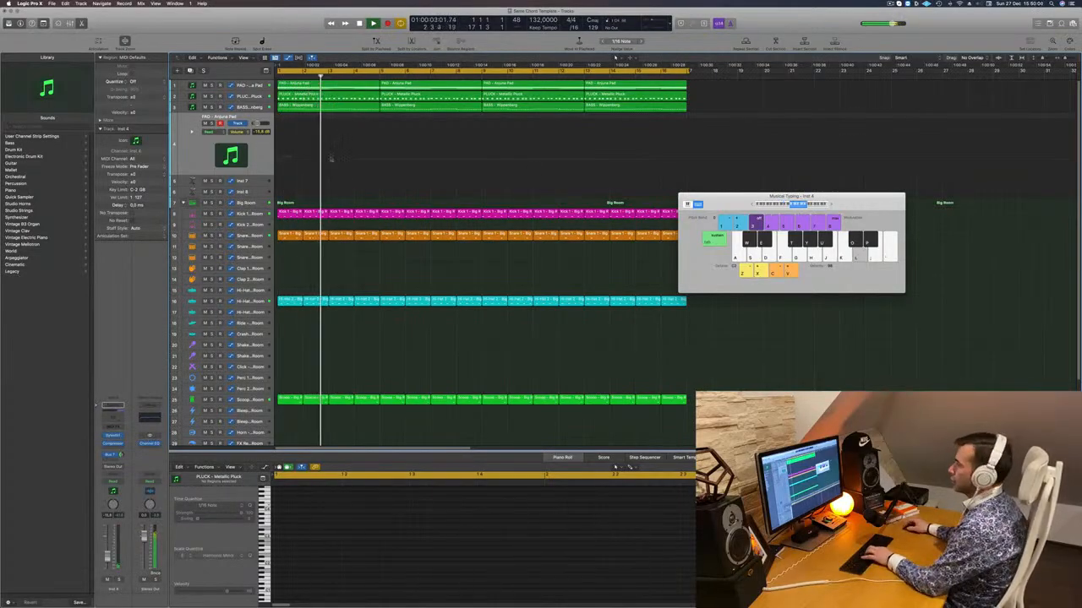
{"action": "key", "text": "v"}
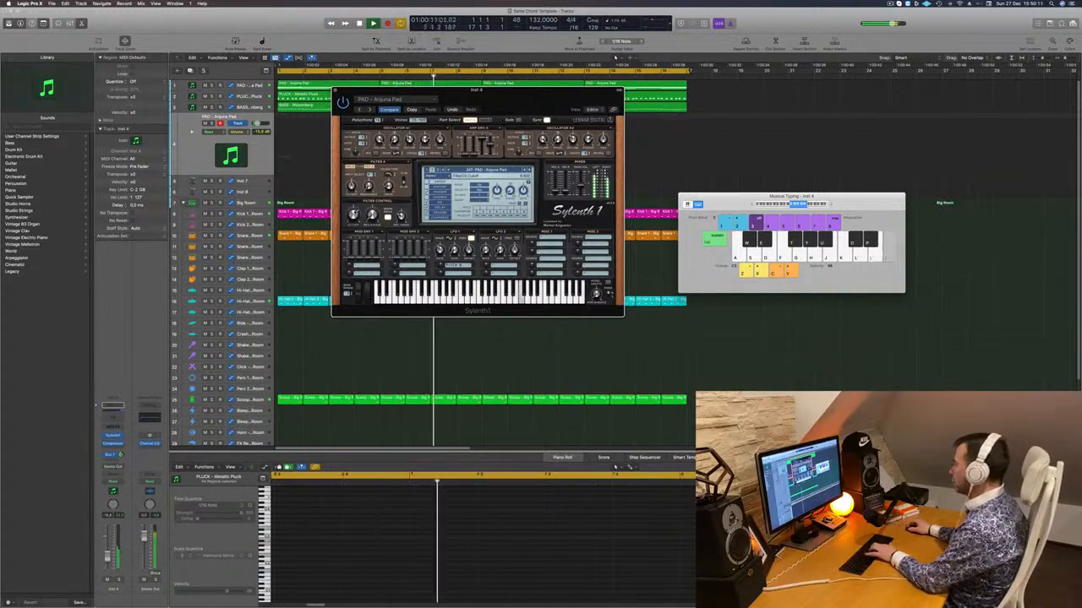
{"action": "left_click_drag", "start_coordinate": [473, 91], "coordinate": [677, 104]}
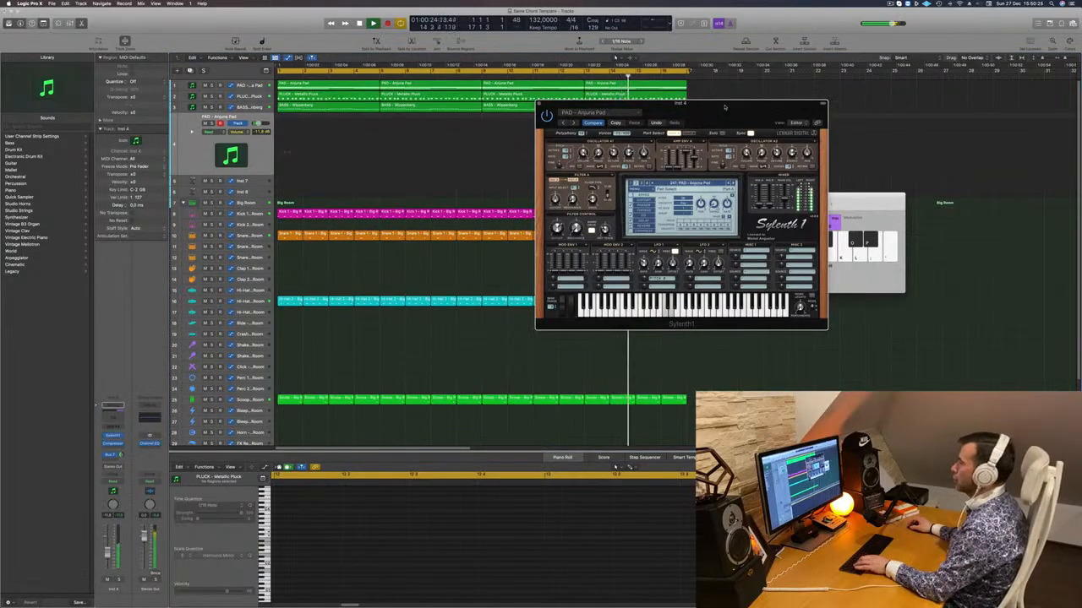
{"action": "left_click_drag", "start_coordinate": [678, 111], "coordinate": [639, 115]}
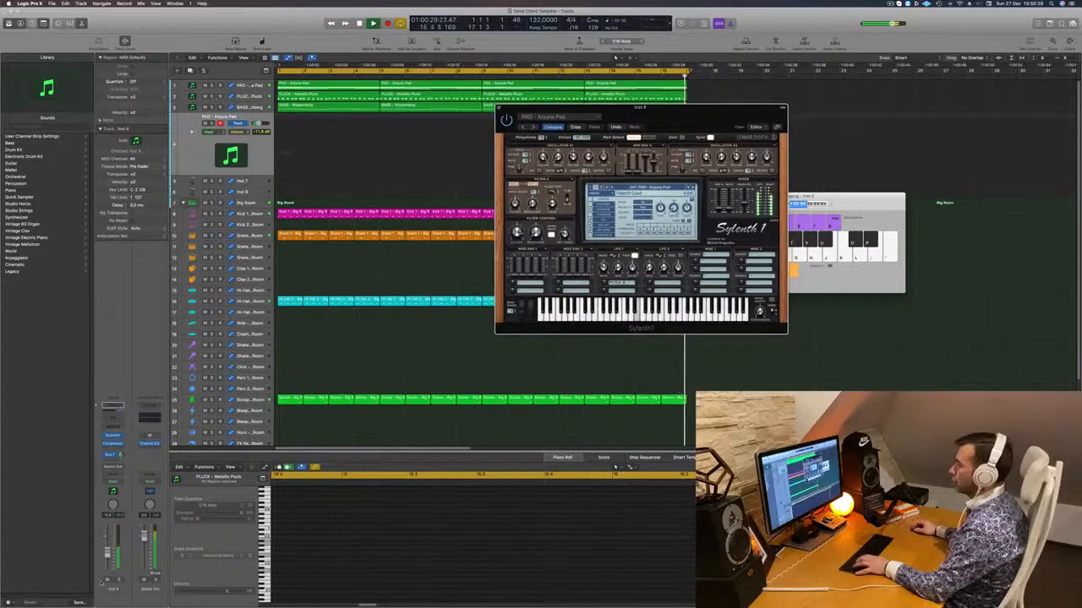
Set the duplicated pad track's volume to -7.2 dB and record a single-note melody on it from bar 1.
{"action": "left_click_drag", "start_coordinate": [107, 553], "coordinate": [107, 549]}
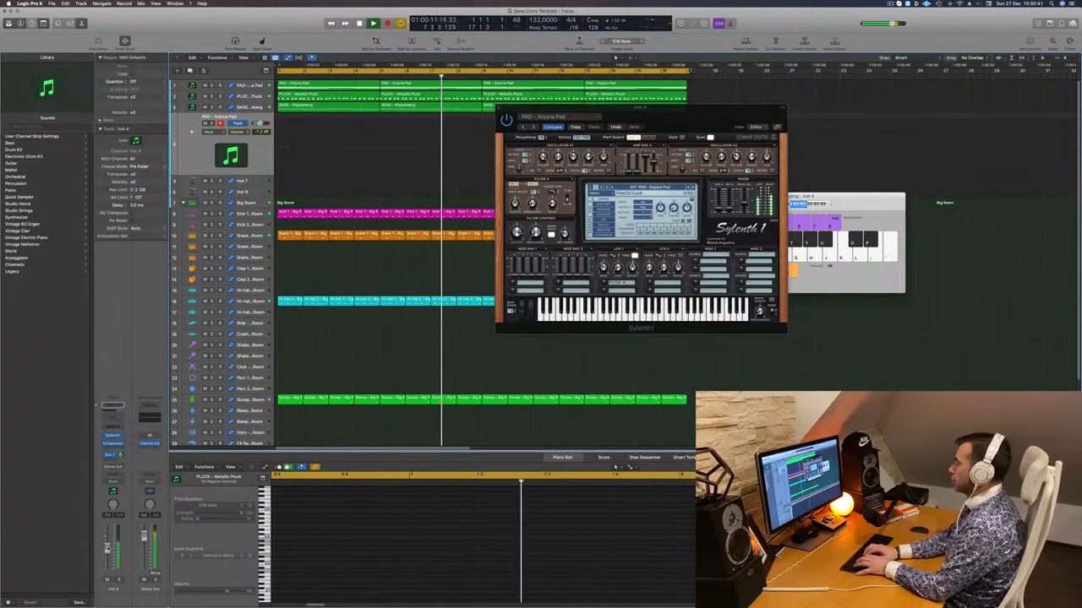
{"action": "key", "text": "r"}
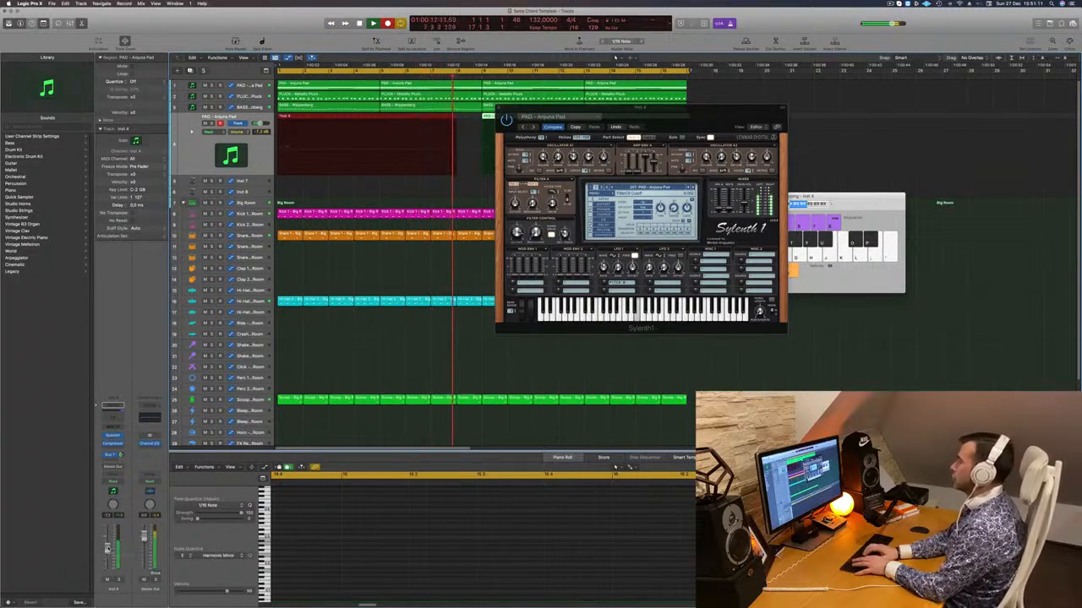
{"action": "key", "text": "space"}
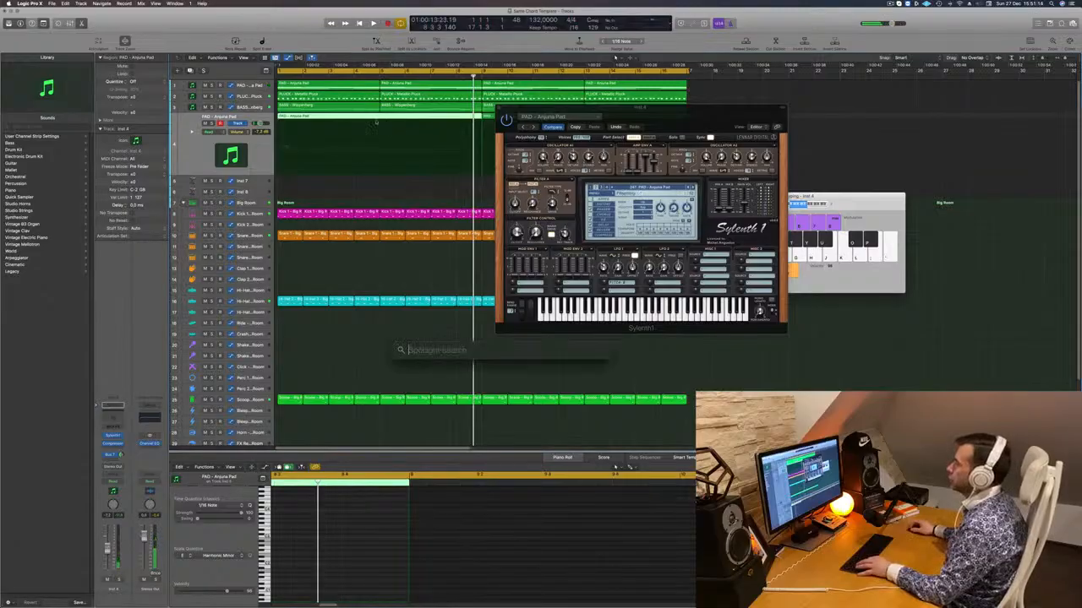
Split the recorded melody at bar 5, delete its first four bars and move the following four-bar part to bar 1.
{"action": "left_click", "coordinate": [382, 118]}
{"action": "left_click", "coordinate": [367, 117]}
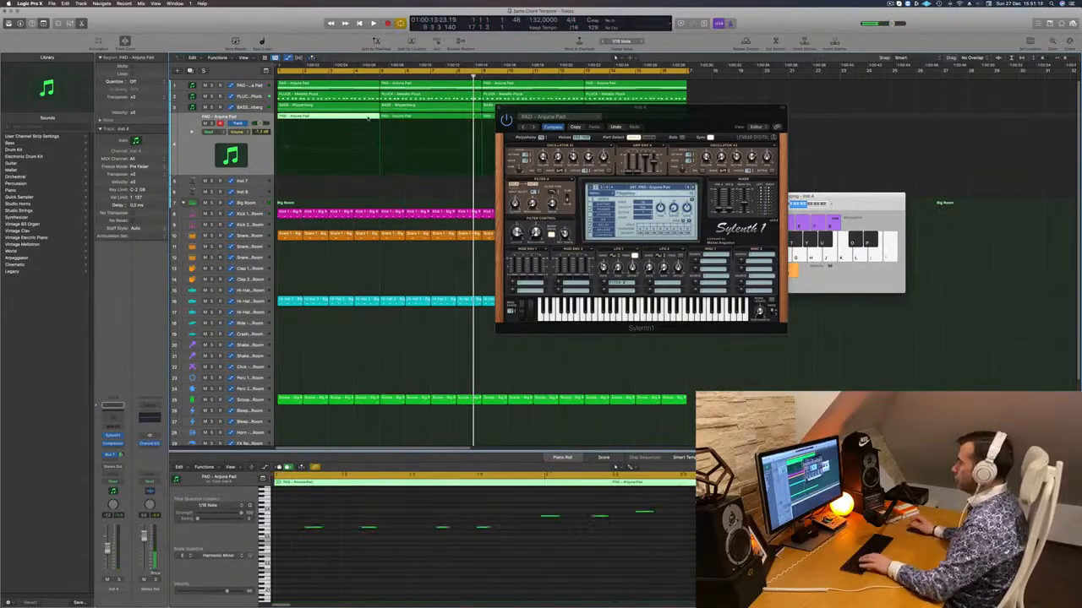
{"action": "key", "text": "Delete"}
{"action": "left_click_drag", "start_coordinate": [416, 118], "coordinate": [312, 117]}
{"action": "left_click_drag", "start_coordinate": [689, 72], "coordinate": [688, 73]}
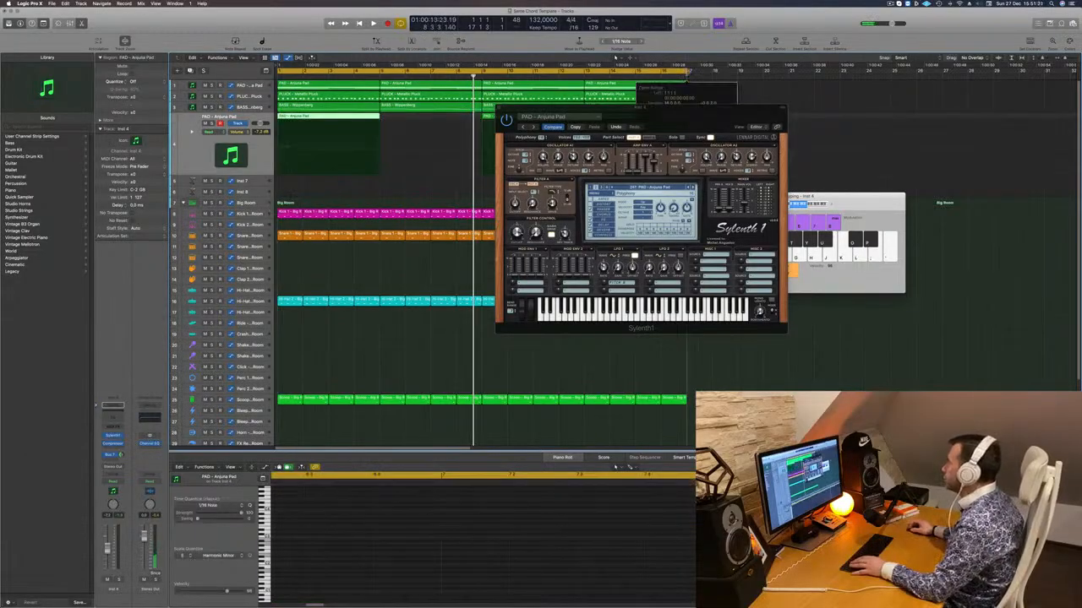
Move the Sylenth1 window clear of the regions and quantize all notes of the melody region to 1/16 notes.
{"action": "key", "text": "space"}
{"action": "left_click_drag", "start_coordinate": [643, 109], "coordinate": [890, 111]}
{"action": "key", "text": "space"}
{"action": "left_click", "coordinate": [445, 551]}
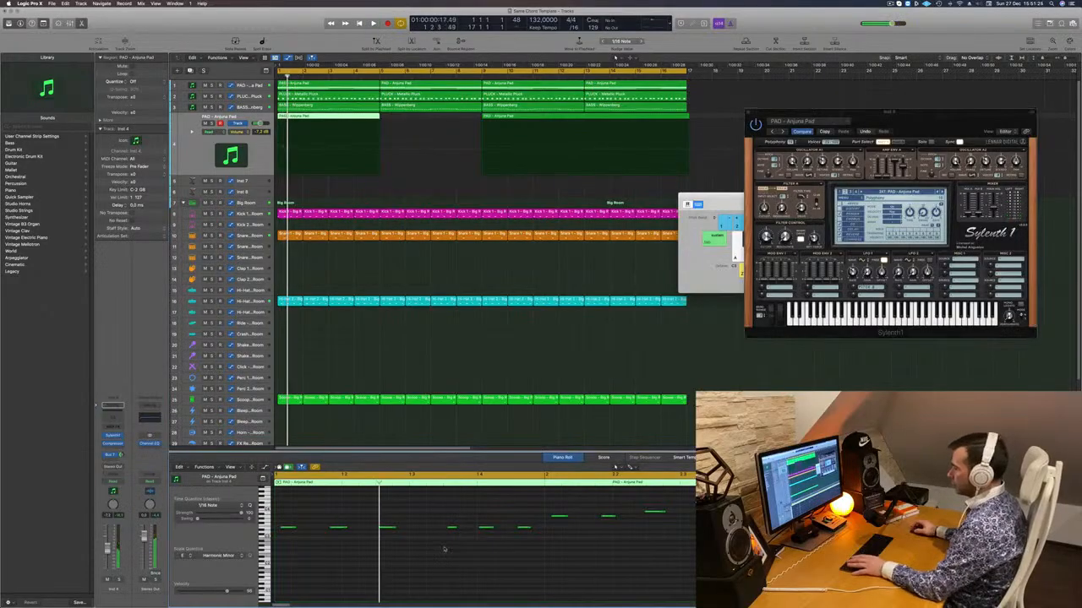
{"action": "key", "text": "space"}
{"action": "key", "text": "super+Left"}
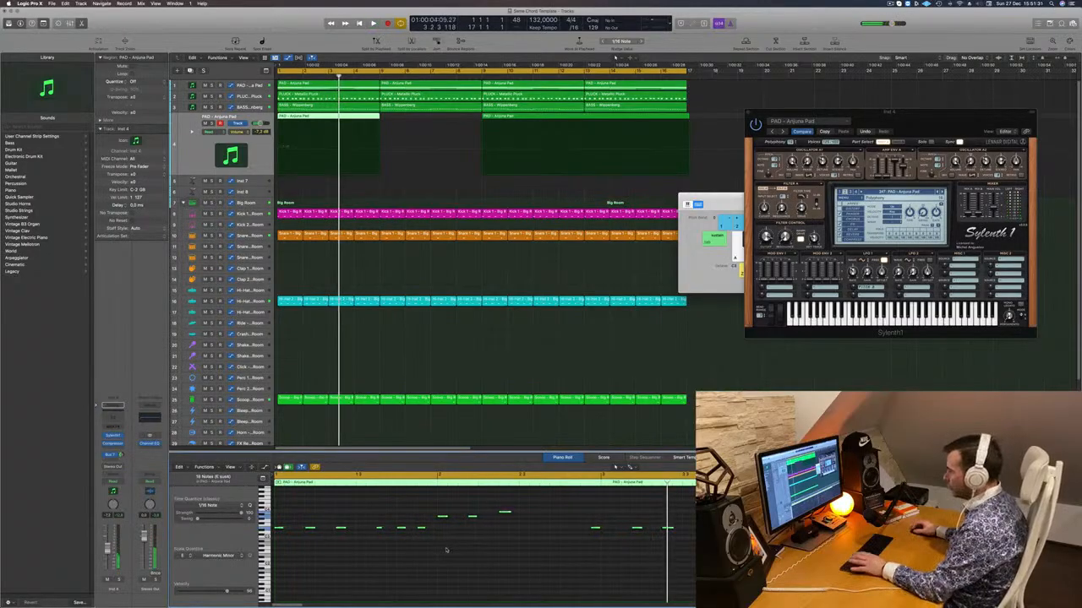
Nudge the early melody note just before bar 3 onto the start of bar 3 and replay from the beginning.
{"action": "key", "text": "space"}
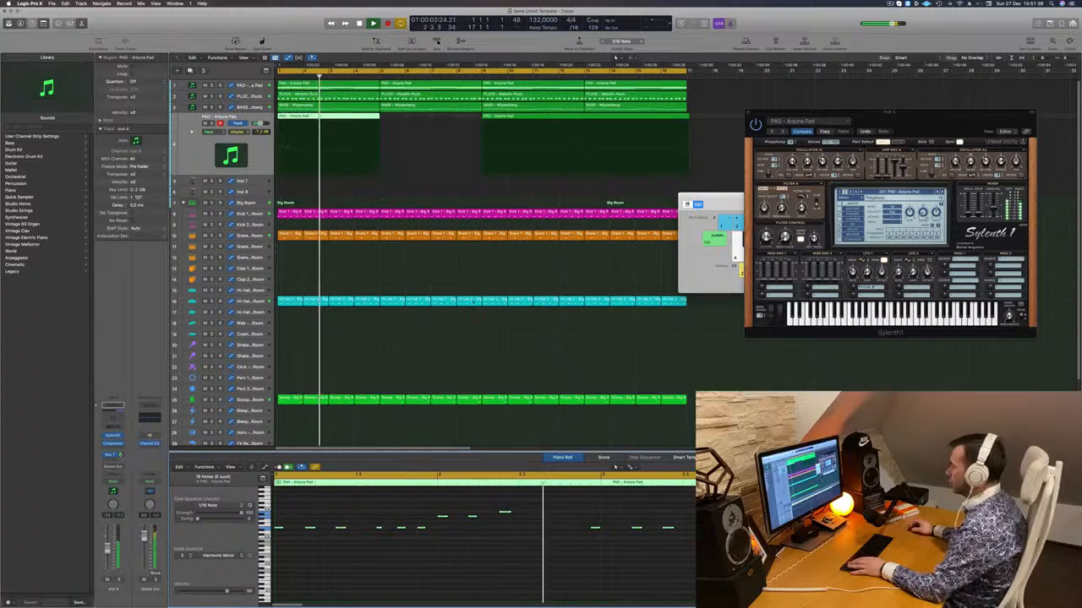
{"action": "left_click_drag", "start_coordinate": [578, 524], "coordinate": [592, 532]}
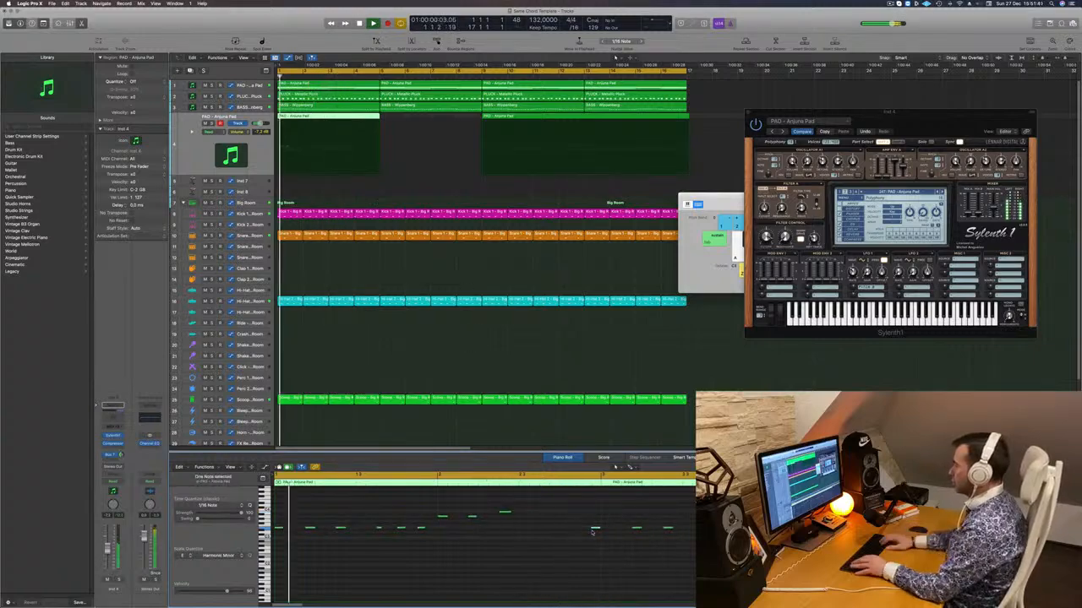
{"action": "key", "text": "alt+Right"}
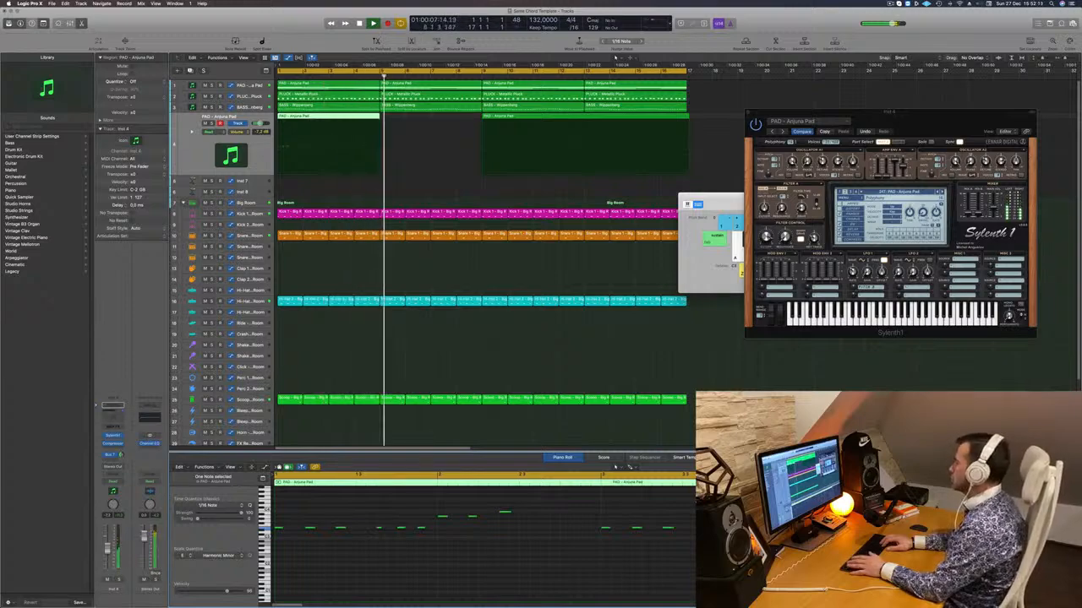
{"action": "key", "text": "Return"}
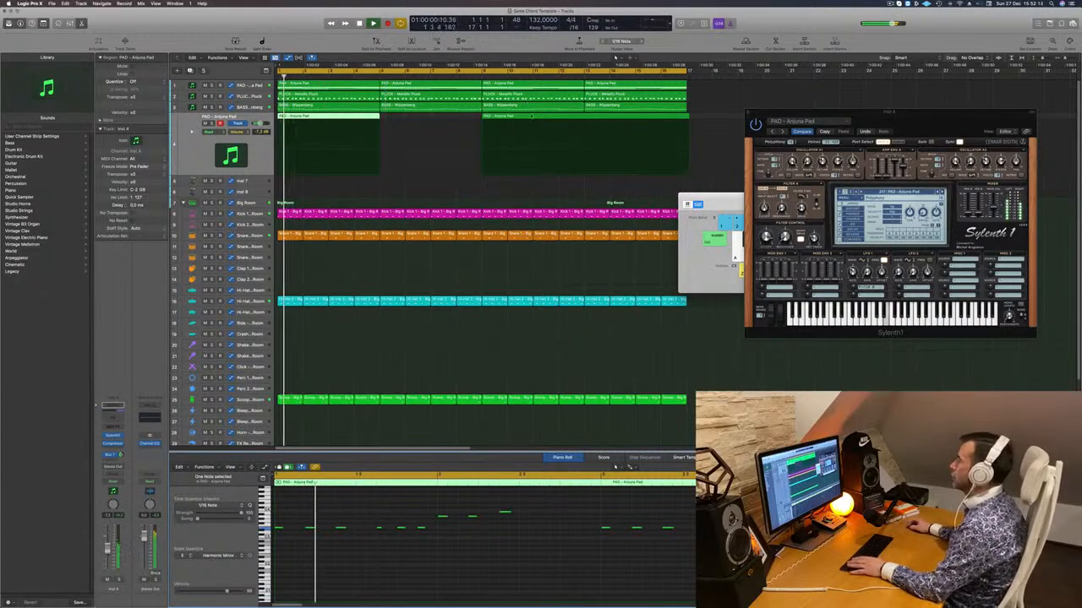
Delete the leftover melody region starting at bar 9 and restart playback.
{"action": "left_click", "coordinate": [531, 117]}
{"action": "key", "text": "Delete"}
{"action": "key", "text": "space"}
{"action": "key", "text": "space"}
{"action": "key", "text": "space"}
{"action": "key", "text": "space"}
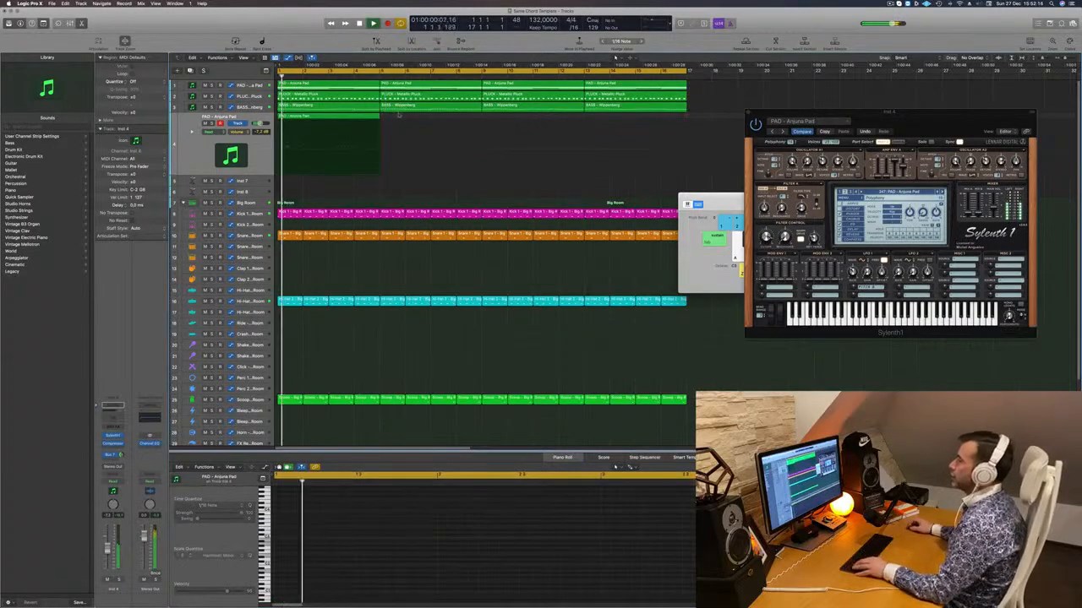
Copy the four-bar melody region repeatedly to fill the track up to bar 17, and select all its regions.
{"action": "left_click_drag", "start_coordinate": [321, 124], "coordinate": [584, 127]}
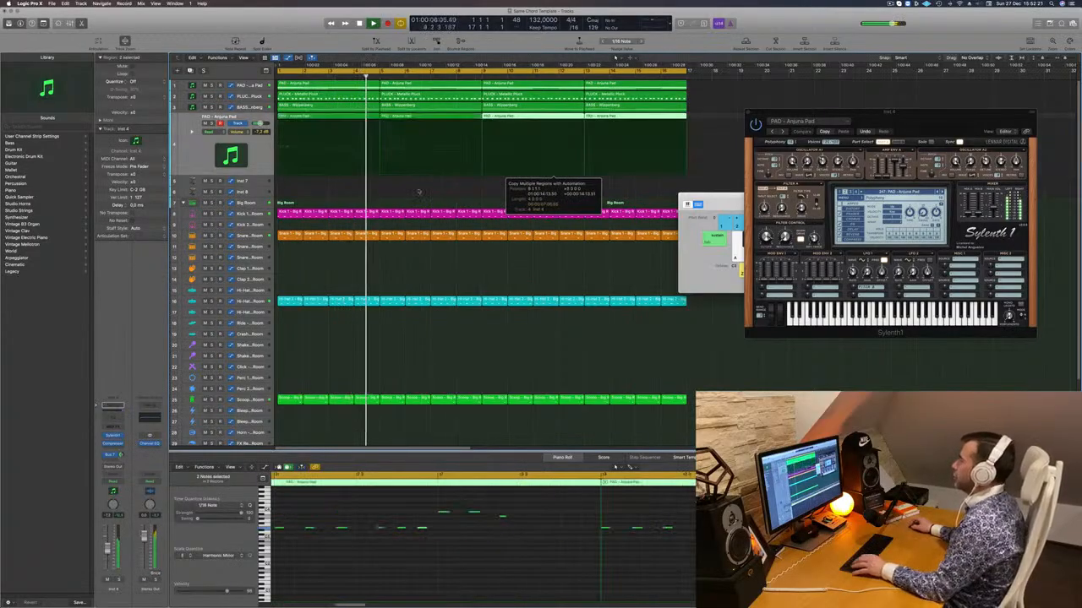
{"action": "key", "text": "Return"}
{"action": "left_click", "coordinate": [195, 145]}
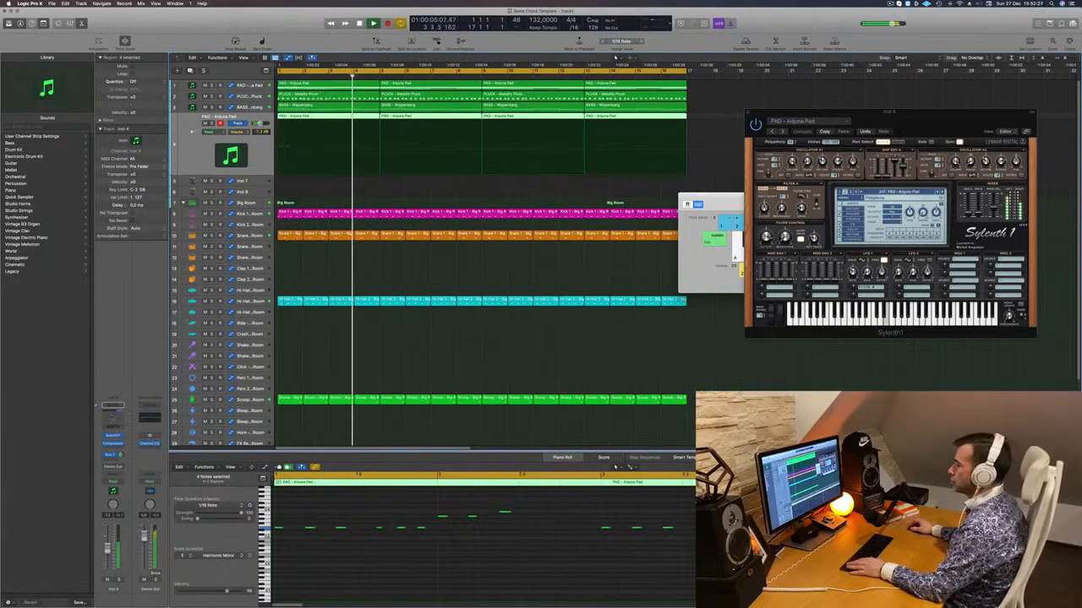
Add a Channel EQ to the melody track with a low cut at 278 Hz and 12 dB/Oct, and lower the track volume slightly.
{"action": "left_click", "coordinate": [113, 417]}
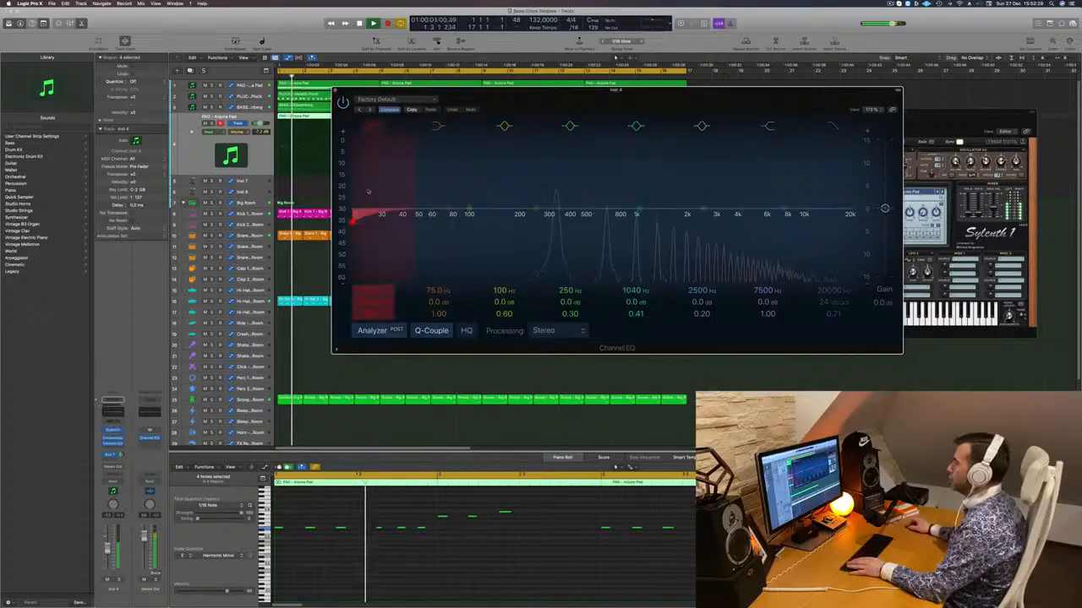
{"action": "left_click_drag", "start_coordinate": [367, 192], "coordinate": [572, 244]}
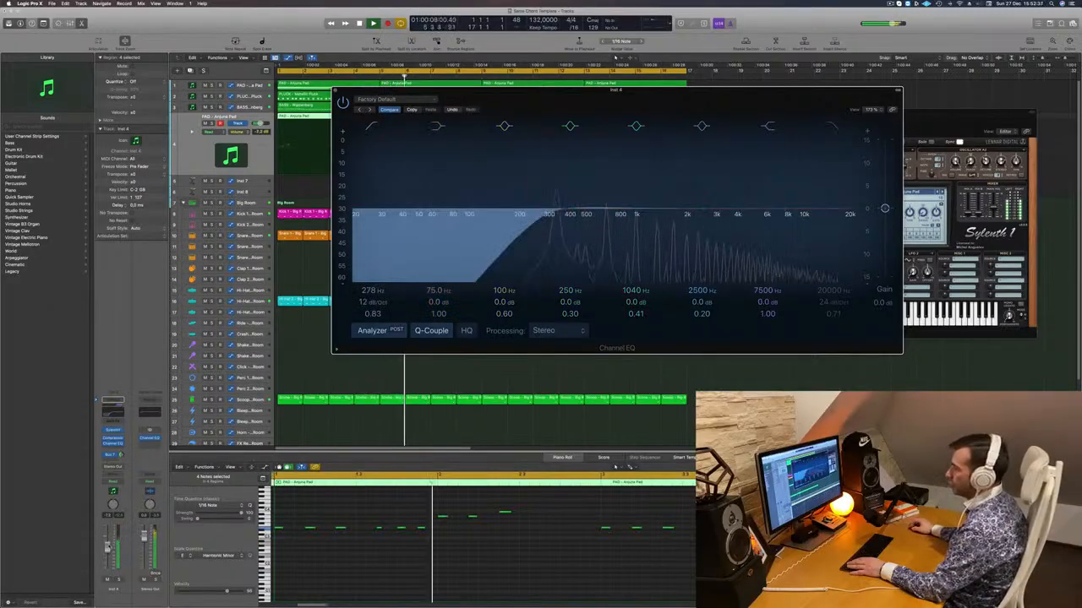
{"action": "left_click_drag", "start_coordinate": [108, 547], "coordinate": [107, 550]}
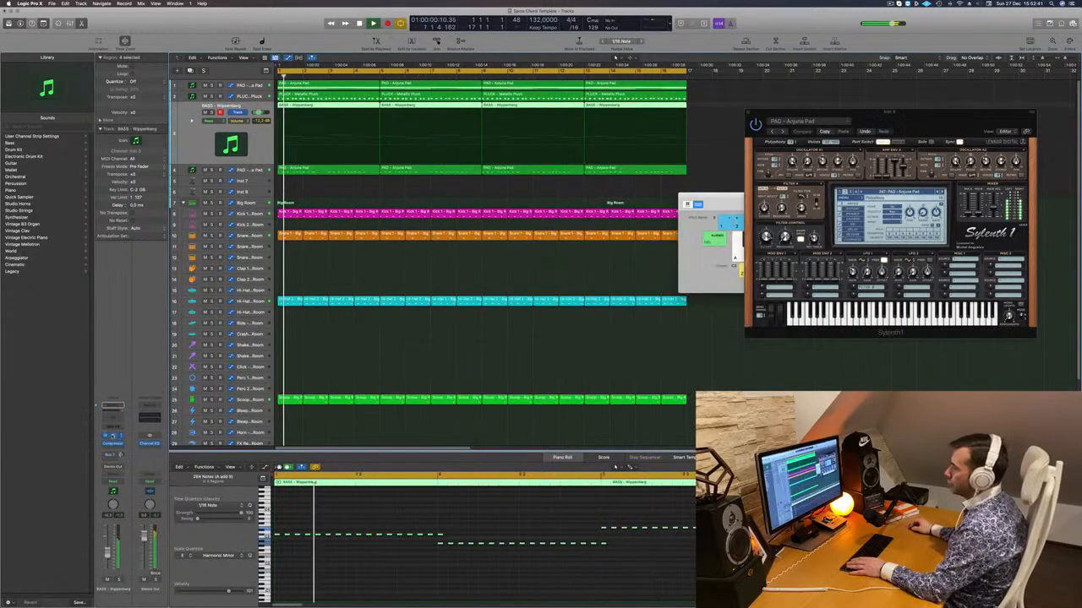
Show the bass track's Sylenth1 instrument and add a Channel EQ with a slight boost on the 75 Hz band.
{"action": "left_click", "coordinate": [112, 436]}
{"action": "key", "text": "Return"}
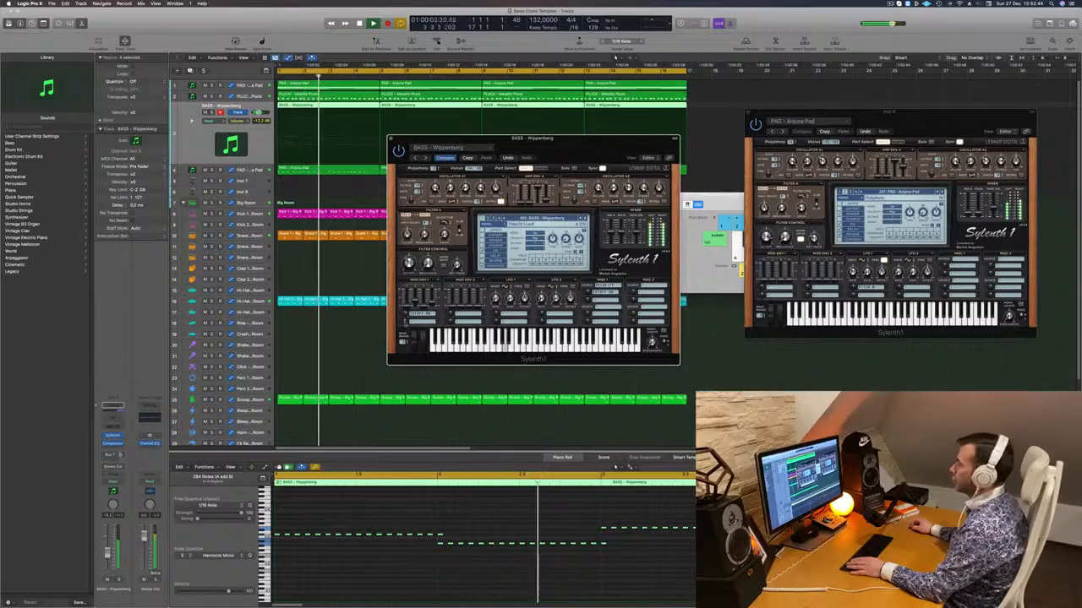
{"action": "key", "text": "Return"}
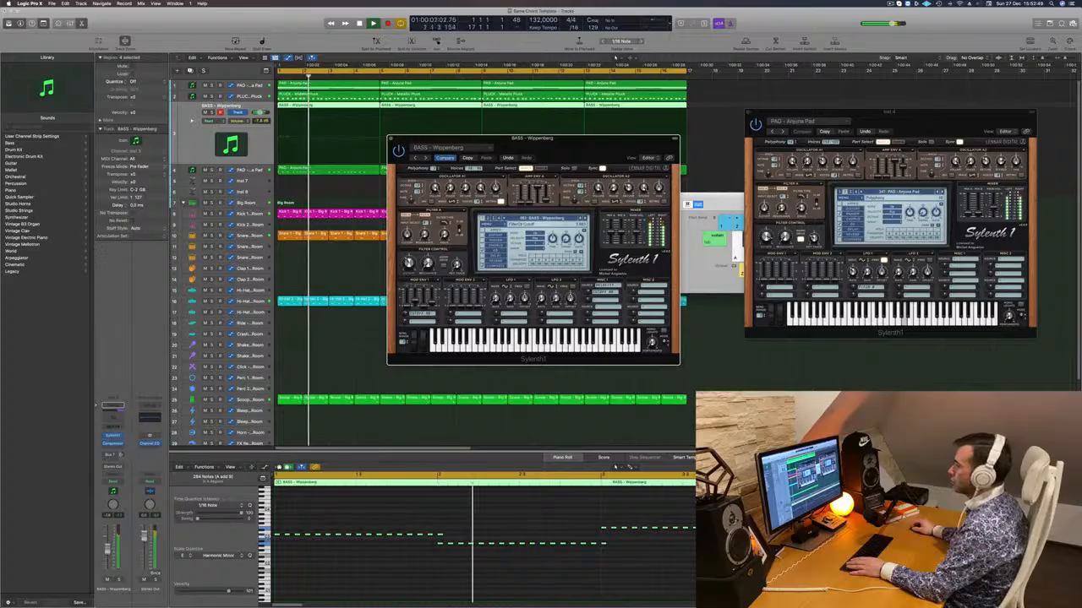
{"action": "left_click", "coordinate": [112, 418]}
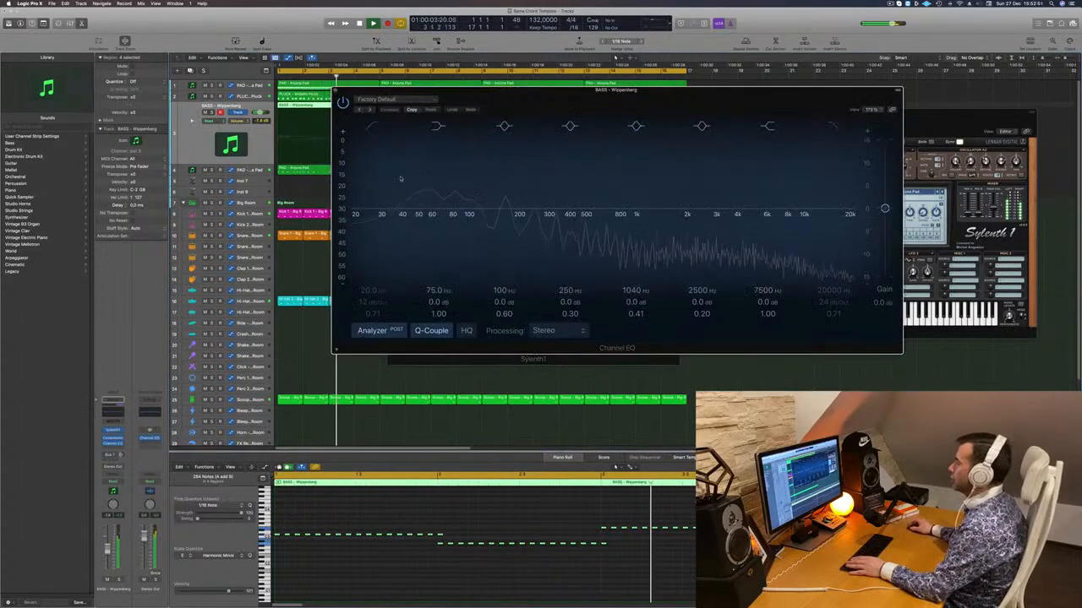
{"action": "left_click_drag", "start_coordinate": [446, 209], "coordinate": [448, 200]}
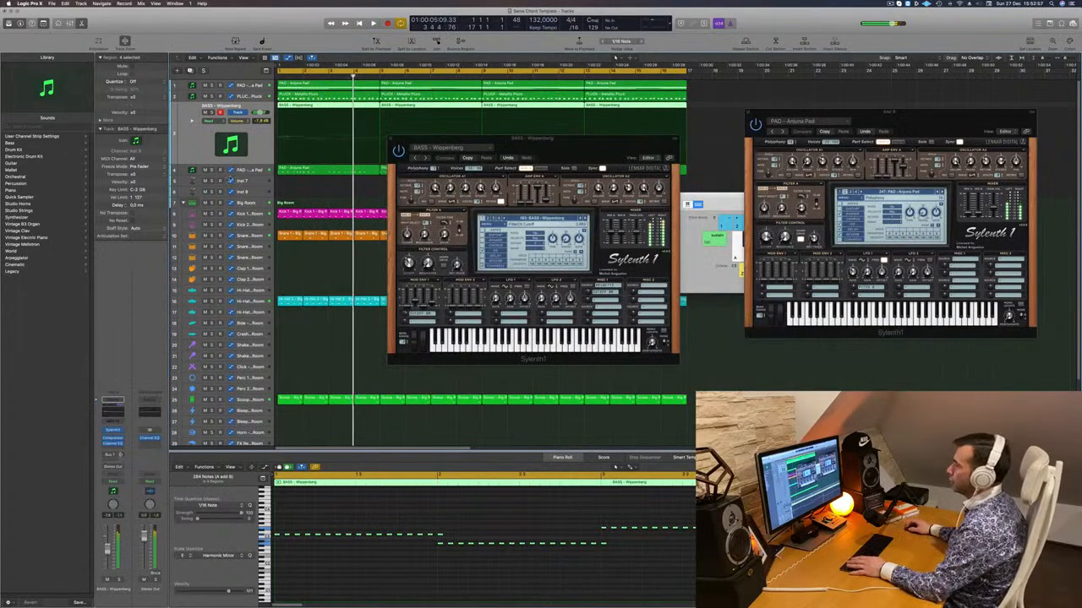
Replay the arrangement, lower the bass track's volume to about -12.8 dB and close its Sylenth1 window.
{"action": "key", "text": "space"}
{"action": "key", "text": "space"}
{"action": "key", "text": "space"}
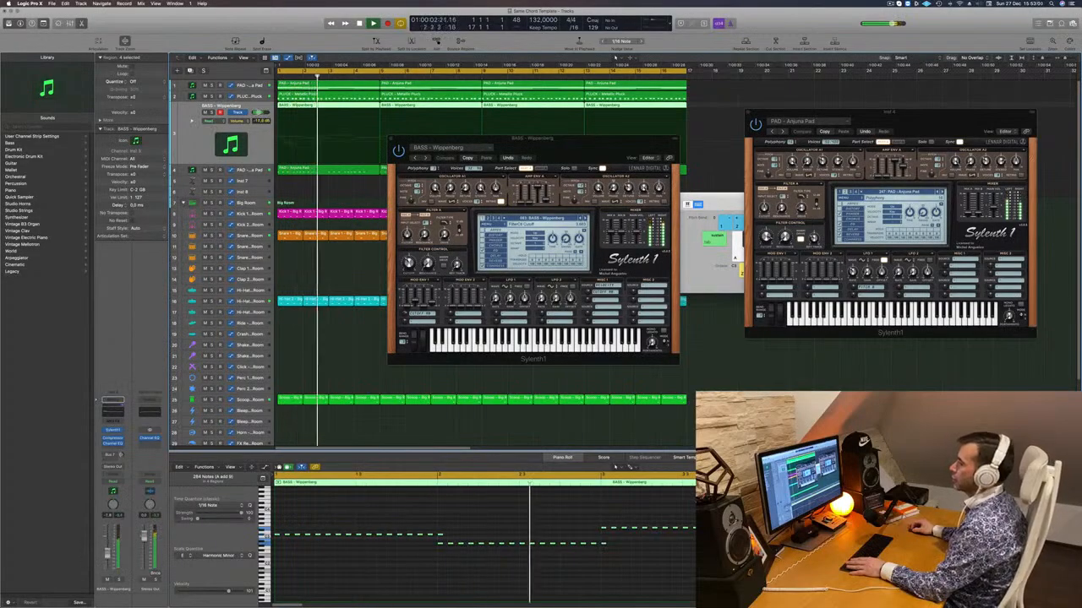
{"action": "key", "text": "space"}
{"action": "key", "text": "space"}
{"action": "left_click", "coordinate": [391, 137]}
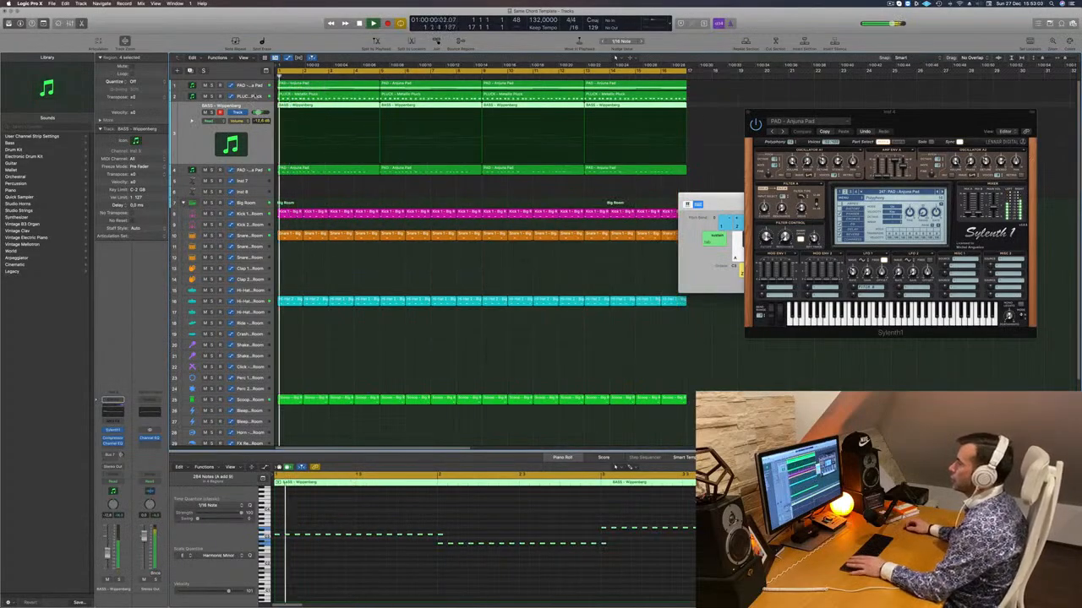
Add a Channel EQ to the pluck track with a low cut at 294 Hz and 18 dB/Oct, and open its Sylenth1 instrument.
{"action": "left_click", "coordinate": [256, 97]}
{"action": "key", "text": "space"}
{"action": "key", "text": "space"}
{"action": "left_click", "coordinate": [113, 411]}
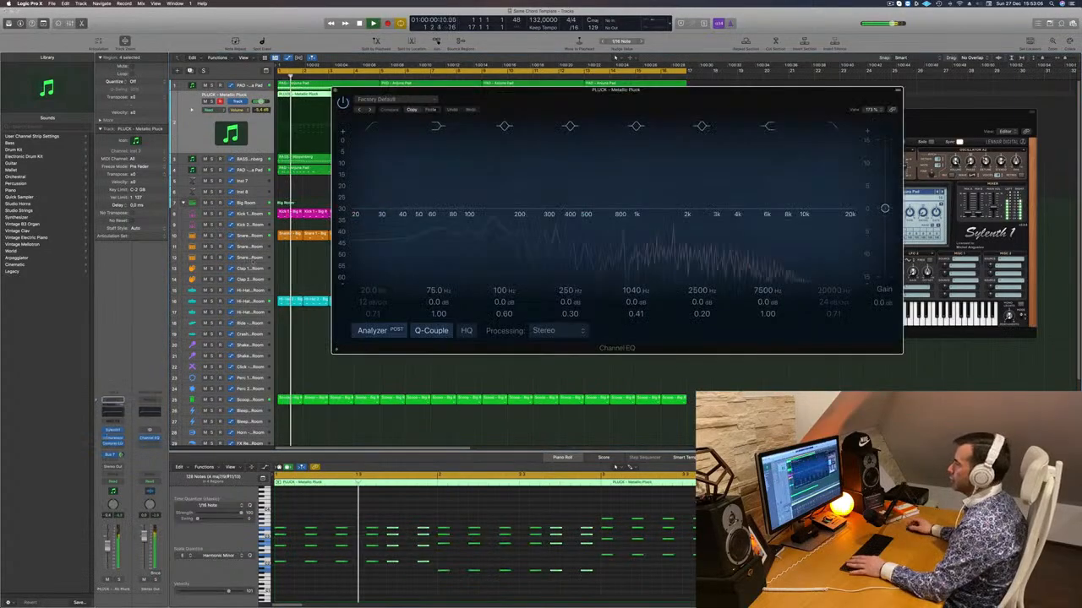
{"action": "left_click", "coordinate": [371, 126]}
{"action": "left_click_drag", "start_coordinate": [370, 167], "coordinate": [618, 159]}
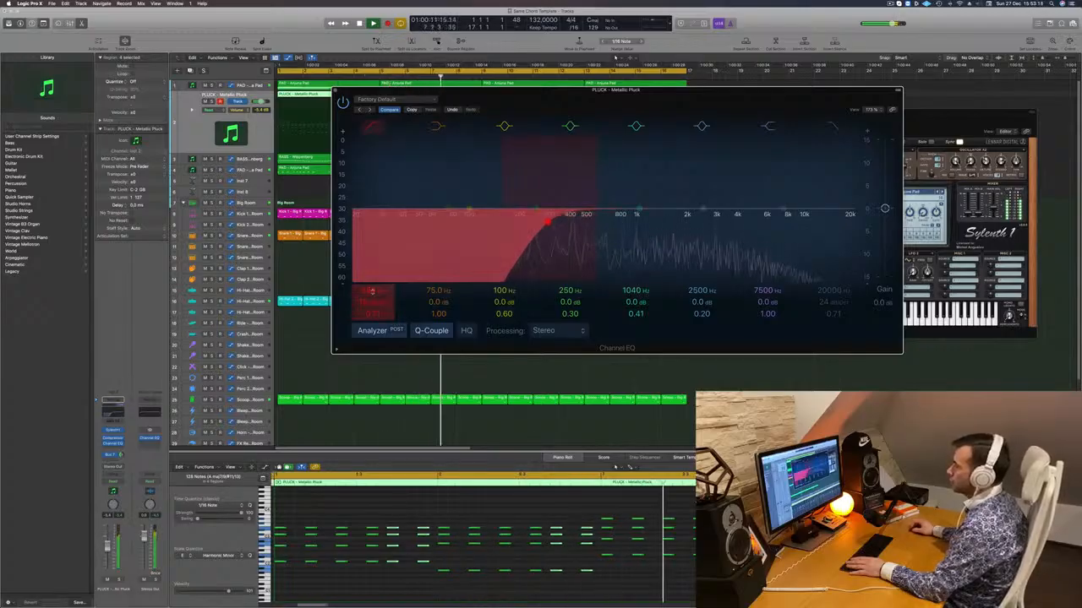
{"action": "left_click", "coordinate": [335, 90]}
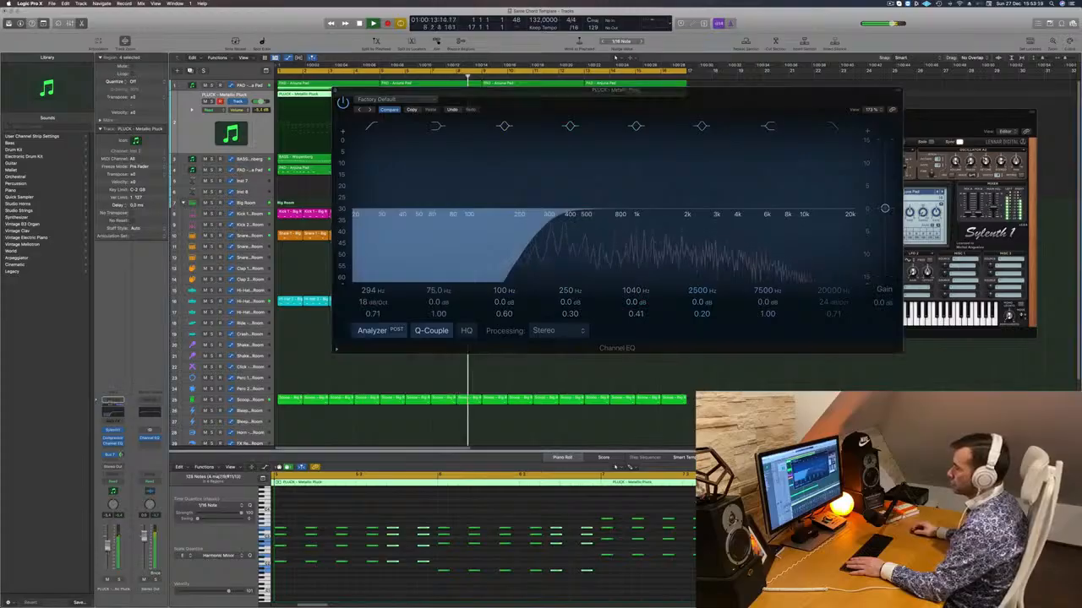
{"action": "left_click", "coordinate": [112, 431]}
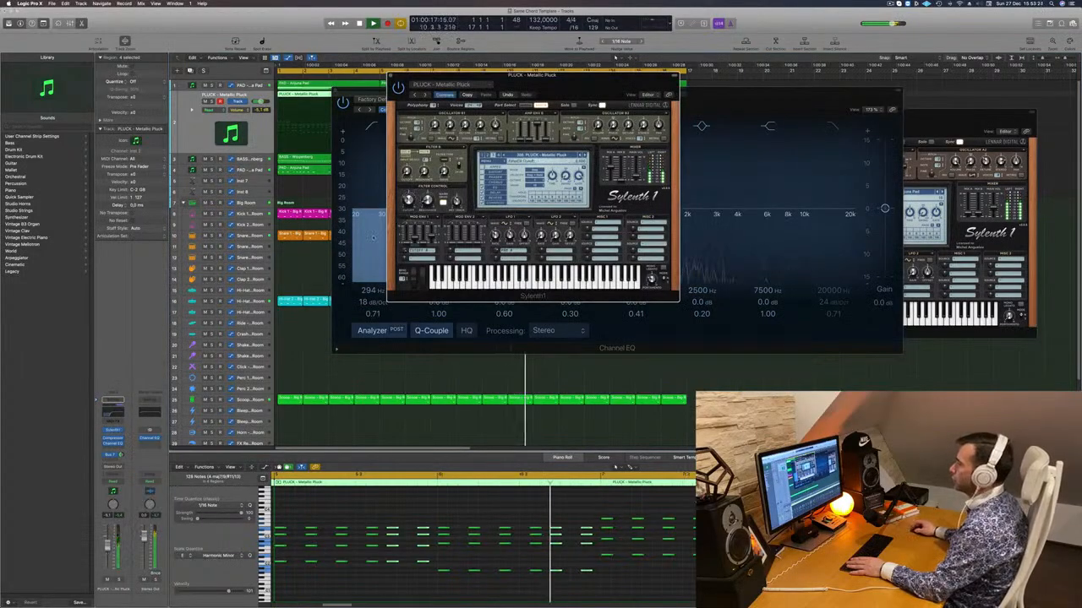
Adjust the filter cutoff in the pluck track's Sylenth1, move its window off the EQ curve, and close both plug-in windows.
{"action": "left_click", "coordinate": [381, 240]}
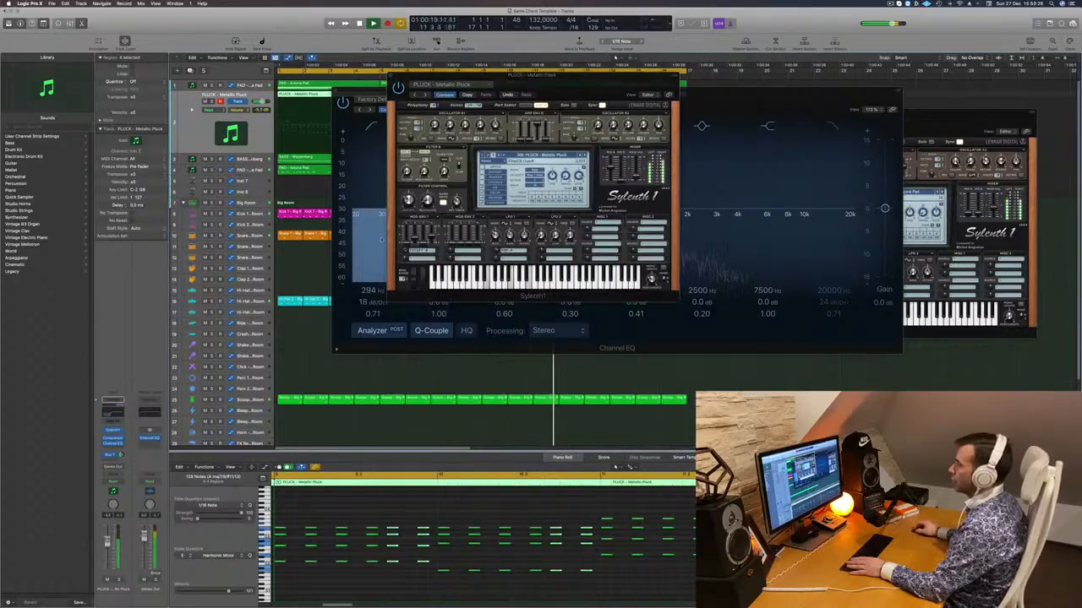
{"action": "left_click", "coordinate": [407, 200]}
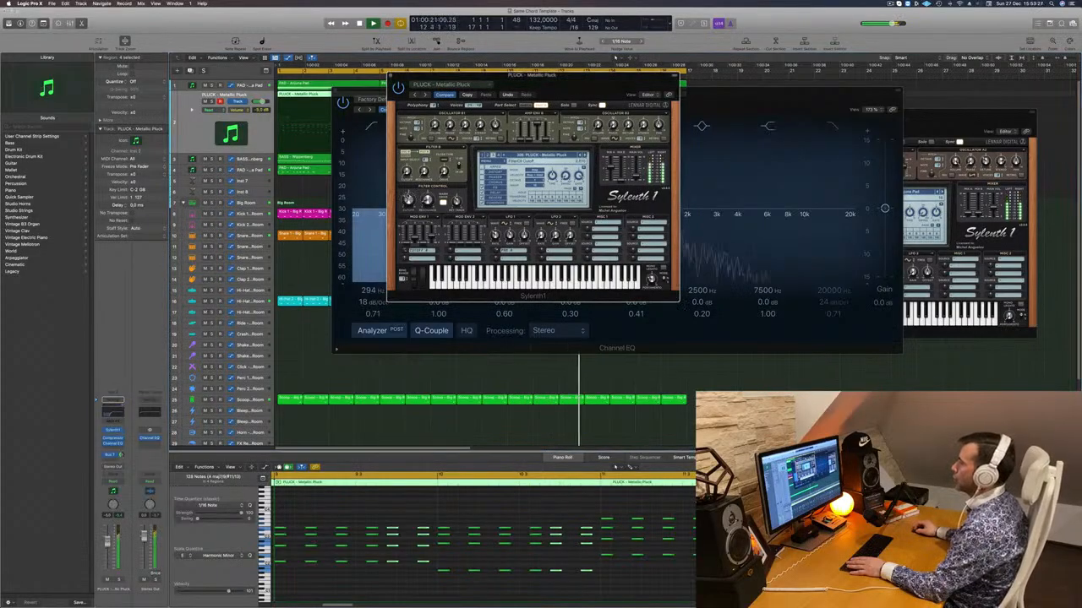
{"action": "left_click_drag", "start_coordinate": [448, 81], "coordinate": [665, 239]}
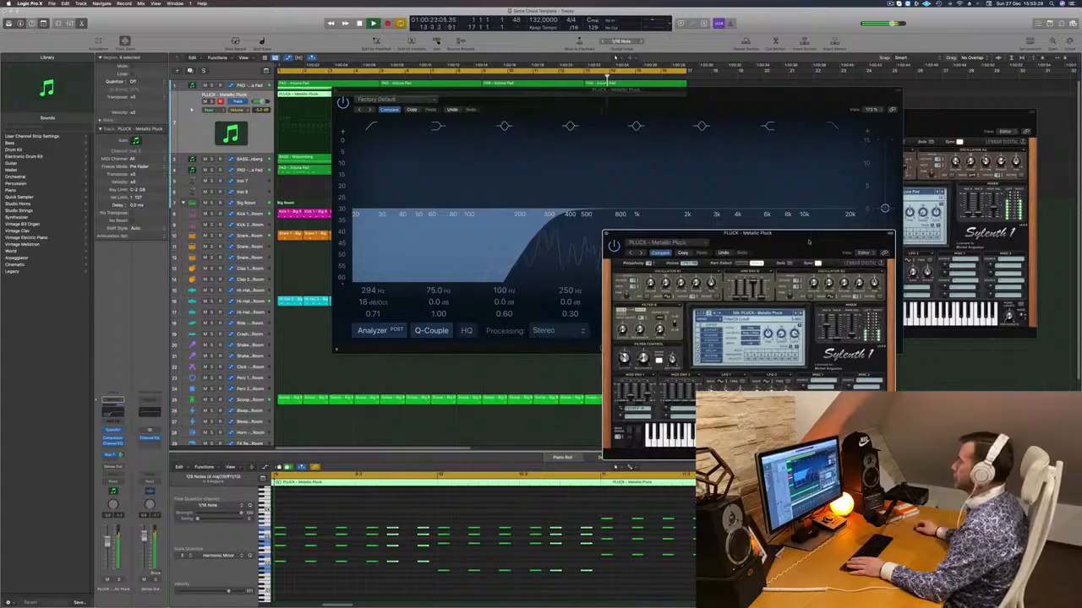
{"action": "left_click_drag", "start_coordinate": [808, 242], "coordinate": [937, 249]}
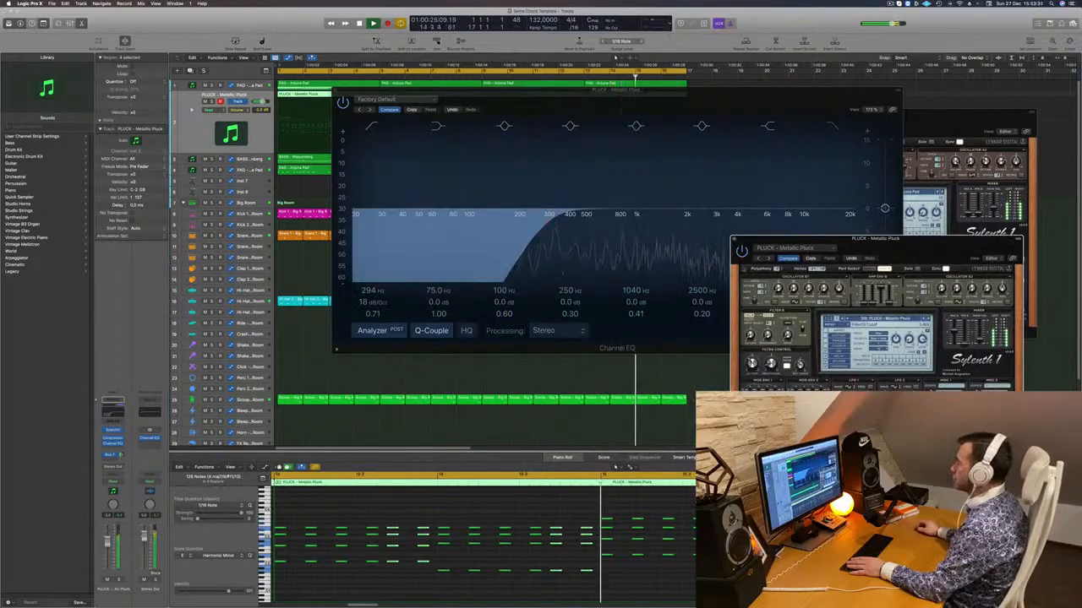
{"action": "left_click", "coordinate": [734, 239]}
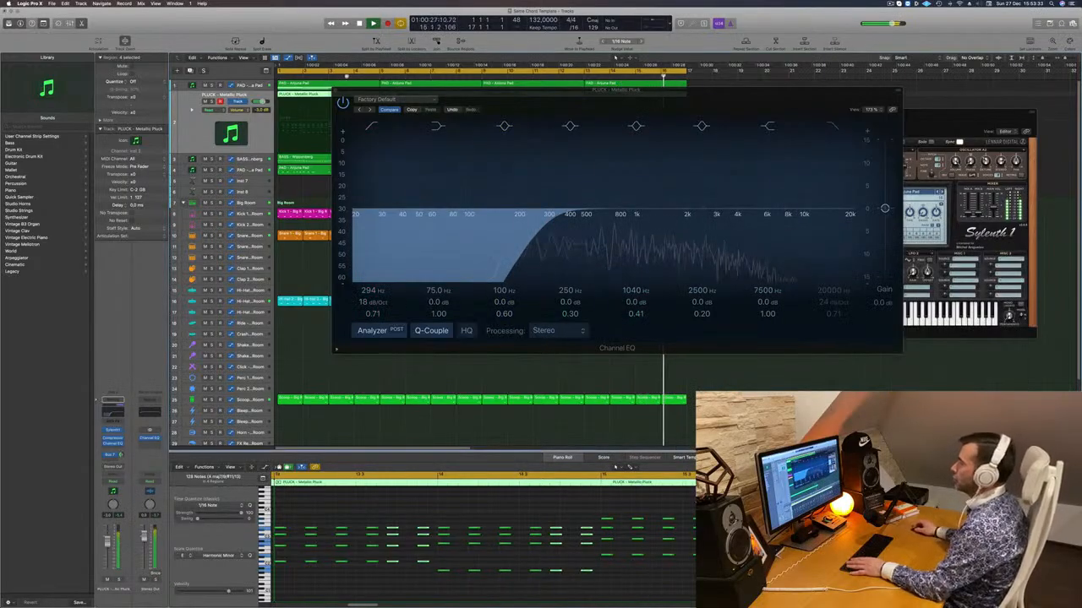
{"action": "left_click", "coordinate": [336, 90]}
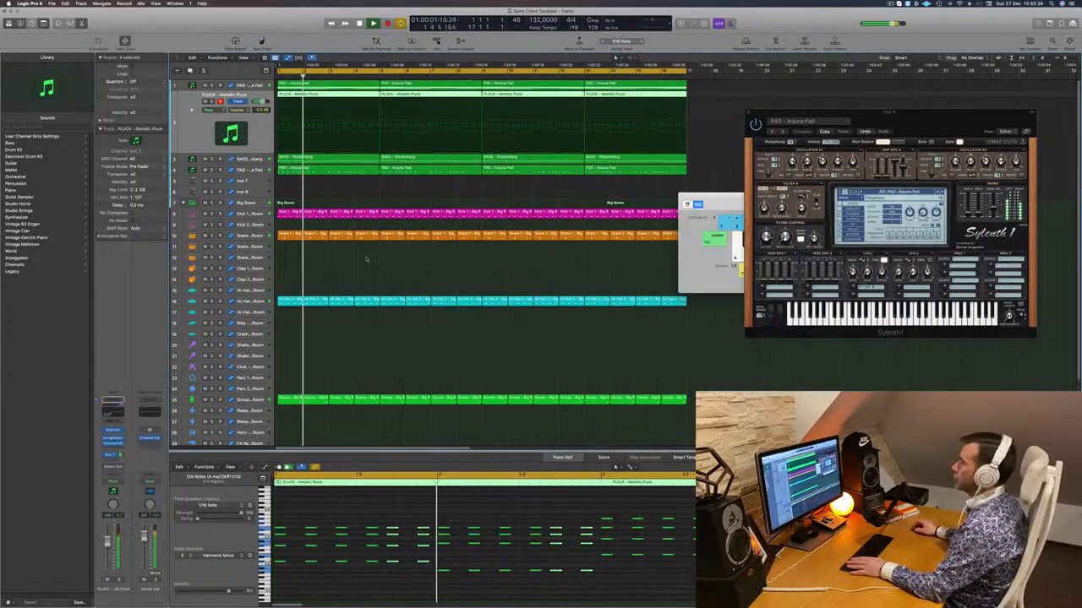
Adjust the melody track's Sylenth1 filter cutoff while watching its Channel EQ, close both windows, and reposition the Musical Typing window.
{"action": "left_click", "coordinate": [251, 169]}
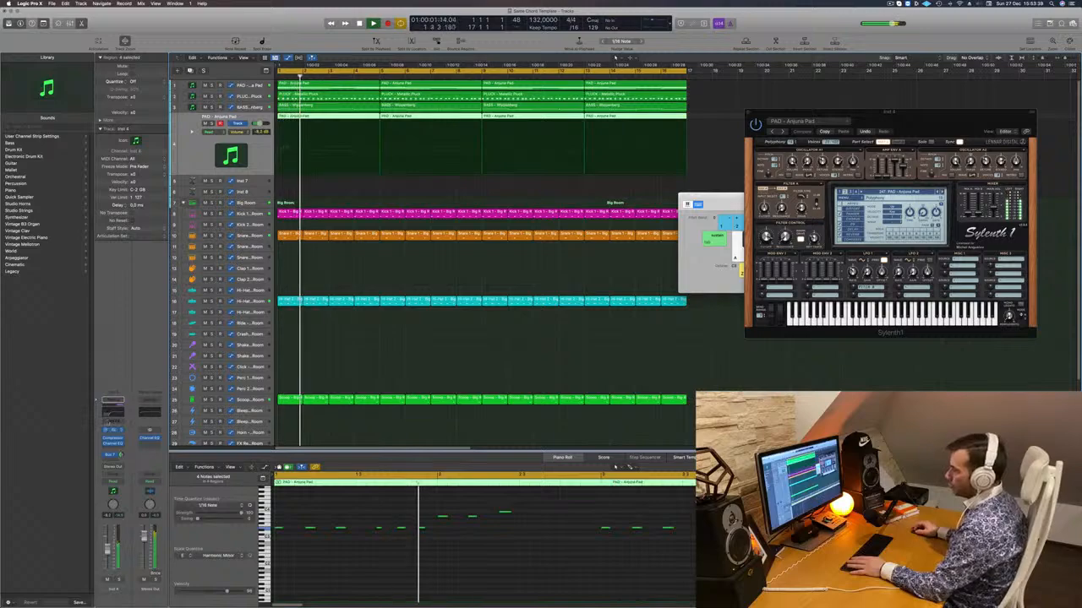
{"action": "left_click", "coordinate": [111, 411]}
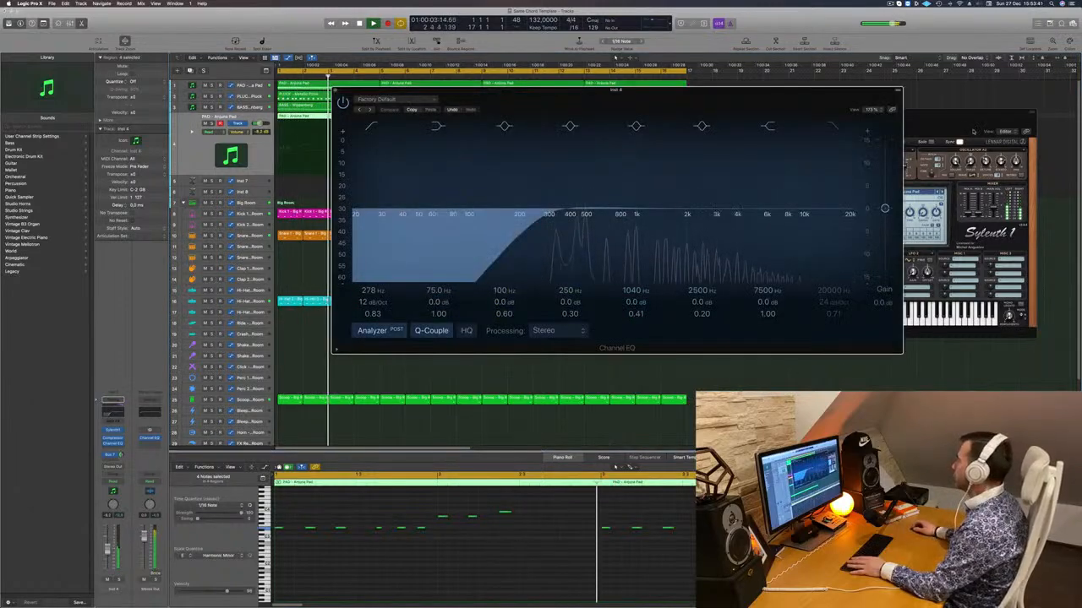
{"action": "left_click", "coordinate": [965, 121]}
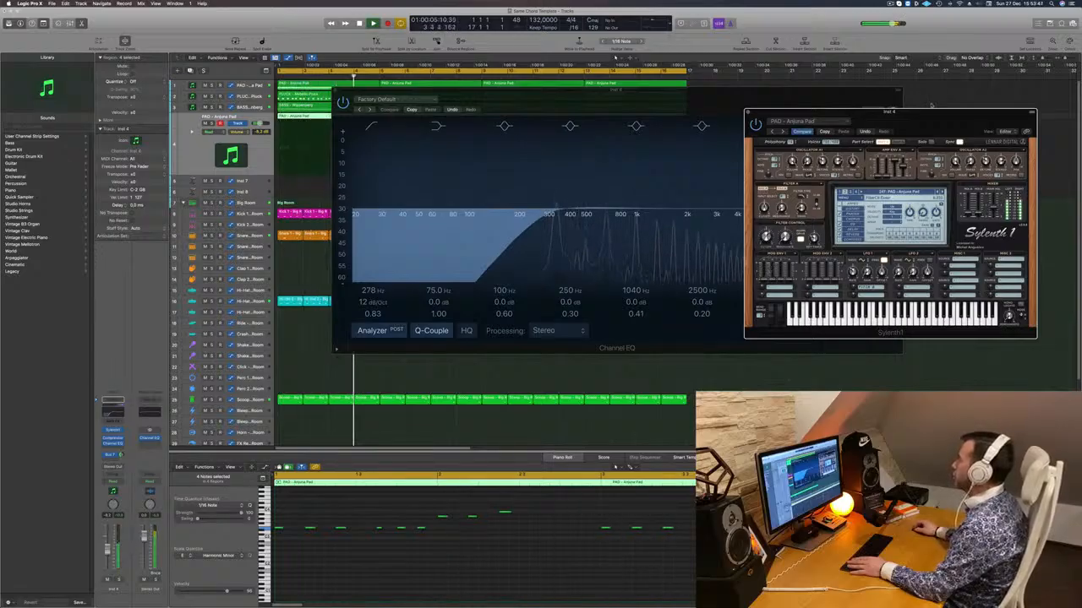
{"action": "left_click_drag", "start_coordinate": [931, 104], "coordinate": [872, 208]}
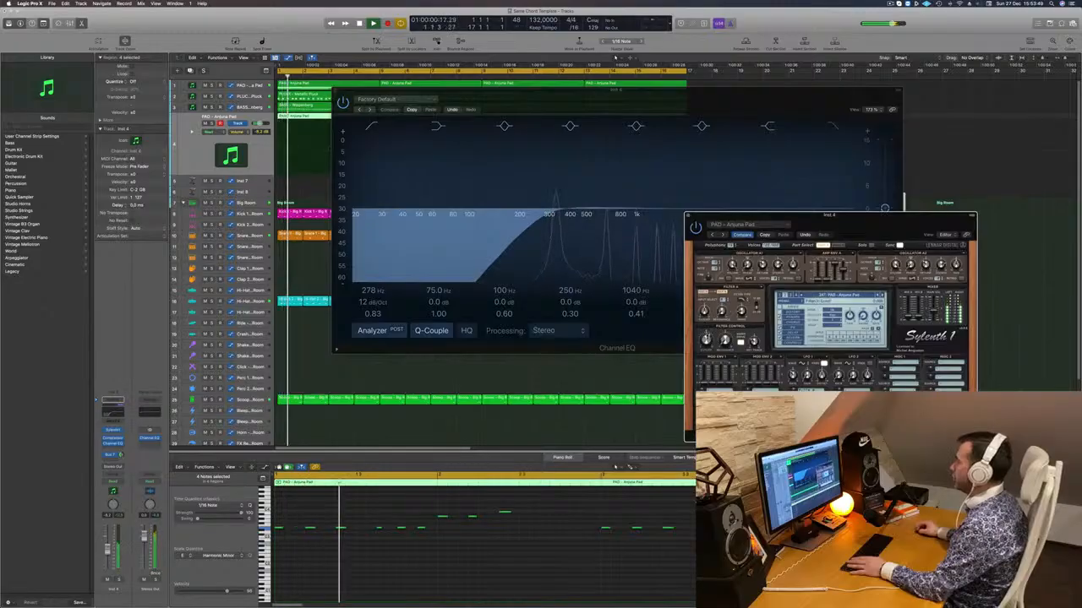
{"action": "left_click", "coordinate": [334, 90]}
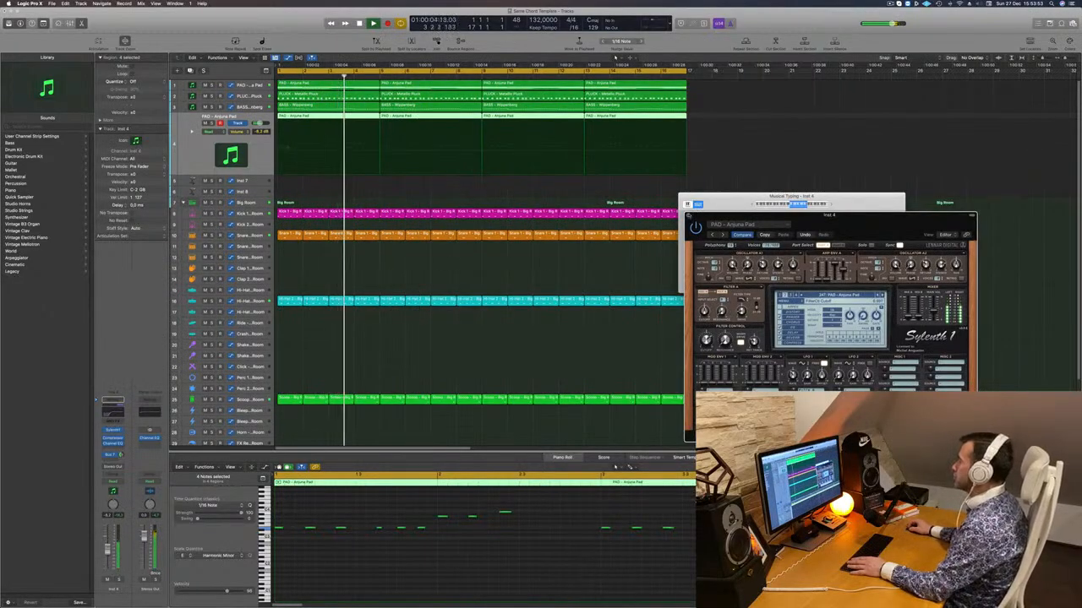
{"action": "left_click", "coordinate": [688, 215]}
{"action": "left_click_drag", "start_coordinate": [727, 203], "coordinate": [662, 180]}
{"action": "left_click", "coordinate": [298, 193]}
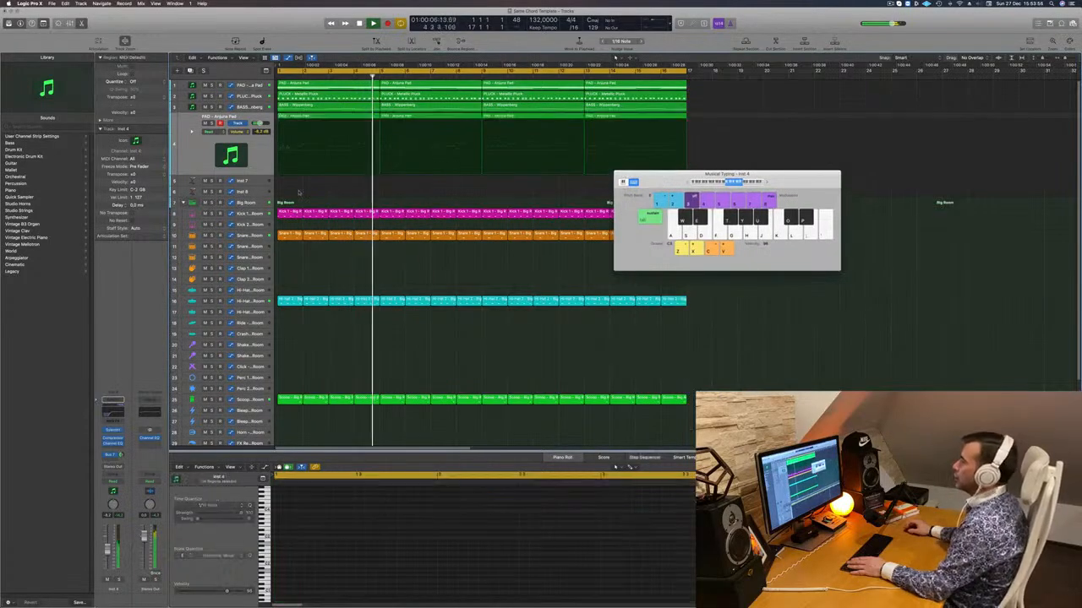
Replay the arrangement from the start and raise the volume of the chord pad track above the pluck.
{"action": "left_click", "coordinate": [258, 97]}
{"action": "key", "text": "Return"}
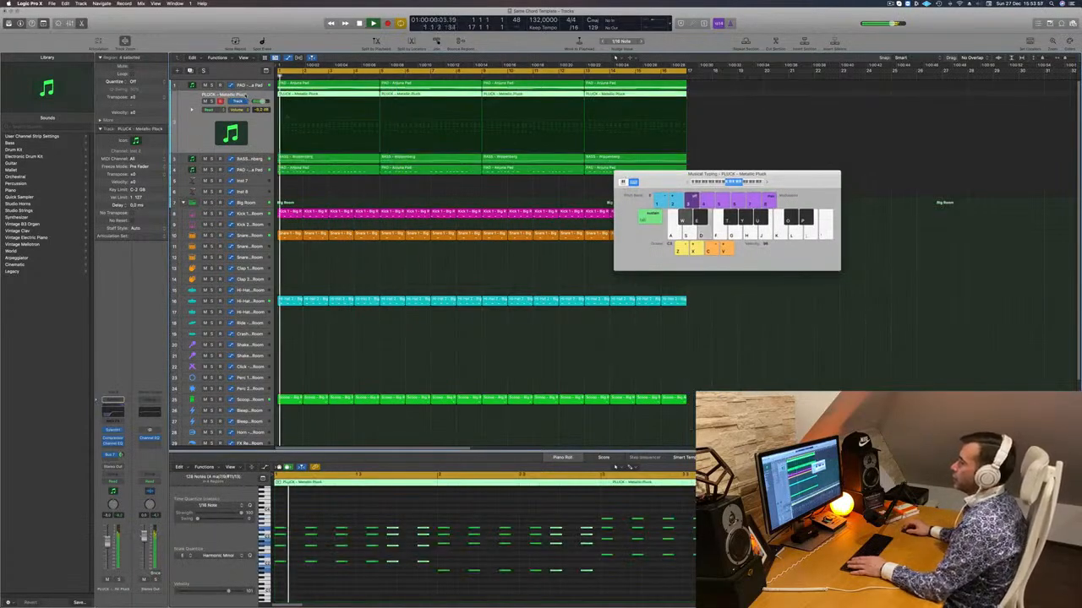
{"action": "left_click", "coordinate": [204, 82]}
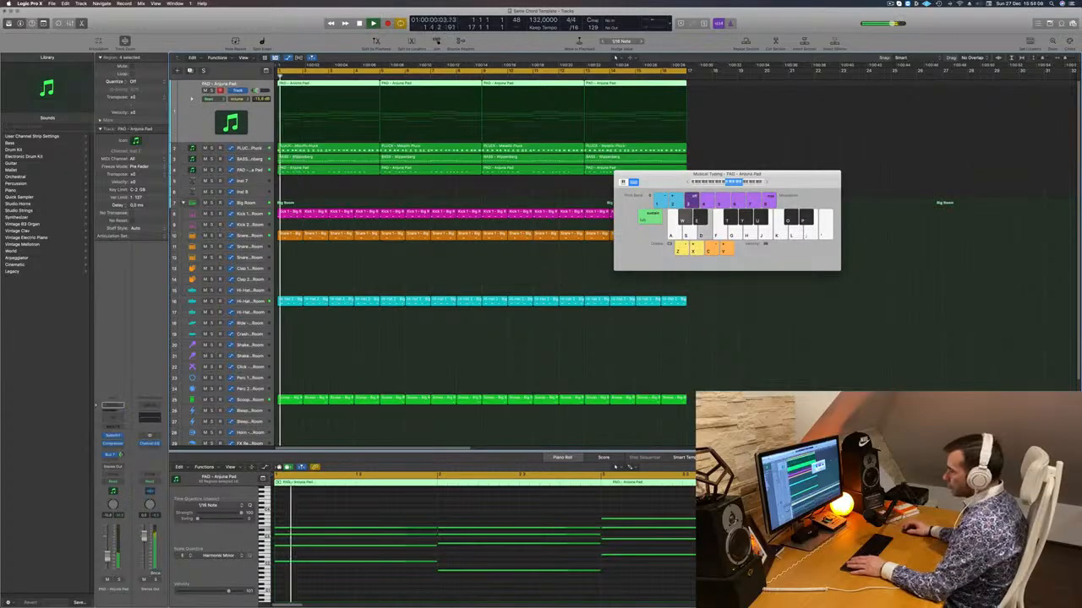
{"action": "key", "text": "Return"}
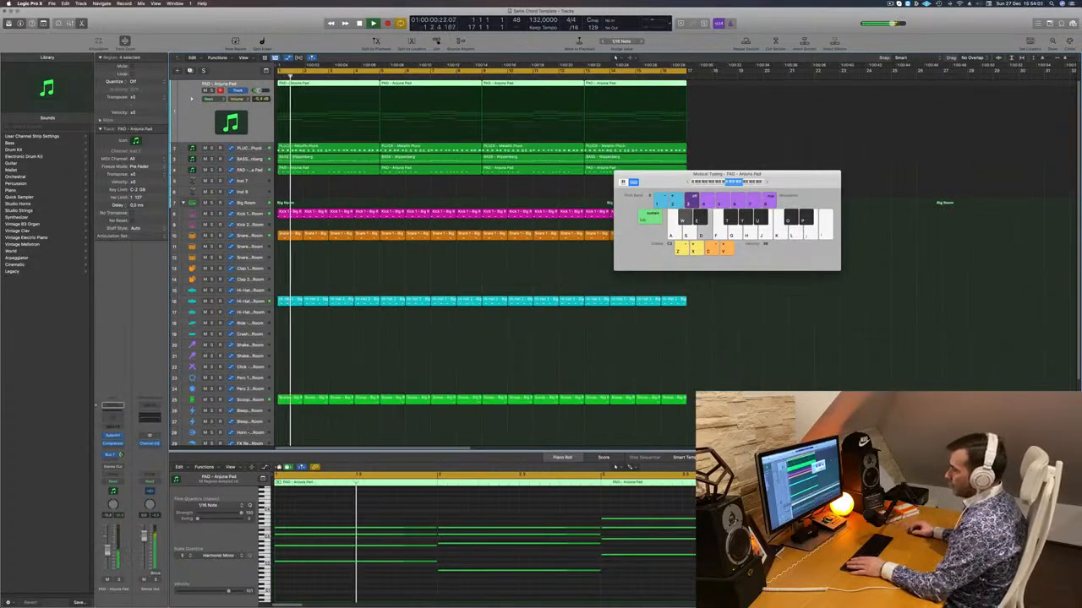
{"action": "key", "text": "Return"}
Add a Channel EQ to the chord pad track with a low cut at 208 Hz and 12 dB/Oct.
{"action": "left_click", "coordinate": [113, 418]}
{"action": "key", "text": "Return"}
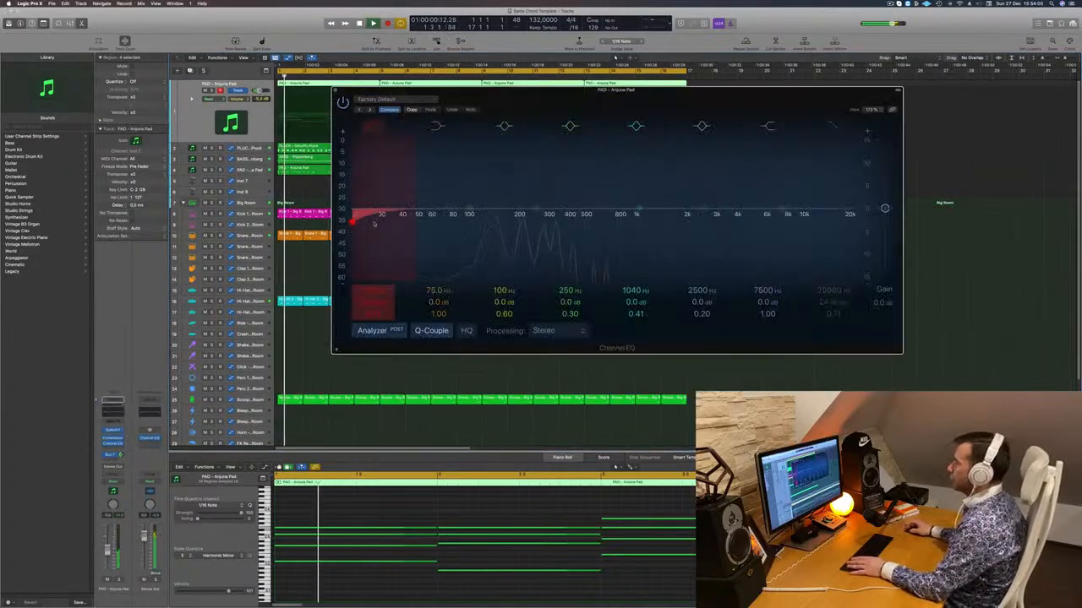
{"action": "left_click_drag", "start_coordinate": [374, 223], "coordinate": [519, 179]}
{"action": "key", "text": "Return"}
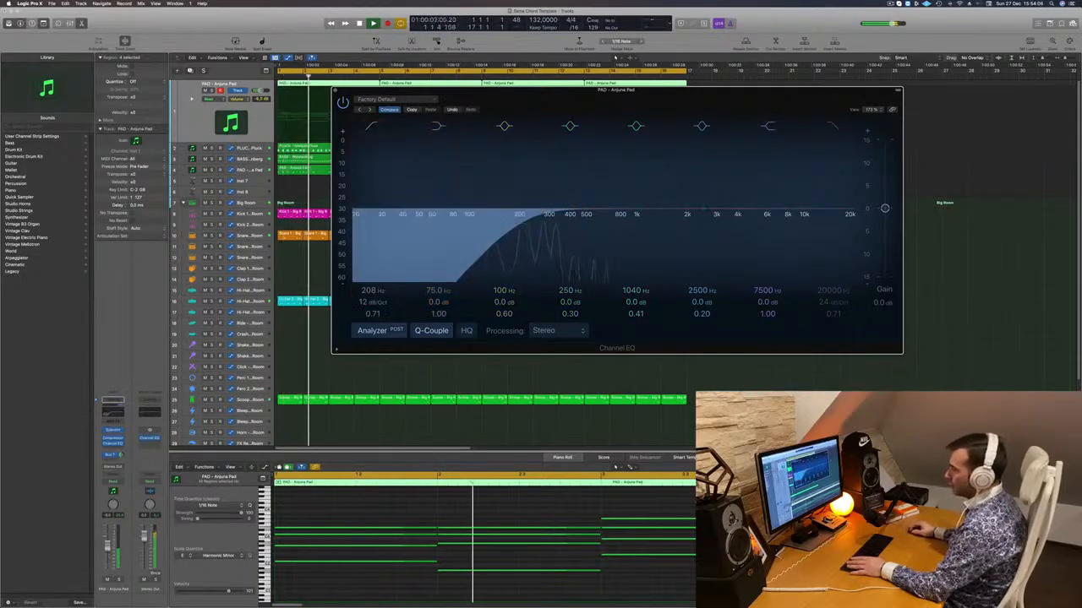
Fine-tune the chord pad track's volume and Sylenth1 filter cutoff, and close its Sylenth1 and Channel EQ windows.
{"action": "left_click", "coordinate": [108, 545]}
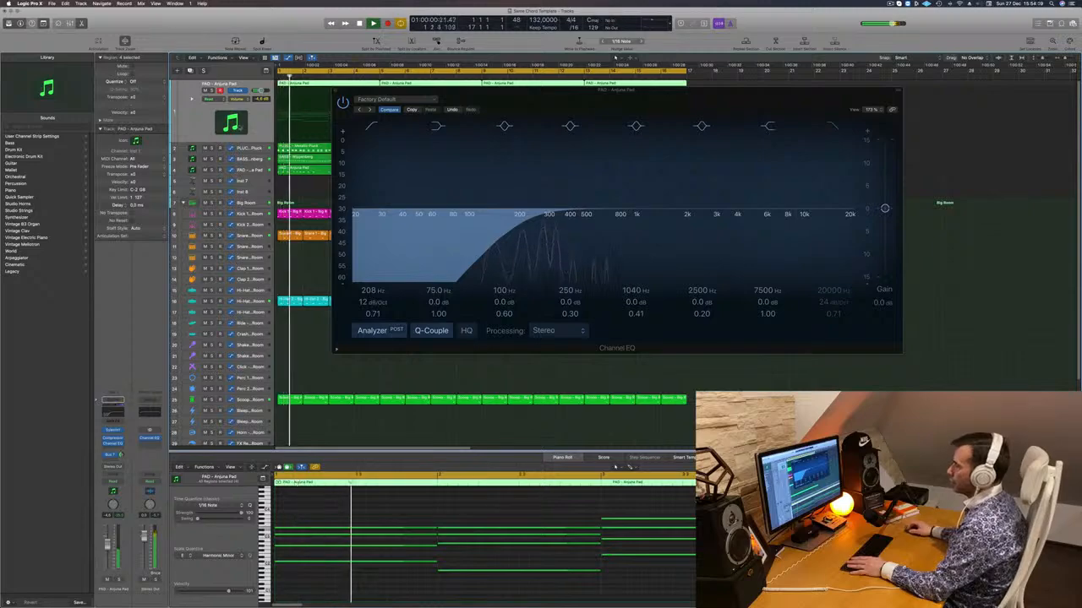
{"action": "left_click", "coordinate": [113, 430]}
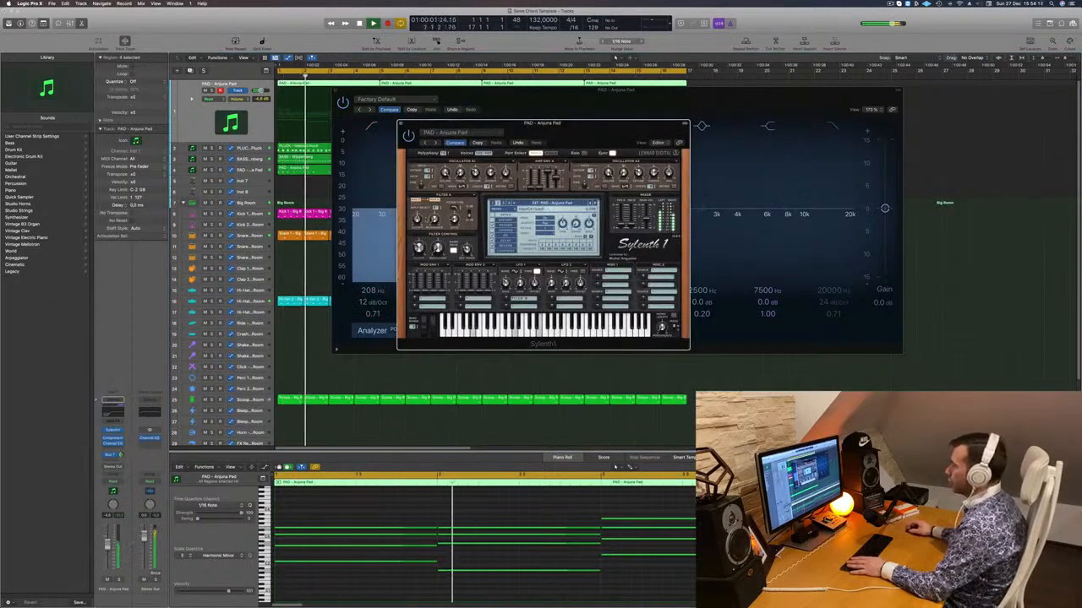
{"action": "left_click", "coordinate": [400, 123]}
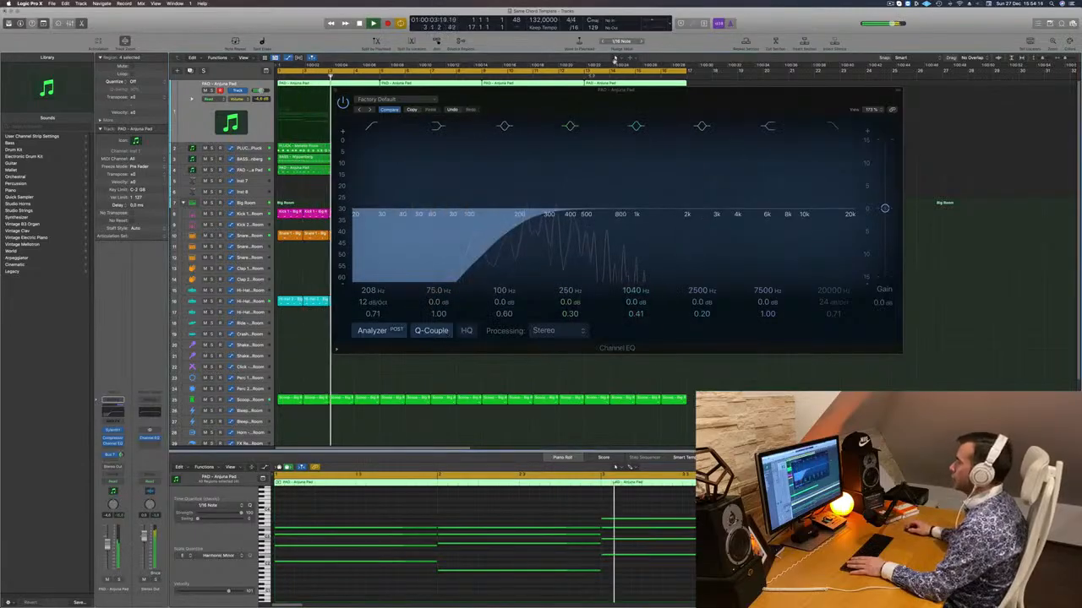
{"action": "left_click_drag", "start_coordinate": [617, 89], "coordinate": [764, 146]}
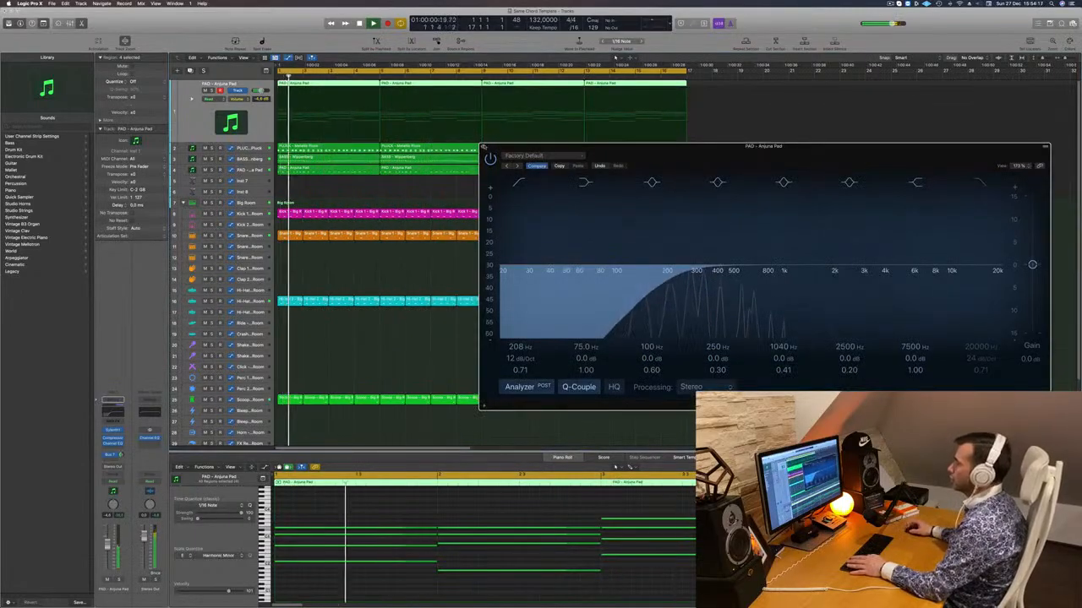
{"action": "left_click", "coordinate": [483, 146]}
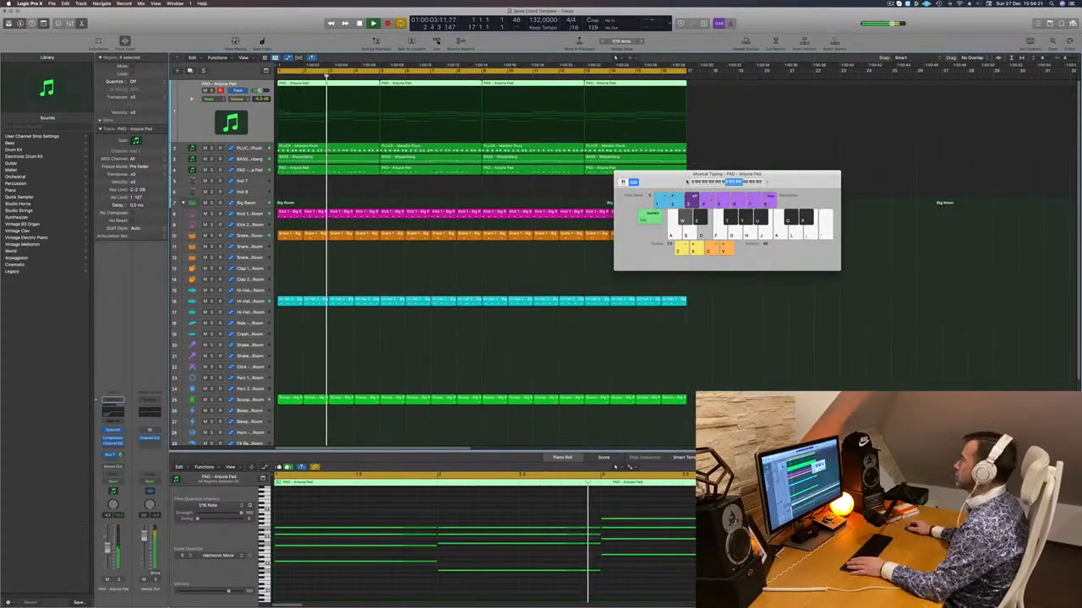
{"action": "left_click_drag", "start_coordinate": [670, 181], "coordinate": [708, 209]}
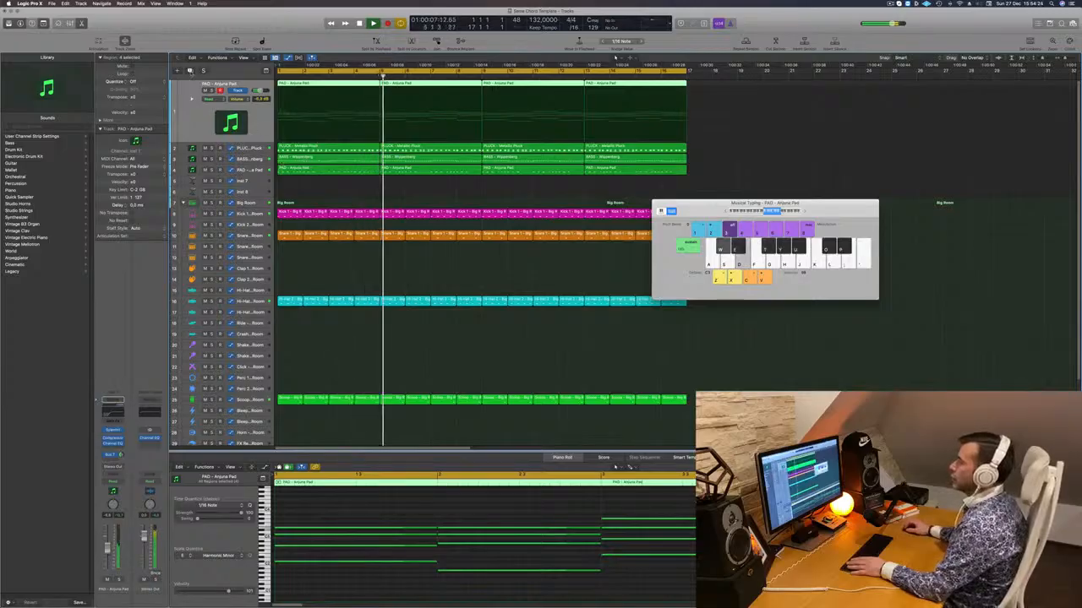
Duplicate the chord pad track with its settings and copy its first four-bar region onto the new track.
{"action": "key", "text": "alt+super+s"}
{"action": "left_click_drag", "start_coordinate": [346, 85], "coordinate": [330, 110]}
{"action": "scroll", "coordinate": [362, 604], "scroll_direction": "left", "scroll_amount": 2}
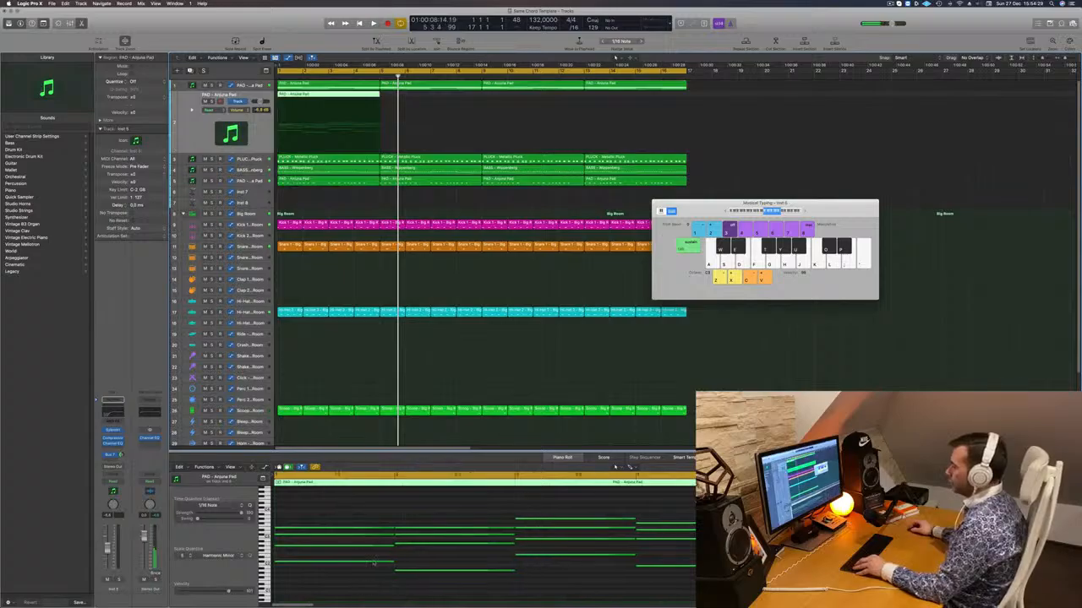
Select all chord notes in the copied region and shorten them to brief stabs at the start of each bar.
{"action": "key", "text": "super+Left"}
{"action": "scroll", "coordinate": [364, 526], "scroll_direction": "up", "scroll_amount": 4}
{"action": "scroll", "coordinate": [350, 519], "scroll_direction": "down", "scroll_amount": 2}
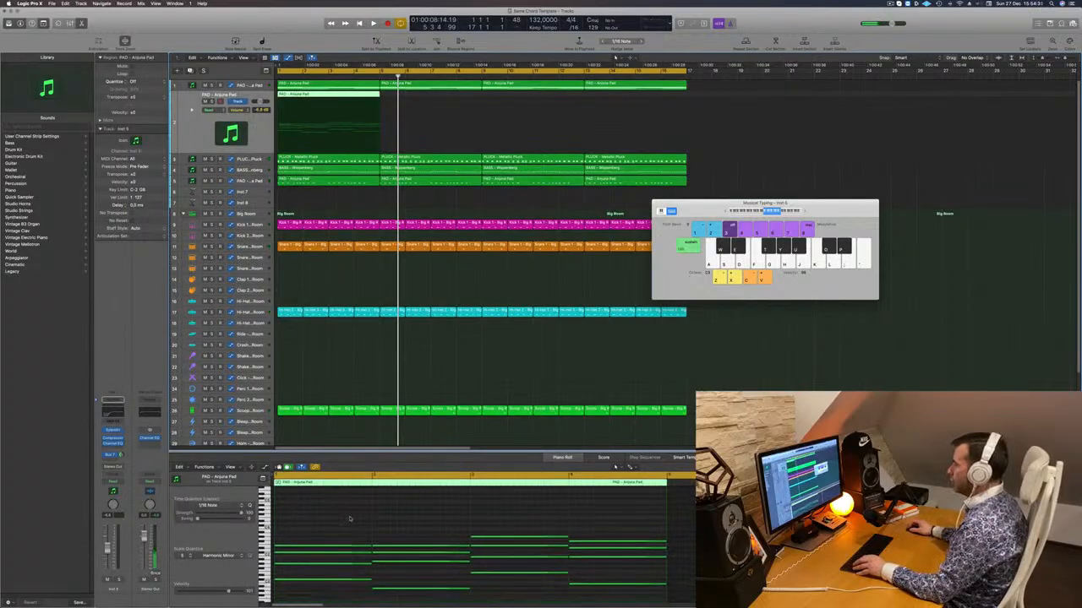
{"action": "left_click_drag", "start_coordinate": [350, 519], "coordinate": [620, 597]}
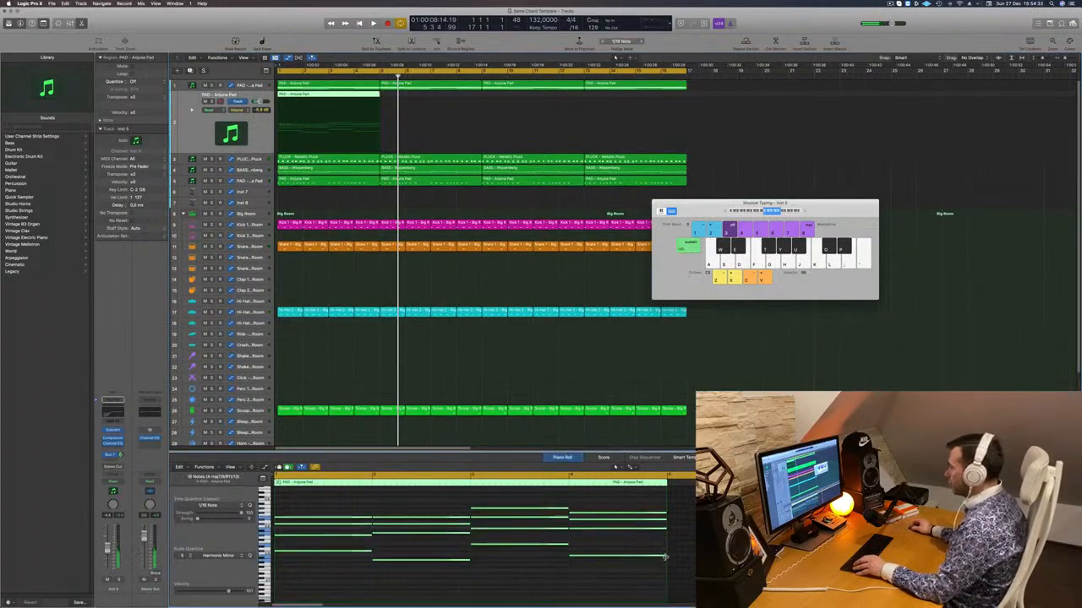
{"action": "left_click_drag", "start_coordinate": [665, 557], "coordinate": [482, 546]}
{"action": "key", "text": "super+z"}
Replay from the start and copy the shortened chord region along the new track to fill all 16 bars.
{"action": "key", "text": "Return"}
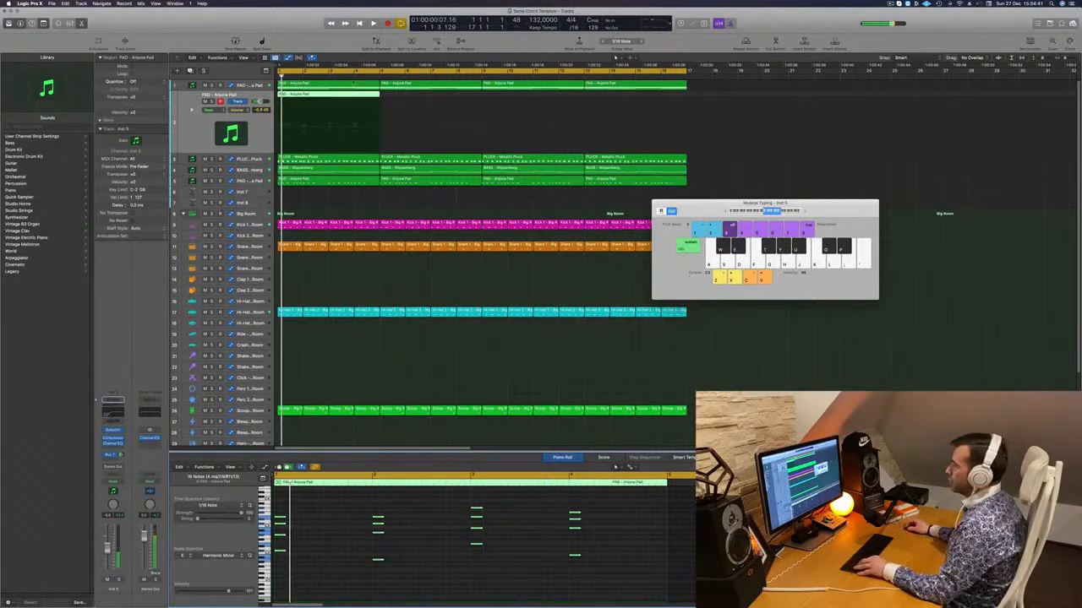
{"action": "left_click_drag", "start_coordinate": [335, 96], "coordinate": [565, 102]}
{"action": "key", "text": "space"}
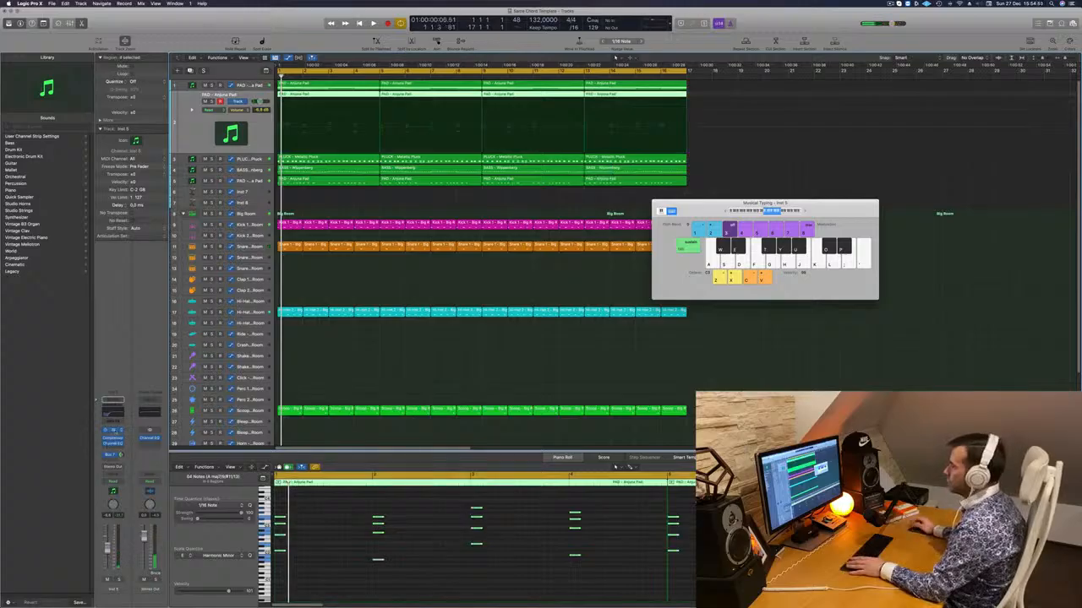
Browse the Sylenth1 preset banks on the duplicated track and load the preset LEAD - 80's Cop.
{"action": "left_click", "coordinate": [114, 431]}
{"action": "left_click_drag", "start_coordinate": [540, 105], "coordinate": [645, 184]}
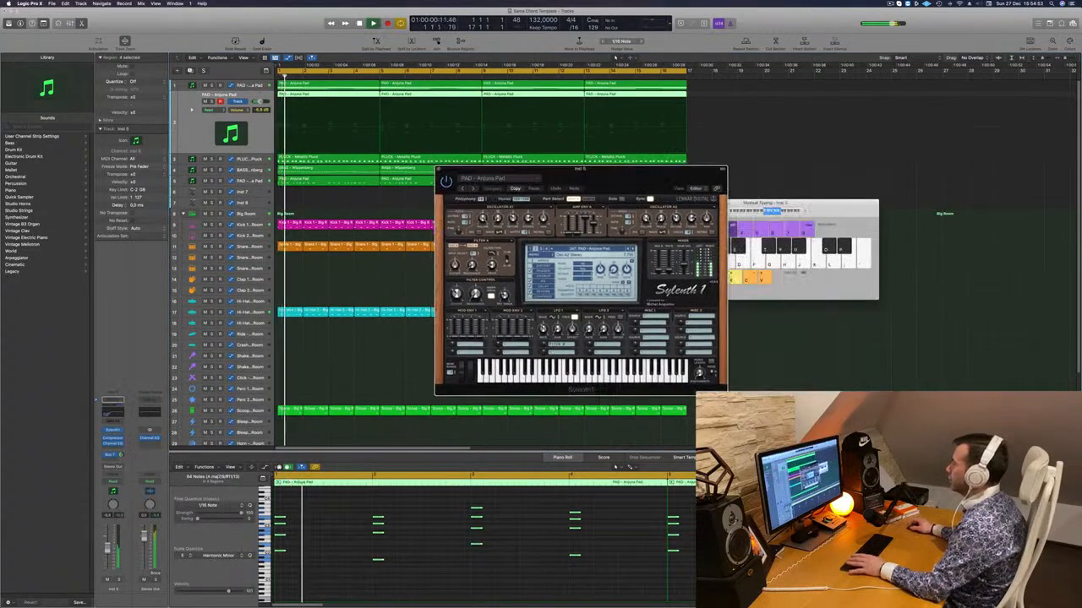
{"action": "left_click", "coordinate": [583, 252]}
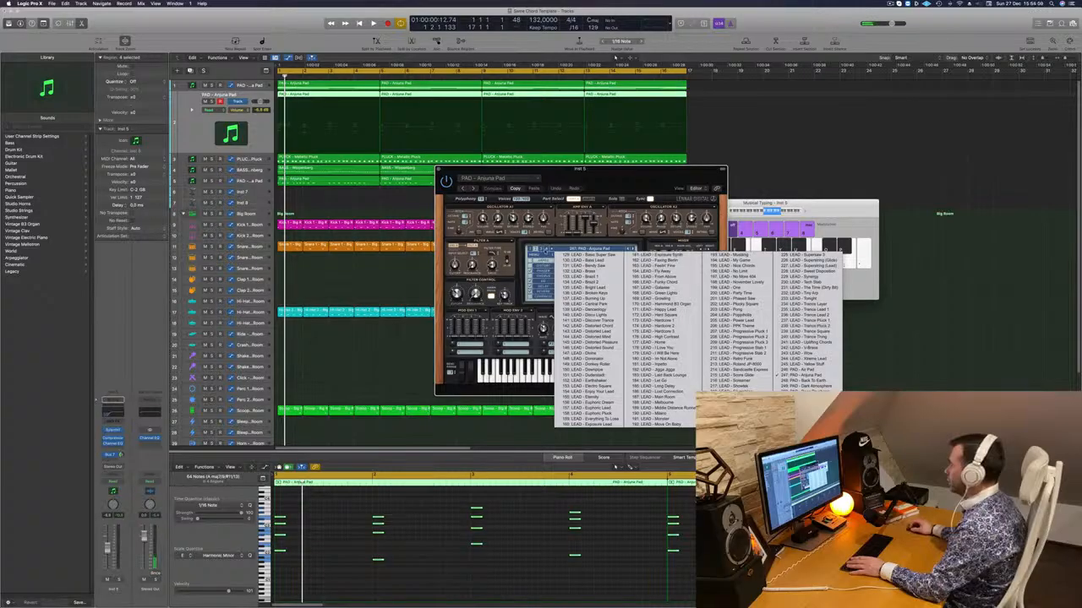
{"action": "left_click", "coordinate": [544, 249]}
{"action": "left_click", "coordinate": [583, 251]}
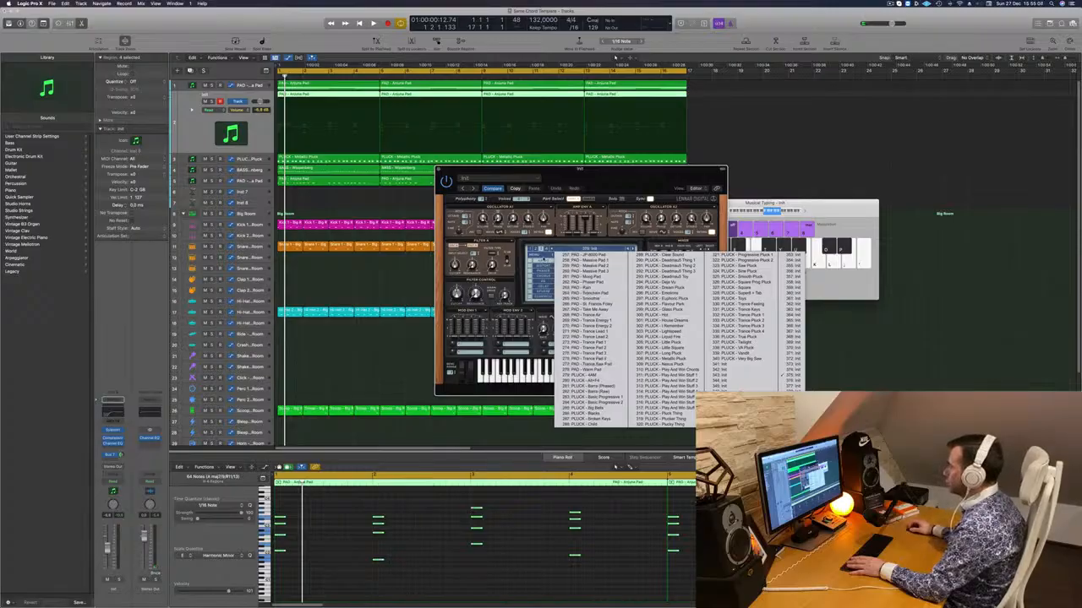
{"action": "left_click", "coordinate": [541, 261]}
{"action": "left_click", "coordinate": [583, 250]}
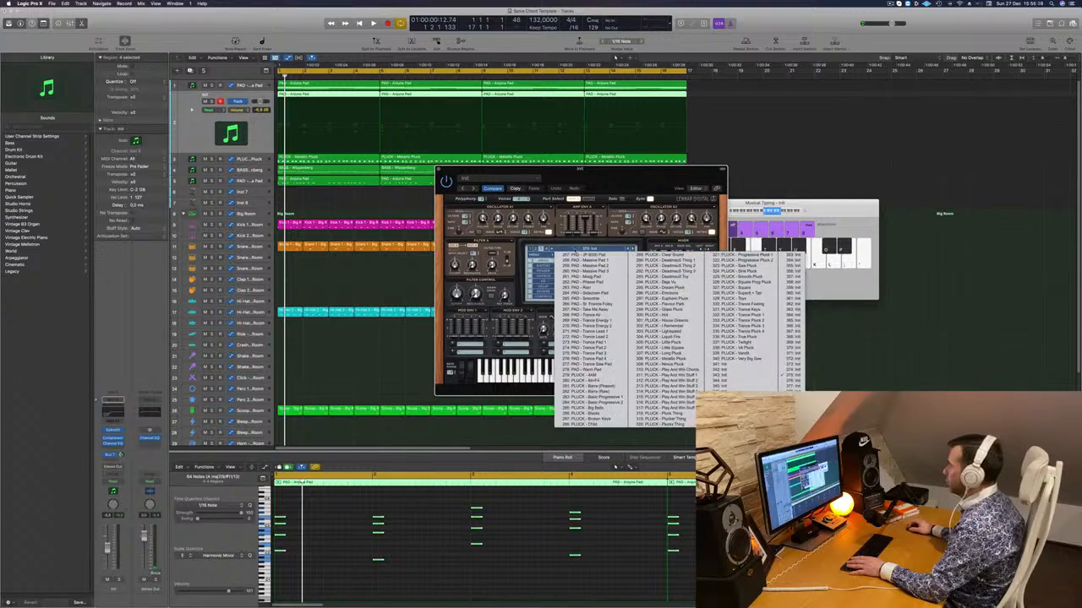
{"action": "left_click", "coordinate": [531, 250]}
{"action": "left_click", "coordinate": [569, 250]}
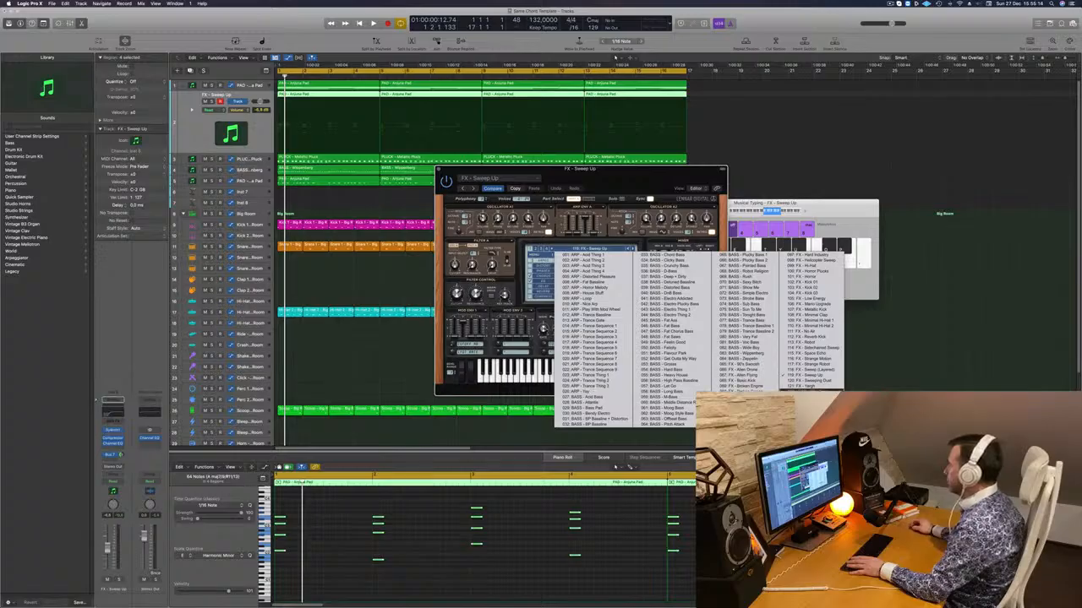
{"action": "left_click", "coordinate": [809, 392]}
Replay the arrangement from the start and toggle the new lead track's solo to audition its sound.
{"action": "key", "text": "space"}
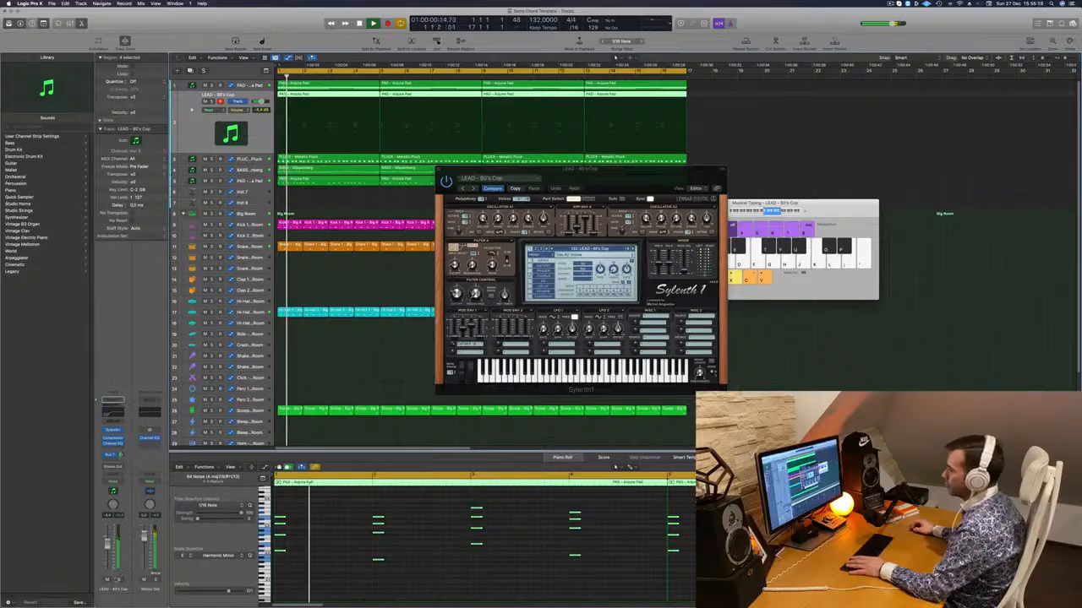
{"action": "key", "text": "ctrl+s"}
{"action": "left_click", "coordinate": [119, 580]}
{"action": "key", "text": "Return"}
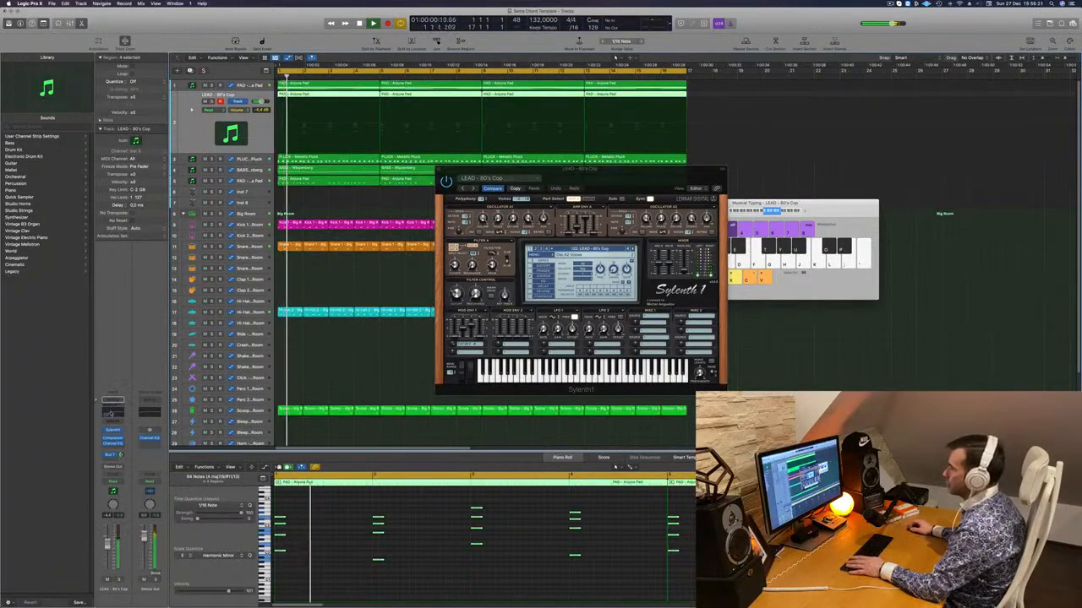
Lower the low-cut frequency in the lead track's Channel EQ to 91.5 Hz while replaying from the start, and close the EQ.
{"action": "left_click", "coordinate": [112, 443]}
{"action": "key", "text": "Return"}
{"action": "left_click_drag", "start_coordinate": [524, 222], "coordinate": [462, 219]}
{"action": "key", "text": "Return"}
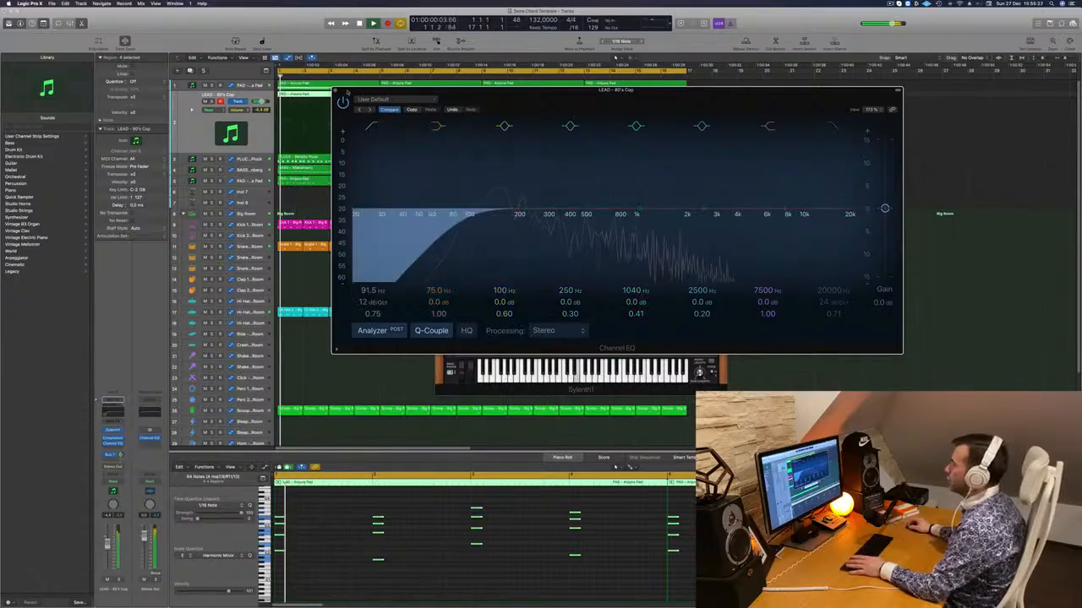
{"action": "key", "text": "super+w"}
{"action": "key", "text": "Return"}
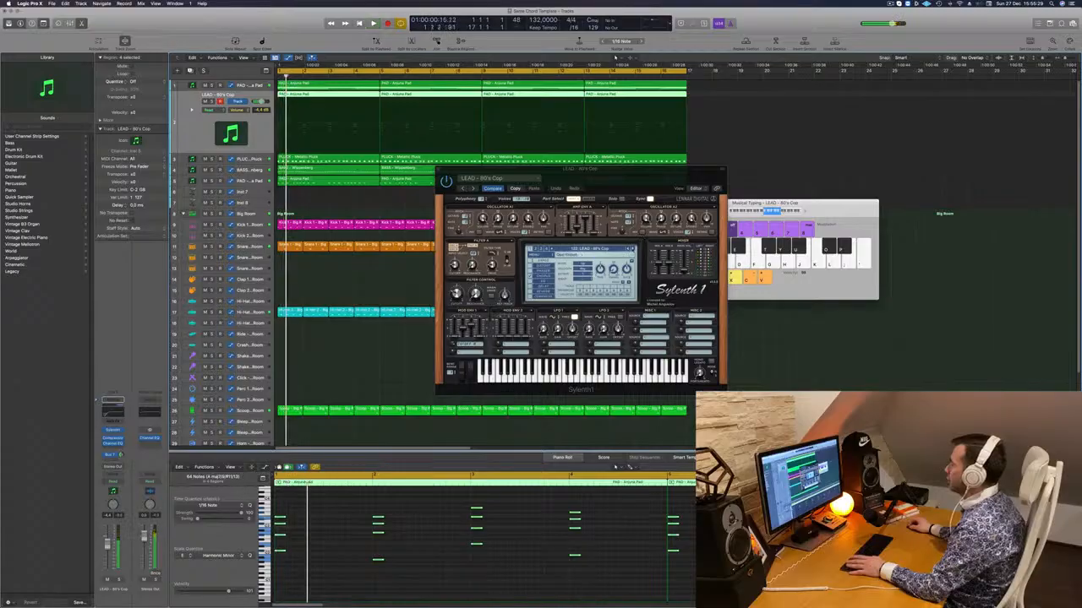
Audition further Sylenth1 lead presets from the start of the arrangement, trying LEAD - 80's Lead and LEAD - Airy Guitar.
{"action": "key", "text": "Return"}
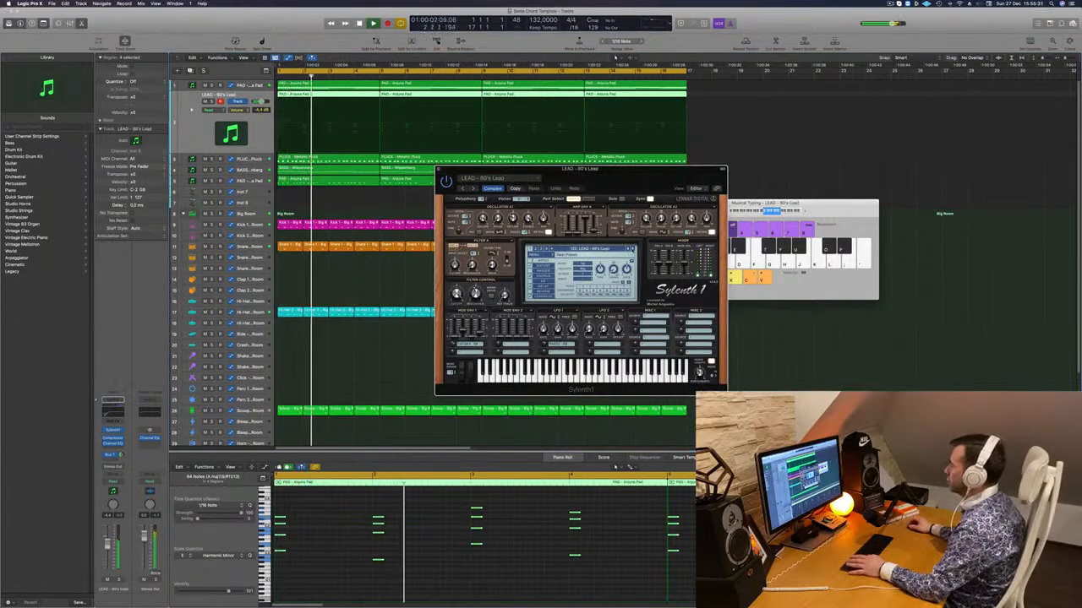
{"action": "key", "text": "Return"}
{"action": "key", "text": "Return"}
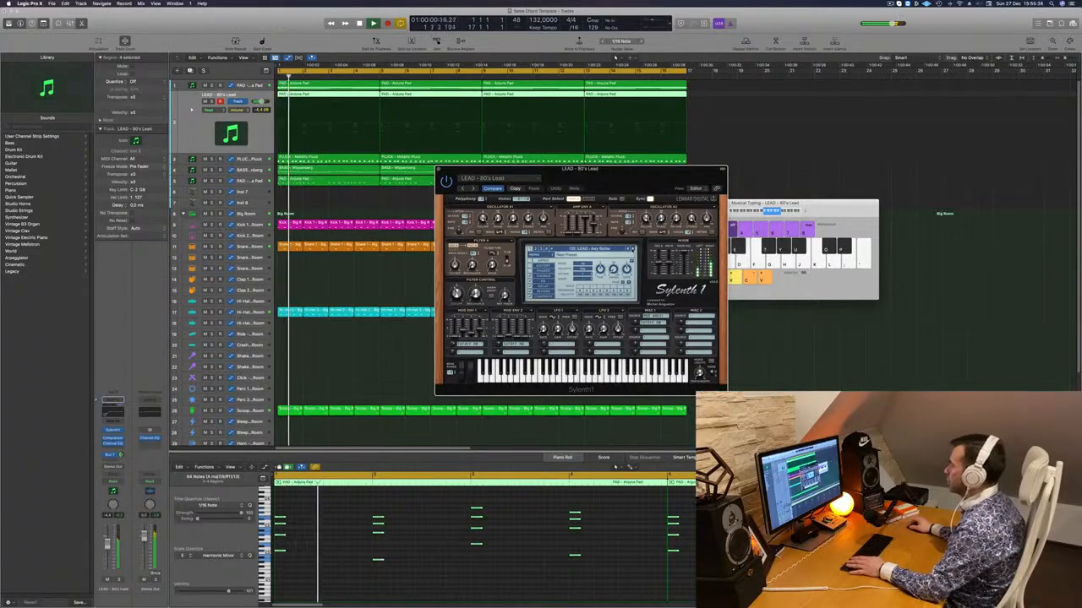
{"action": "mouse_move", "coordinate": [609, 181]}
{"action": "left_mouse_down"}
{"action": "mouse_move", "coordinate": [647, 181]}
{"action": "mouse_move", "coordinate": [629, 180]}
{"action": "left_mouse_up"}
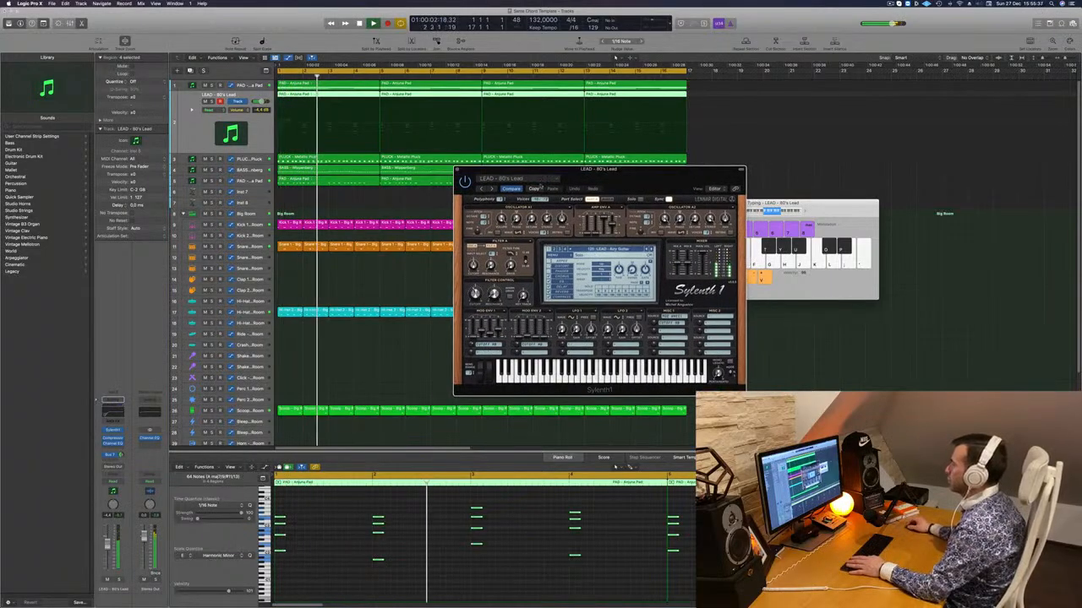
{"action": "left_click_drag", "start_coordinate": [541, 186], "coordinate": [640, 176]}
{"action": "key", "text": "space"}
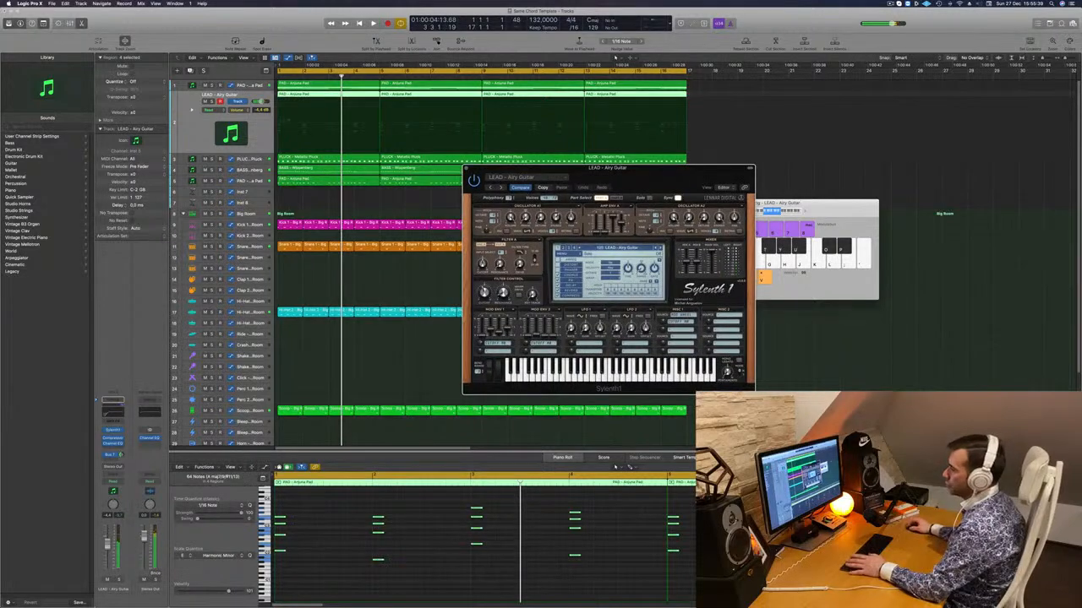
Replay the arrangement from the start and turn down the lead track's volume slightly.
{"action": "key", "text": "Return"}
{"action": "key", "text": "space"}
{"action": "left_click_drag", "start_coordinate": [108, 549], "coordinate": [108, 549]}
{"action": "key", "text": "Return"}
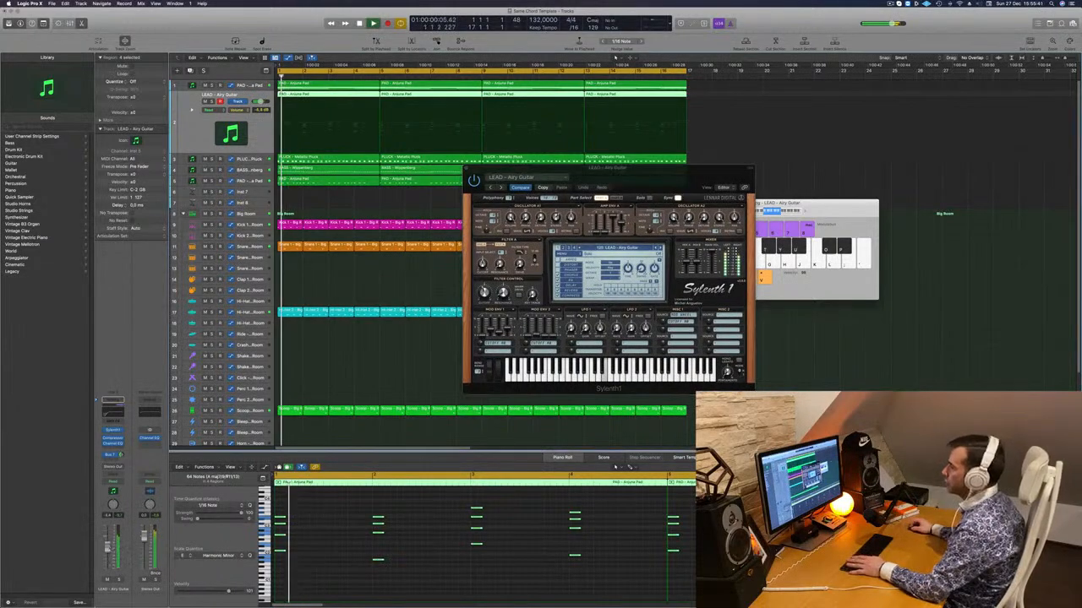
{"action": "left_click_drag", "start_coordinate": [659, 178], "coordinate": [647, 176]}
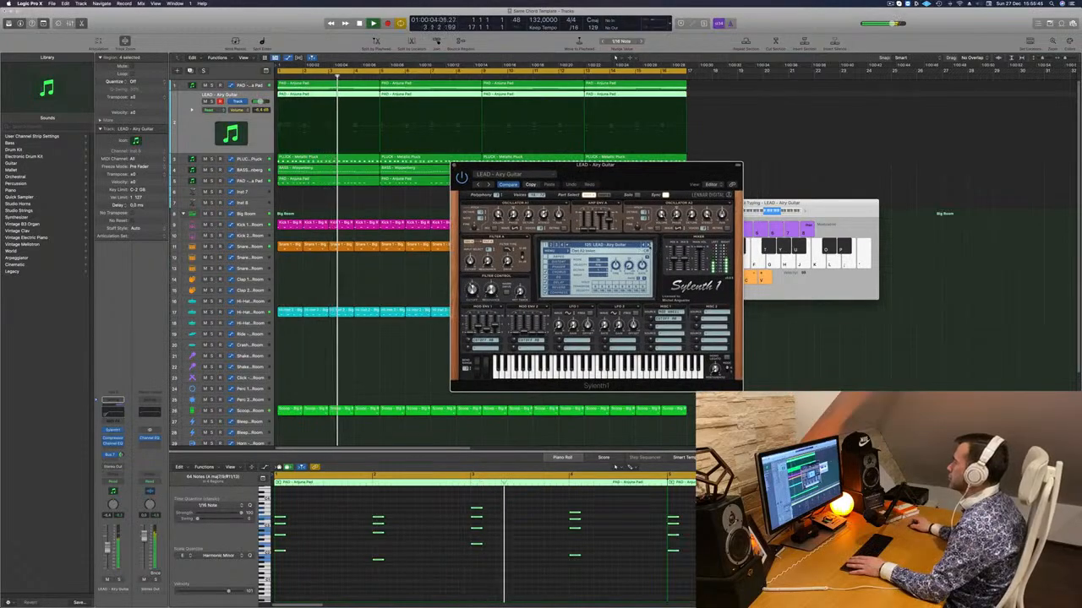
Advance through the Sylenth1 presets to LEAD - Basic Super Saw, replaying each, and move the synth window clear of the arrangement.
{"action": "left_click", "coordinate": [649, 245]}
{"action": "key", "text": "Return"}
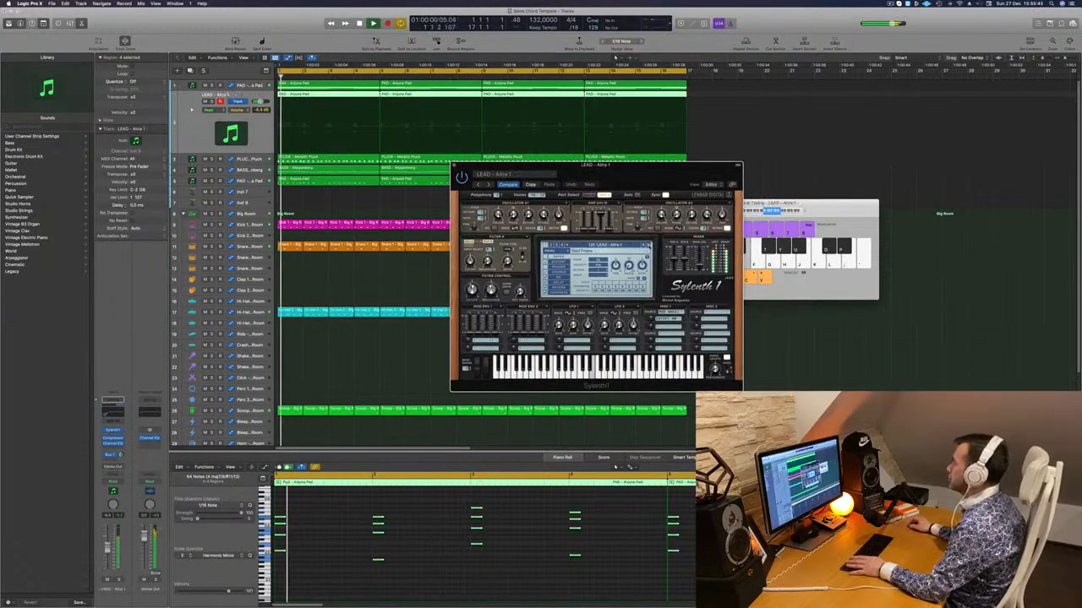
{"action": "key", "text": "Return"}
{"action": "left_click", "coordinate": [649, 245]}
{"action": "key", "text": "Return"}
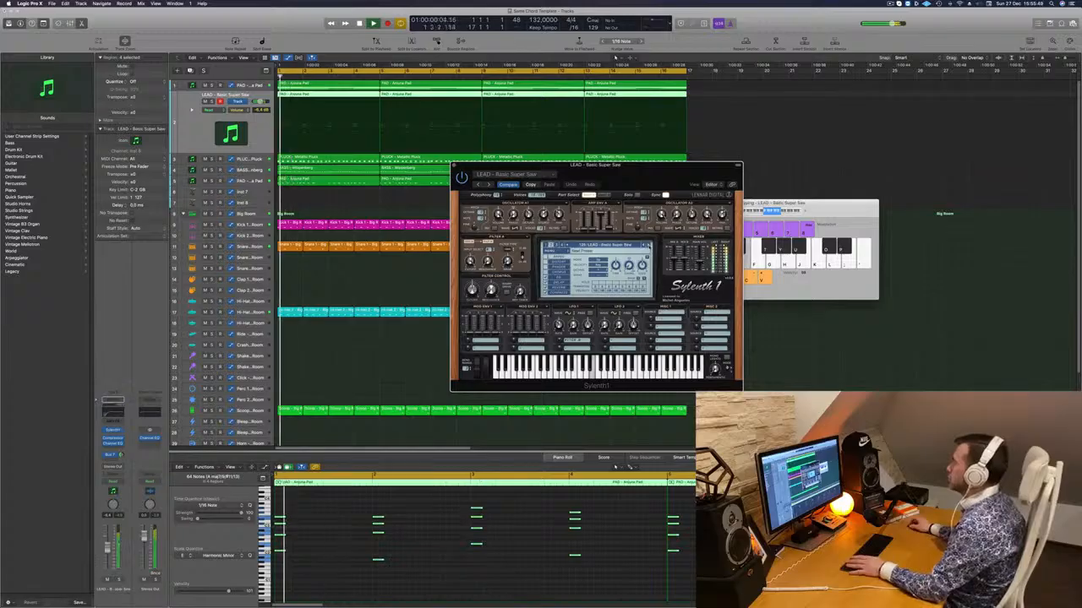
{"action": "left_click_drag", "start_coordinate": [668, 172], "coordinate": [762, 69]}
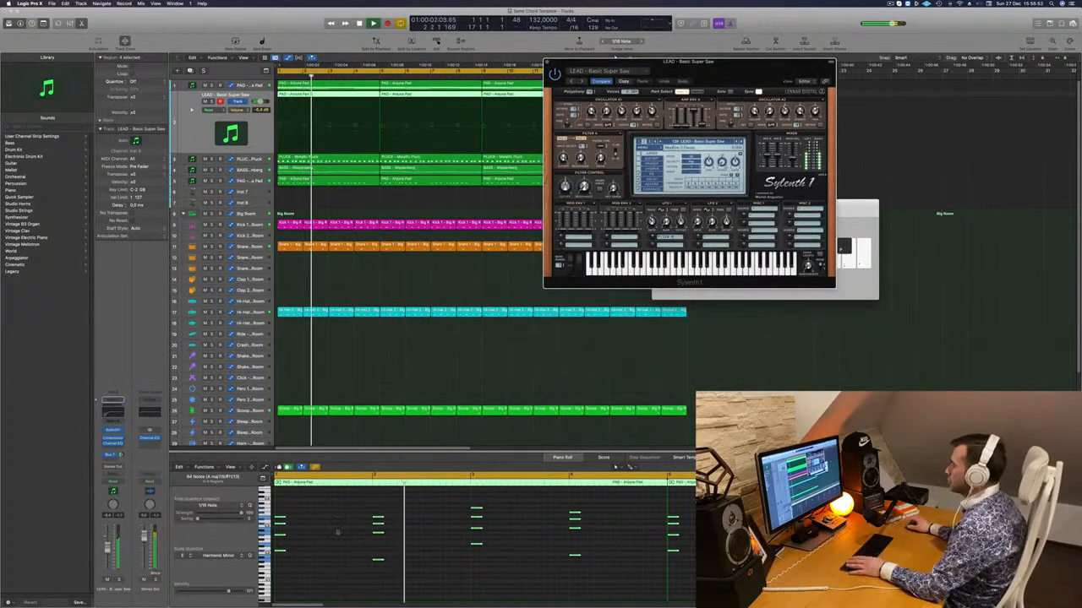
Copy all the lead chord stabs about one and a half beats later so every bar has a second stab.
{"action": "key", "text": "Return"}
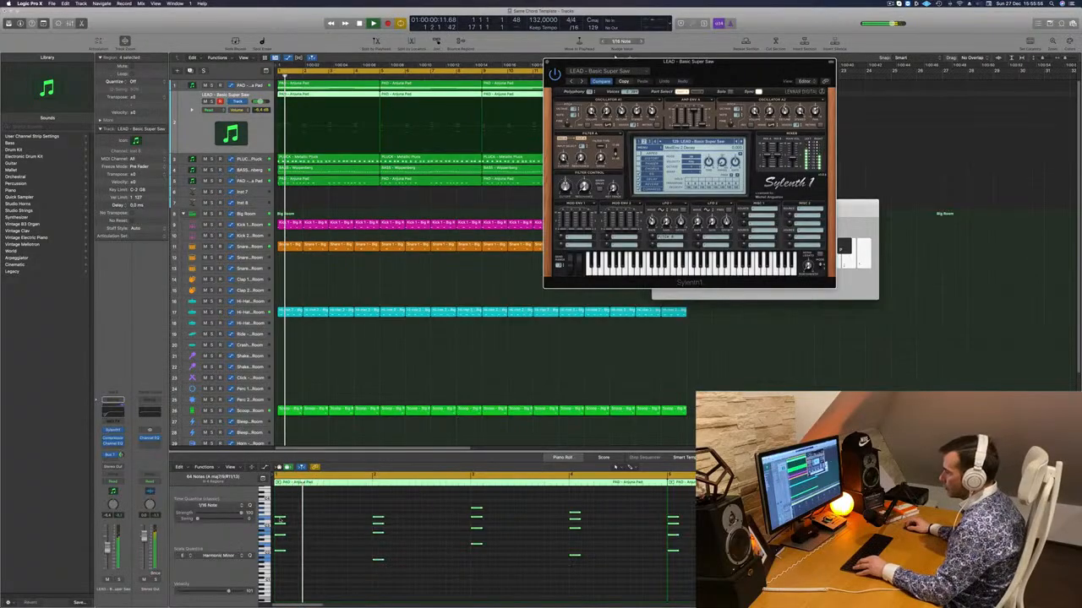
{"action": "left_click_drag", "start_coordinate": [279, 520], "coordinate": [315, 524]}
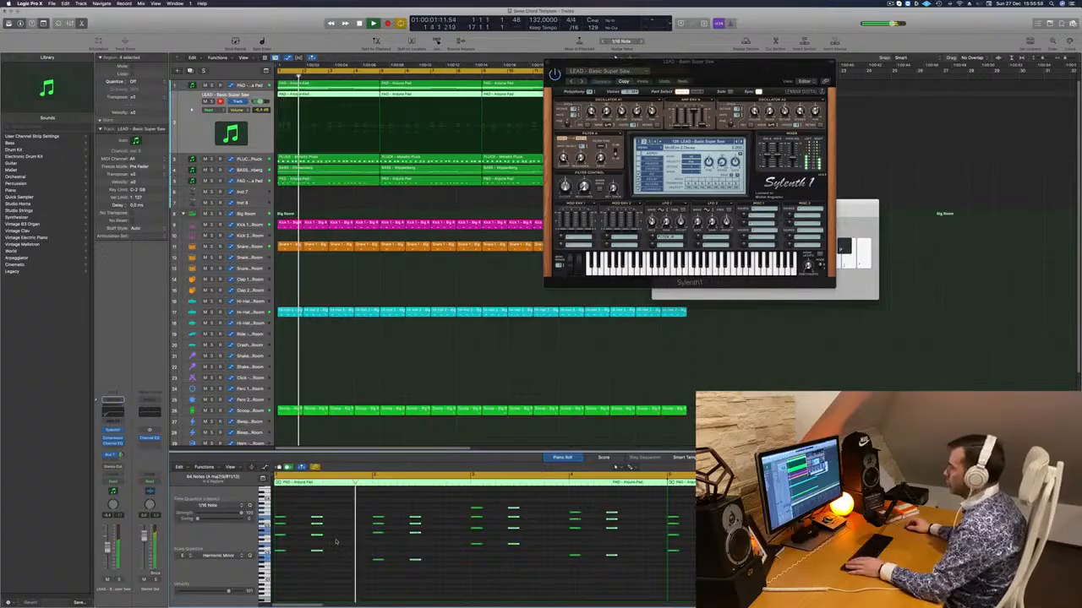
{"action": "left_click", "coordinate": [337, 541]}
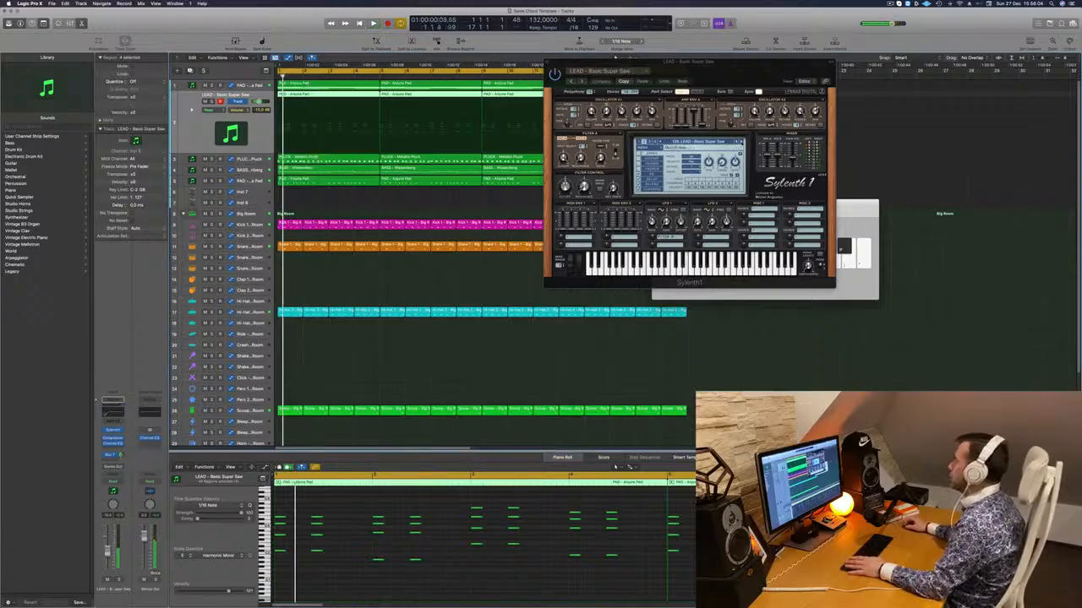
Advance the lead track's Sylenth1 preset to LEAD - Bass Lead.
{"action": "left_click", "coordinate": [741, 142]}
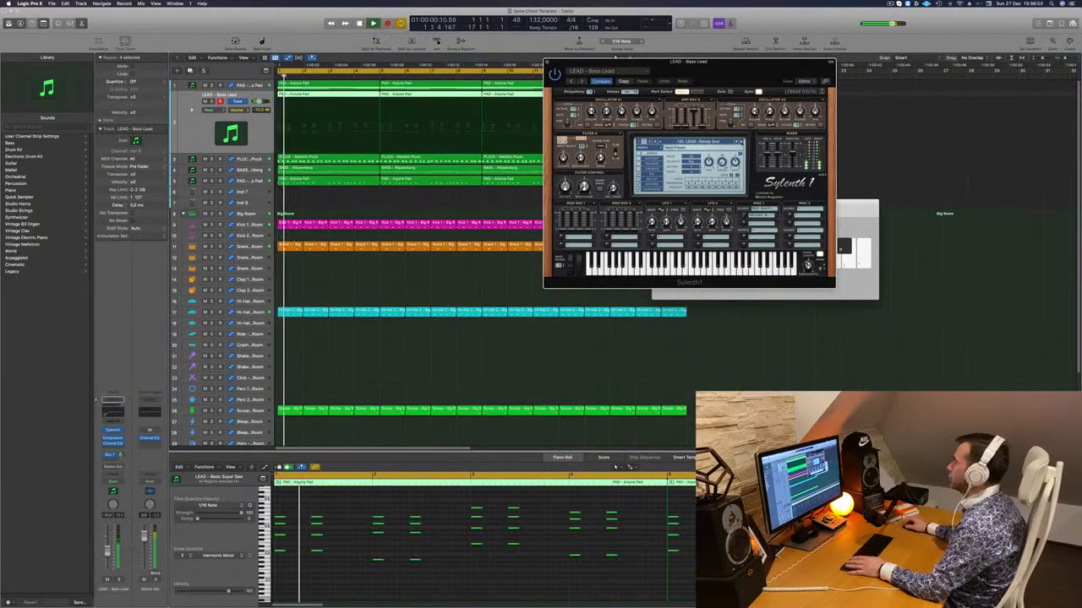
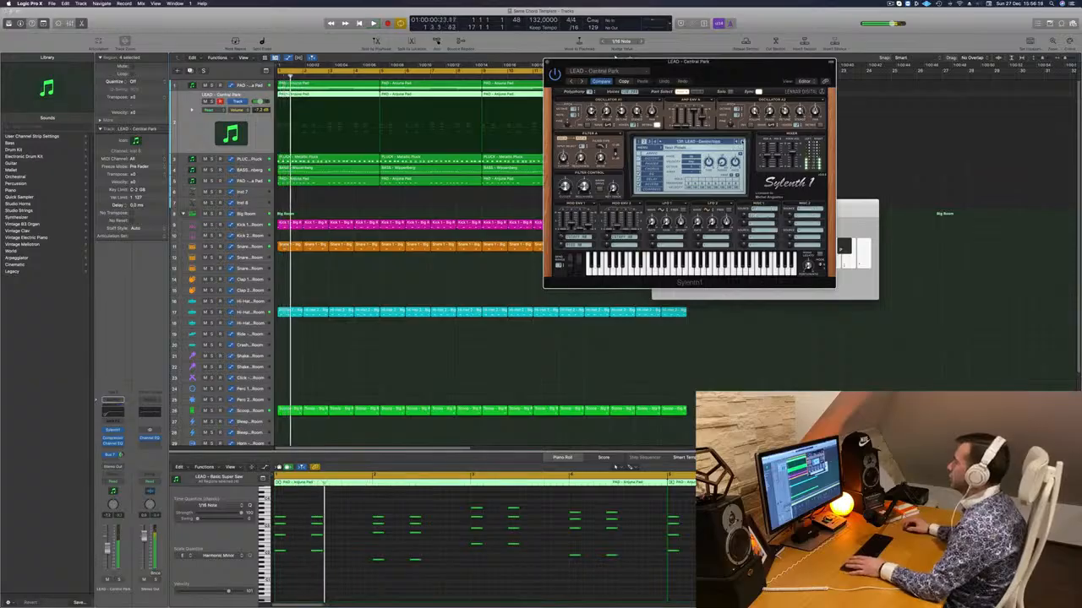
Audition the Discover Trance lead preset and lower the lead track's volume to -13.4 dB.
{"action": "left_click", "coordinate": [743, 142]}
{"action": "key", "text": "space"}
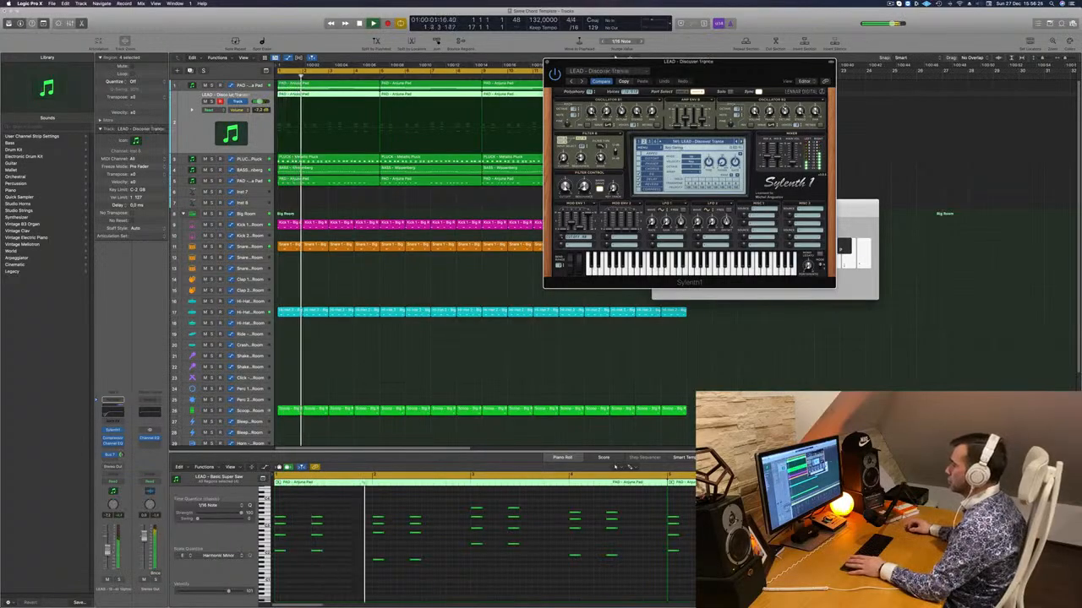
{"action": "left_click", "coordinate": [109, 551]}
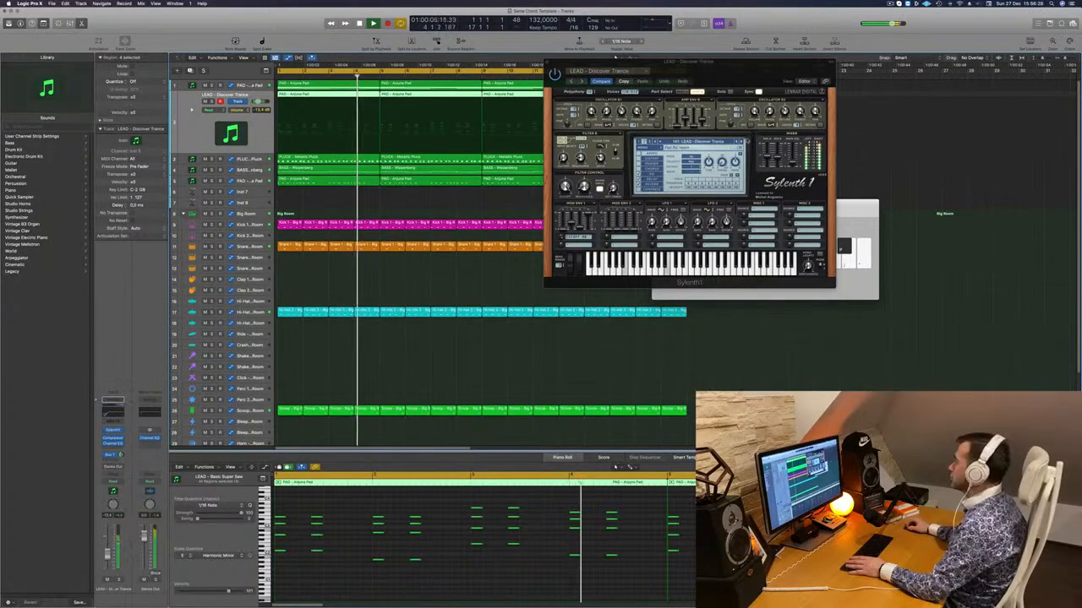
Audition the lead presets from Distorted Chord through Distorted Pleasure to Downpipe, replaying the mix with each one.
{"action": "left_click", "coordinate": [743, 142]}
{"action": "key", "text": "space"}
{"action": "key", "text": "space"}
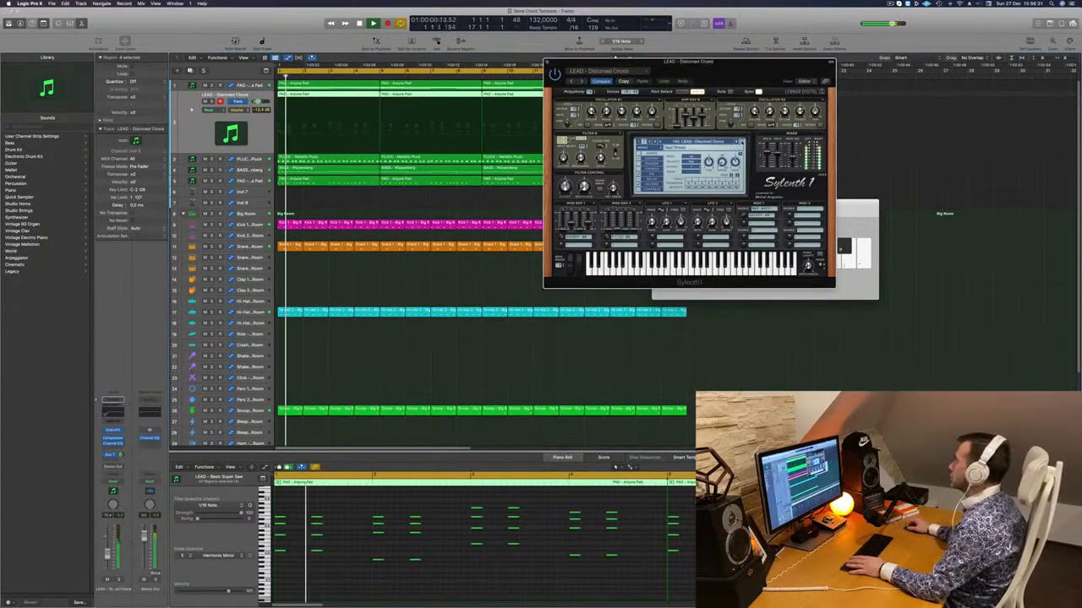
{"action": "left_click", "coordinate": [743, 142]}
{"action": "key", "text": "space"}
{"action": "left_click", "coordinate": [743, 142]}
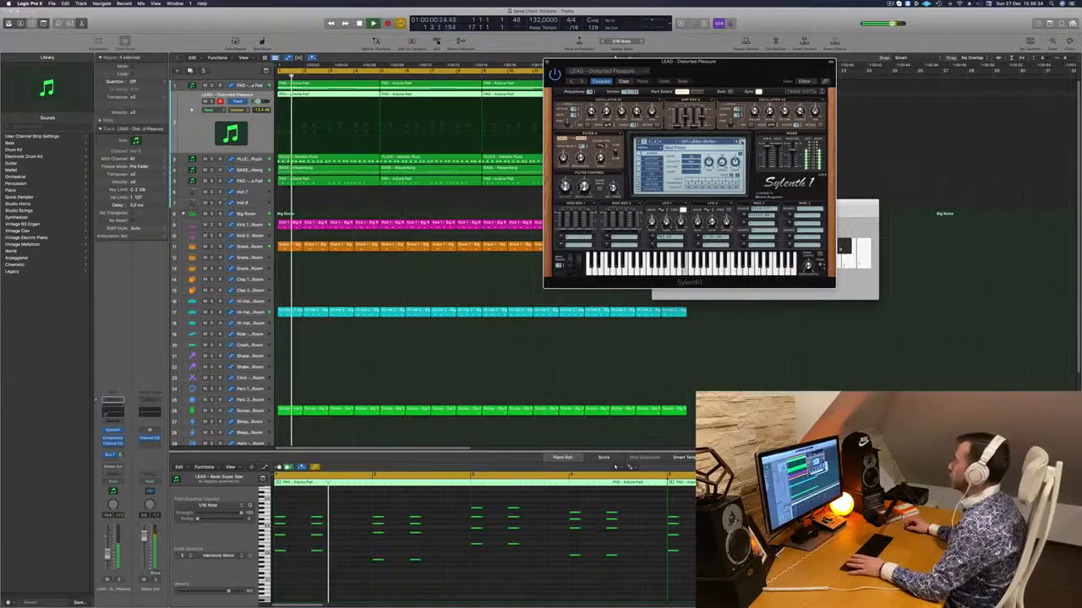
{"action": "key", "text": "space"}
{"action": "left_click", "coordinate": [742, 142]}
{"action": "key", "text": "space"}
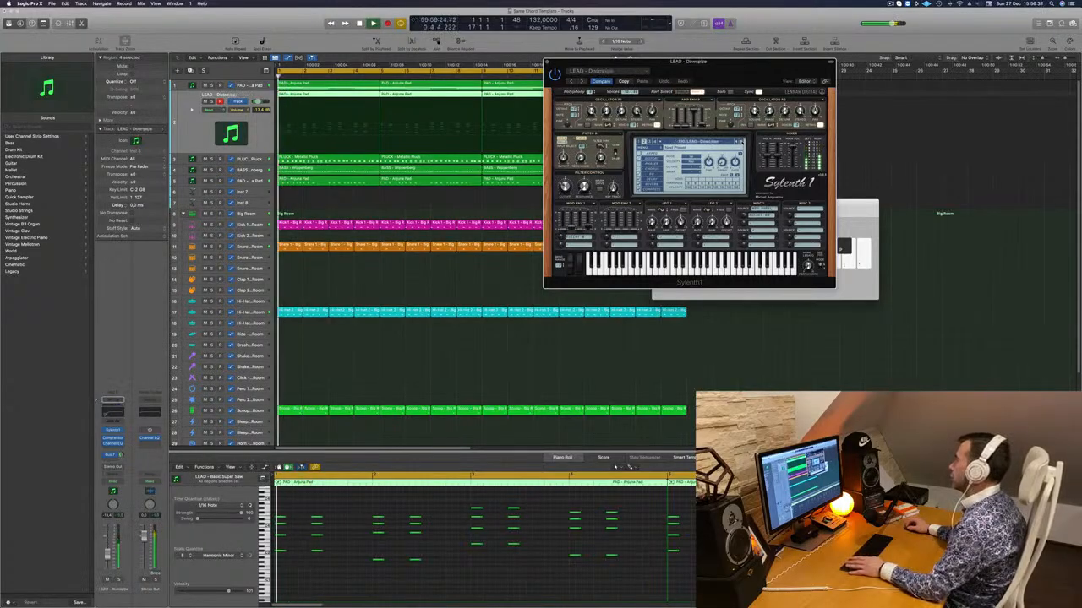
Step through the lead presets after Downpipe up to Electro Square, replaying the chords with each sound.
{"action": "key", "text": "space"}
{"action": "left_click", "coordinate": [743, 142]}
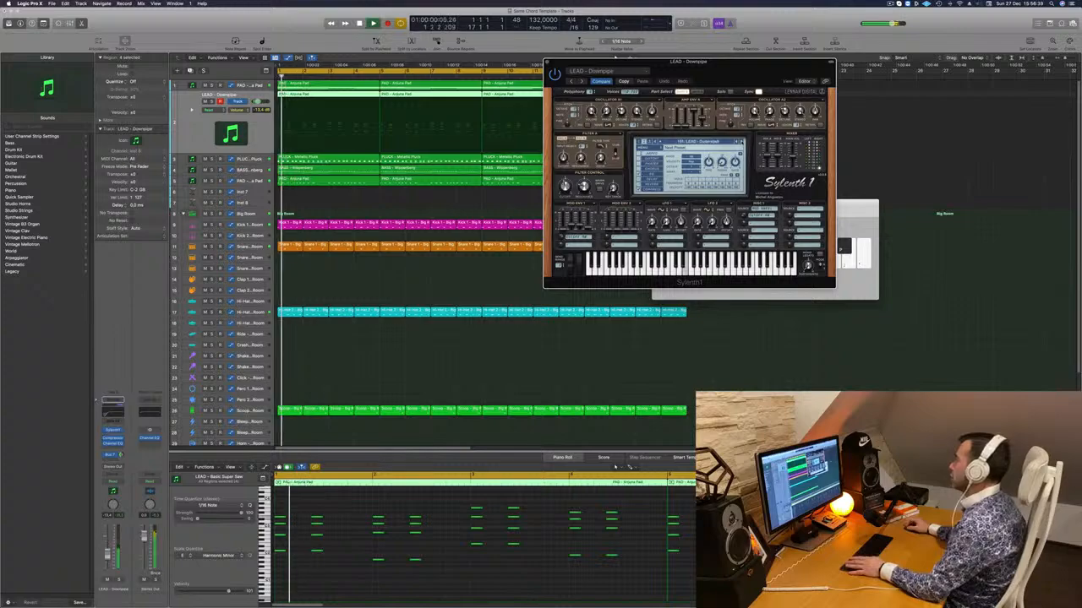
{"action": "left_click", "coordinate": [742, 142]}
{"action": "key", "text": "space"}
{"action": "key", "text": "space"}
{"action": "left_click", "coordinate": [742, 142]}
{"action": "key", "text": "space"}
{"action": "key", "text": "space"}
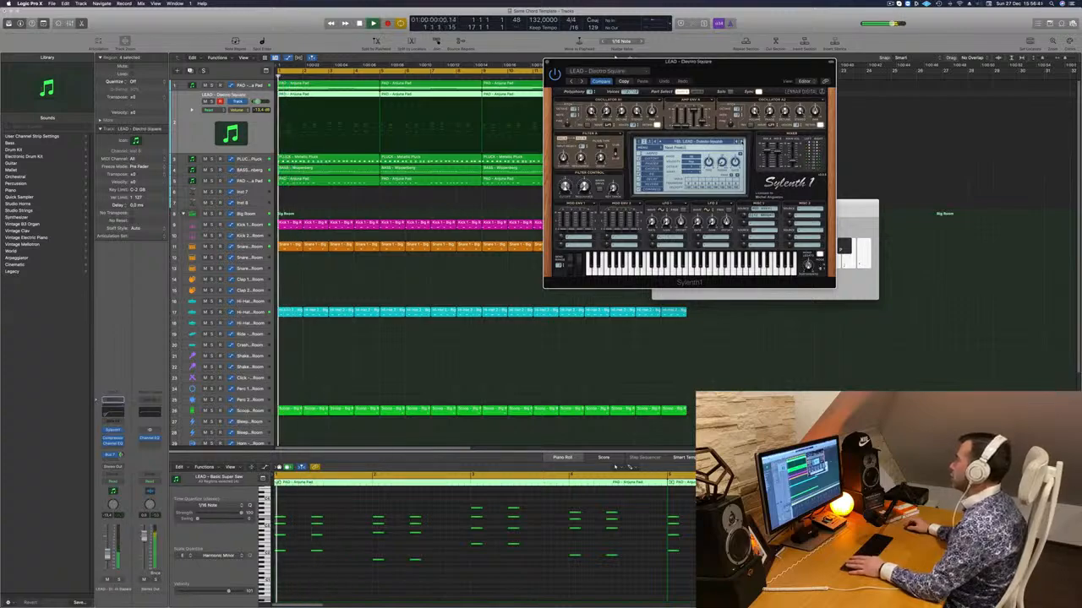
Audition the lead presets following Electro Square up to Feelin' Fine against the full mix.
{"action": "left_click", "coordinate": [743, 142]}
{"action": "left_click", "coordinate": [743, 142]}
{"action": "key", "text": "space"}
{"action": "key", "text": "space"}
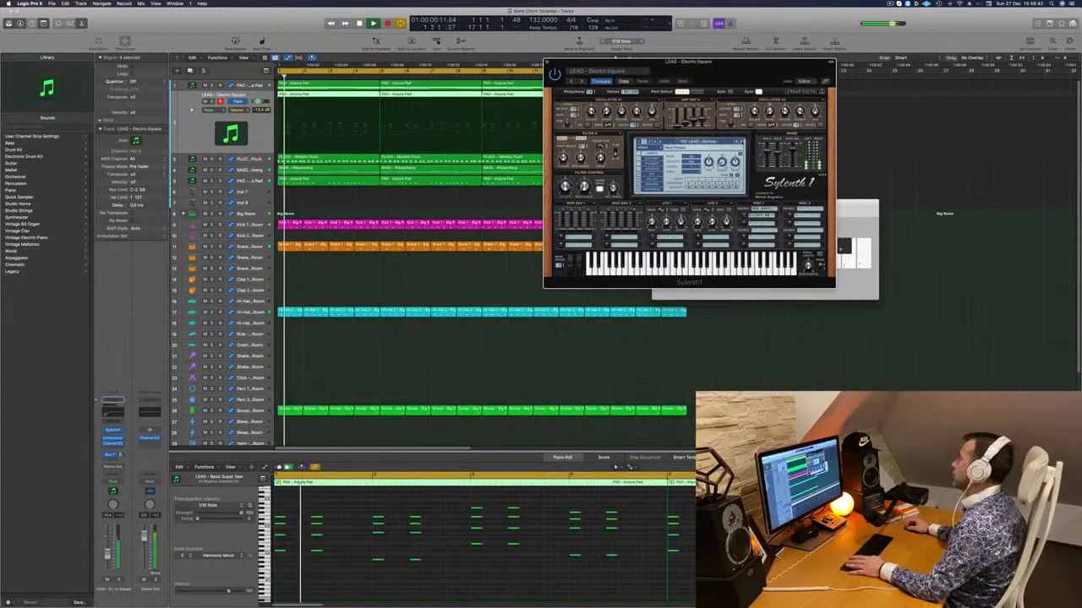
{"action": "left_click", "coordinate": [743, 142]}
{"action": "key", "text": "space"}
{"action": "key", "text": "space"}
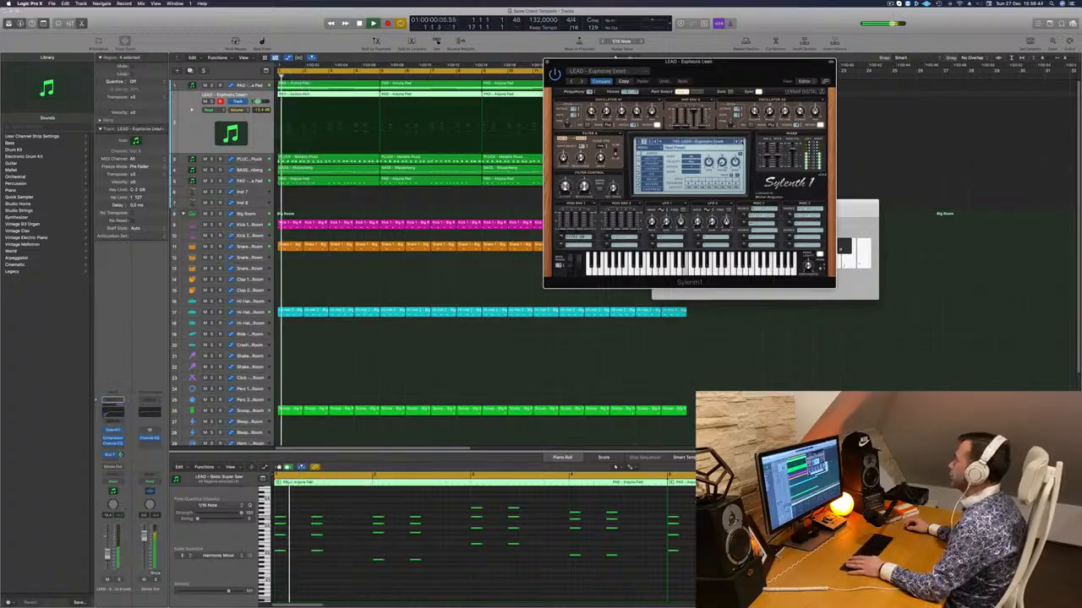
{"action": "left_click", "coordinate": [743, 142]}
{"action": "key", "text": "space"}
{"action": "key", "text": "space"}
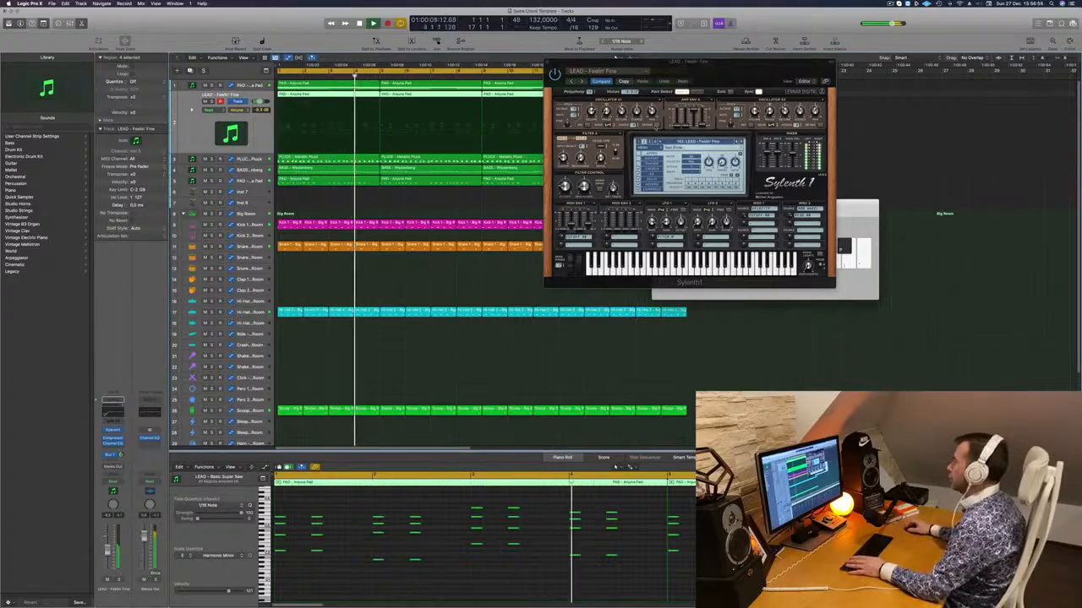
Audition the lead presets from Fly Away to From Above, restarting playback for each one.
{"action": "left_click", "coordinate": [743, 142]}
{"action": "key", "text": "space"}
{"action": "key", "text": "space"}
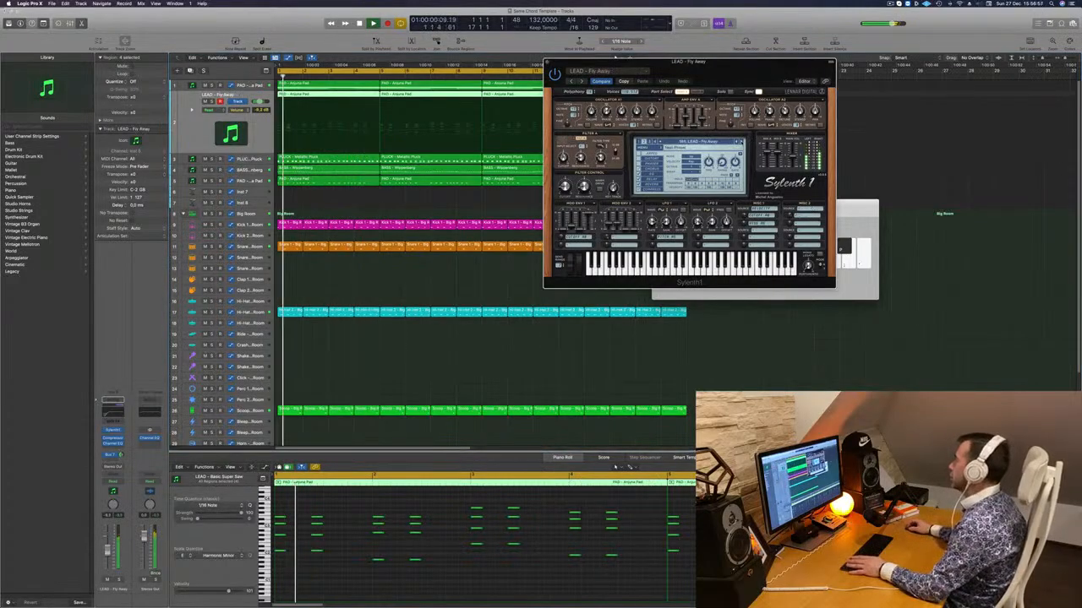
{"action": "key", "text": "space"}
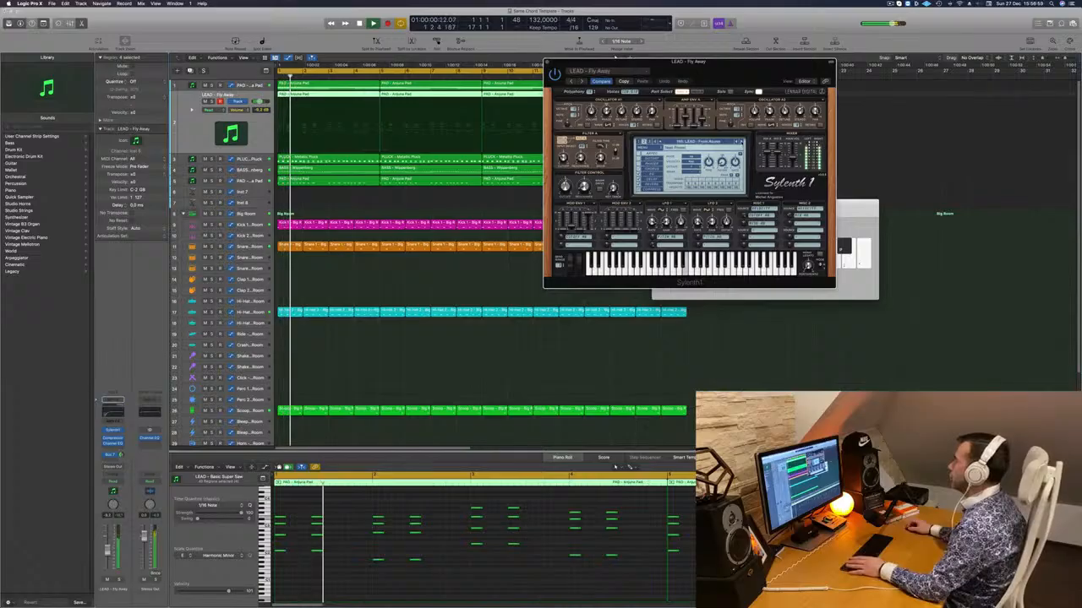
{"action": "left_click", "coordinate": [741, 142]}
{"action": "key", "text": "space"}
{"action": "key", "text": "space"}
Move the Sylenth1 window clear of the first regions, replay the From Above preset and lower the lead track's volume.
{"action": "left_click_drag", "start_coordinate": [738, 62], "coordinate": [754, 62]}
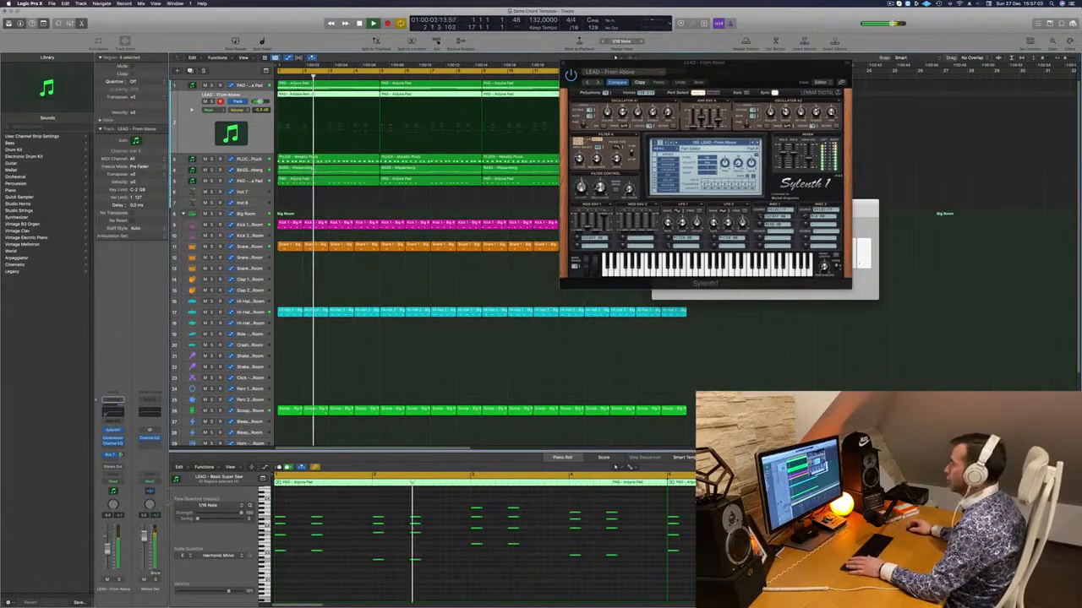
{"action": "key", "text": "space"}
{"action": "key", "text": "space"}
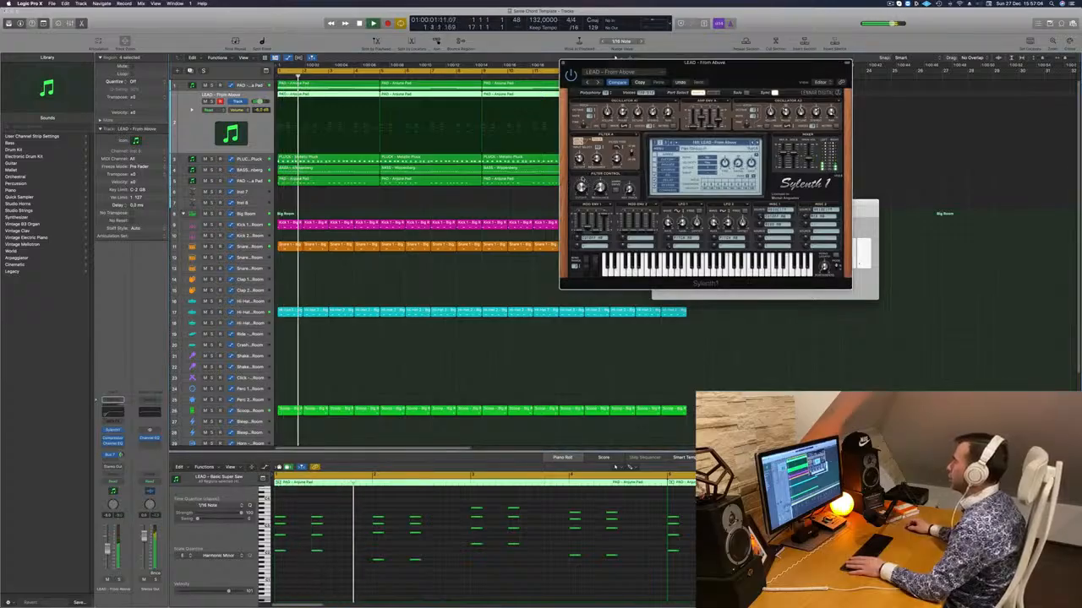
{"action": "left_click_drag", "start_coordinate": [755, 62], "coordinate": [844, 70]}
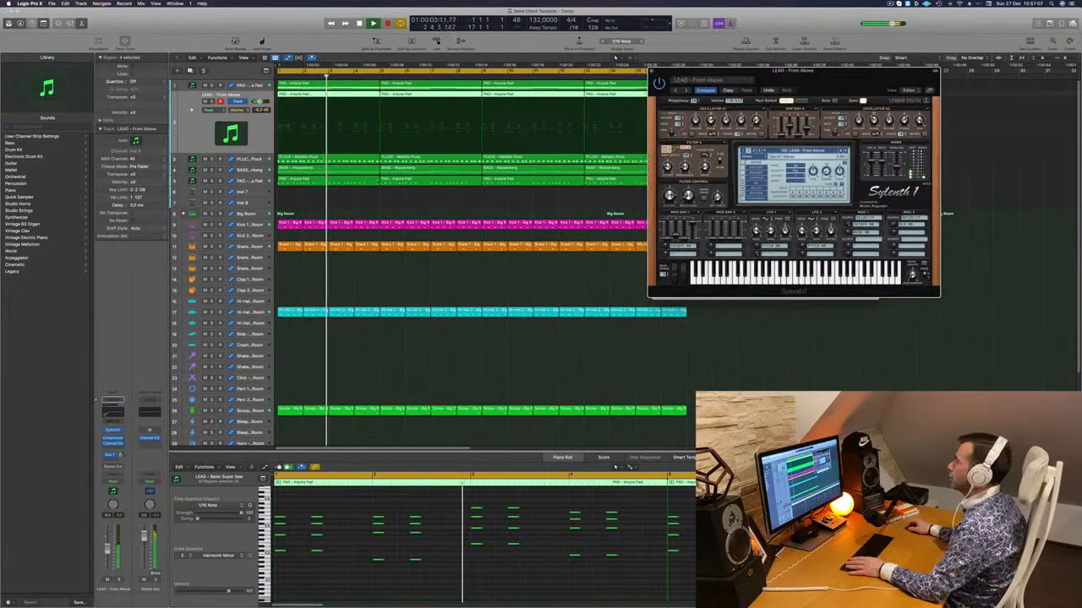
{"action": "left_click_drag", "start_coordinate": [261, 101], "coordinate": [257, 102]}
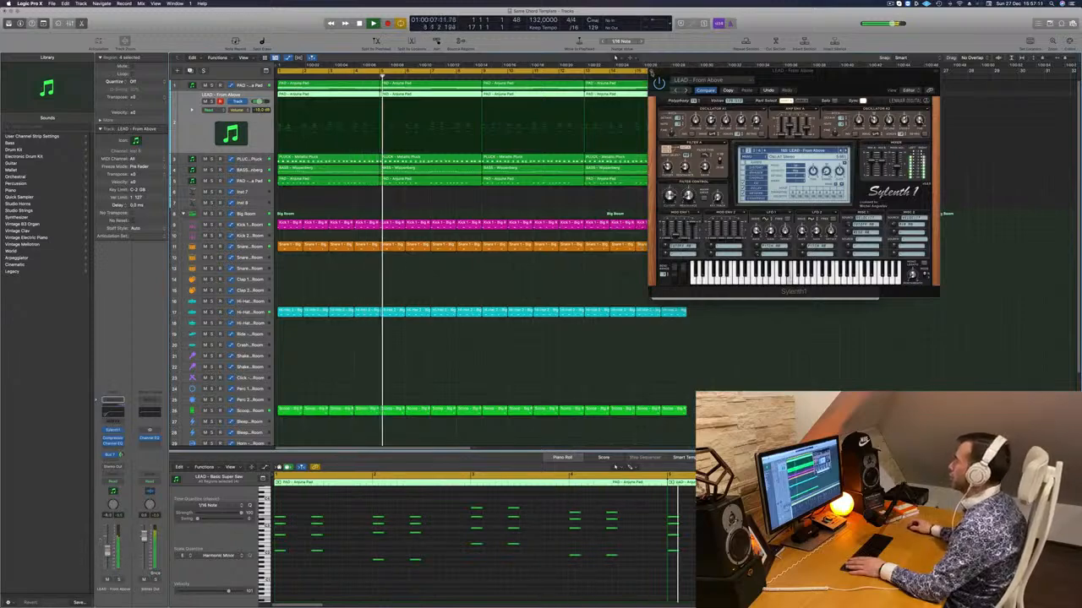
Reposition the Musical Typing window over the middle of the arrangement and reopen Sylenth1 on the From Above lead track.
{"action": "key", "text": "super+k"}
{"action": "left_click_drag", "start_coordinate": [765, 204], "coordinate": [570, 256]}
{"action": "left_click", "coordinate": [256, 159]}
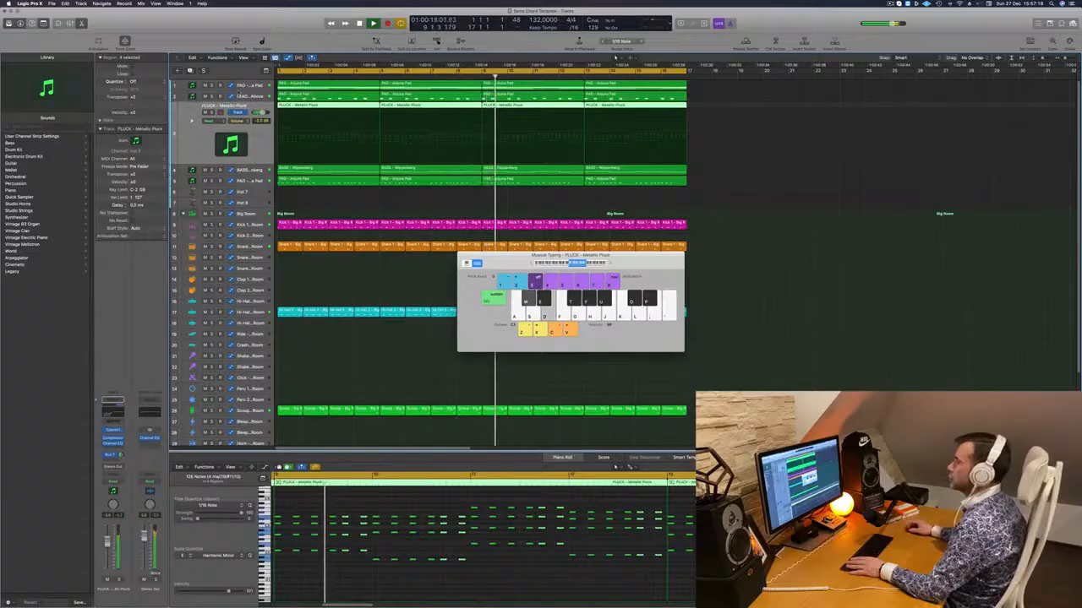
{"action": "key", "text": "Up"}
{"action": "key", "text": "Return"}
{"action": "left_click", "coordinate": [112, 430]}
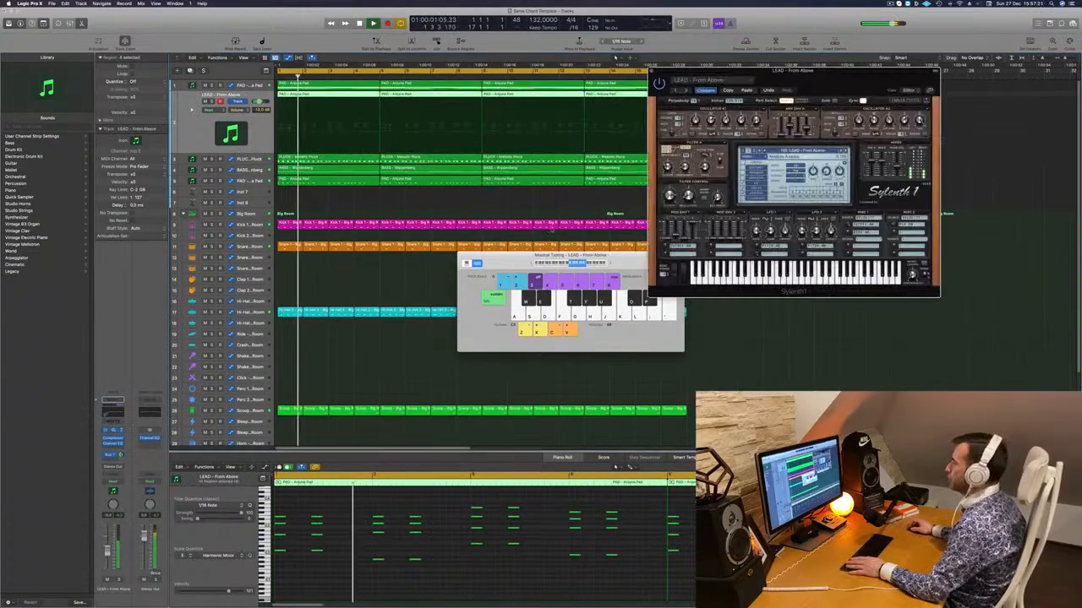
Audition the lead presets from Funky Chord through Hammond B3 Organ to Hardcore 1 from the song start.
{"action": "left_click", "coordinate": [843, 153]}
{"action": "key", "text": "Return"}
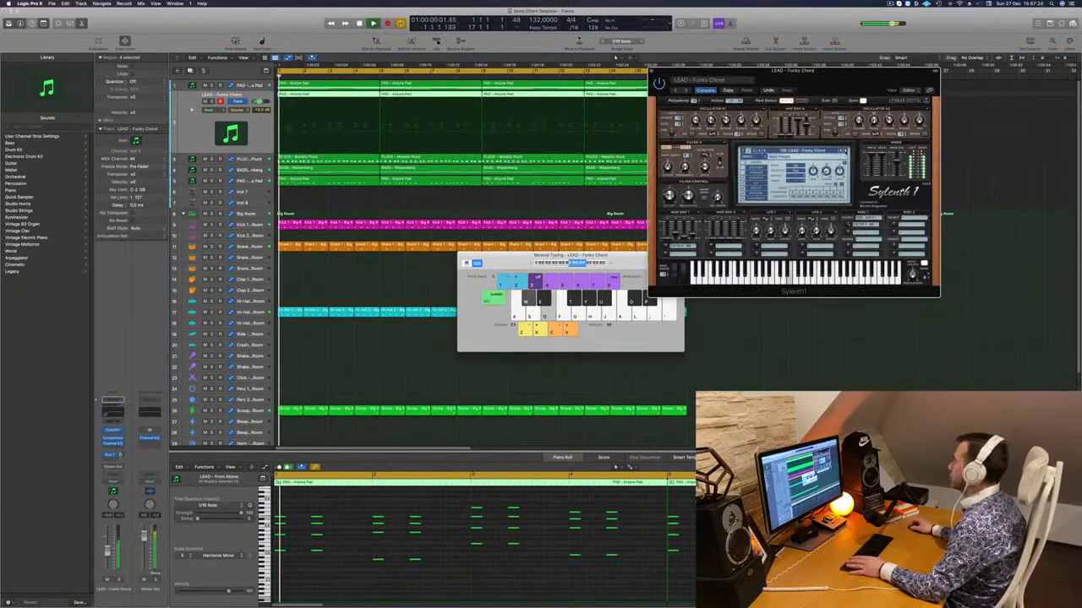
{"action": "left_click", "coordinate": [843, 152]}
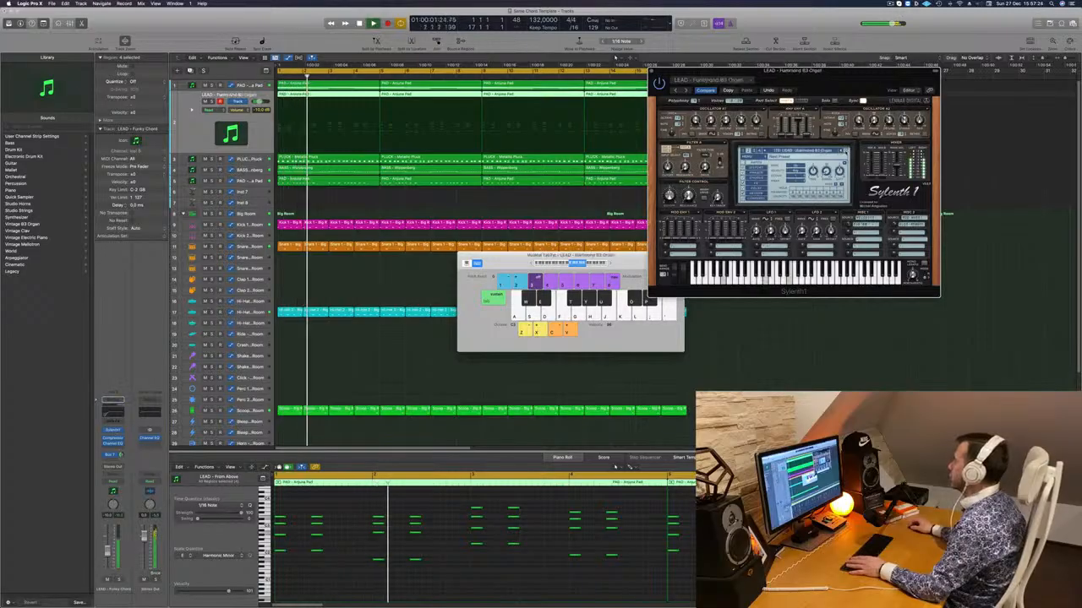
{"action": "left_click", "coordinate": [845, 152]}
{"action": "key", "text": "Return"}
{"action": "left_click", "coordinate": [845, 152]}
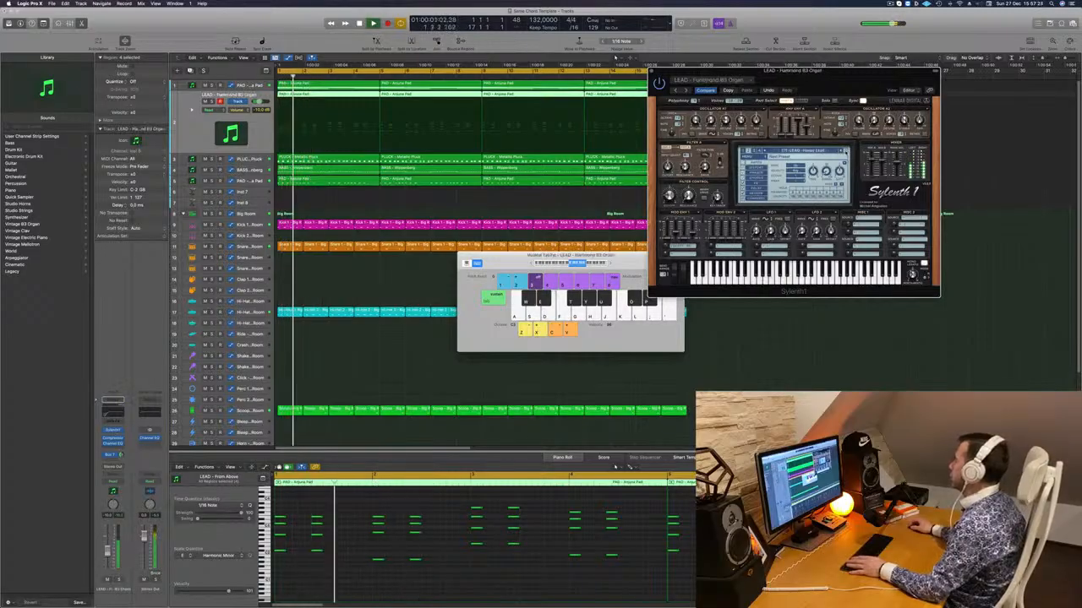
{"action": "key", "text": "Return"}
{"action": "left_click", "coordinate": [845, 153]}
Load the Supersaw 1 lead preset from the preset list and move the Sylenth1 window over the arrangement's centre.
{"action": "left_click", "coordinate": [822, 151]}
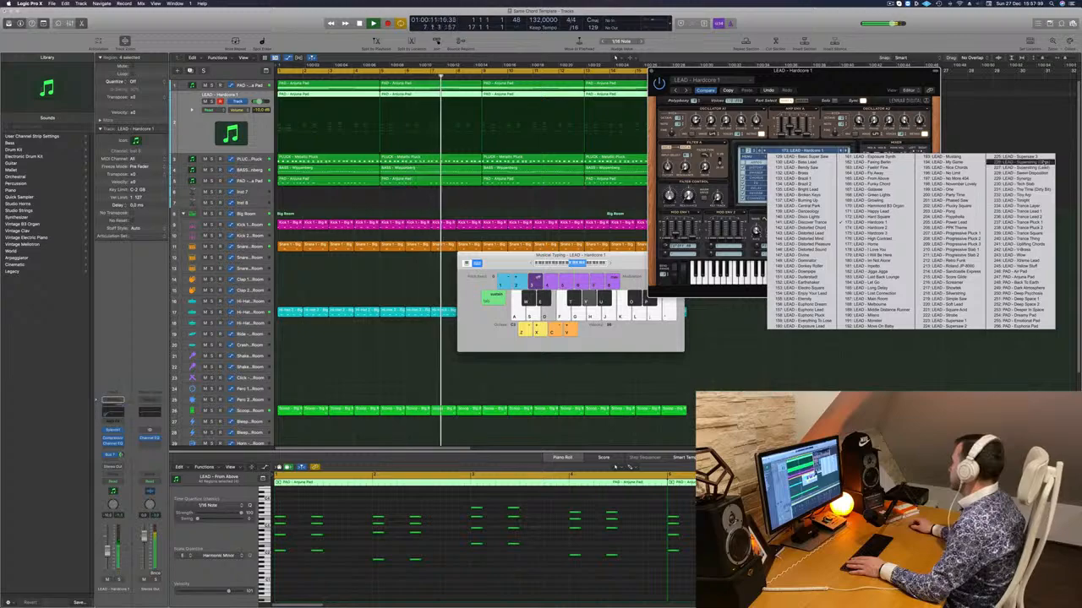
{"action": "left_click", "coordinate": [945, 322]}
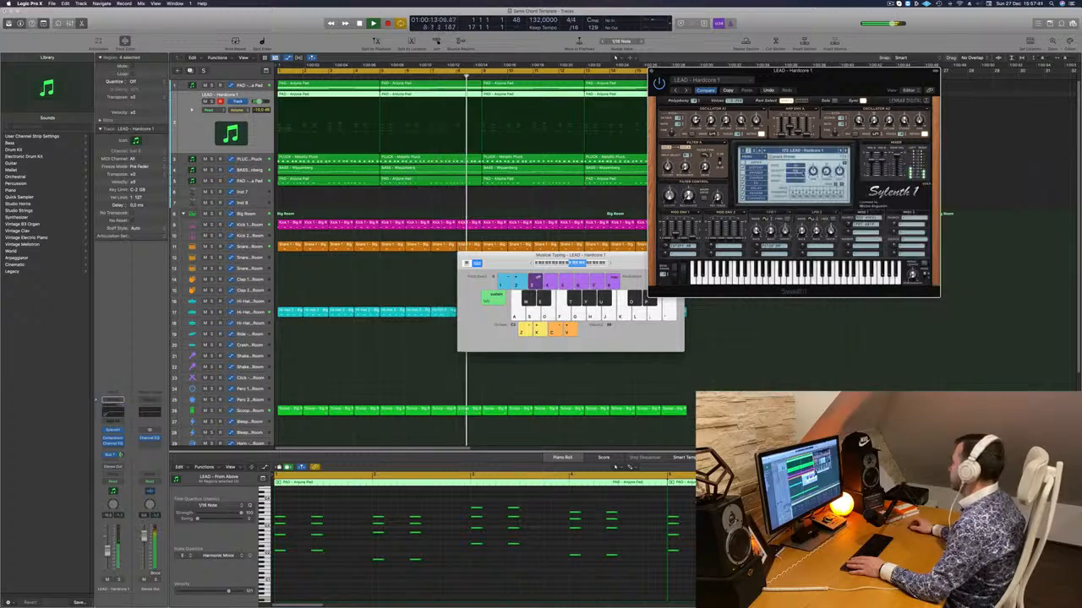
{"action": "left_click_drag", "start_coordinate": [819, 90], "coordinate": [686, 138]}
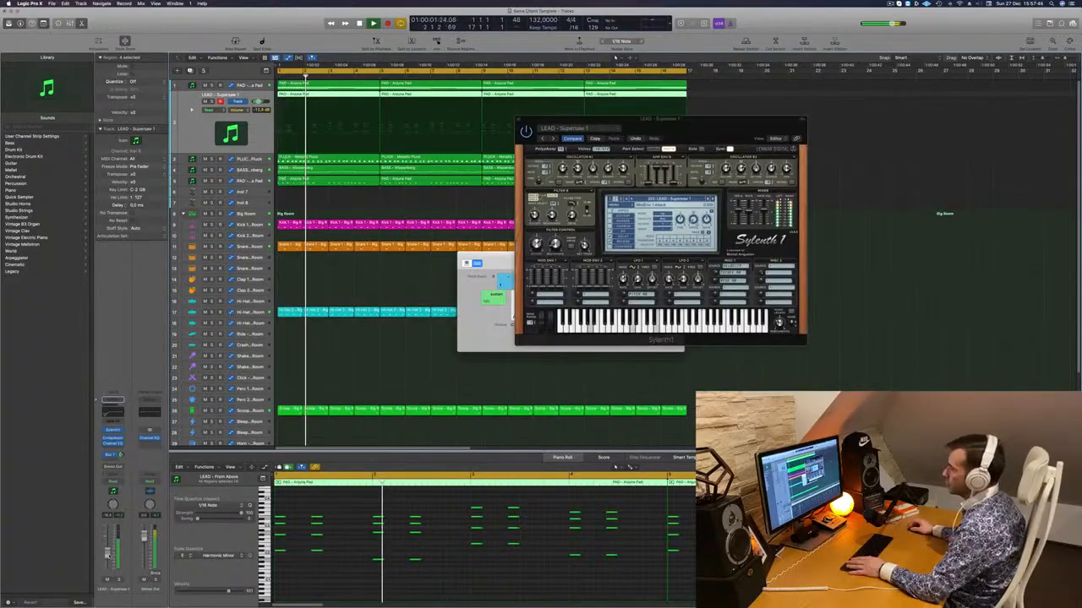
{"action": "key", "text": "space"}
Audition Supersaw 2 and the lead presets following it, replaying the mix from the start.
{"action": "left_click", "coordinate": [713, 199]}
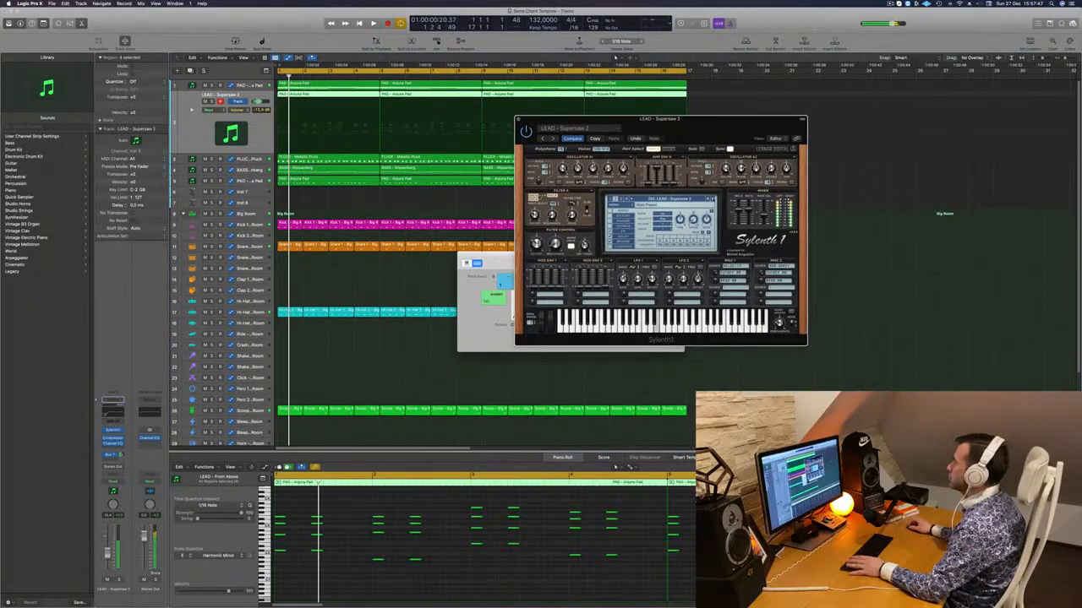
{"action": "key", "text": "space"}
{"action": "key", "text": "space"}
{"action": "key", "text": "space"}
{"action": "key", "text": "space"}
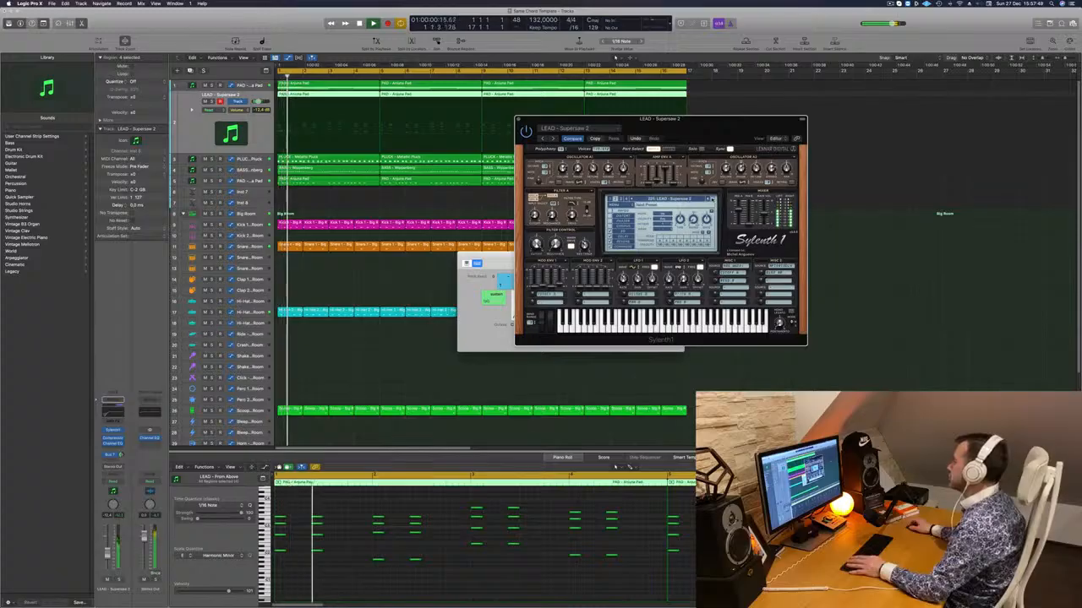
{"action": "left_click", "coordinate": [714, 199]}
{"action": "key", "text": "space"}
{"action": "key", "text": "space"}
Load the Trance Layer lead preset from the preset list and play it in the mix from the start.
{"action": "left_click", "coordinate": [683, 199]}
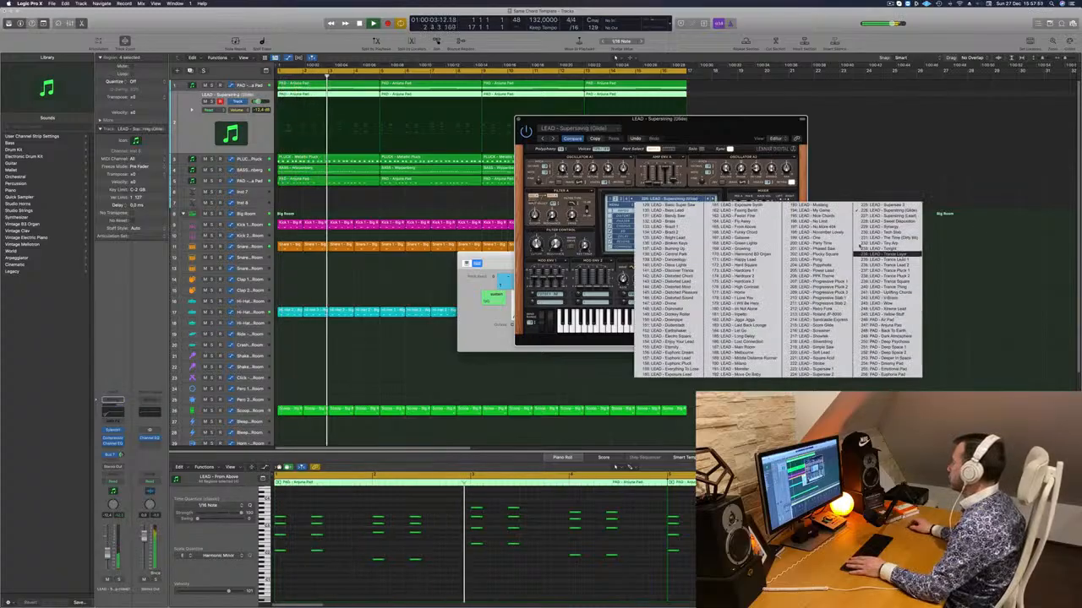
{"action": "left_click", "coordinate": [901, 254]}
{"action": "key", "text": "space"}
{"action": "key", "text": "space"}
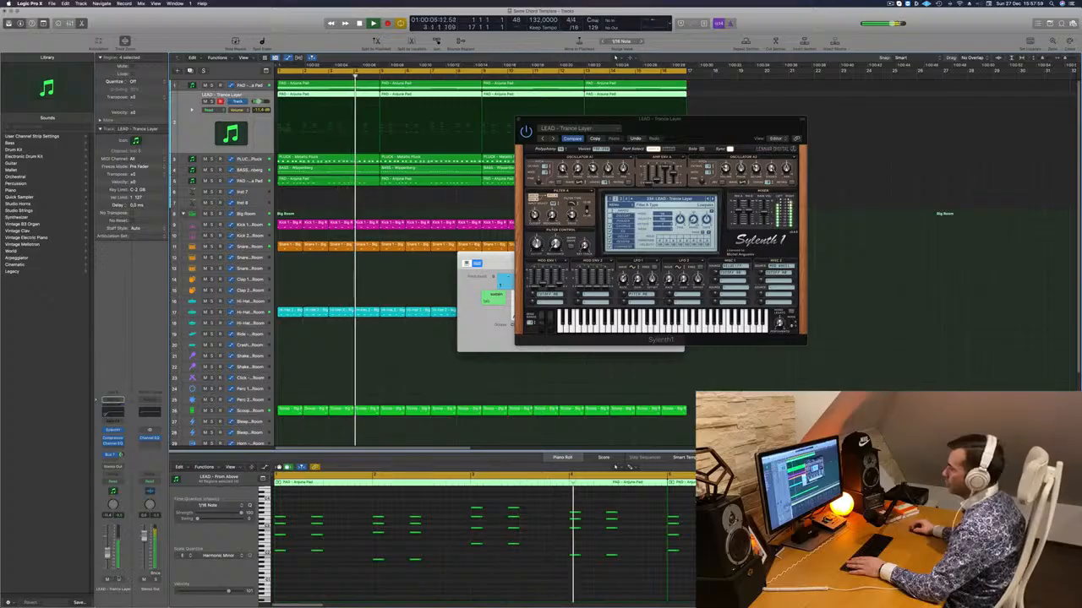
Compare the Trance Layer lead in solo with the full mix played from the start.
{"action": "key", "text": "s"}
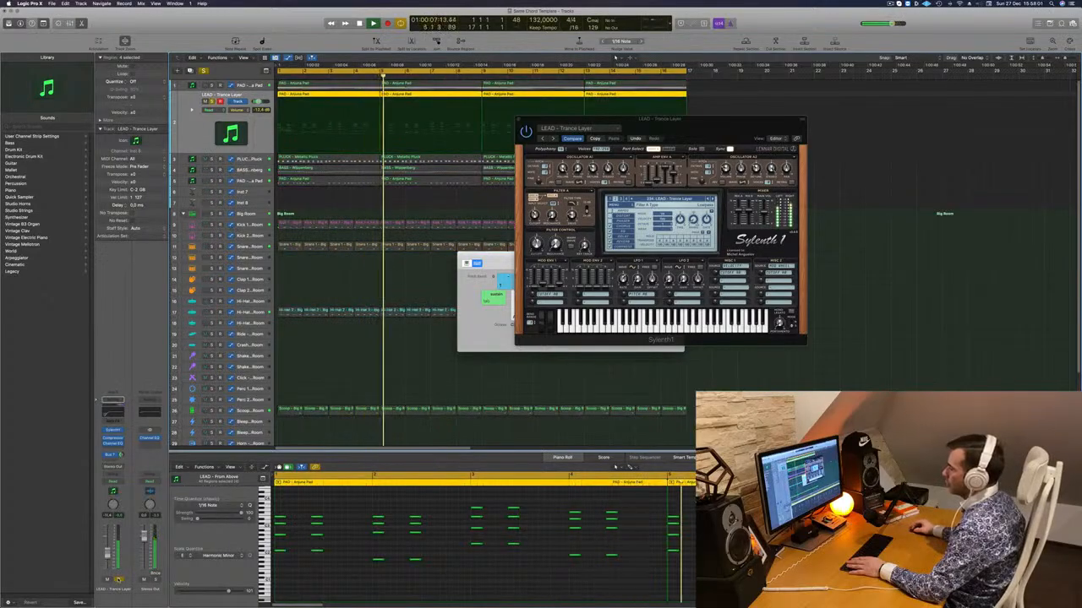
{"action": "key", "text": "s"}
{"action": "key", "text": "Return"}
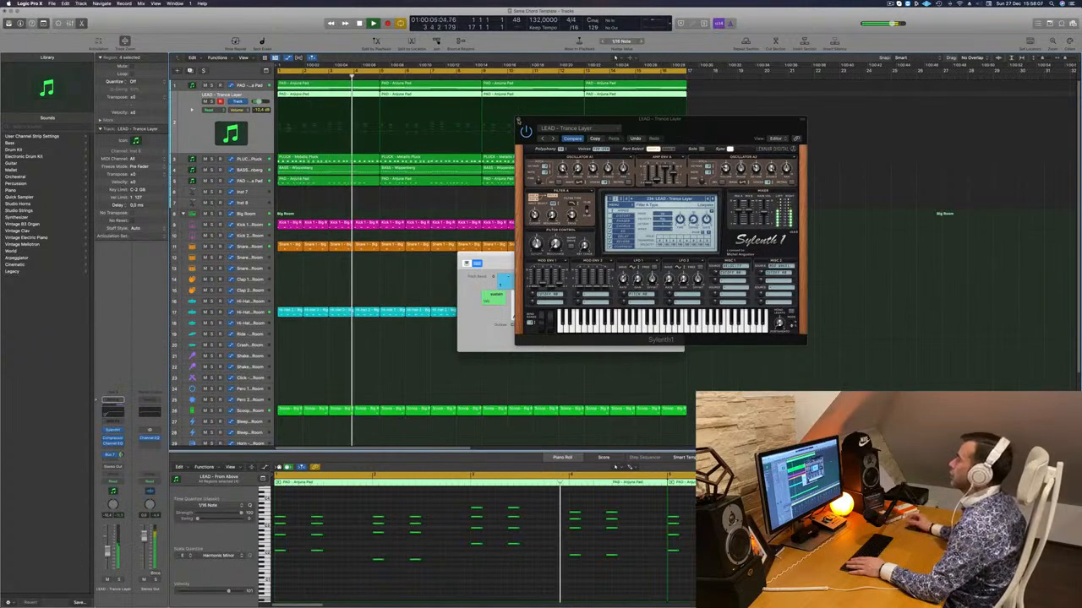
Close the Sylenth1 window, clear the region selection and restart the arrangement from the beginning.
{"action": "left_click", "coordinate": [518, 120]}
{"action": "left_click", "coordinate": [371, 206]}
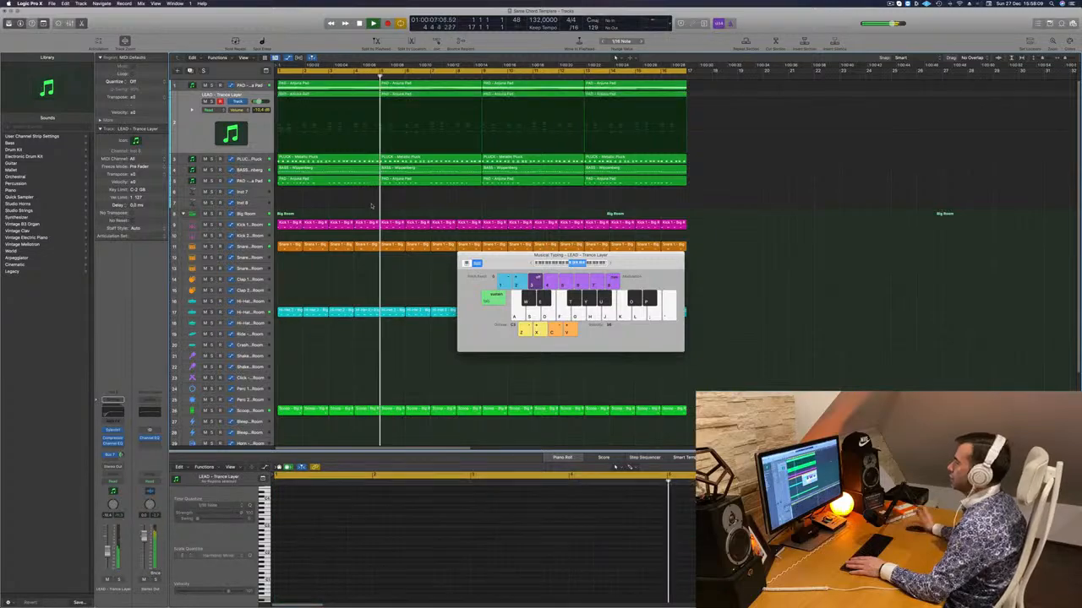
{"action": "key", "text": "Return"}
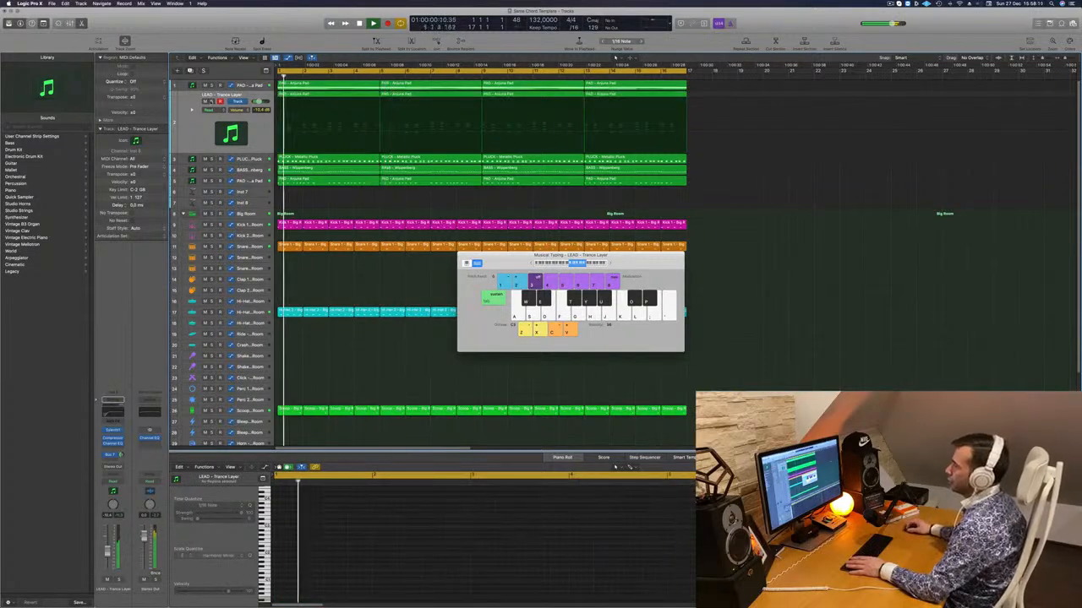
Solo and unsolo the Trance Layer track to check it, reselect the track and replay the mix from the start.
{"action": "left_click", "coordinate": [212, 102]}
{"action": "left_click", "coordinate": [211, 101]}
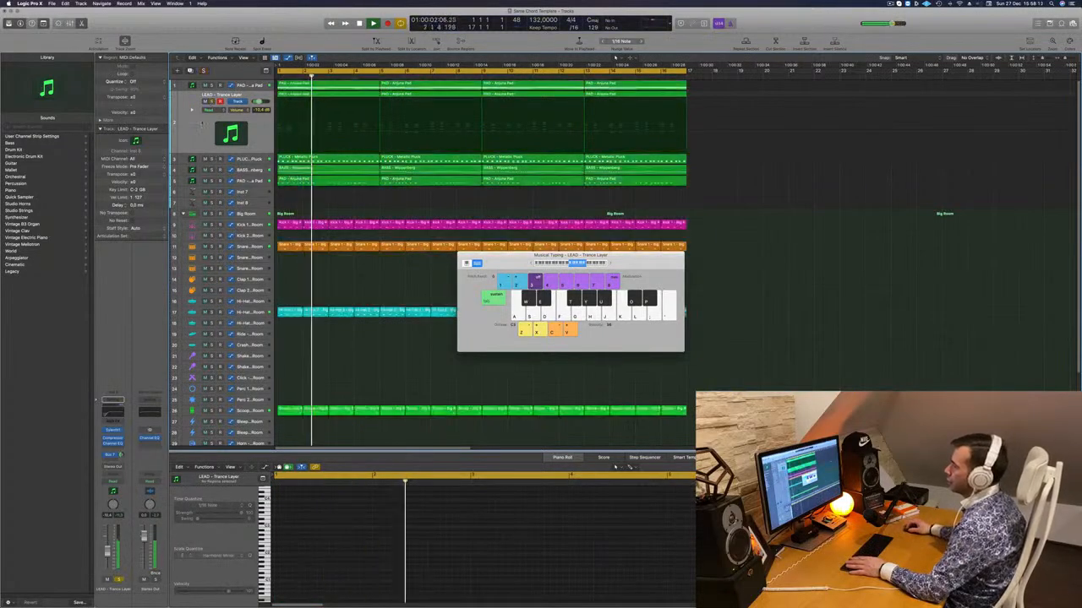
{"action": "left_click", "coordinate": [207, 124]}
{"action": "key", "text": "Return"}
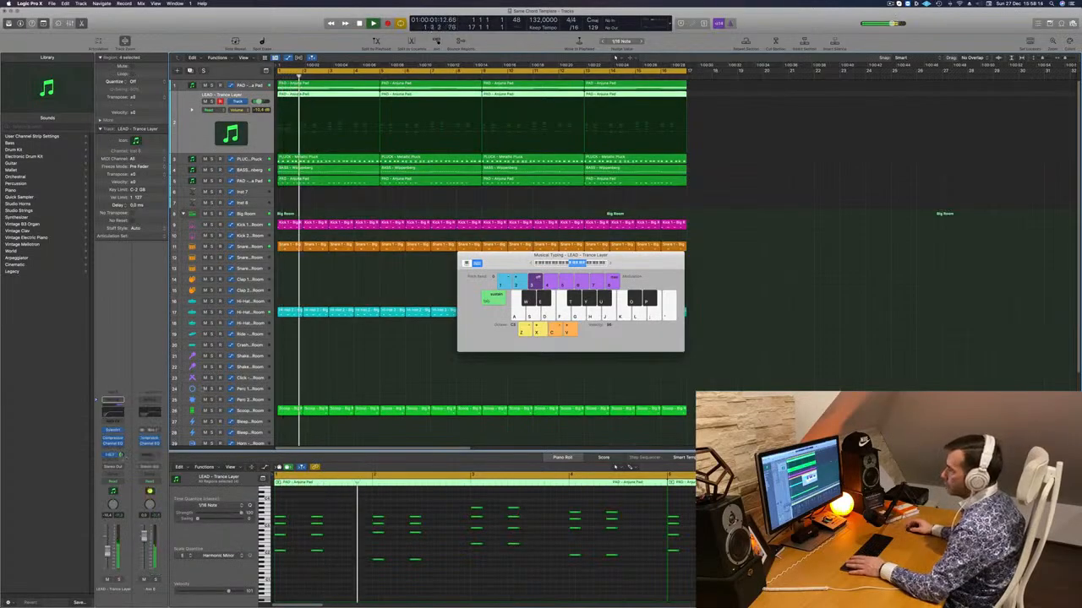
Replay the mix from the start, reselect the Trance Layer track briefly and clear the region selection while listening.
{"action": "key", "text": "Return"}
{"action": "left_click", "coordinate": [325, 195]}
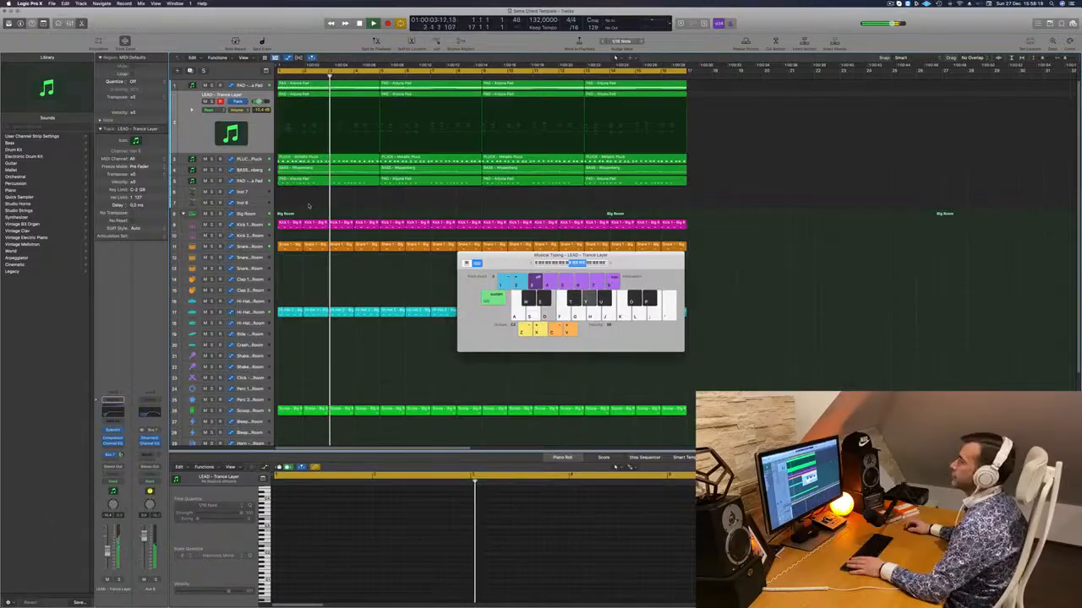
{"action": "left_click", "coordinate": [191, 137]}
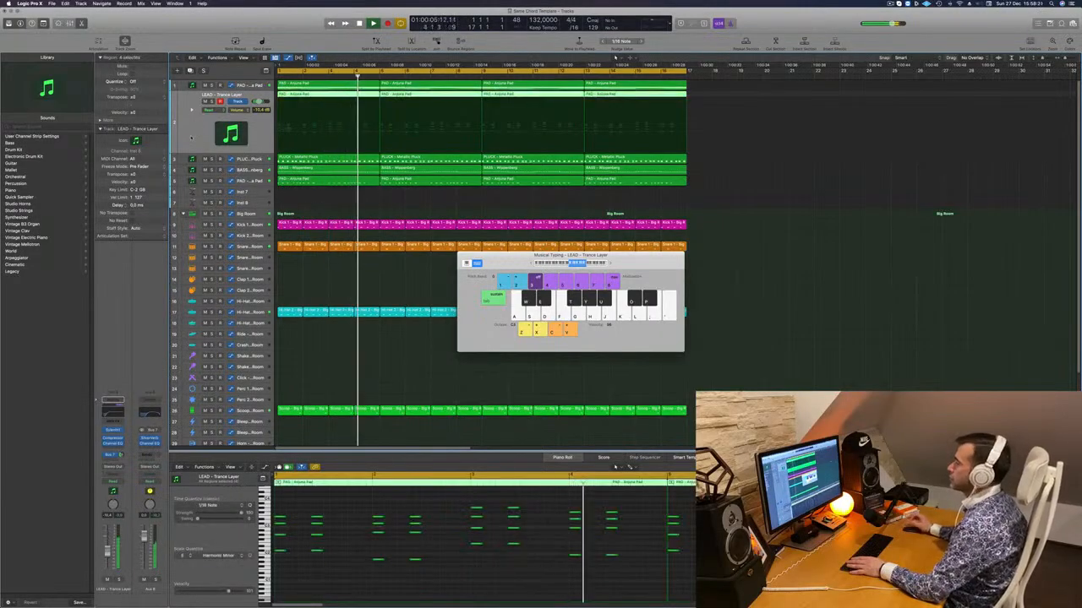
{"action": "left_click", "coordinate": [316, 200]}
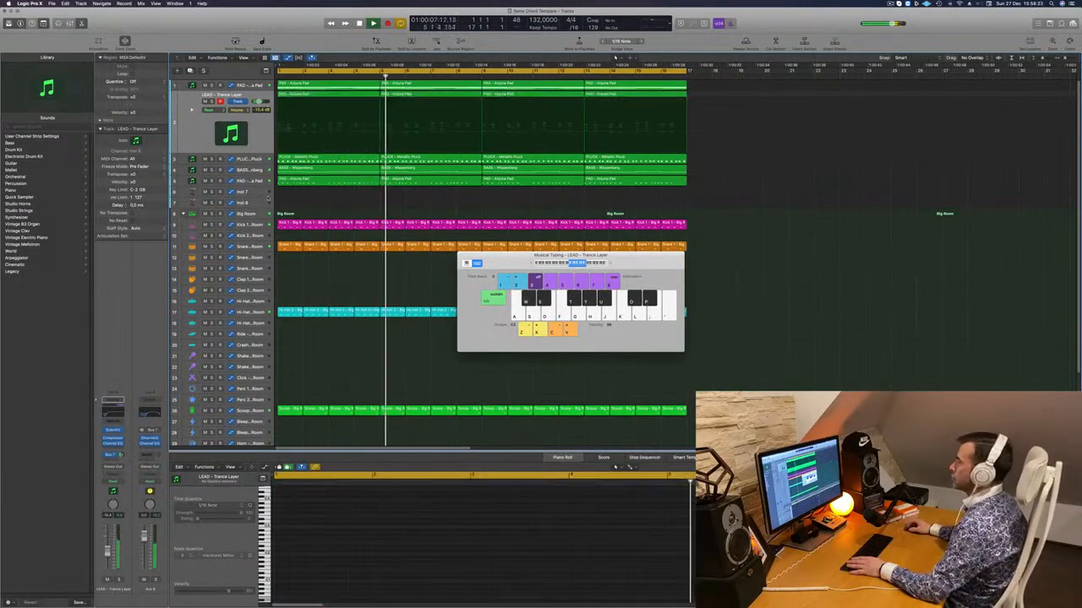
Expand the Roland TR-909 kit to show its individual drum tracks, with the Musical Typing window moved aside.
{"action": "scroll", "coordinate": [423, 220], "scroll_direction": "down", "scroll_amount": 5}
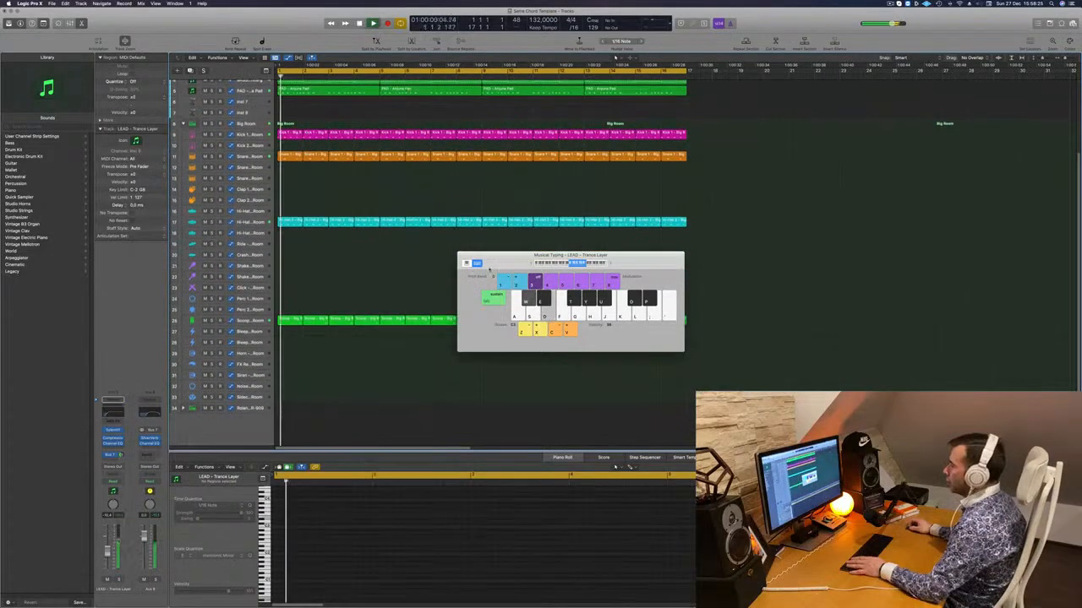
{"action": "left_click_drag", "start_coordinate": [487, 251], "coordinate": [622, 247]}
{"action": "left_click", "coordinate": [241, 410]}
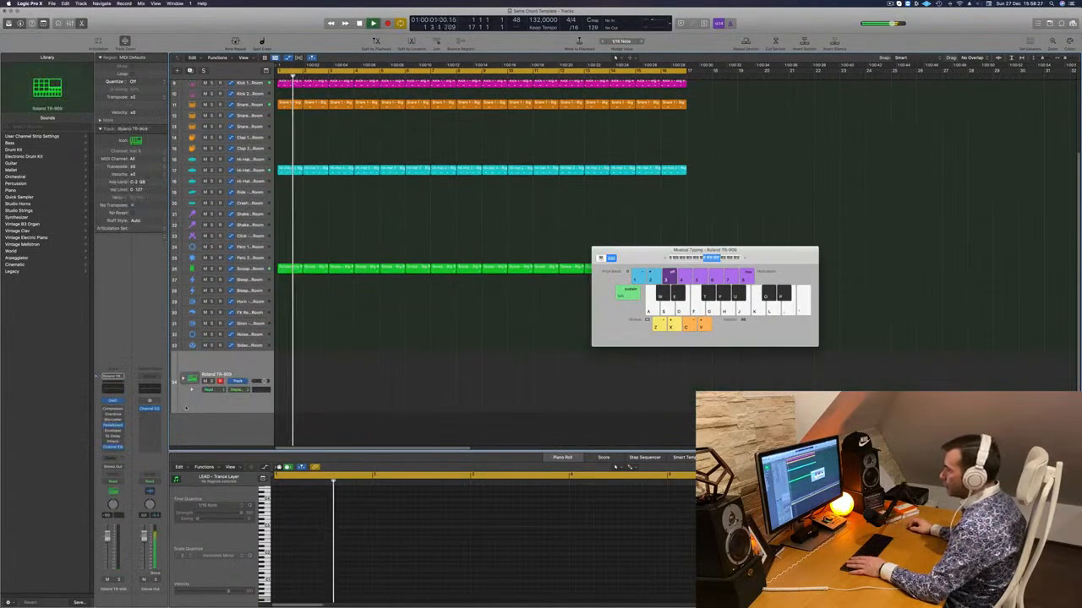
{"action": "scroll", "coordinate": [348, 194], "scroll_direction": "down", "scroll_amount": 6}
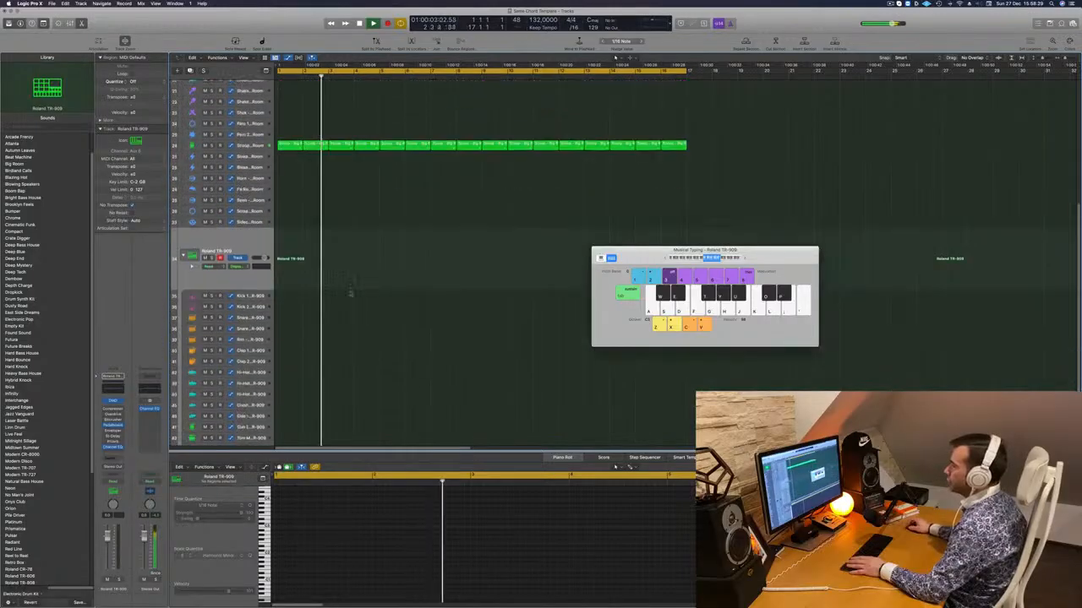
{"action": "scroll", "coordinate": [347, 194], "scroll_direction": "up", "scroll_amount": 2}
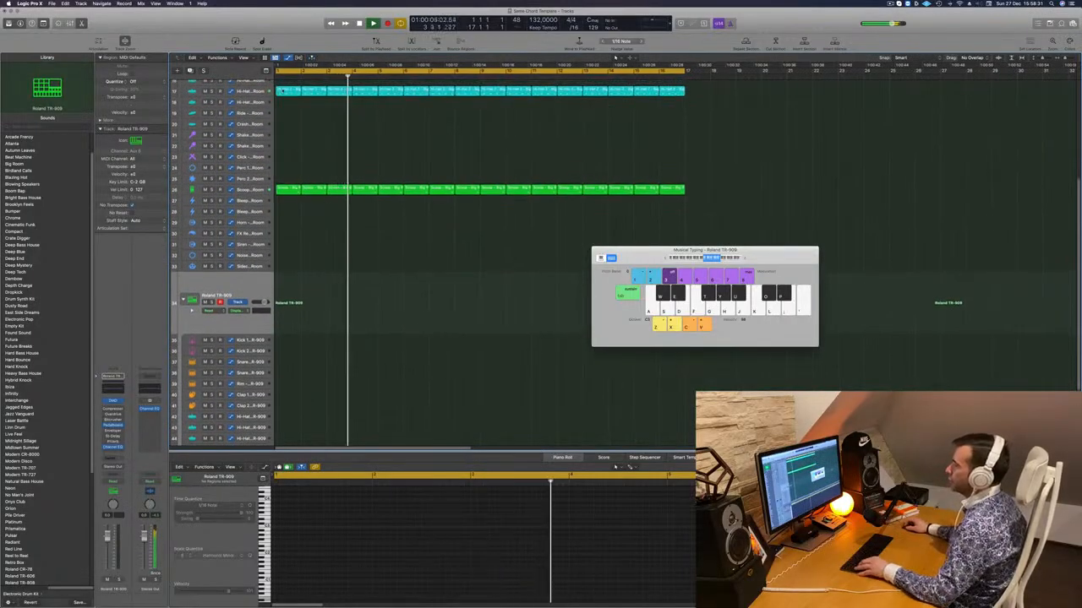
Copy the first hi-hat region of the Big Room kit to bar 1 of the Roland TR-909 Hi-Hat Closed track.
{"action": "left_click_drag", "start_coordinate": [287, 90], "coordinate": [296, 436]}
{"action": "scroll", "coordinate": [296, 388], "scroll_direction": "down", "scroll_amount": 3}
{"action": "scroll", "coordinate": [296, 388], "scroll_direction": "down", "scroll_amount": 2}
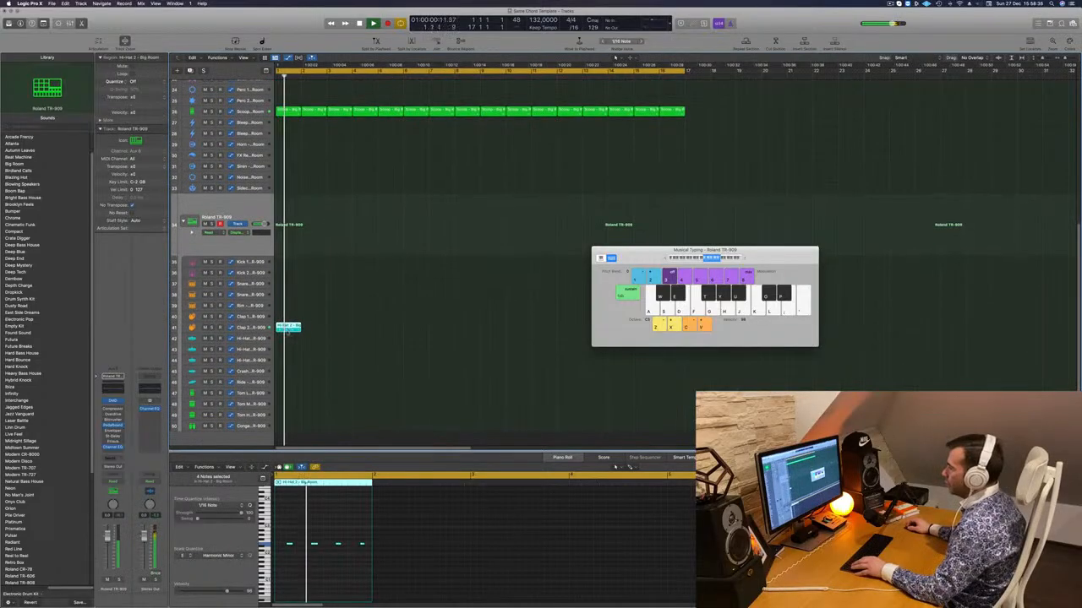
{"action": "left_click_drag", "start_coordinate": [286, 331], "coordinate": [273, 340]}
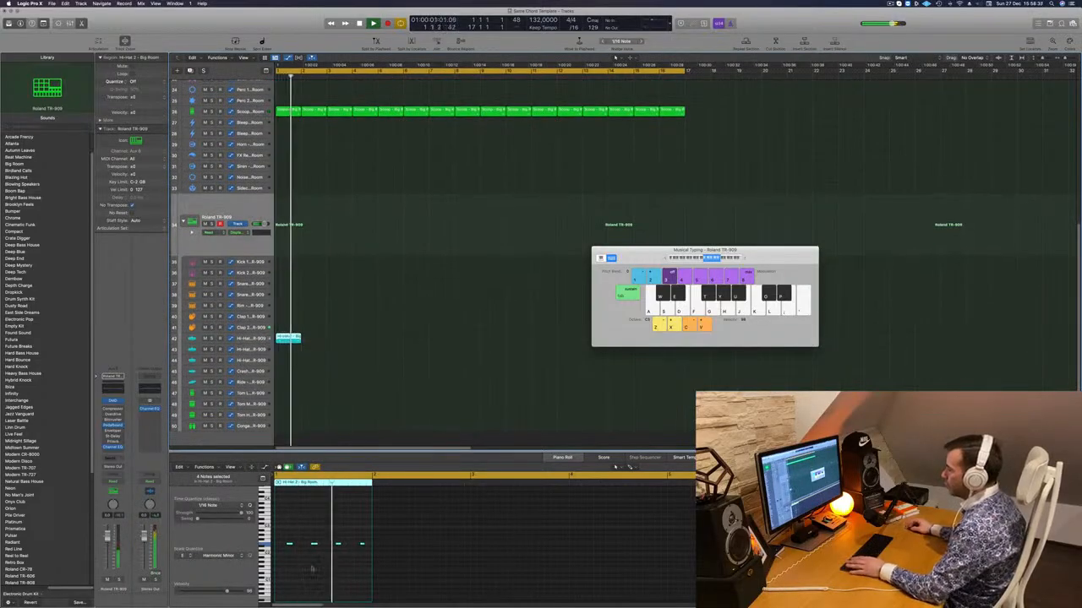
Duplicate the notes in the copied hi-hat region to fill the bar with sixteenths, and select its track for playback.
{"action": "mouse_move", "coordinate": [281, 538]}
{"action": "left_mouse_down"}
{"action": "mouse_move", "coordinate": [362, 556]}
{"action": "mouse_move", "coordinate": [277, 547]}
{"action": "mouse_move", "coordinate": [308, 548]}
{"action": "mouse_move", "coordinate": [289, 548]}
{"action": "left_mouse_up"}
{"action": "scroll", "coordinate": [277, 547], "scroll_direction": "right", "scroll_amount": 2}
{"action": "key", "text": "space"}
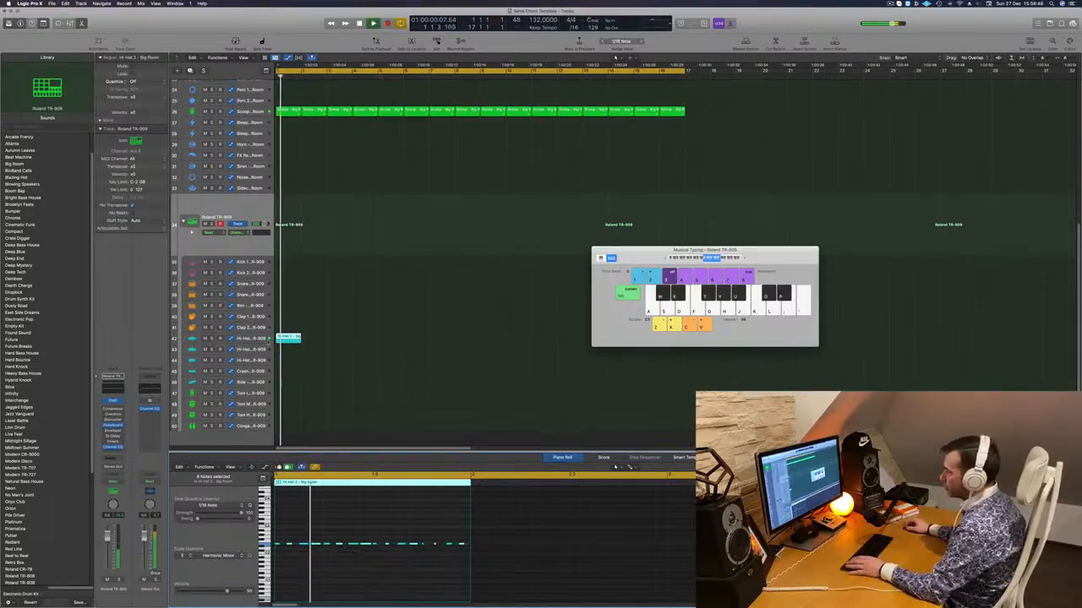
{"action": "left_click", "coordinate": [249, 340]}
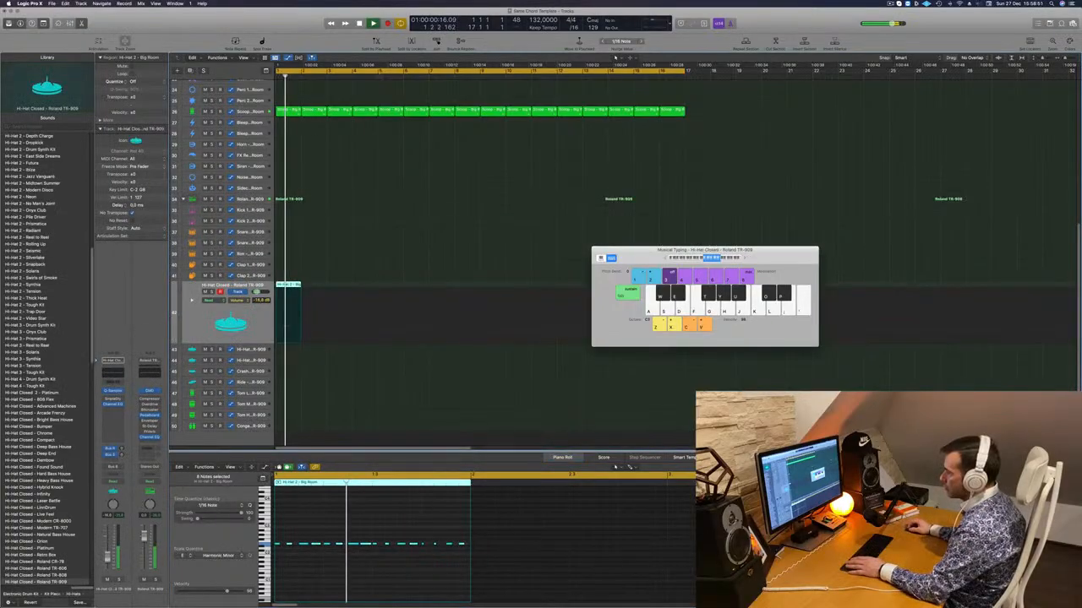
{"action": "key", "text": "space"}
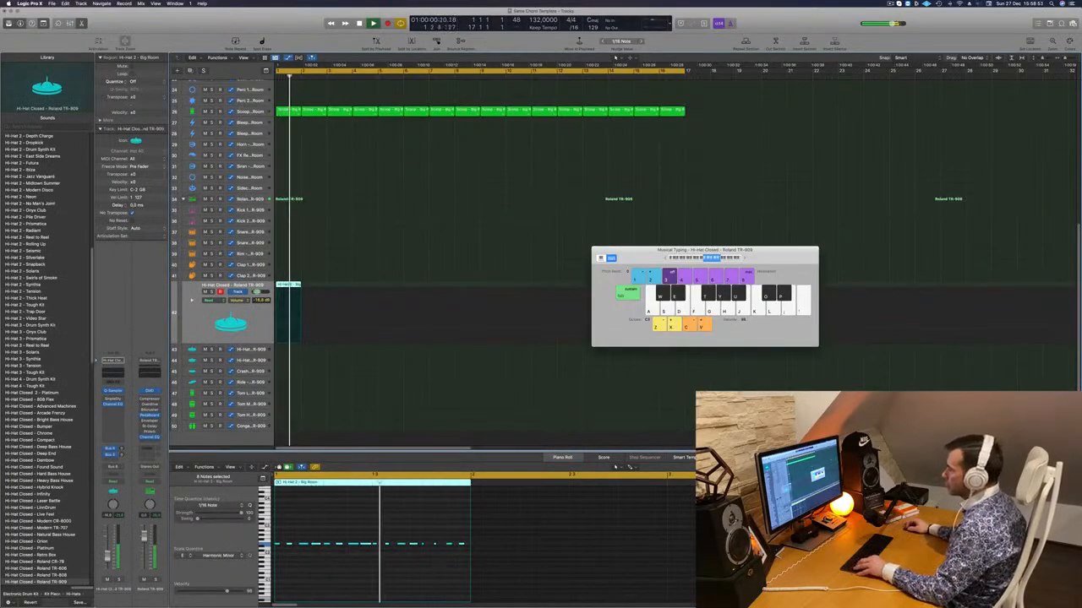
Copy the one-bar closed hi-hat region repeatedly until it fills all 16 bars of the arrangement.
{"action": "left_click_drag", "start_coordinate": [293, 285], "coordinate": [395, 292]}
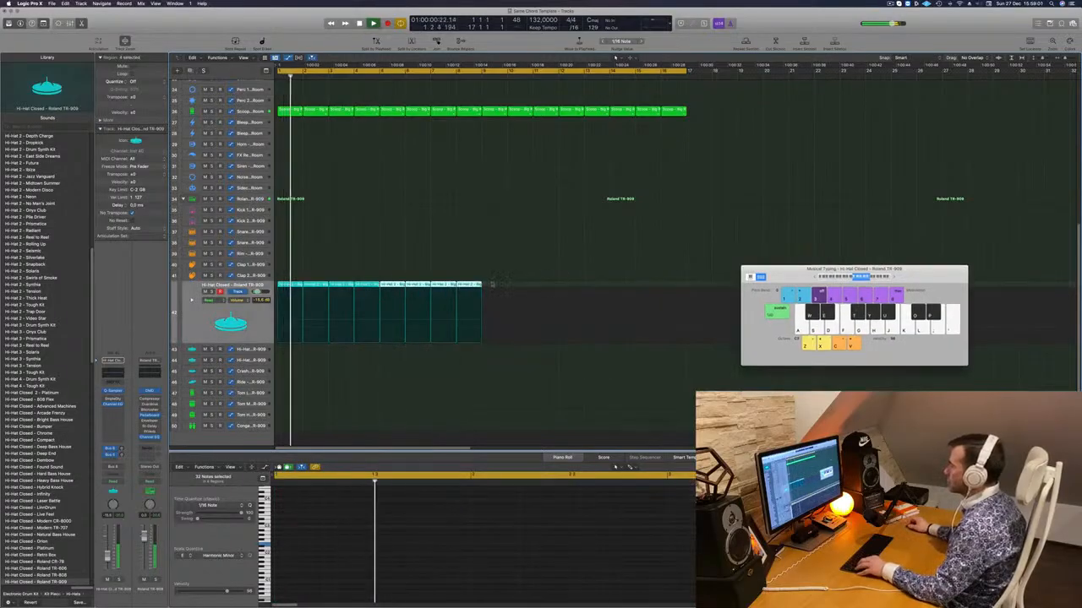
{"action": "left_click_drag", "start_coordinate": [287, 288], "coordinate": [494, 293]}
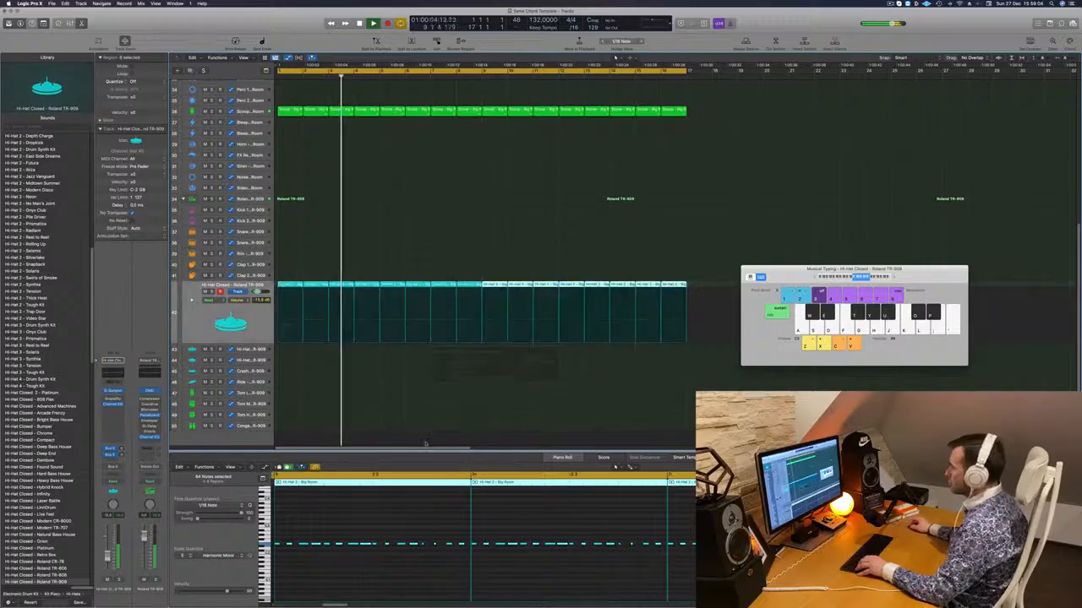
{"action": "left_click", "coordinate": [434, 511]}
{"action": "key", "text": "super+a"}
{"action": "key", "text": "alt+shift+Up"}
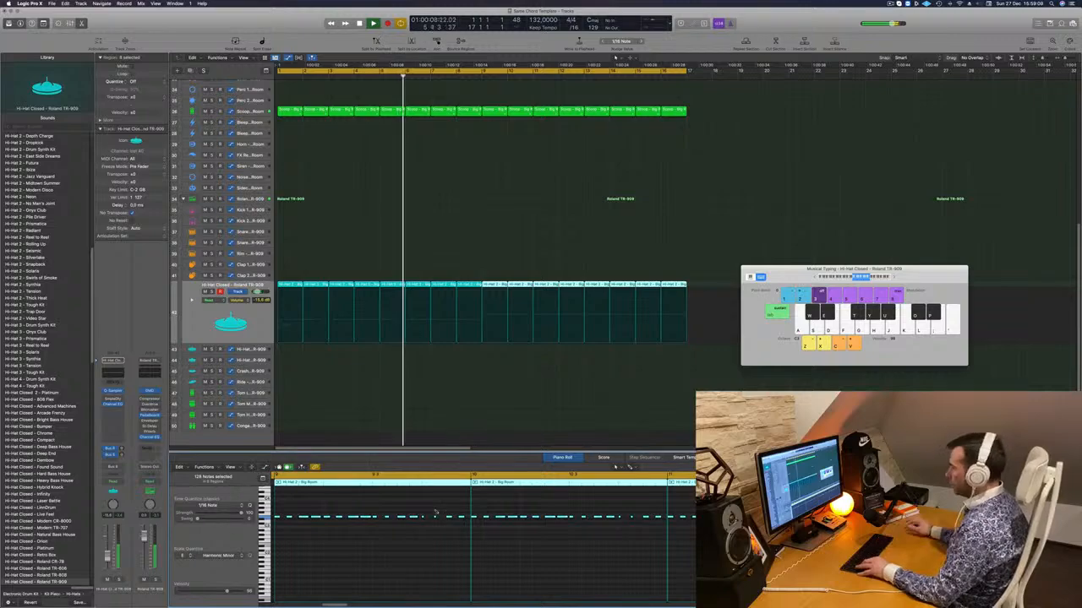
{"action": "key", "text": "alt+shift+Down"}
Transpose all notes in the 16 closed hi-hat regions up one octave and replay from the start.
{"action": "left_click", "coordinate": [241, 321]}
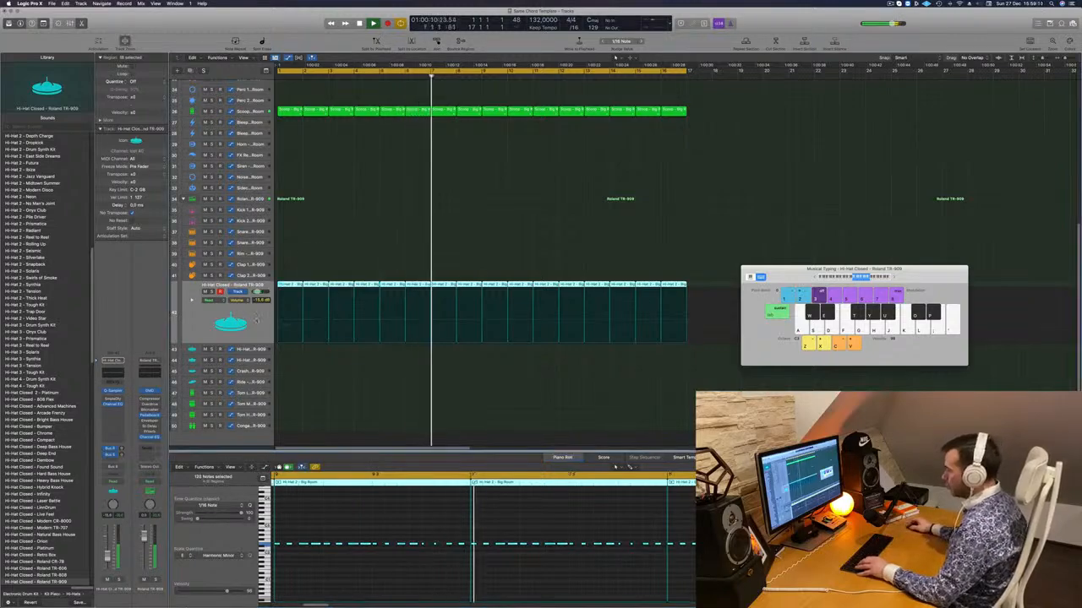
{"action": "left_click", "coordinate": [375, 553]}
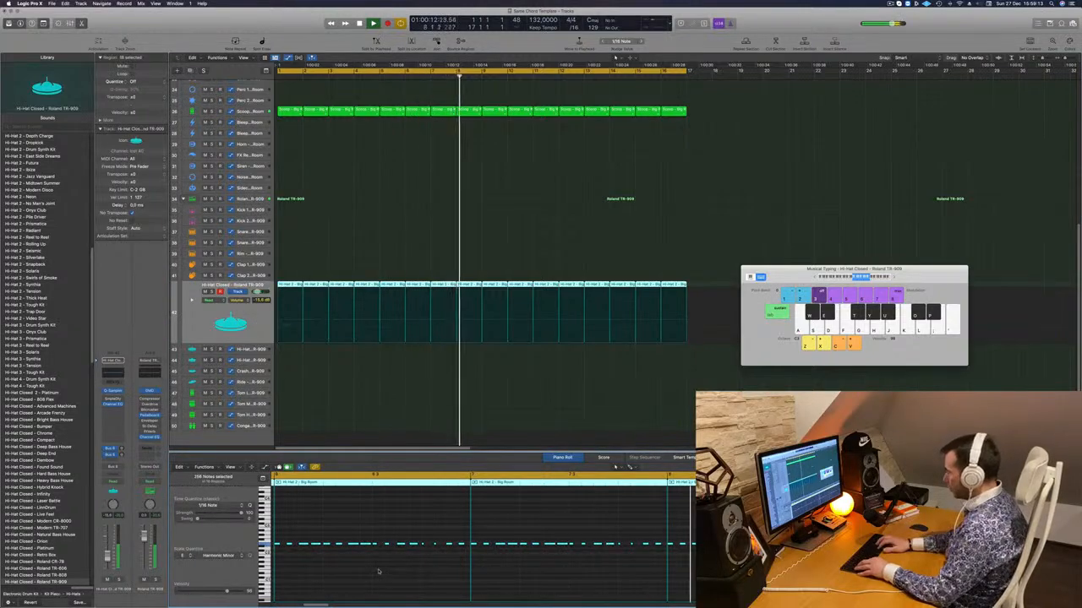
{"action": "key", "text": "super+a"}
{"action": "key", "text": "alt+shift+Up"}
{"action": "key", "text": "Return"}
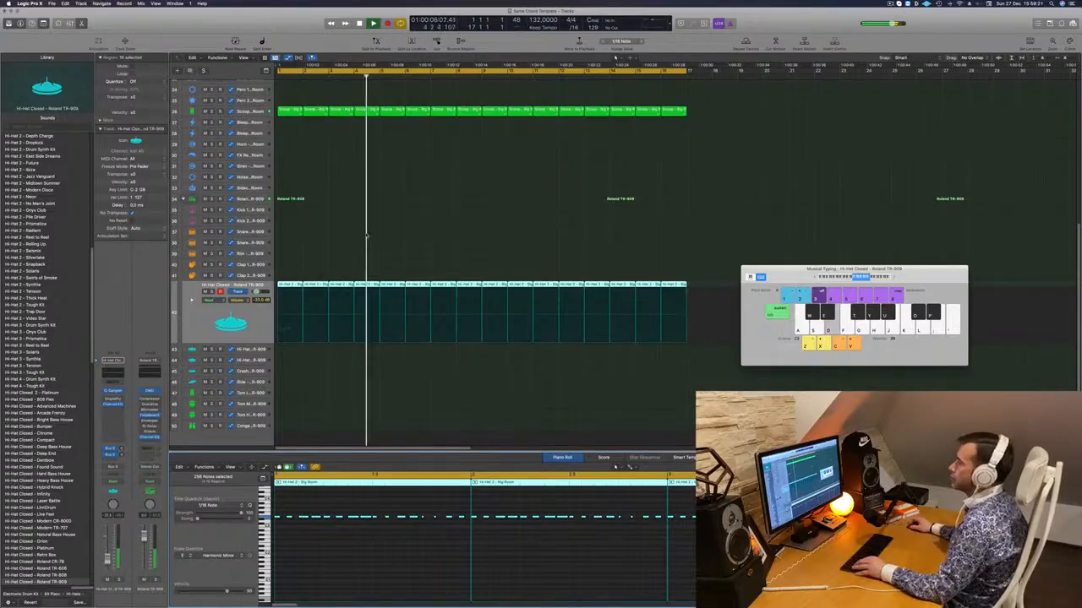
Clear the region selection and listen to the full arrangement with the closed hi-hats, restarting it from the beginning.
{"action": "scroll", "coordinate": [367, 237], "scroll_direction": "up", "scroll_amount": 15}
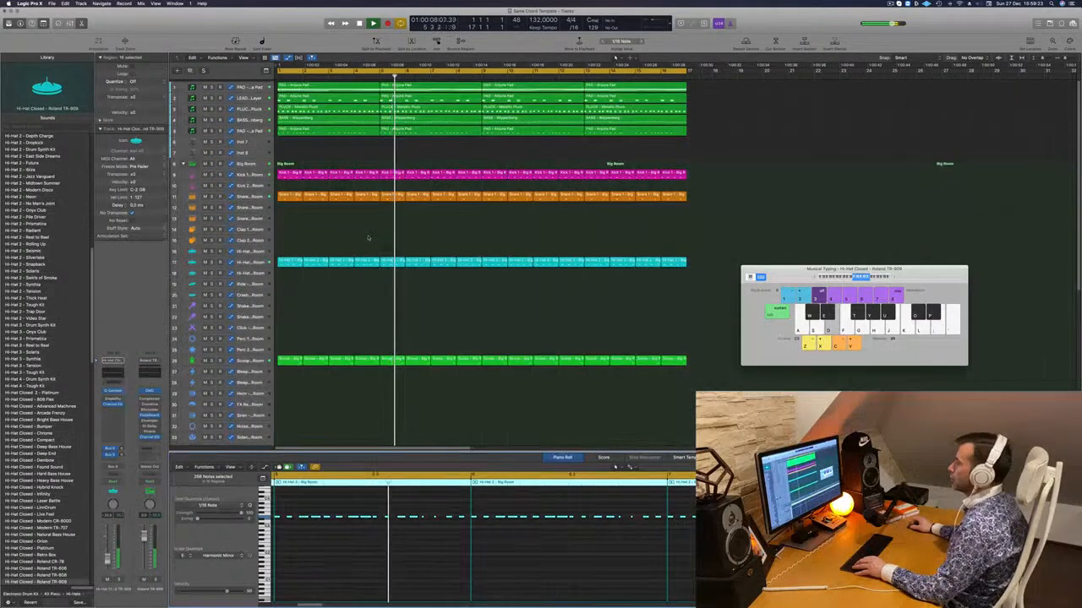
{"action": "left_click", "coordinate": [343, 161]}
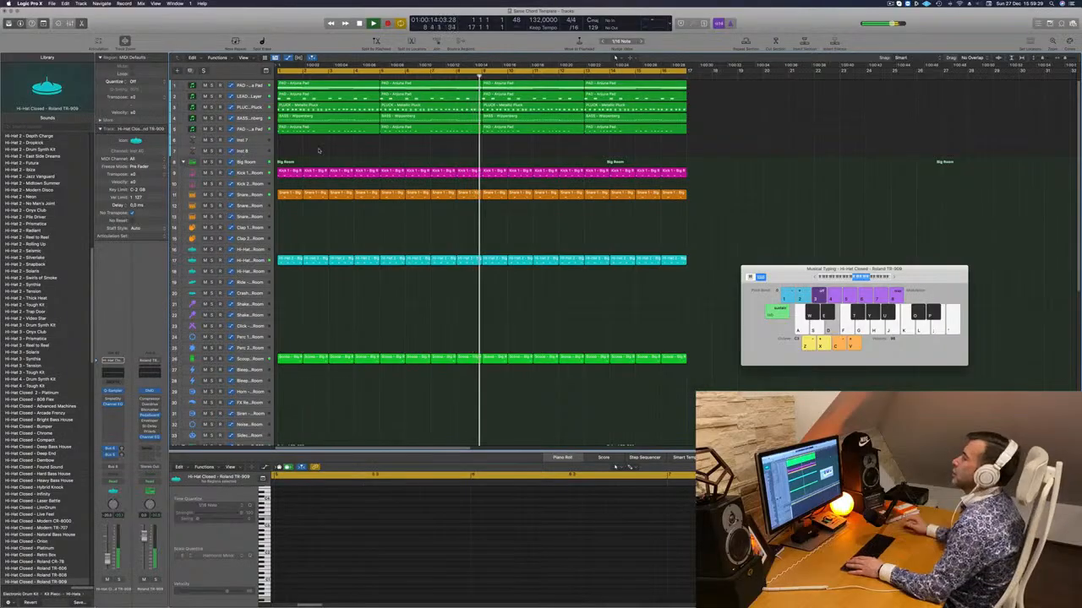
{"action": "key", "text": "space"}
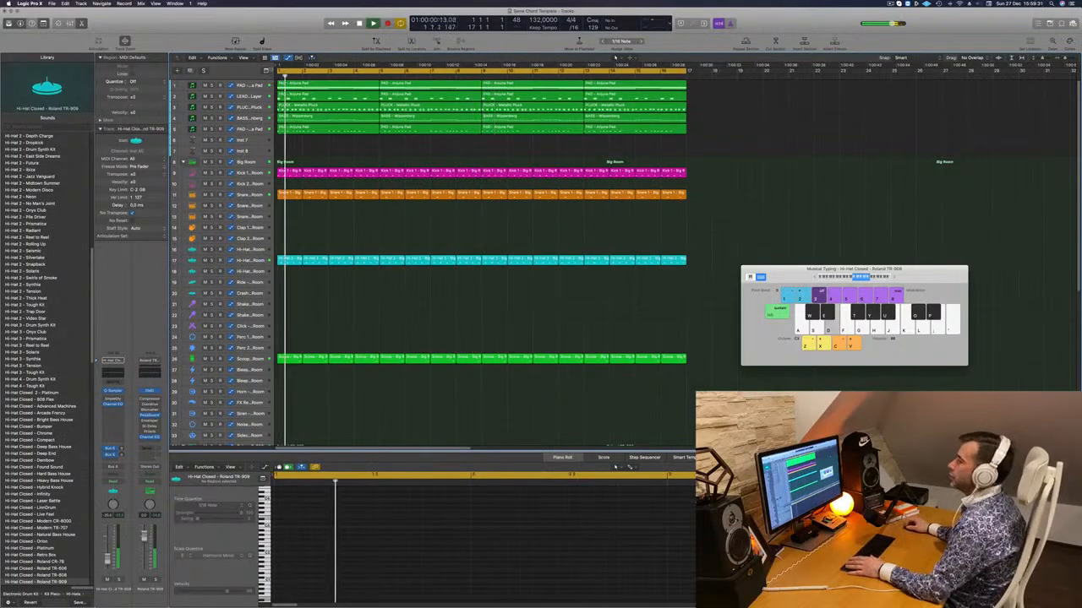
Duplicate the PAD - Anjuna Pad track at the head of the track list and copy its four regions onto the new track.
{"action": "left_click", "coordinate": [238, 86]}
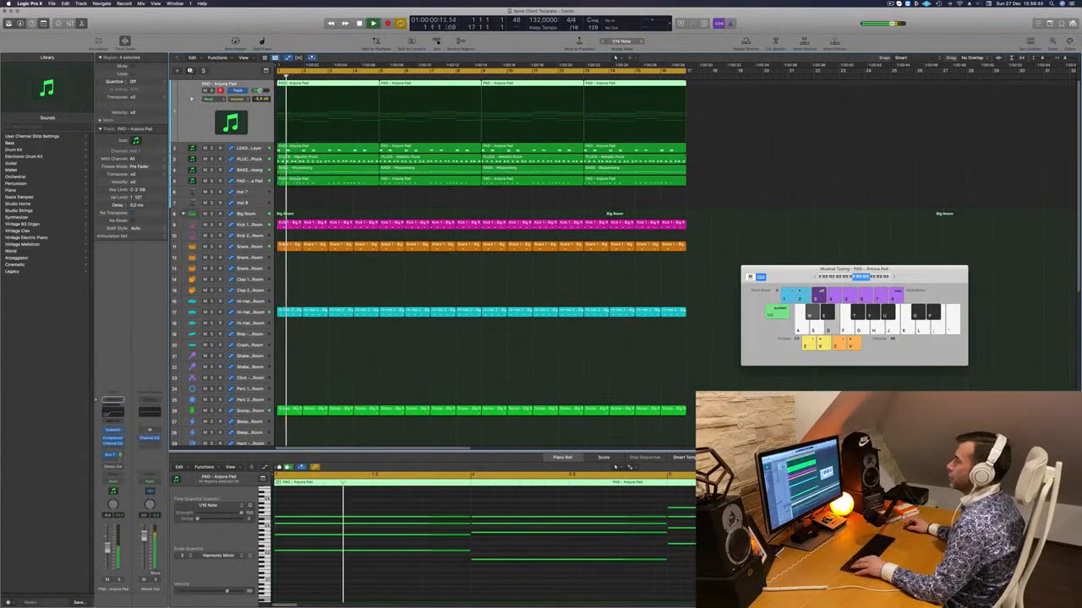
{"action": "key", "text": "super+d"}
{"action": "left_click", "coordinate": [361, 105]}
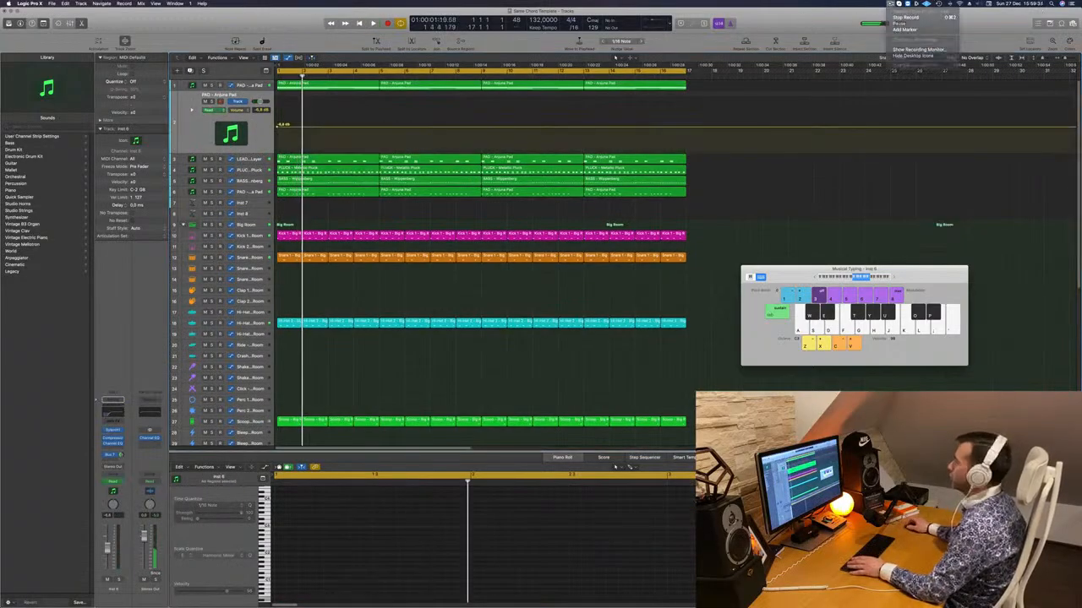
{"action": "left_click", "coordinate": [649, 88]}
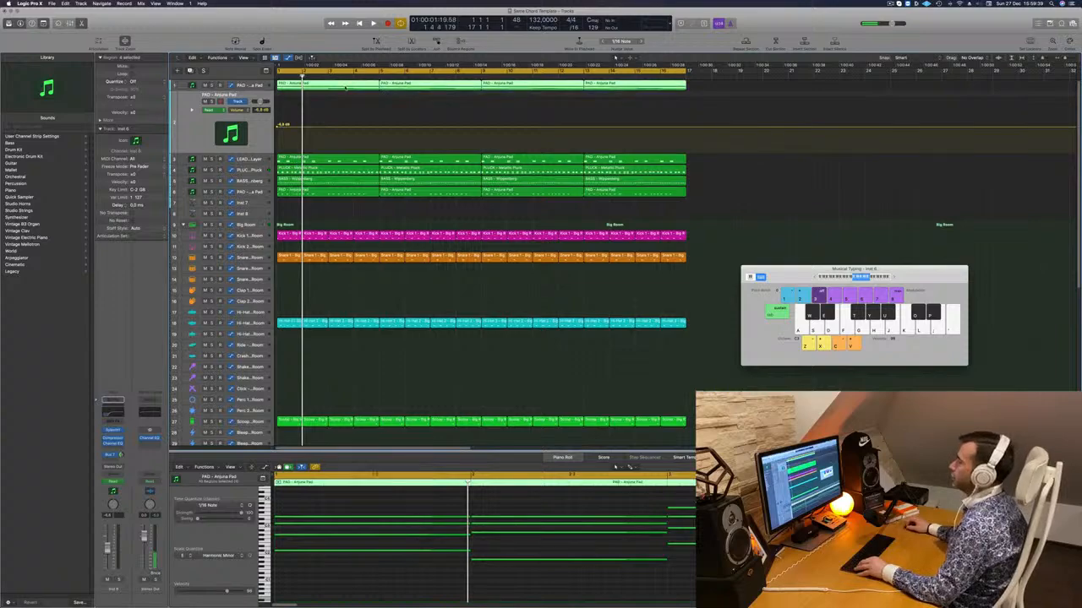
{"action": "left_click_drag", "start_coordinate": [345, 88], "coordinate": [345, 98]}
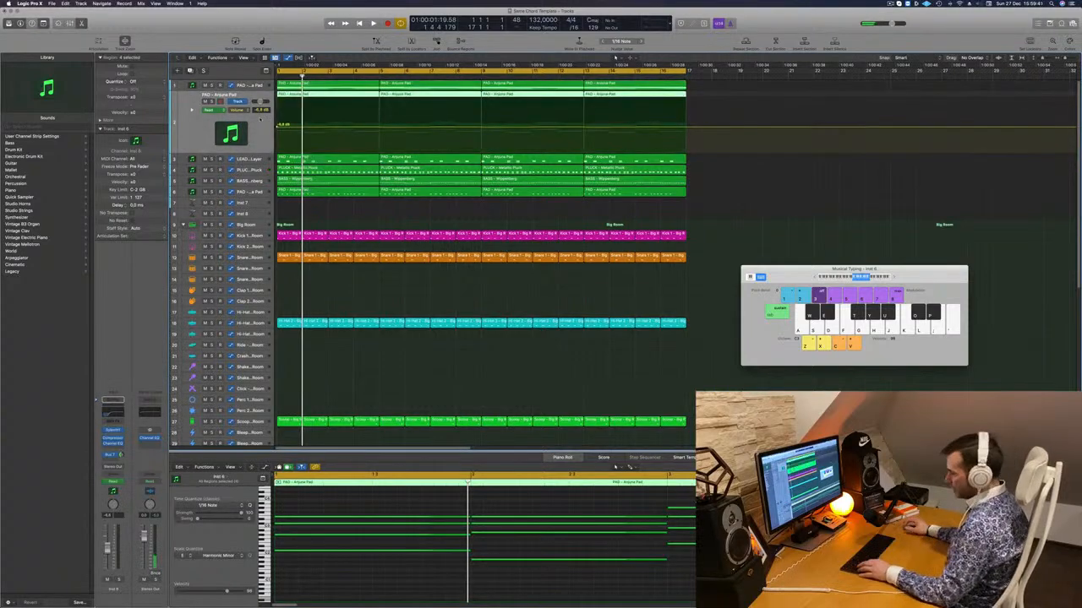
{"action": "key", "text": "Return"}
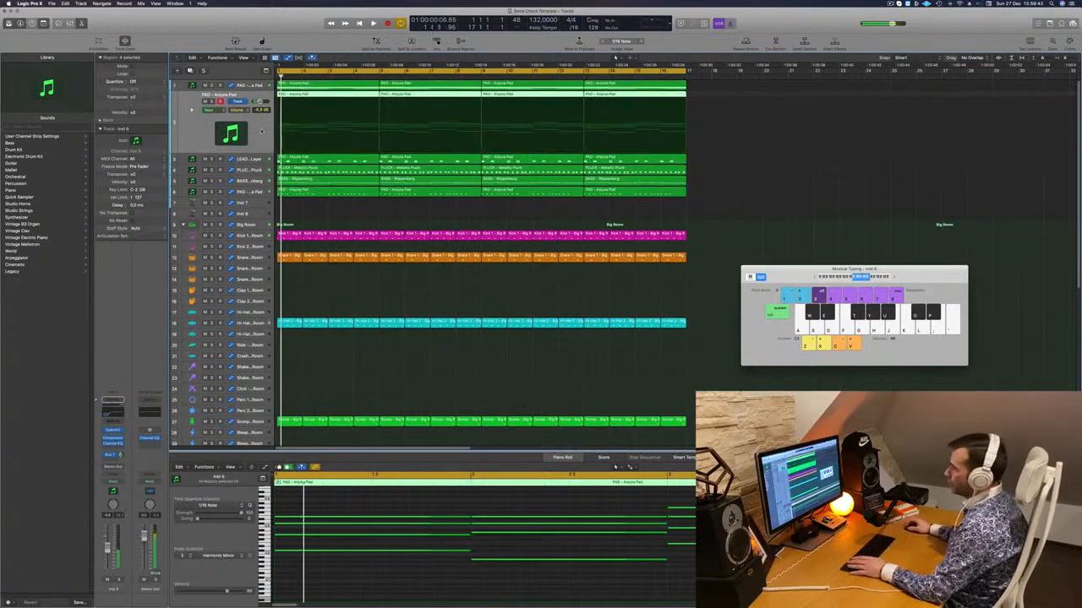
Bypass the Channel EQ on the duplicated pad track and open the track's Sylenth1 instrument.
{"action": "left_click", "coordinate": [115, 415]}
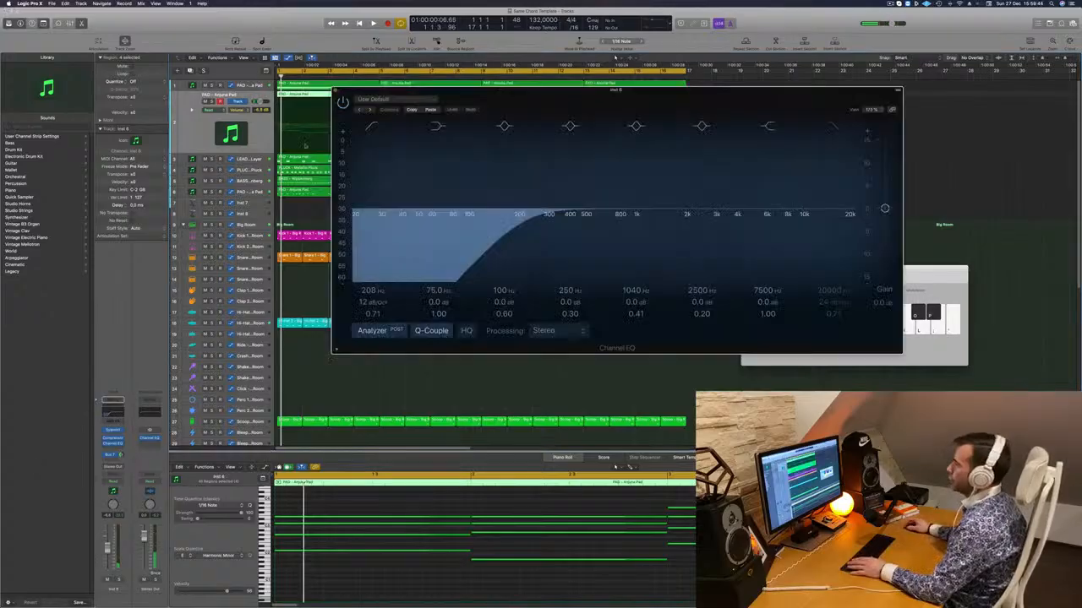
{"action": "left_click", "coordinate": [344, 102]}
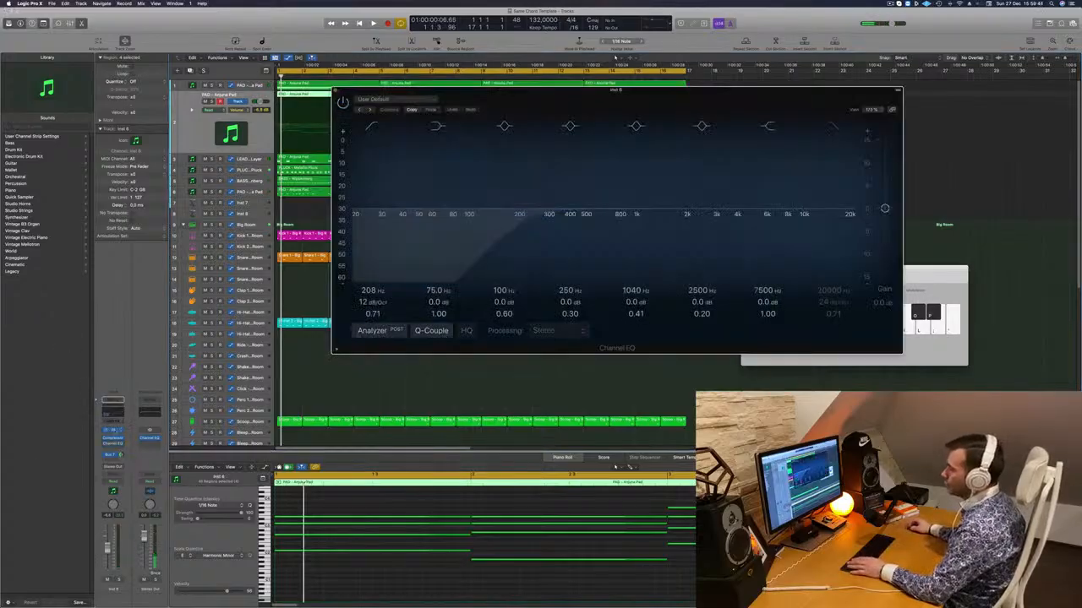
{"action": "left_click", "coordinate": [114, 430]}
{"action": "left_click_drag", "start_coordinate": [536, 98], "coordinate": [614, 112]}
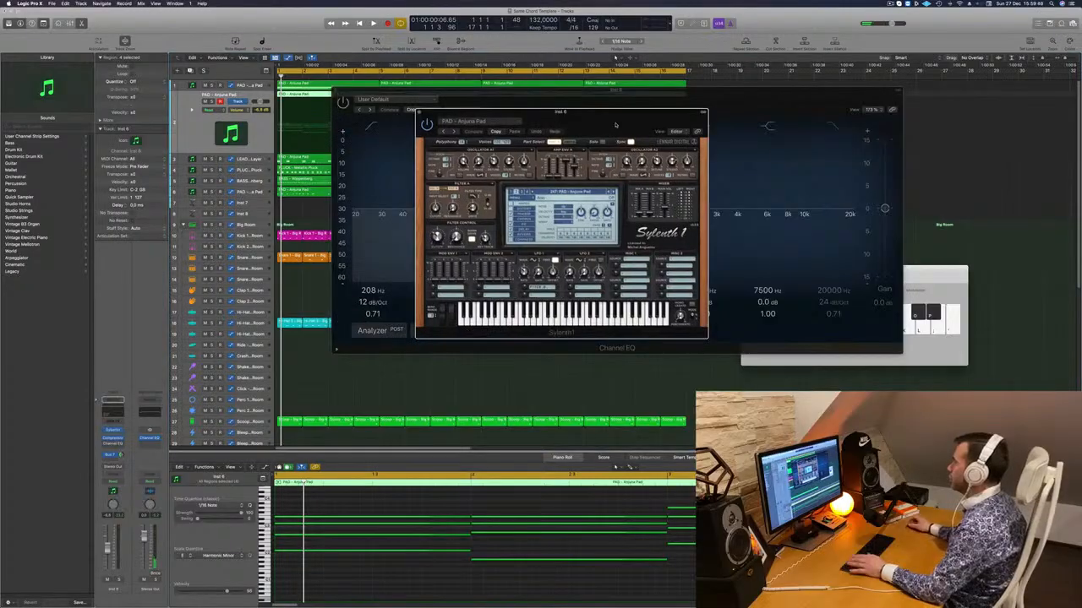
Load the ARP - Nice Arp preset in Sylenth1 on the duplicated track.
{"action": "left_click", "coordinate": [545, 192]}
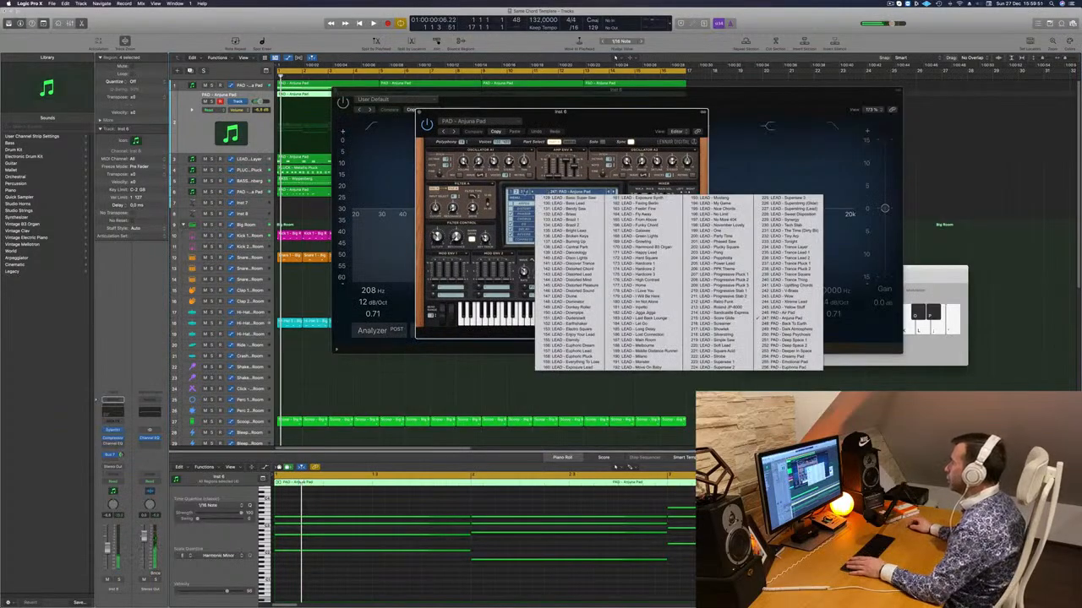
{"action": "left_click", "coordinate": [513, 192]}
{"action": "left_click", "coordinate": [548, 193]}
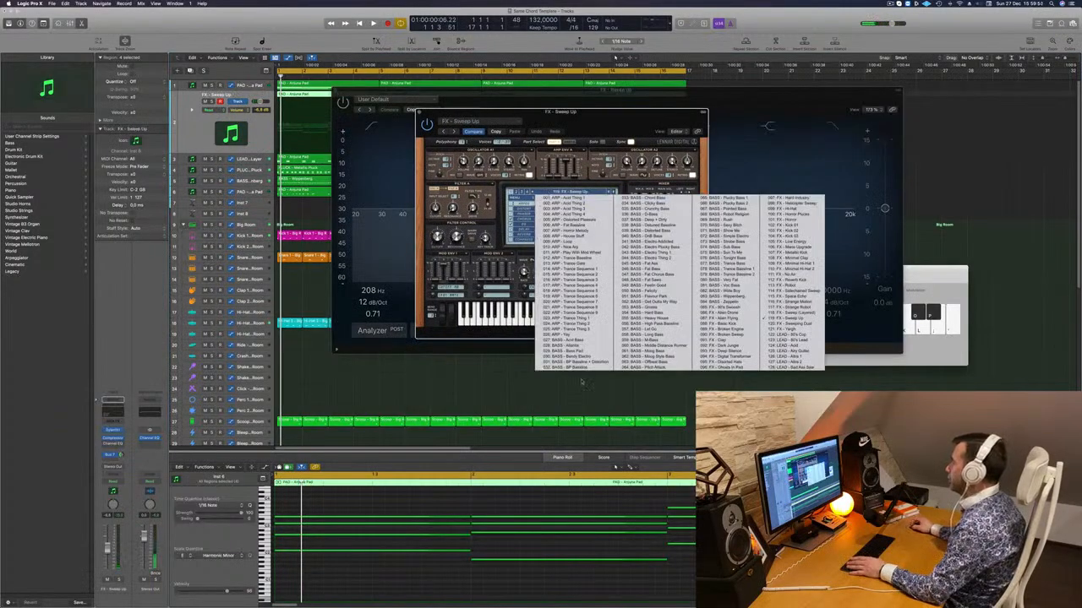
{"action": "left_click", "coordinate": [591, 248]}
Move the Sylenth1 window clear of the arrangement and close the Channel EQ window.
{"action": "left_click_drag", "start_coordinate": [592, 110], "coordinate": [679, 109]}
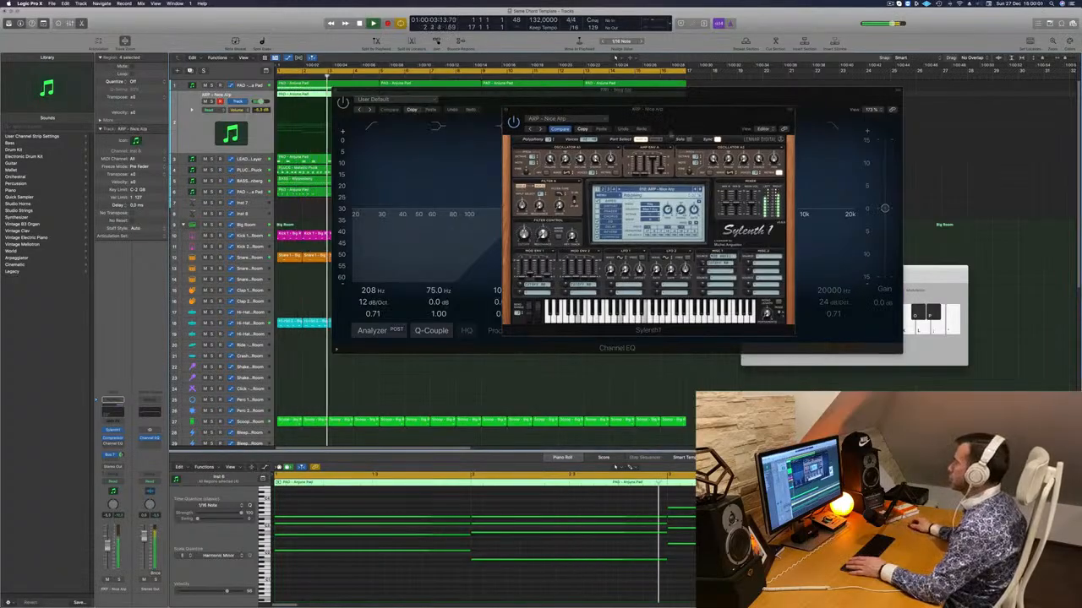
{"action": "left_click_drag", "start_coordinate": [541, 110], "coordinate": [726, 104]}
{"action": "left_click_drag", "start_coordinate": [485, 89], "coordinate": [376, 185]}
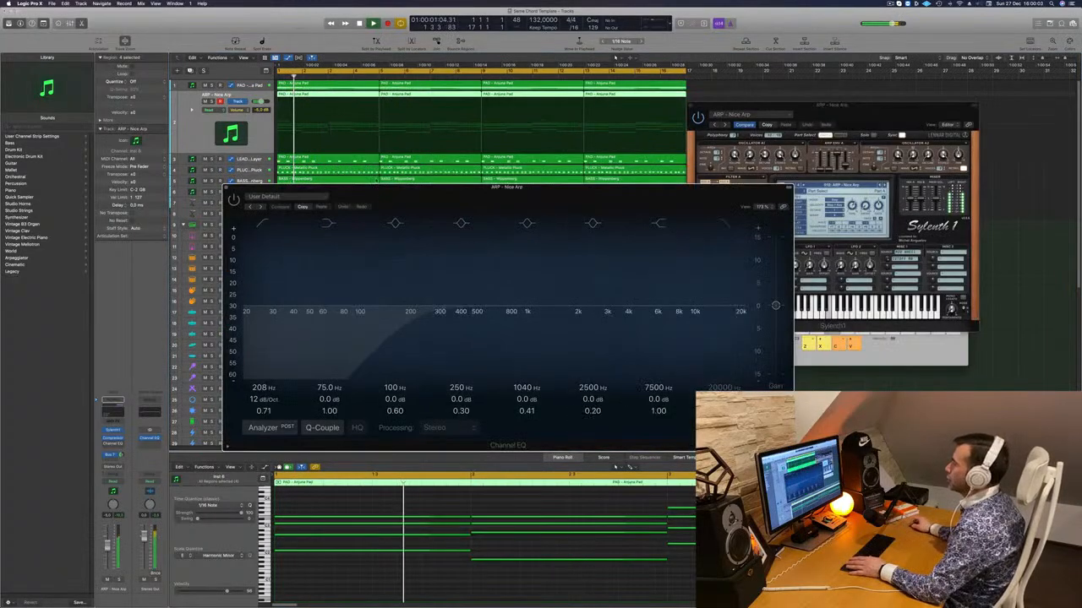
{"action": "left_click", "coordinate": [226, 188]}
Restart playback from the beginning and mute the second Anjuna Pad track, track 6 below the bass.
{"action": "key", "text": "space"}
{"action": "key", "text": "space"}
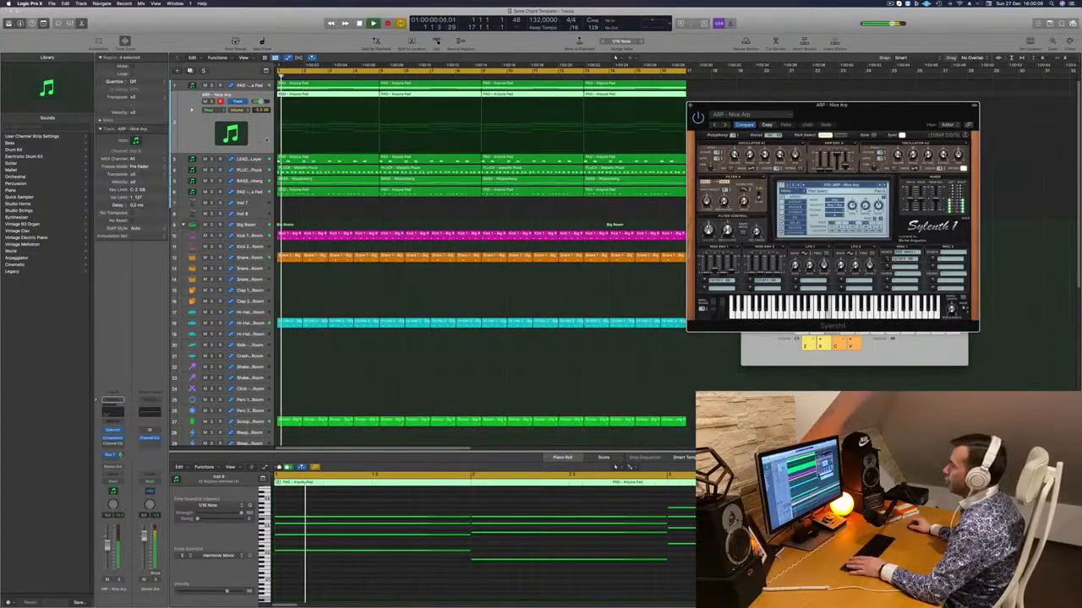
{"action": "left_click", "coordinate": [205, 192]}
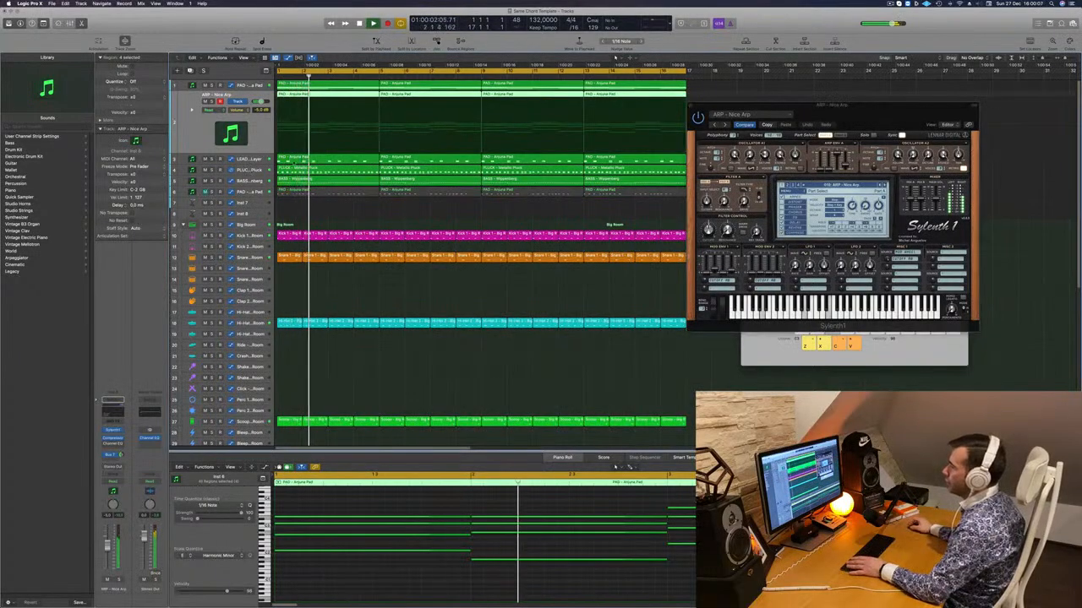
Restart playback from the beginning and move the Sylenth1 window to the middle of the arrangement.
{"action": "key", "text": "space"}
{"action": "key", "text": "space"}
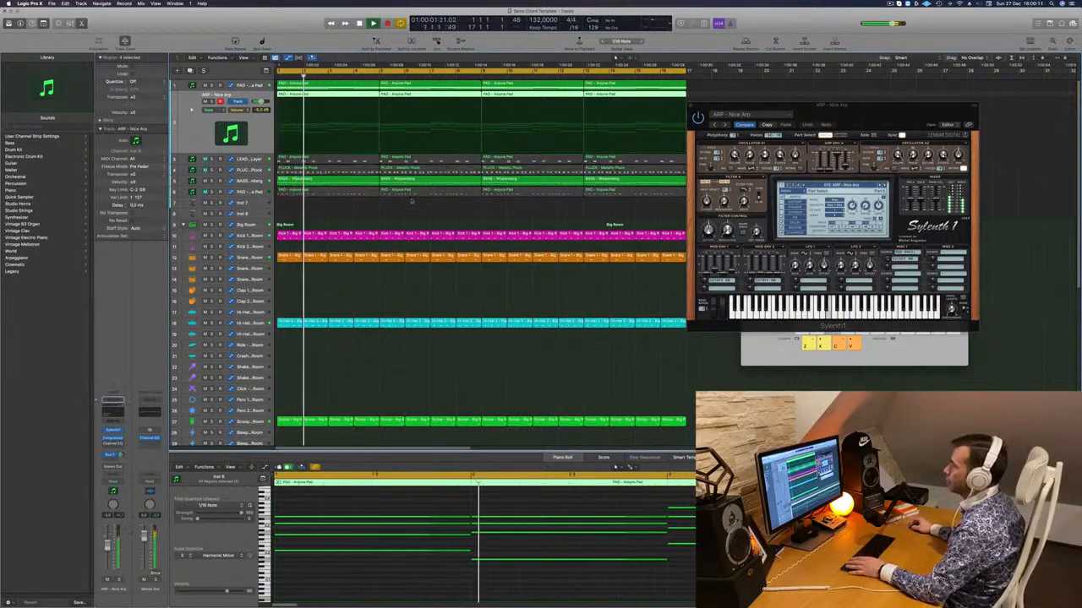
{"action": "left_click_drag", "start_coordinate": [874, 107], "coordinate": [554, 158]}
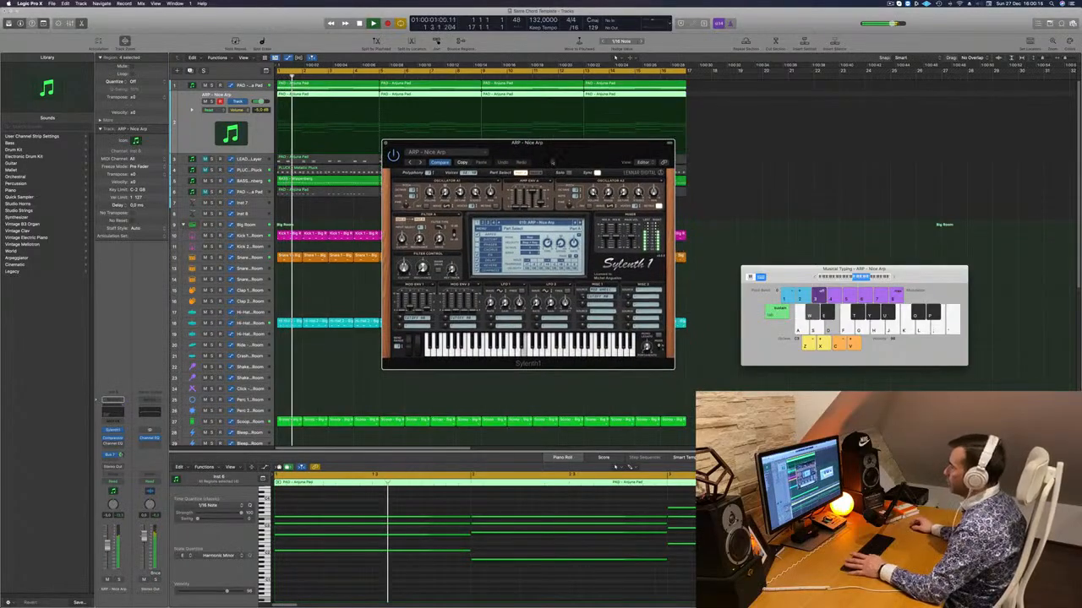
Audition the Sylenth1 ARP presets following Nice Arp against the loop, from Play With Mod Wheel through the Trance Sequence presets.
{"action": "key", "text": "space"}
{"action": "left_click", "coordinate": [580, 223]}
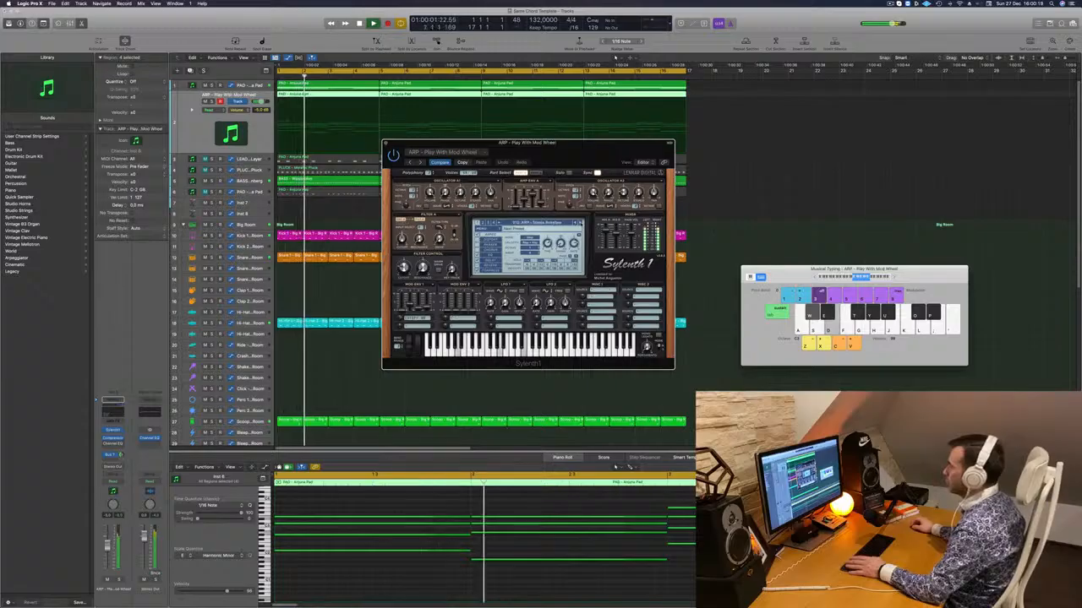
{"action": "key", "text": "space"}
{"action": "left_click", "coordinate": [581, 223]}
{"action": "key", "text": "space"}
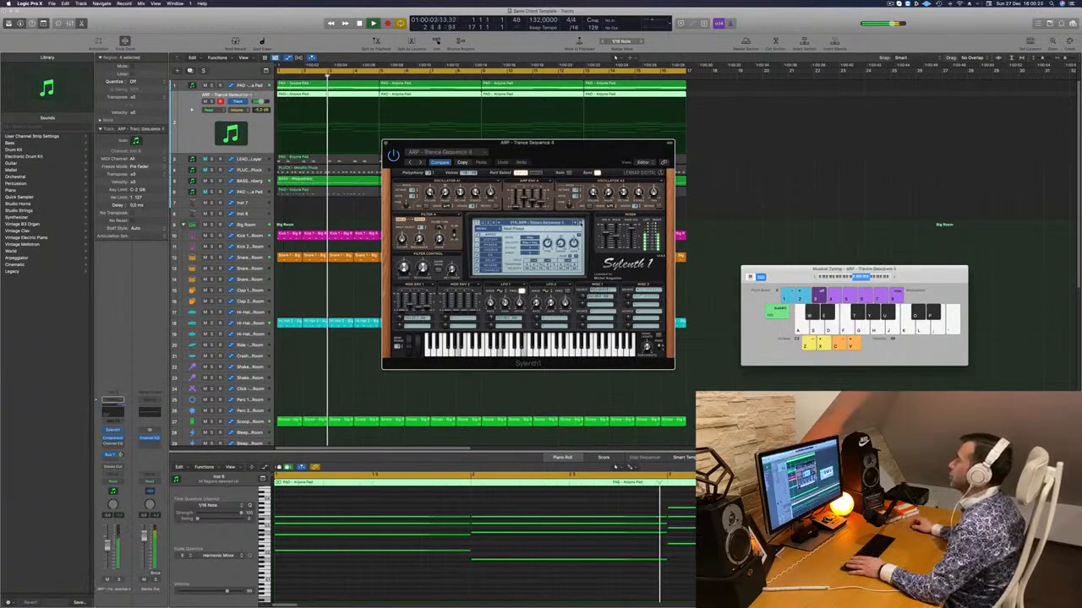
{"action": "key", "text": "space"}
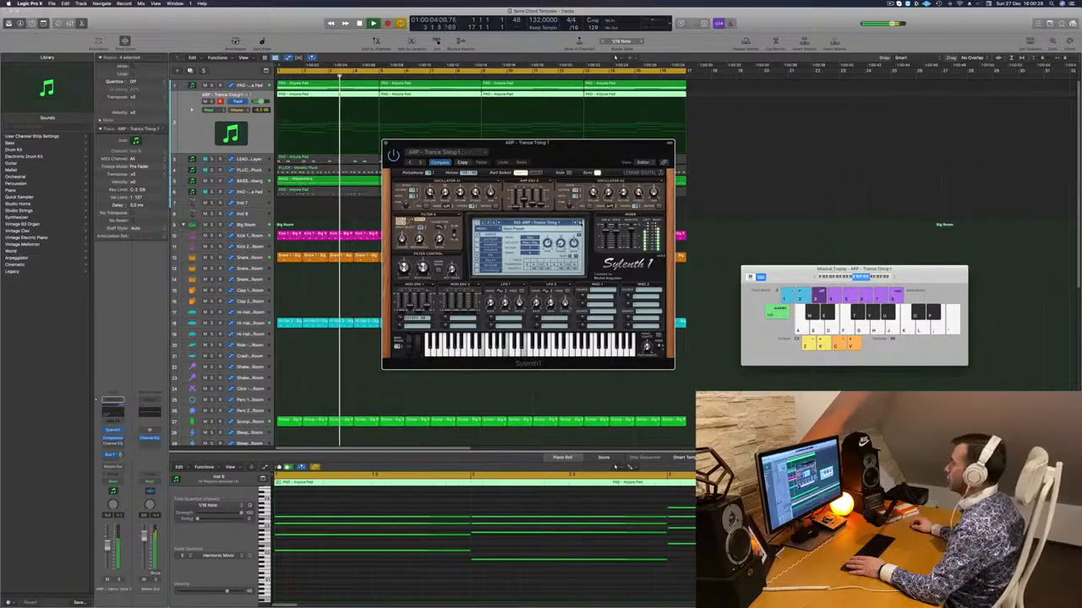
Audition the remaining ARP presets after Trance Thing 1, including Yay, advancing as far as BASS - Atlantis, and stop playback.
{"action": "left_click", "coordinate": [580, 223]}
{"action": "key", "text": "space"}
{"action": "key", "text": "space"}
{"action": "left_click", "coordinate": [580, 223]}
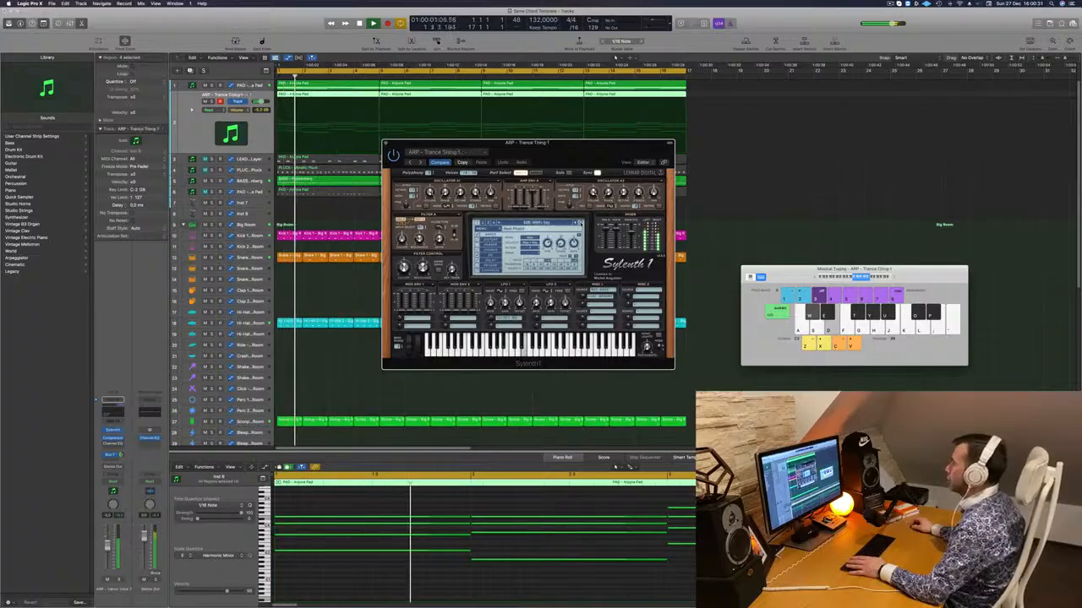
{"action": "left_click", "coordinate": [580, 223]}
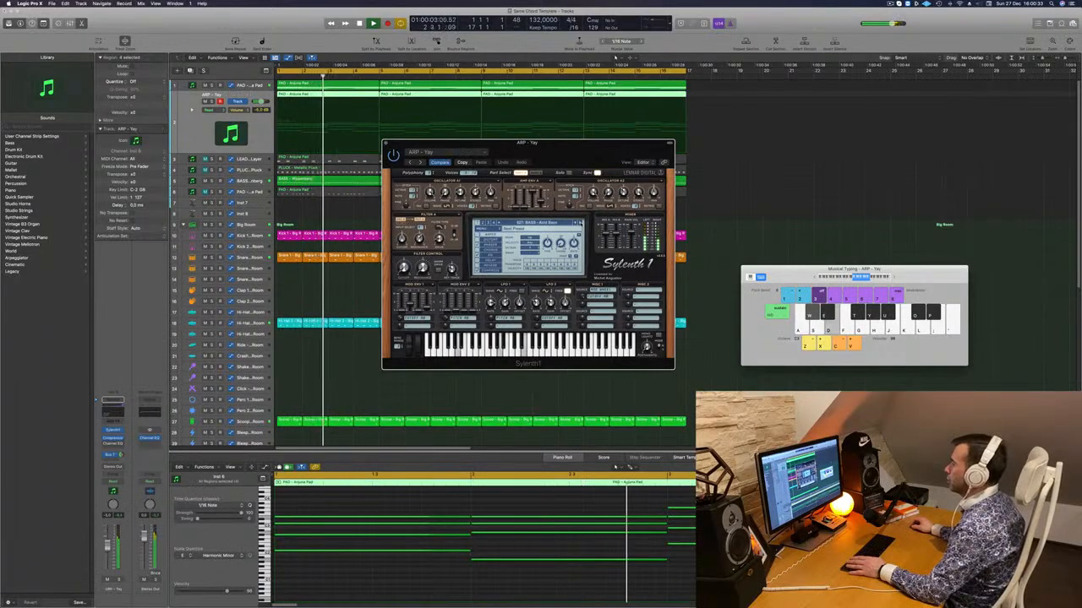
{"action": "left_click", "coordinate": [581, 223]}
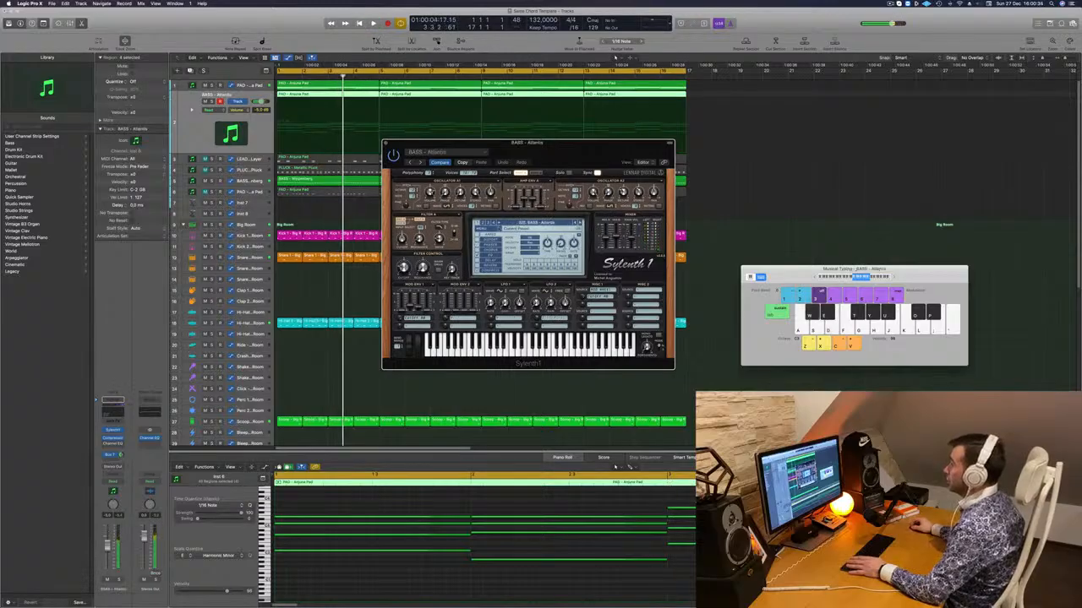
Load another FactoryBank sound bank into Sylenth1, play the loop and look through the new bank's preset list.
{"action": "left_click", "coordinate": [524, 222]}
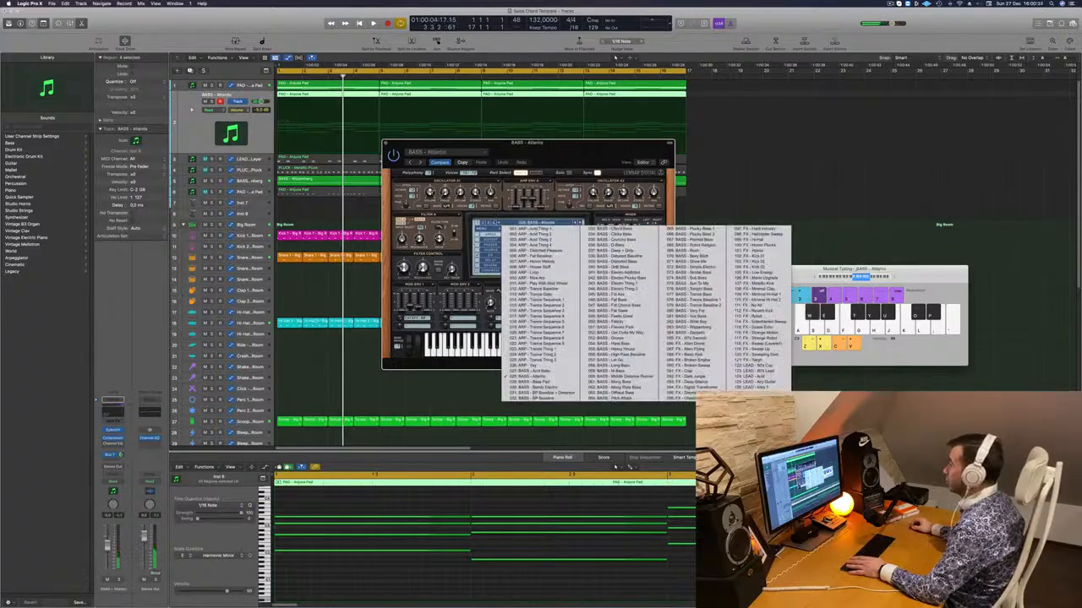
{"action": "left_click", "coordinate": [481, 228]}
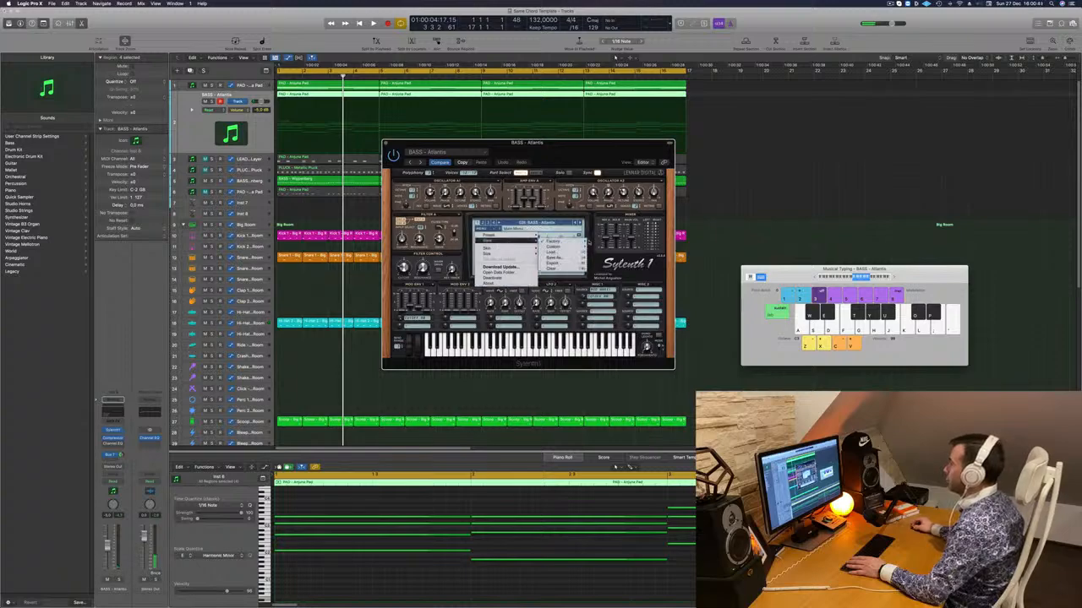
{"action": "mouse_move", "coordinate": [551, 242]}
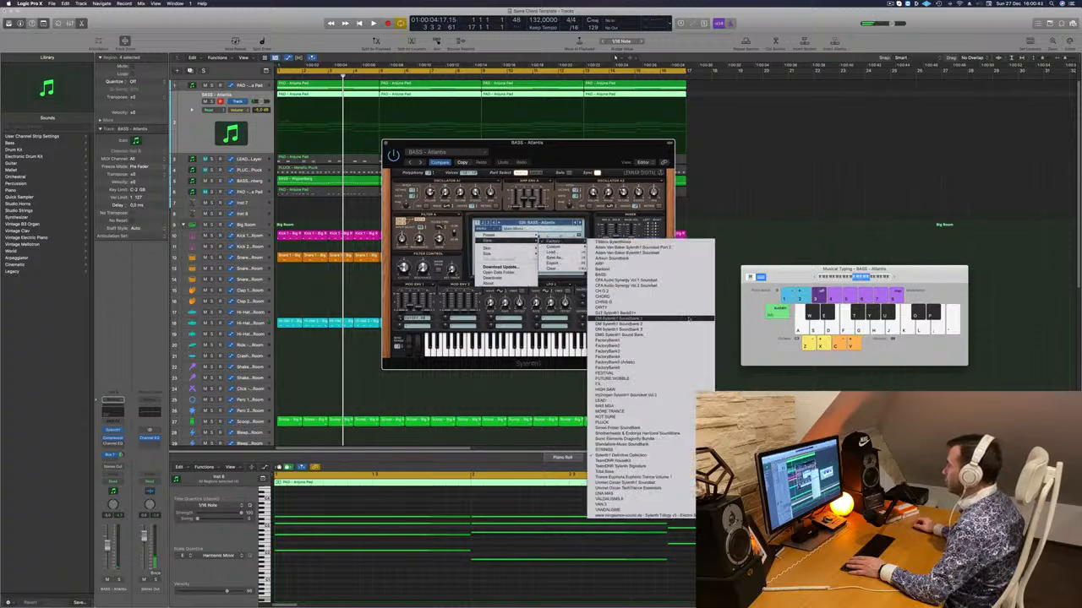
{"action": "left_click", "coordinate": [678, 350]}
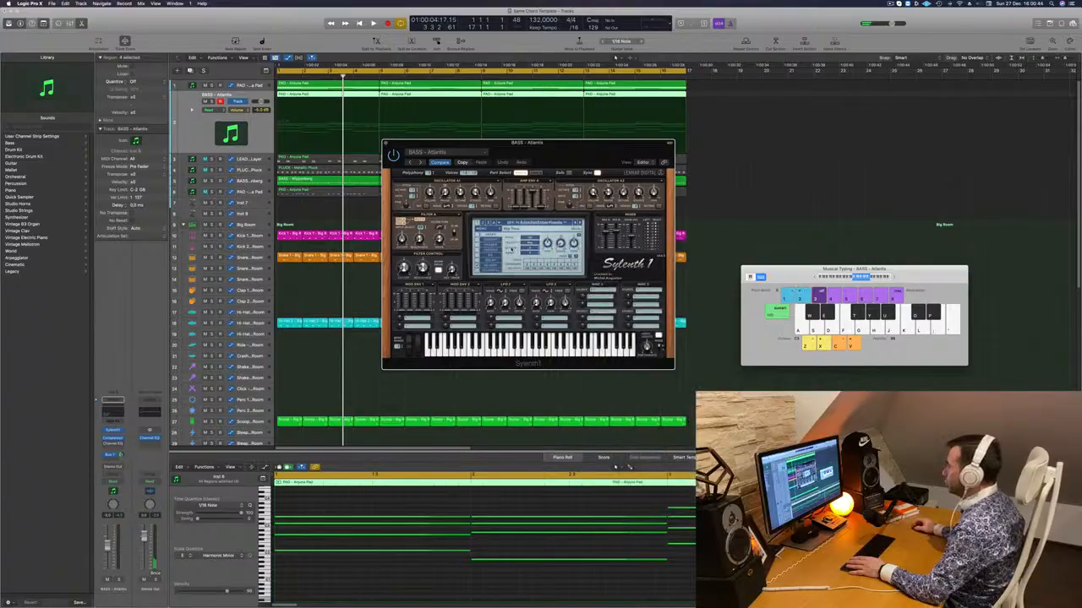
{"action": "key", "text": "space"}
{"action": "left_click", "coordinate": [538, 229]}
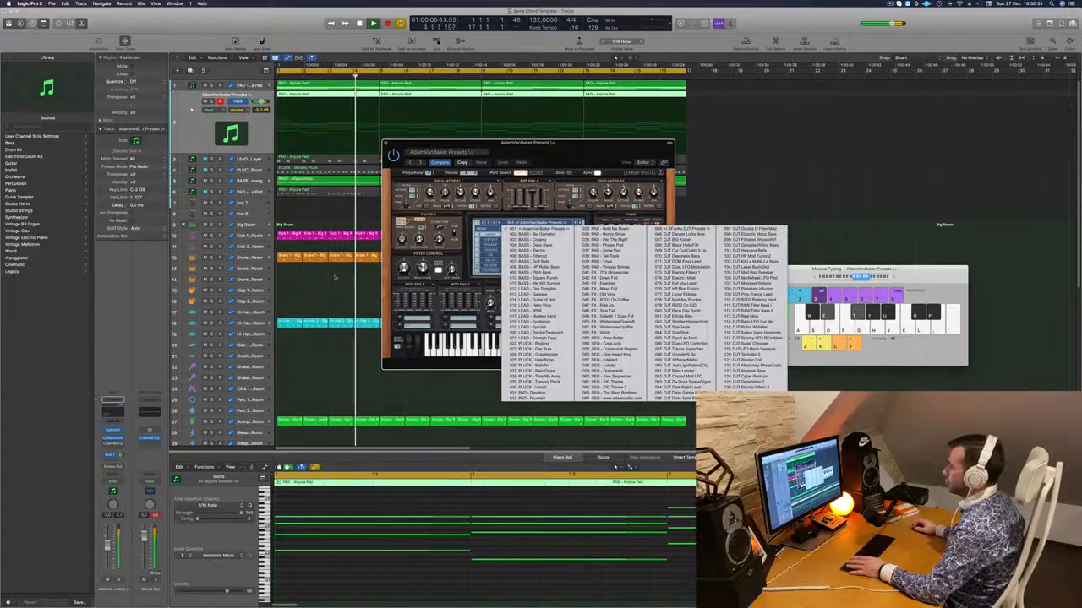
{"action": "key", "text": "Escape"}
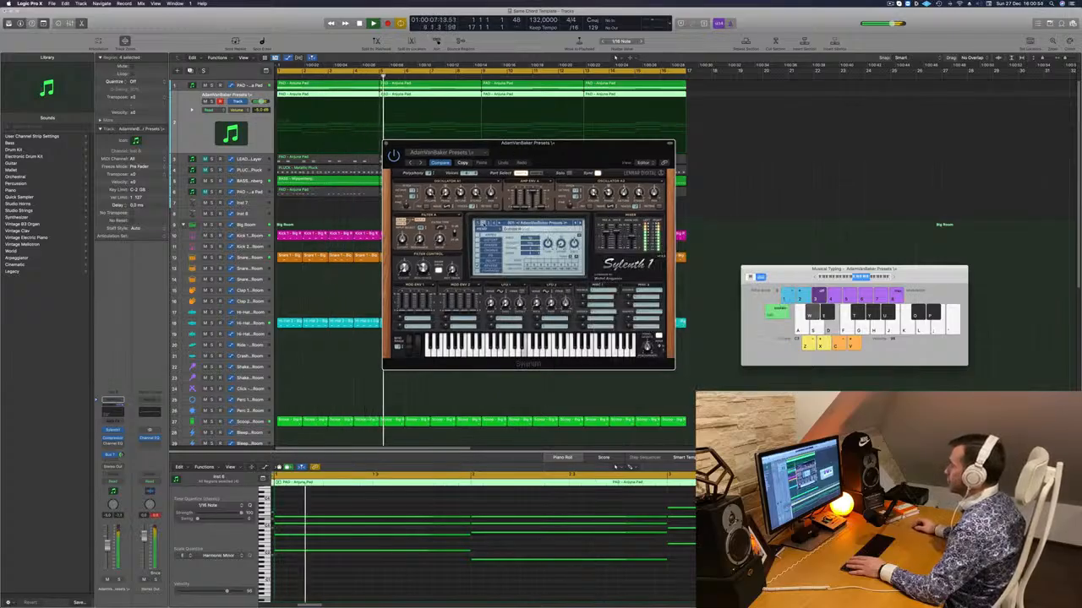
Switch Sylenth1 to the second bank section, load one of its first ARP presets and replay the loop.
{"action": "left_click", "coordinate": [483, 223]}
{"action": "left_click", "coordinate": [532, 224]}
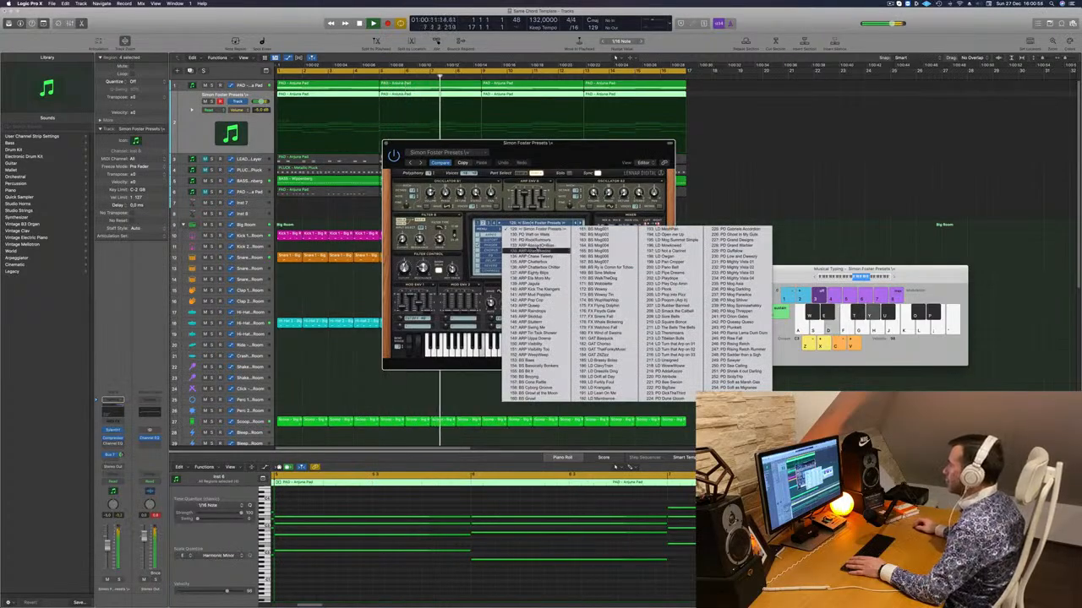
{"action": "left_click", "coordinate": [538, 247]}
{"action": "left_click_drag", "start_coordinate": [543, 144], "coordinate": [568, 132]}
{"action": "key", "text": "space"}
{"action": "key", "text": "space"}
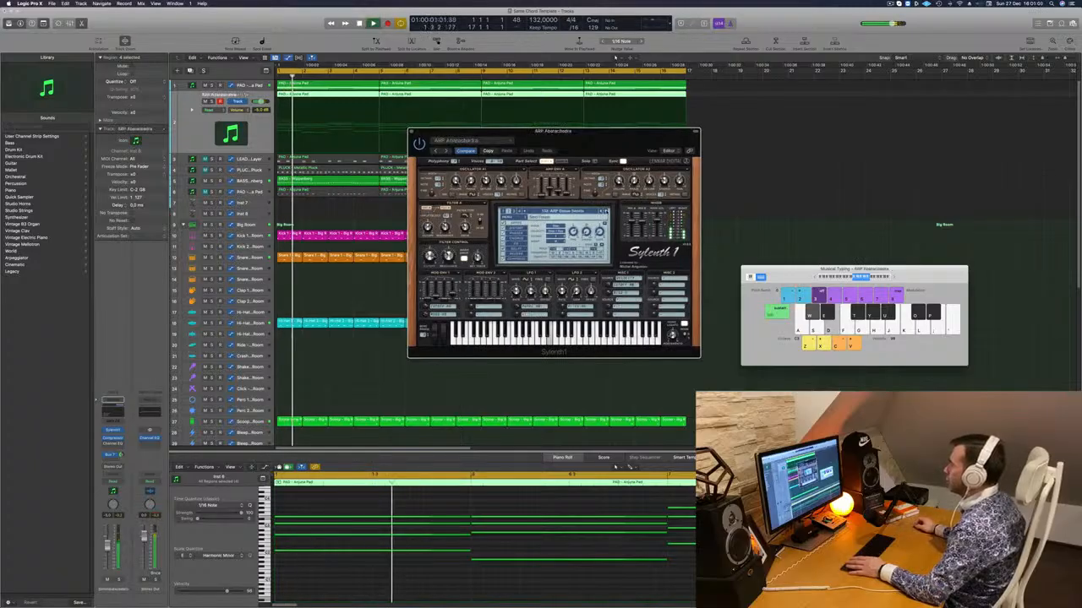
Audition the next ARP presets from the start of the loop, including ARP Chatterbox Chitter, ARP Eighty Bliss and ARP Mod Poppies.
{"action": "left_click", "coordinate": [606, 212]}
{"action": "key", "text": "space"}
{"action": "key", "text": "space"}
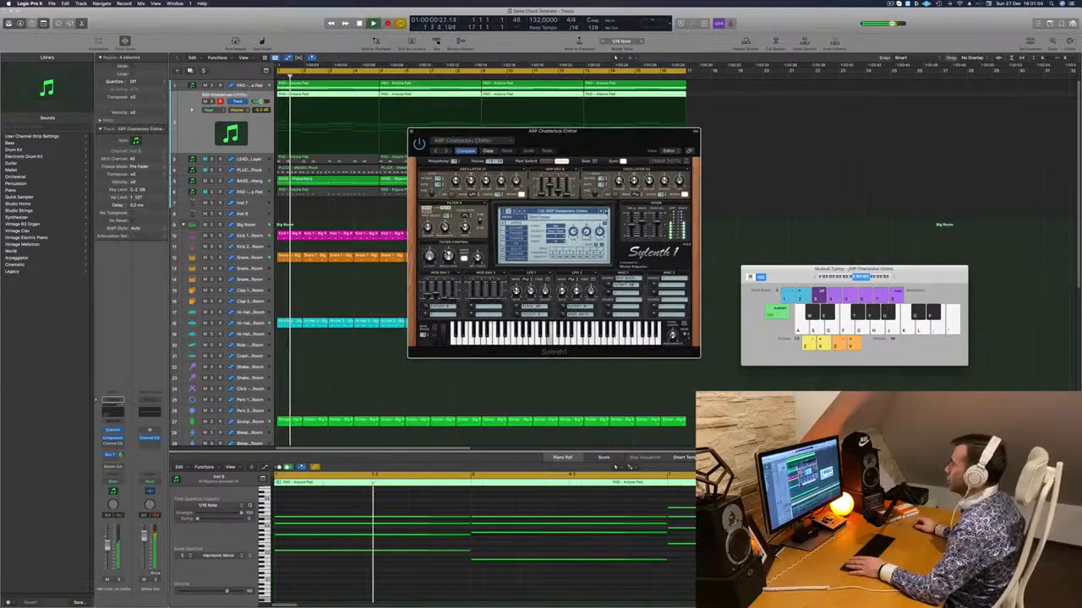
{"action": "left_click", "coordinate": [606, 212]}
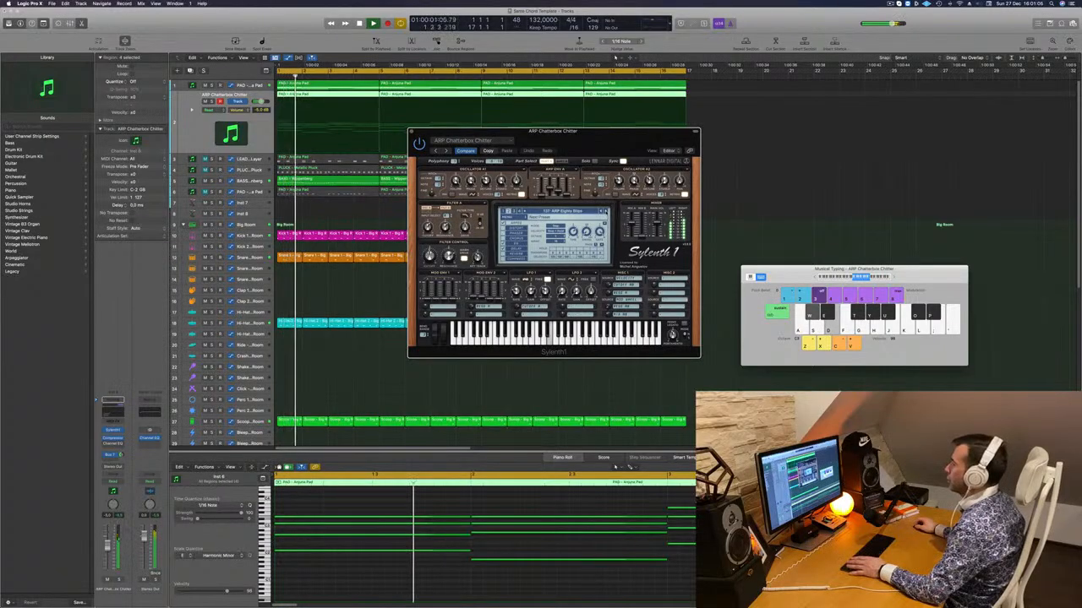
{"action": "key", "text": "space"}
{"action": "key", "text": "space"}
{"action": "left_click", "coordinate": [606, 212]}
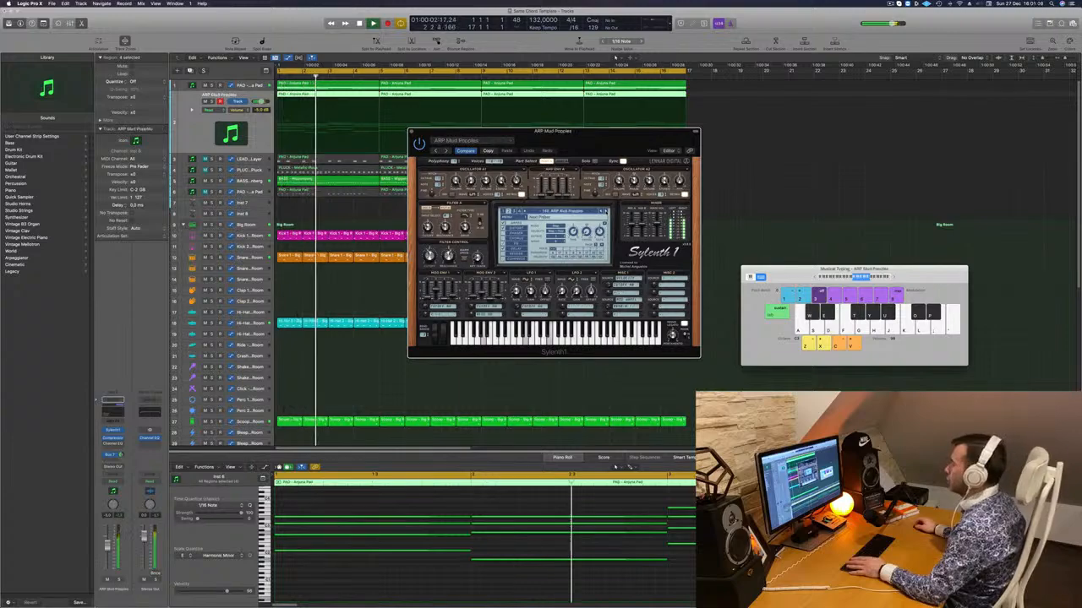
Continue auditioning the second section's ARP presets during playback, from ARP Raindrops through ARP Swing Me to ARP Visibility.
{"action": "left_click", "coordinate": [606, 212]}
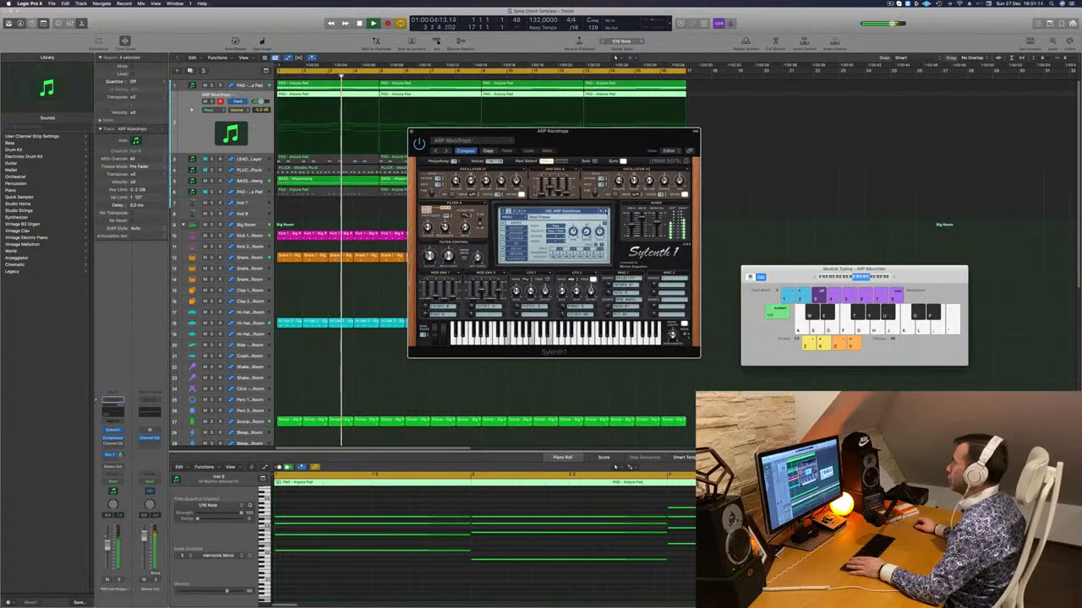
{"action": "left_click", "coordinate": [606, 212]}
{"action": "left_click", "coordinate": [606, 212]}
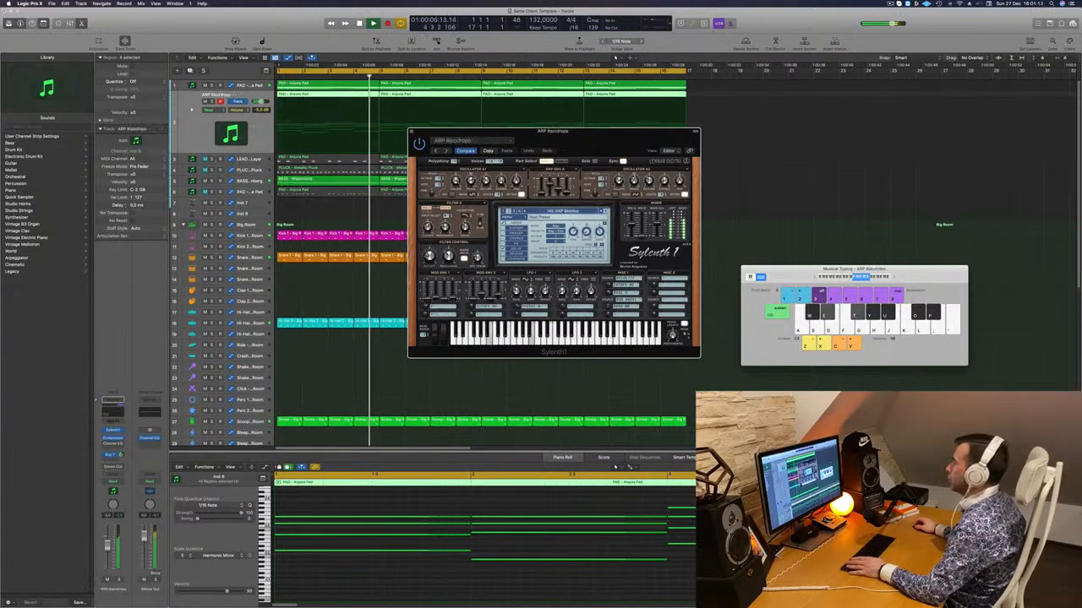
{"action": "left_click", "coordinate": [558, 211]}
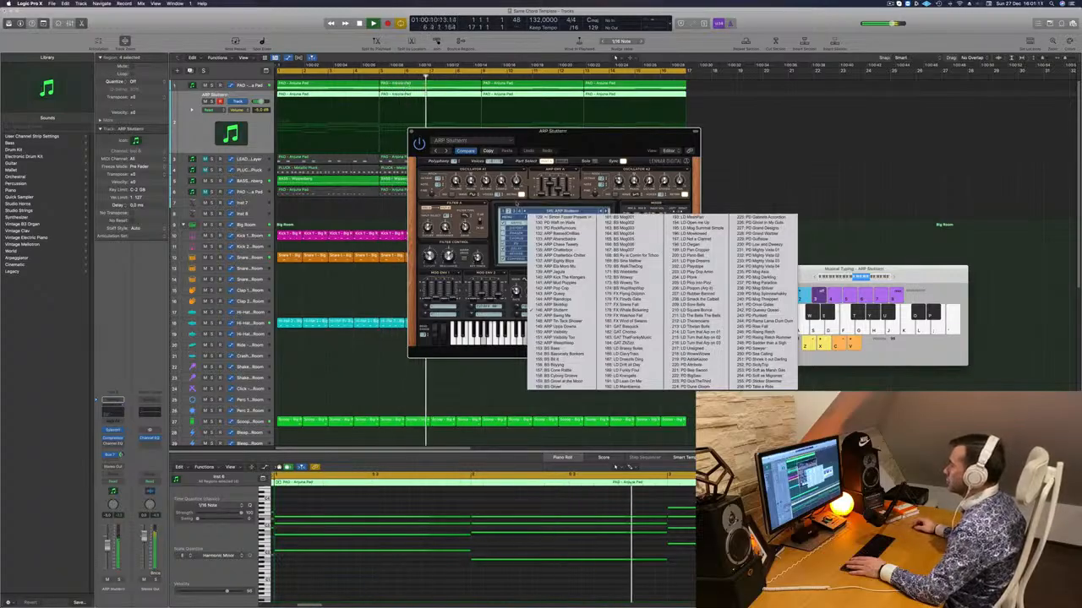
{"action": "left_click", "coordinate": [516, 203]}
{"action": "left_click", "coordinate": [606, 211]}
{"action": "left_click", "coordinate": [606, 211]}
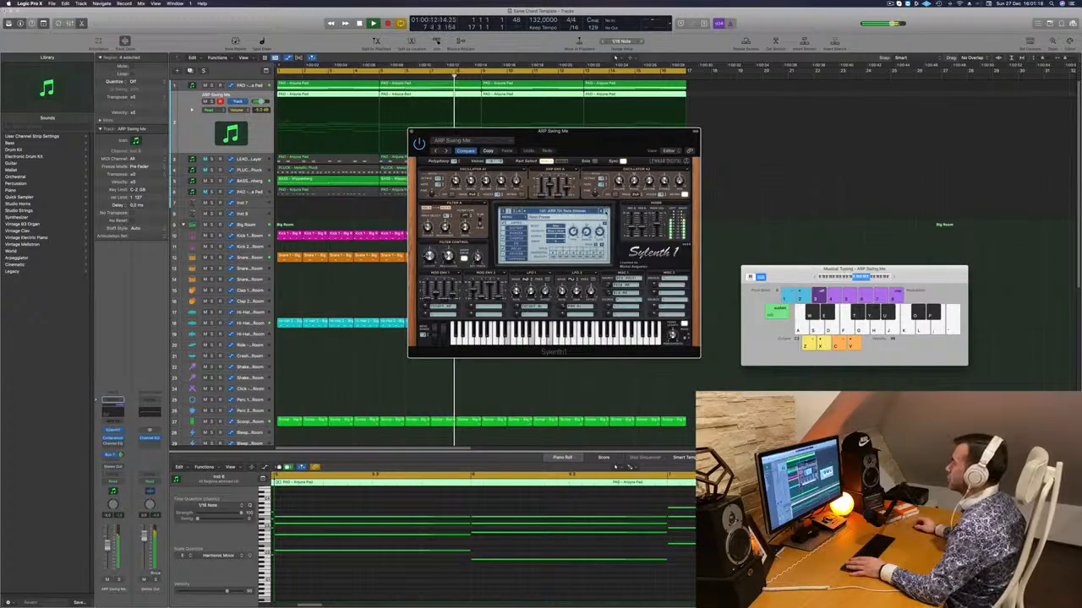
{"action": "left_click", "coordinate": [606, 212]}
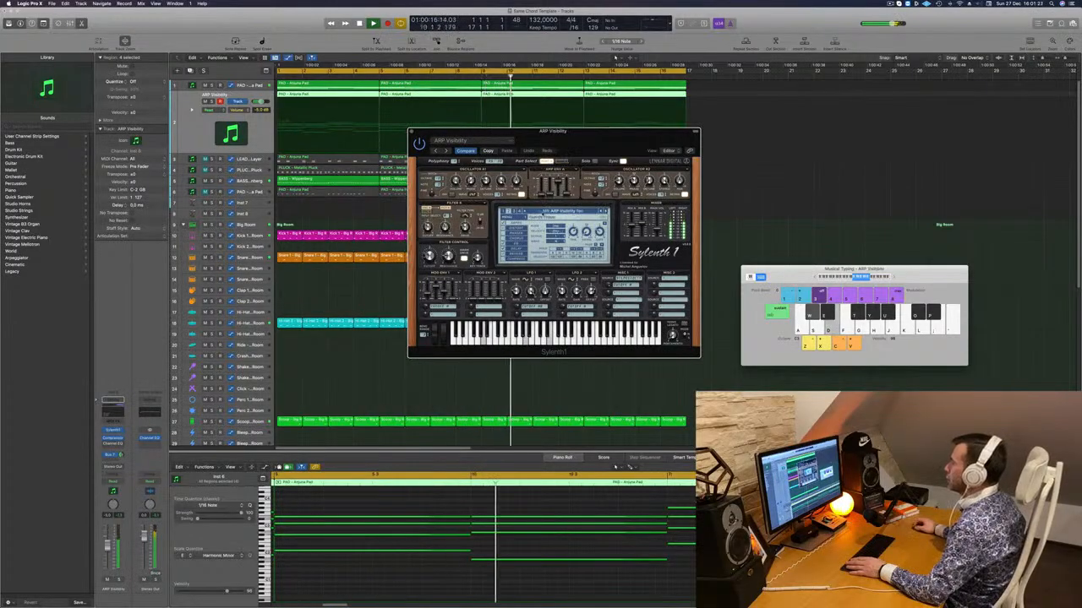
Switch Sylenth1 to the third bank section, load the ARP Artful Moment preset and restart playback.
{"action": "left_click", "coordinate": [514, 211]}
{"action": "left_click", "coordinate": [541, 212]}
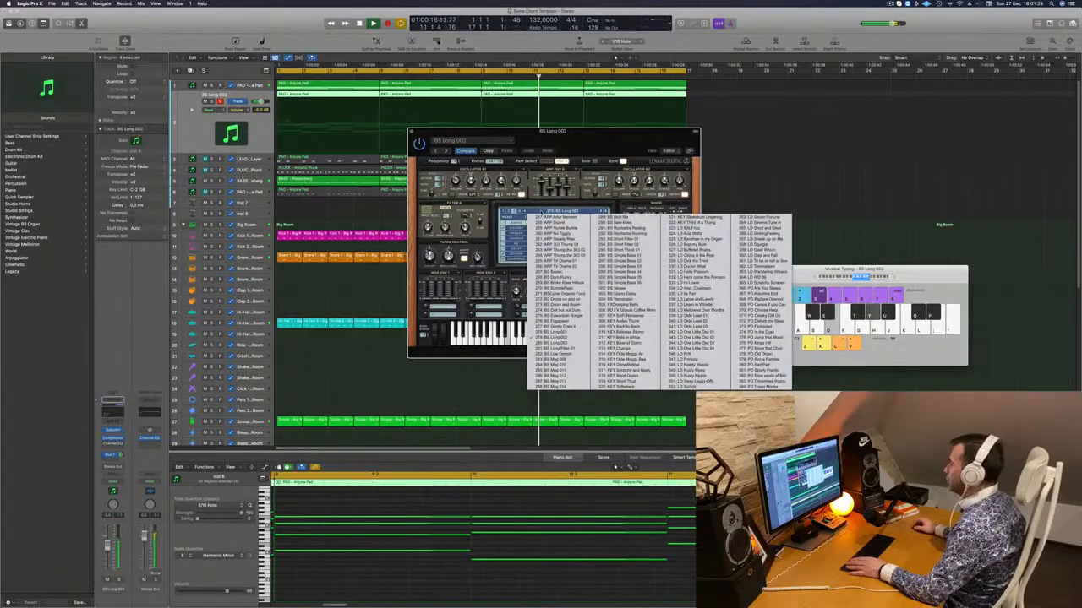
{"action": "left_click", "coordinate": [557, 218]}
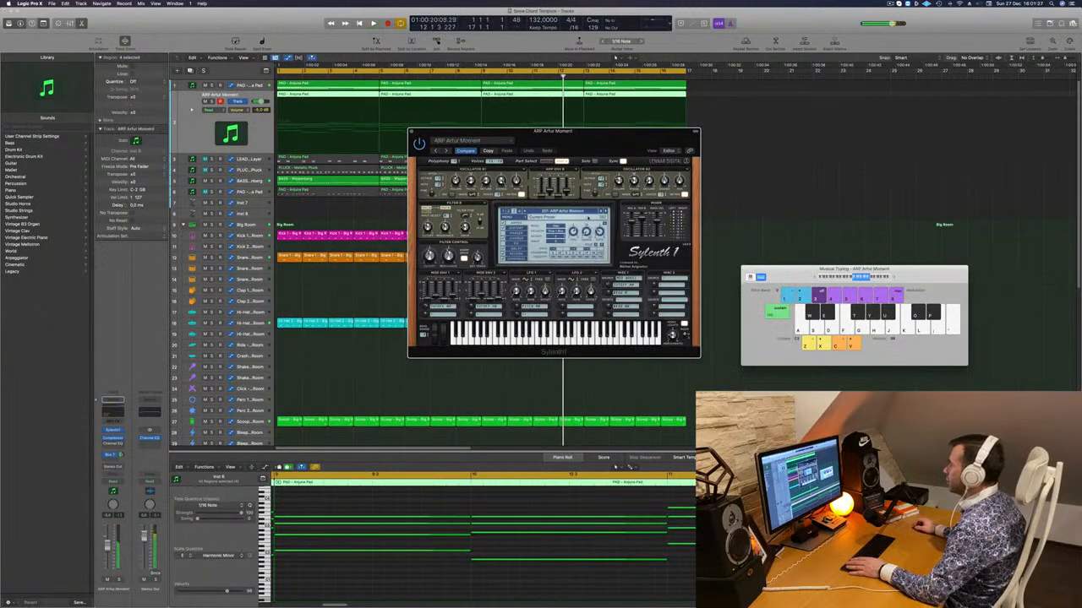
{"action": "key", "text": "space"}
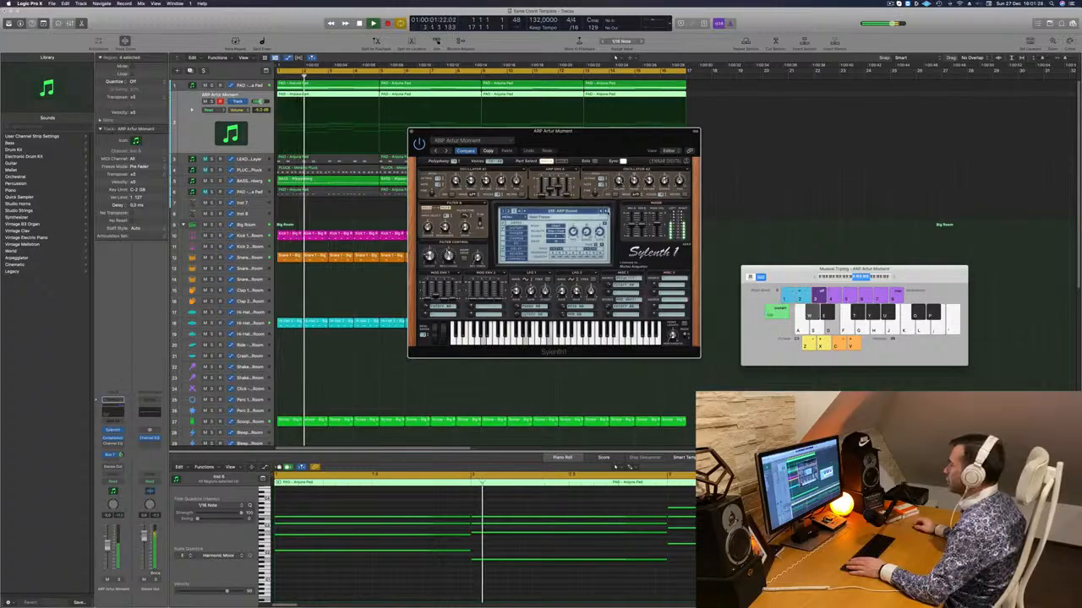
Audition the third section's ARP presets after Artful Moment, through Humble Bumble and Thump the 303 03 to the TV Drama presets.
{"action": "left_click", "coordinate": [607, 212]}
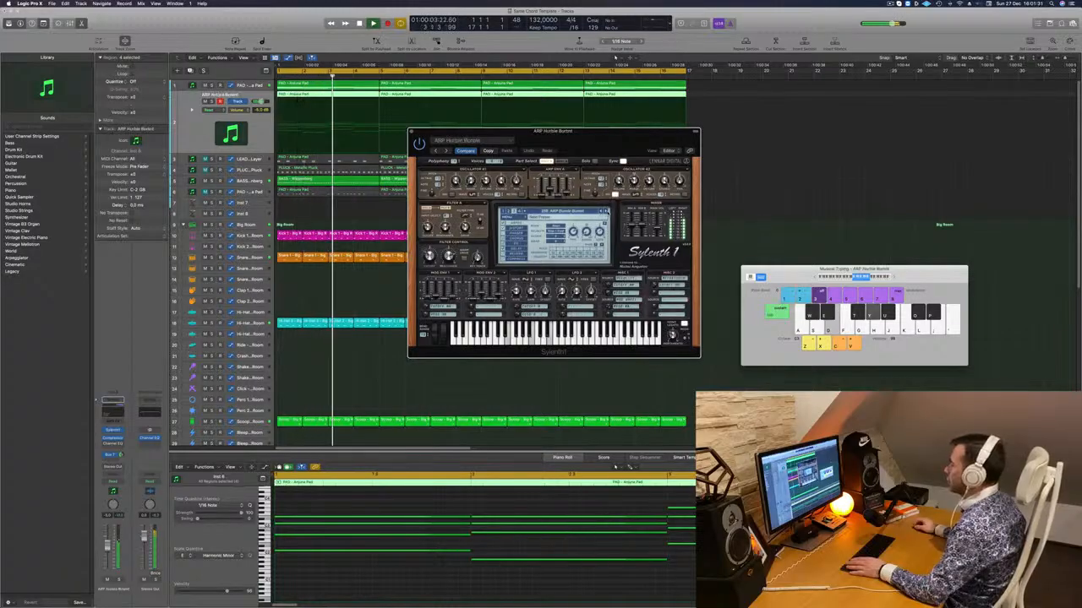
{"action": "left_click", "coordinate": [607, 212]}
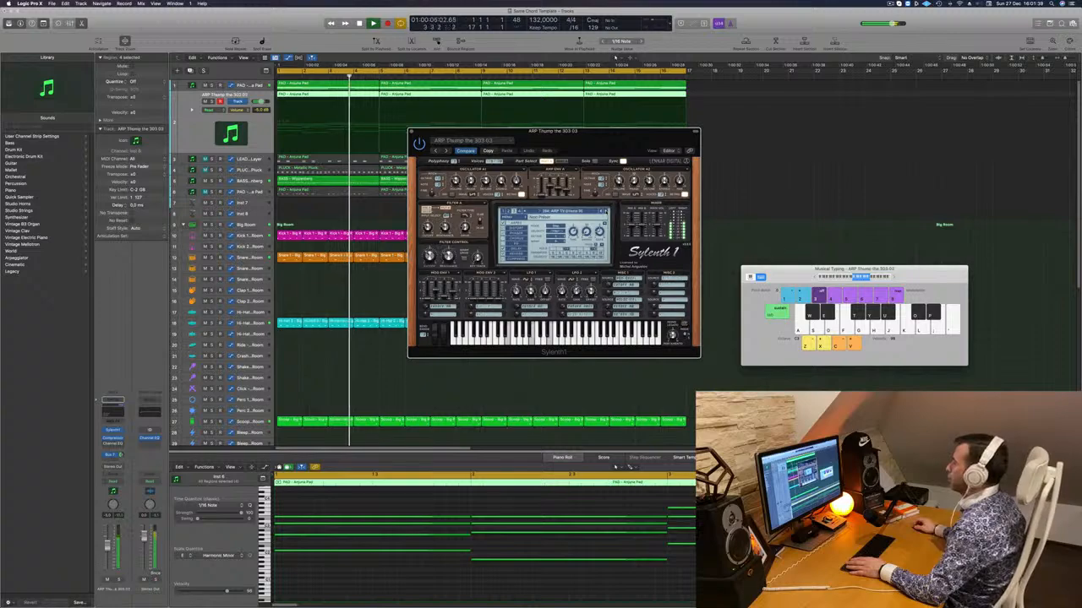
{"action": "left_click", "coordinate": [607, 212]}
{"action": "left_click", "coordinate": [558, 212]}
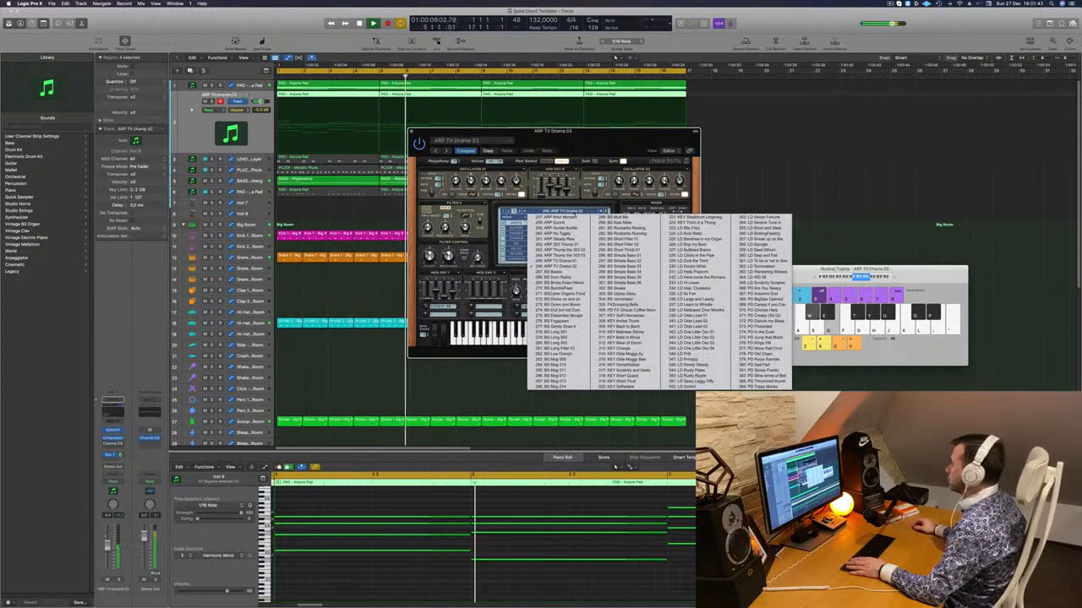
Switch Sylenth1 to the fourth bank section, load the ARP Double Bass preset and play the loop from the beginning.
{"action": "left_click", "coordinate": [520, 211]}
{"action": "left_click", "coordinate": [541, 211]}
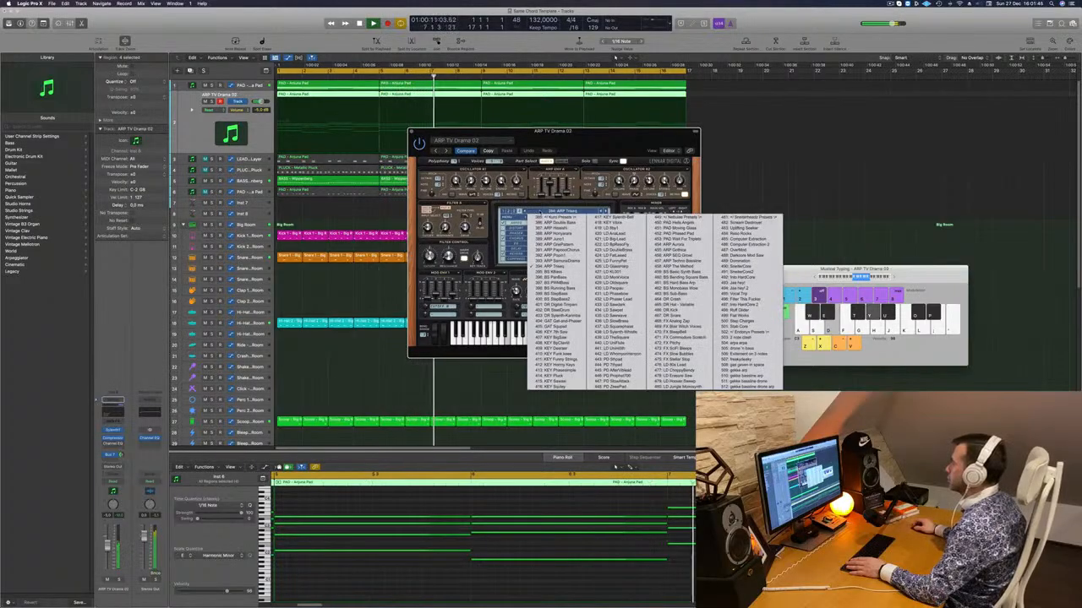
{"action": "left_click", "coordinate": [545, 223]}
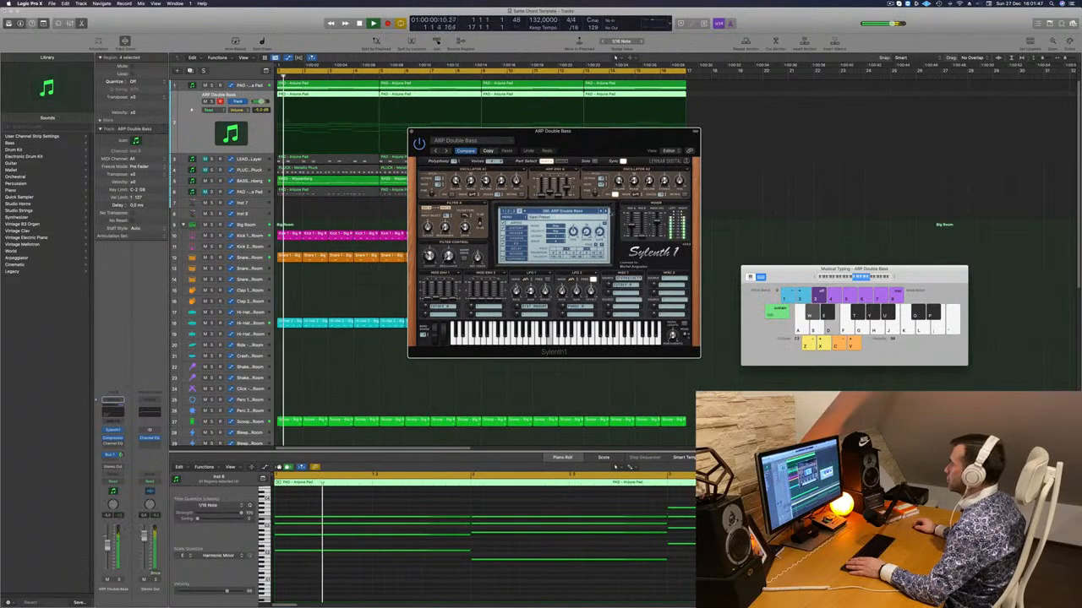
{"action": "key", "text": "Return"}
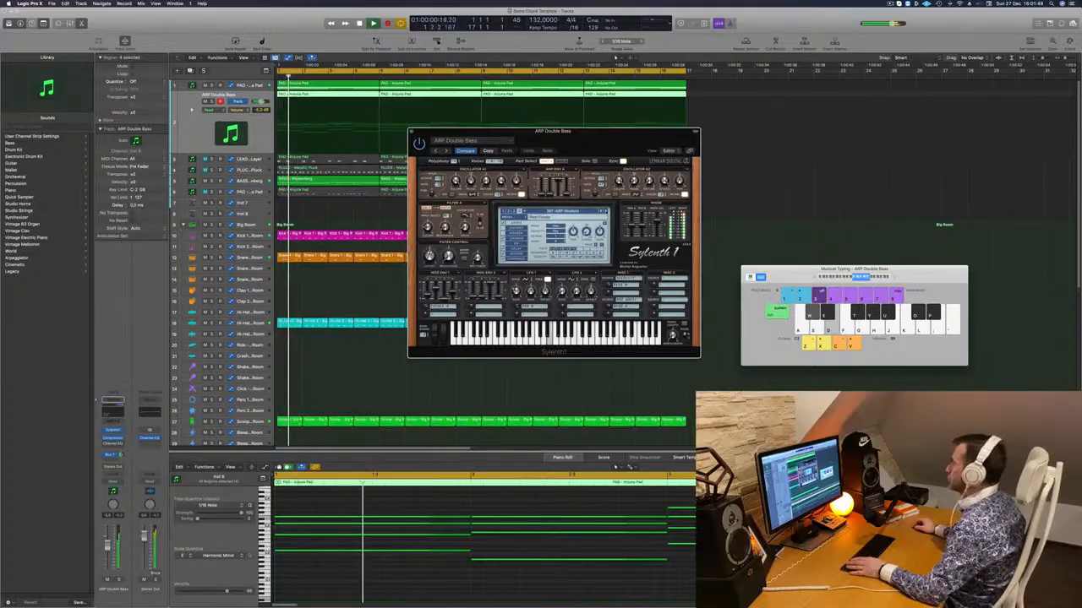
Advance through the ARP presets after Double Bass to ARP OnePattern, replaying the loop from the beginning for each.
{"action": "left_click", "coordinate": [606, 211]}
{"action": "key", "text": "Return"}
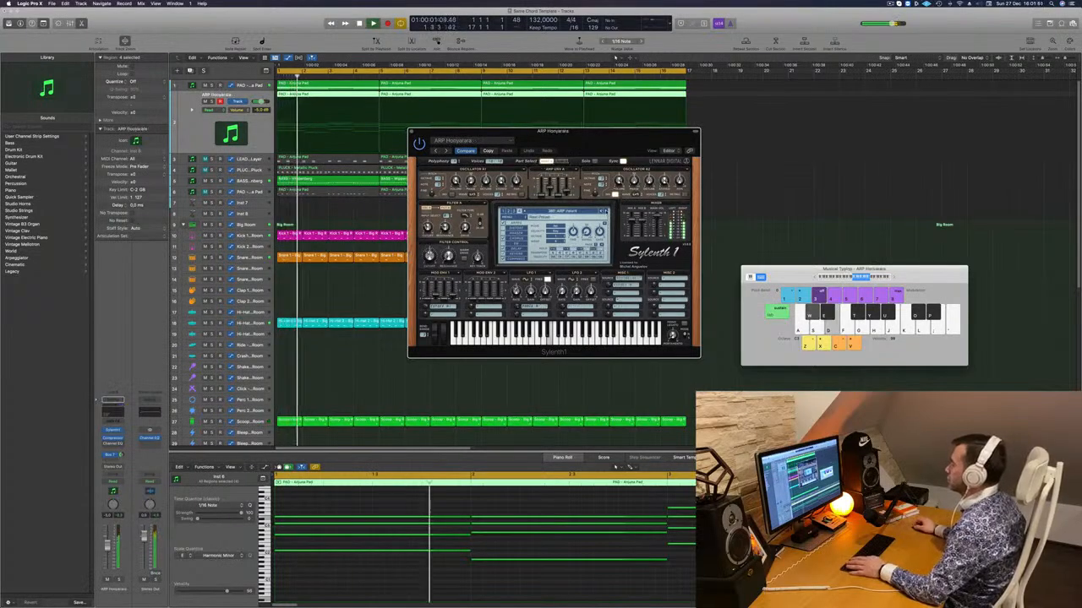
{"action": "left_click", "coordinate": [606, 212]}
{"action": "key", "text": "Return"}
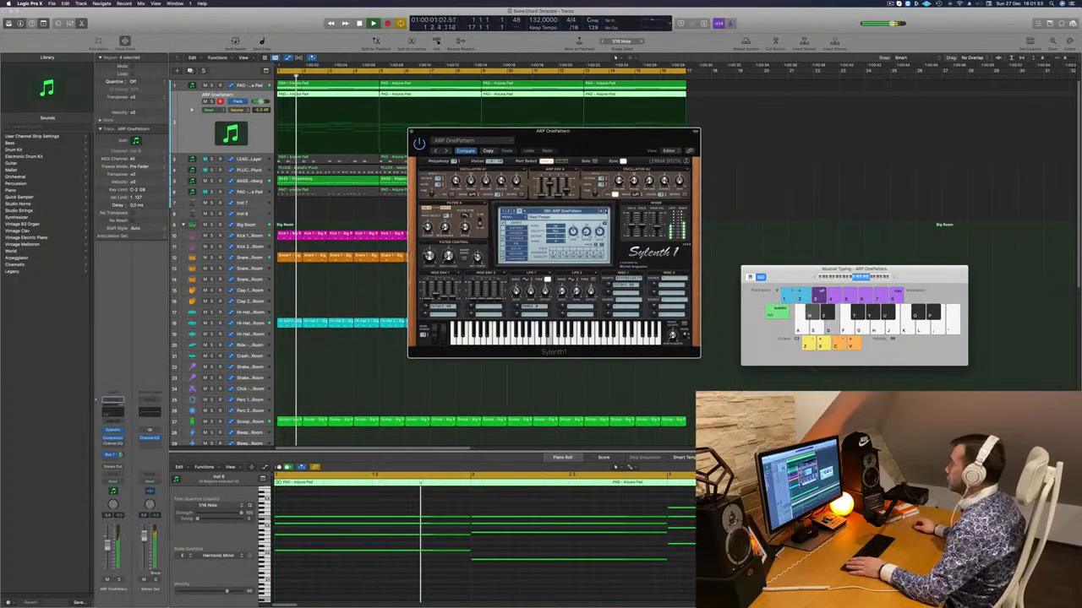
Replay the loop with ARP OnePattern and audition the following Sylenth1 presets up to ARP Triseq.
{"action": "left_click_drag", "start_coordinate": [588, 143], "coordinate": [657, 207]}
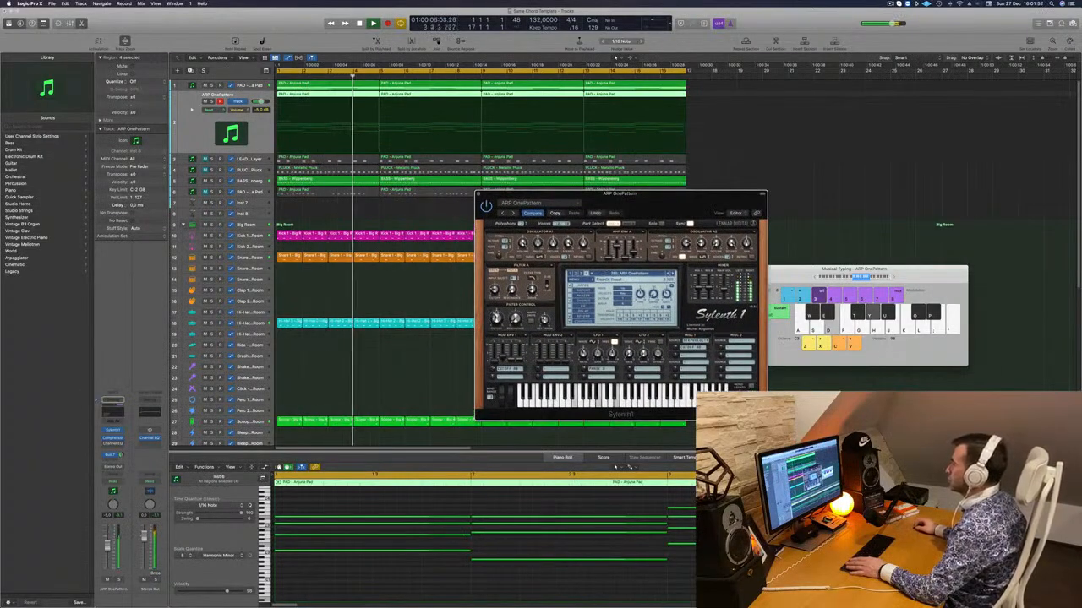
{"action": "key", "text": "Return"}
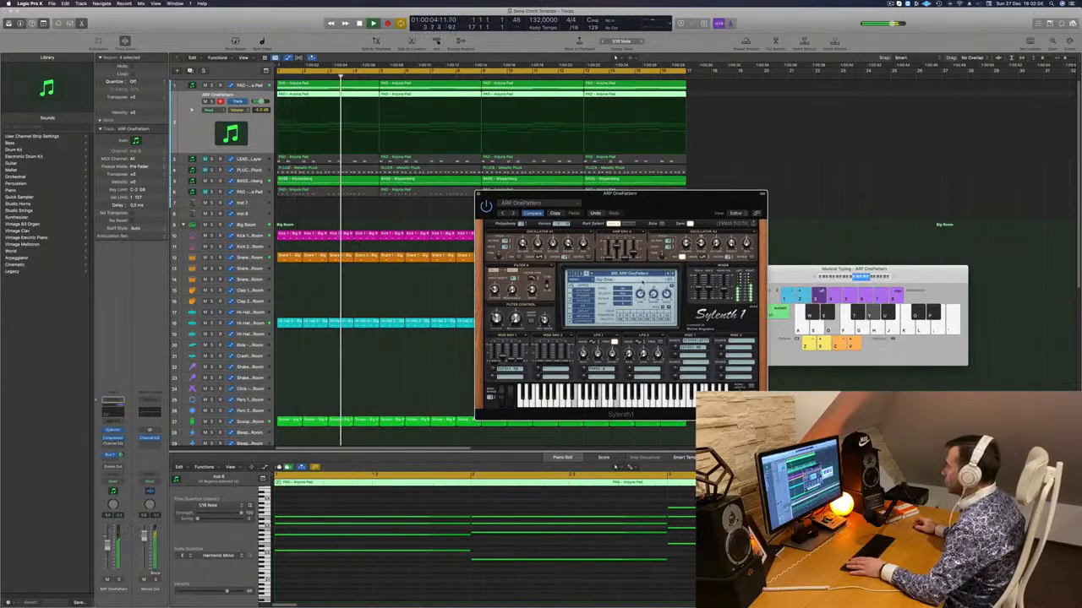
{"action": "key", "text": "Return"}
{"action": "mouse_move", "coordinate": [649, 204]}
{"action": "left_mouse_down"}
{"action": "mouse_move", "coordinate": [595, 72]}
{"action": "mouse_move", "coordinate": [662, 202]}
{"action": "left_mouse_up"}
{"action": "left_click", "coordinate": [667, 250]}
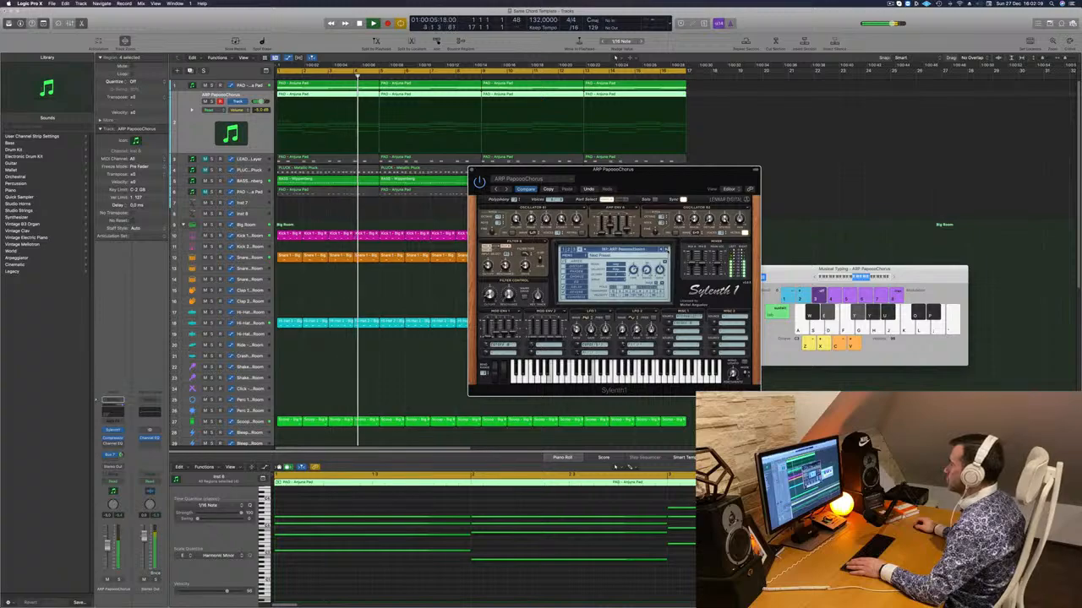
{"action": "left_click", "coordinate": [666, 250]}
{"action": "left_click", "coordinate": [666, 250]}
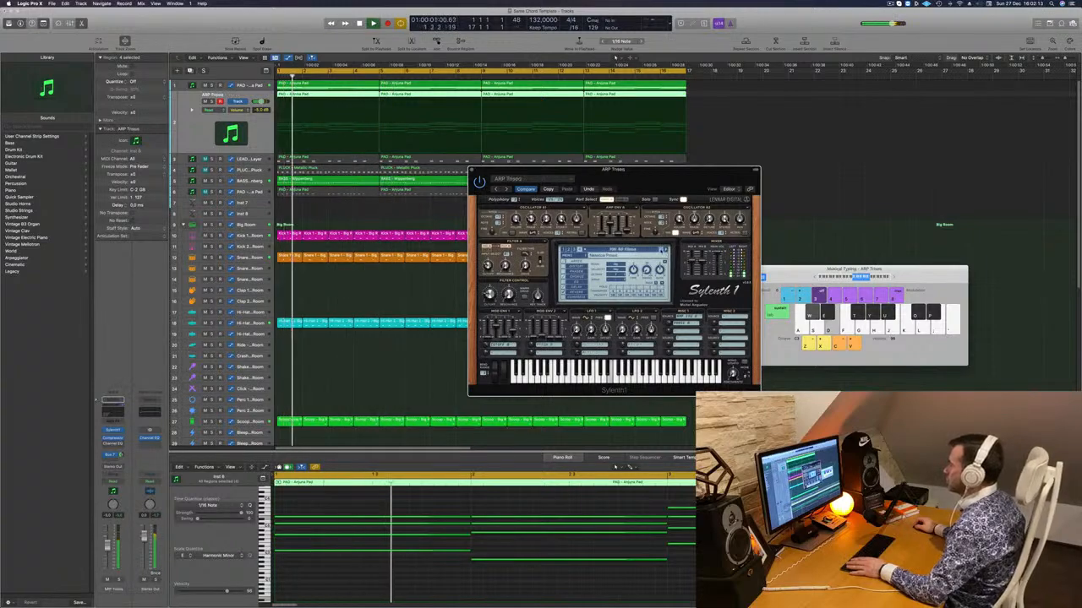
Return Sylenth1 to the ARP OnePattern preset, replay the loop from the beginning and close the synth window.
{"action": "left_click", "coordinate": [661, 250]}
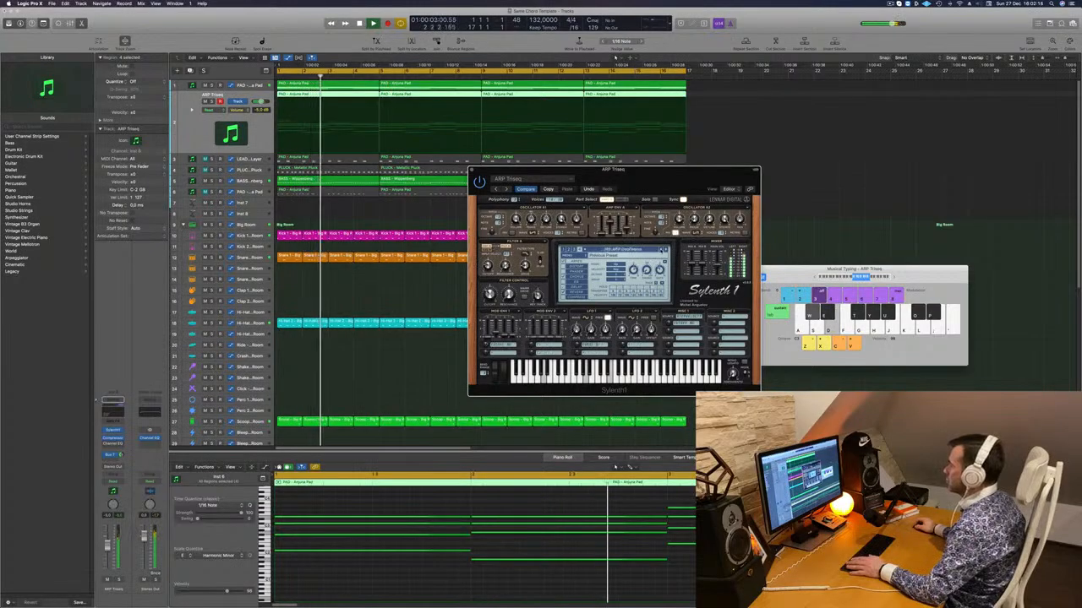
{"action": "key", "text": "space"}
{"action": "key", "text": "space"}
{"action": "left_click_drag", "start_coordinate": [681, 169], "coordinate": [712, 124]}
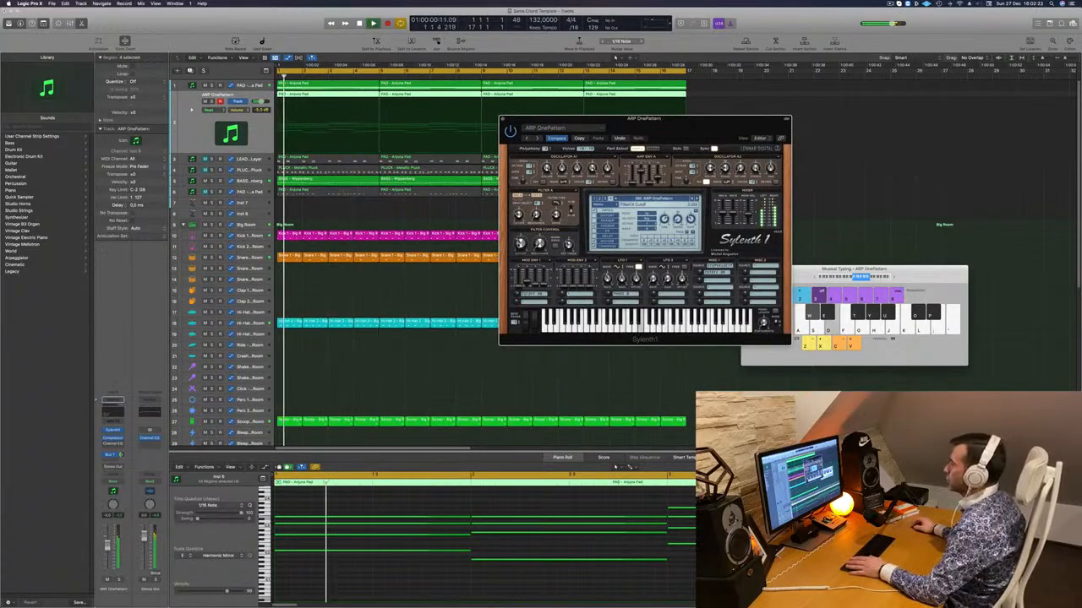
{"action": "left_click", "coordinate": [503, 119]}
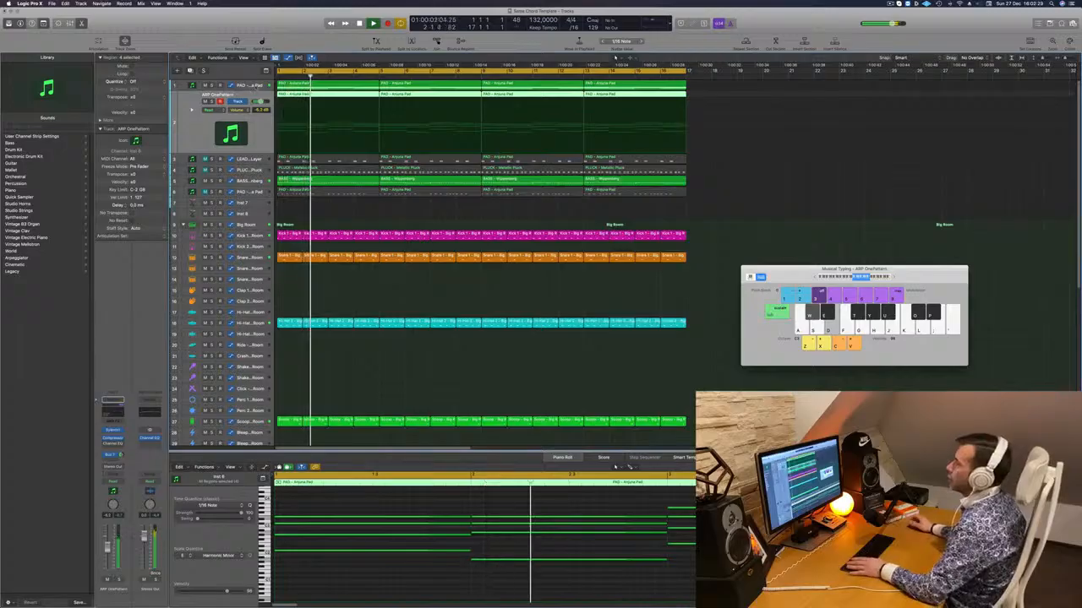
Set the PAD - Anjuna Pad track's automation to Touch and record a Sylenth1 filter cutoff movement during playback.
{"action": "left_click", "coordinate": [256, 87]}
{"action": "key", "text": "Return"}
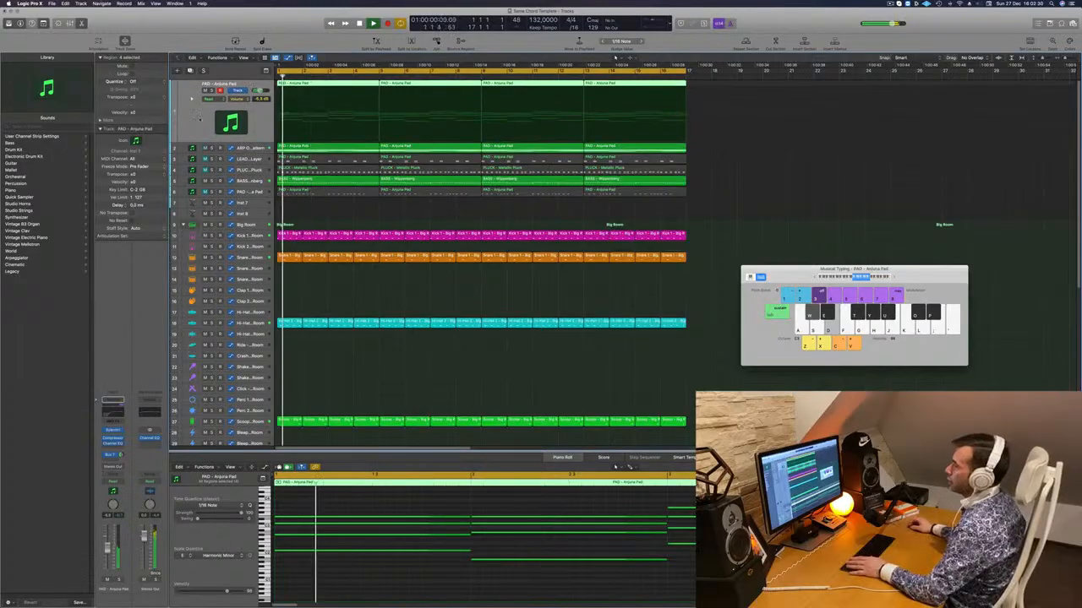
{"action": "left_click", "coordinate": [117, 482]}
{"action": "left_click", "coordinate": [111, 488]}
{"action": "key", "text": "Return"}
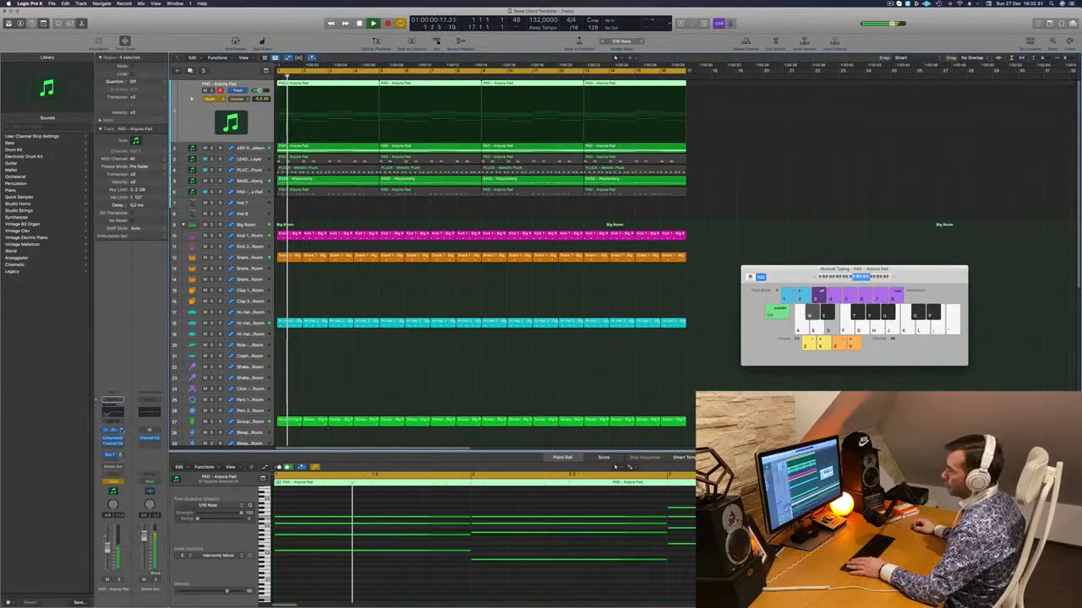
{"action": "left_click", "coordinate": [116, 431]}
{"action": "key", "text": "Return"}
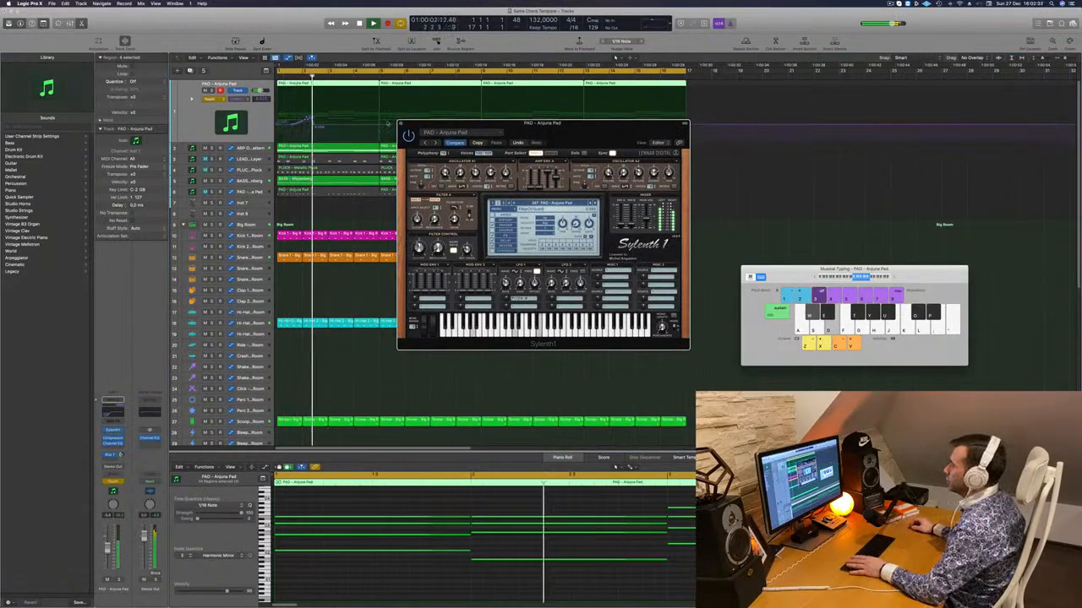
{"action": "left_click", "coordinate": [401, 124]}
Reshape the pad's cutoff automation into a steady rise from bar 1 to bar 5 and set its automation mode to Read.
{"action": "left_click_drag", "start_coordinate": [319, 126], "coordinate": [279, 126]}
{"action": "left_click_drag", "start_coordinate": [379, 125], "coordinate": [378, 109]}
{"action": "left_click", "coordinate": [214, 100]}
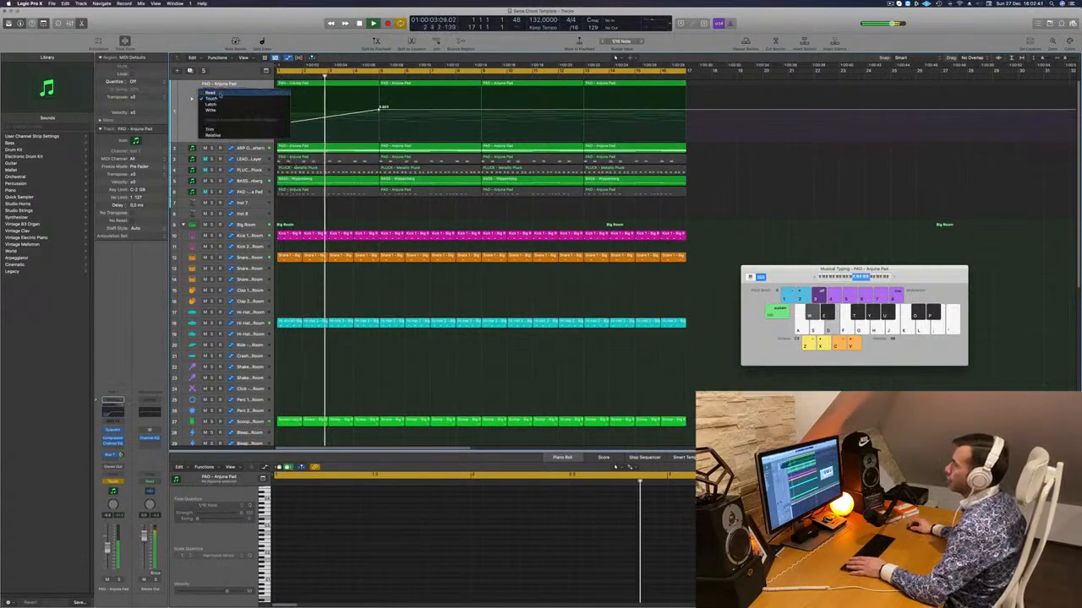
{"action": "left_click", "coordinate": [215, 99]}
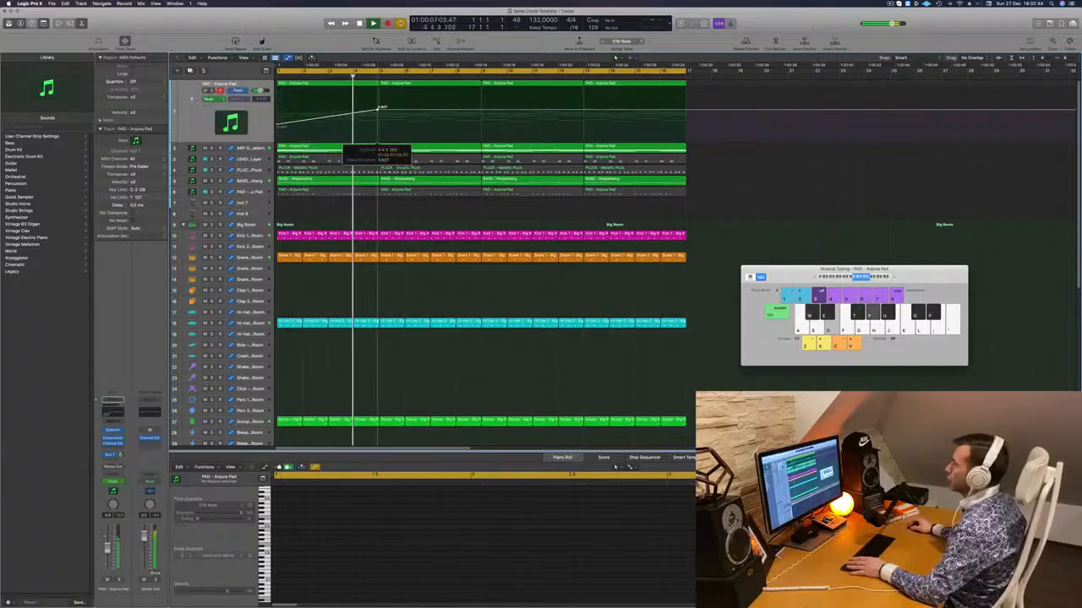
Drop the pad's cutoff automation abruptly to a lower level at bar 5 and restart playback.
{"action": "left_click_drag", "start_coordinate": [379, 109], "coordinate": [379, 130]}
{"action": "key", "text": "space"}
{"action": "key", "text": "space"}
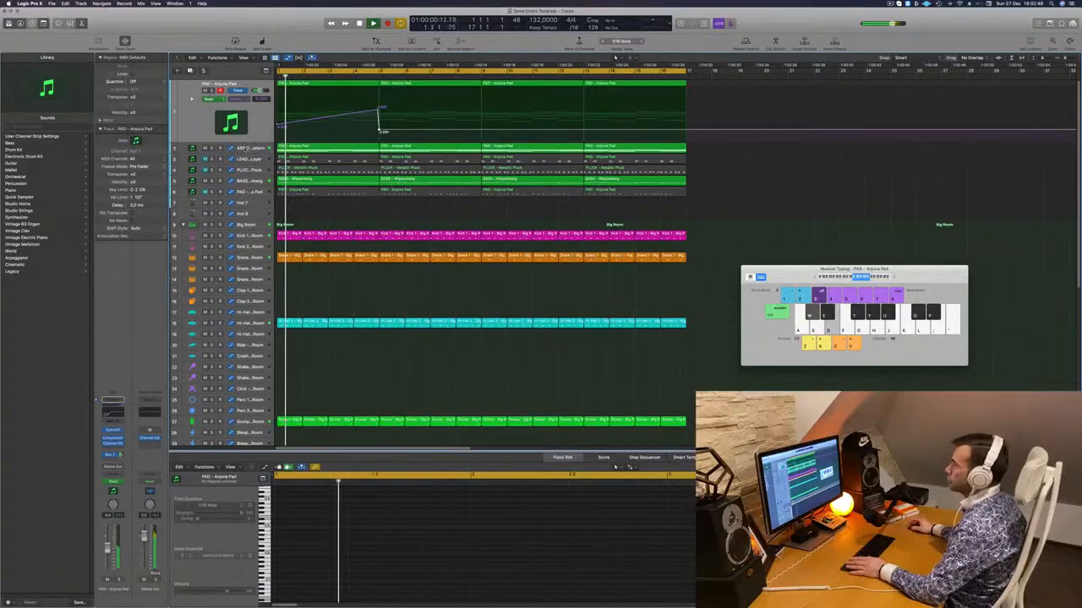
Lower the ARP OnePattern track's volume to about -7 dB and restart the loop.
{"action": "left_click", "coordinate": [252, 150]}
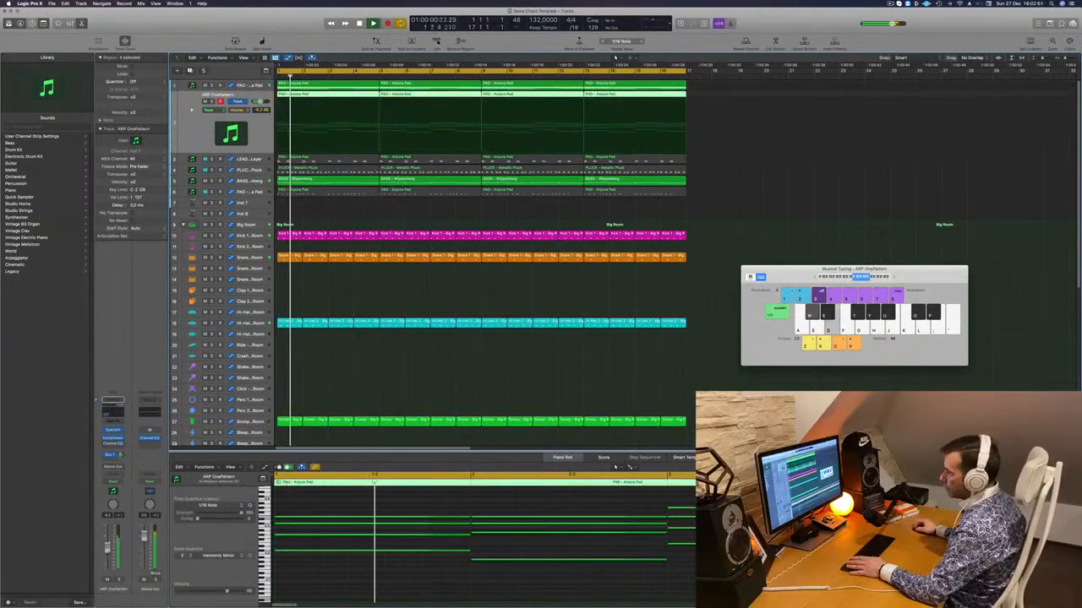
{"action": "key", "text": "space"}
{"action": "key", "text": "space"}
In the arpeggio's Channel EQ, enable a 115 Hz low cut with Q 0.79 and set the 250 Hz band to 93.5 Hz, +1.0 dB.
{"action": "left_click", "coordinate": [109, 412]}
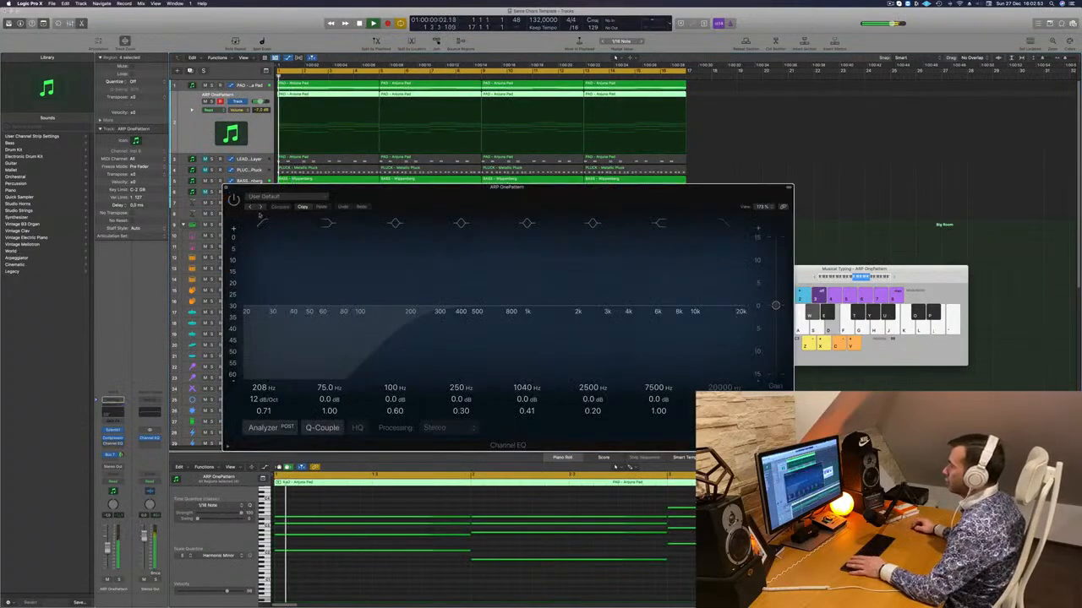
{"action": "left_click", "coordinate": [258, 216]}
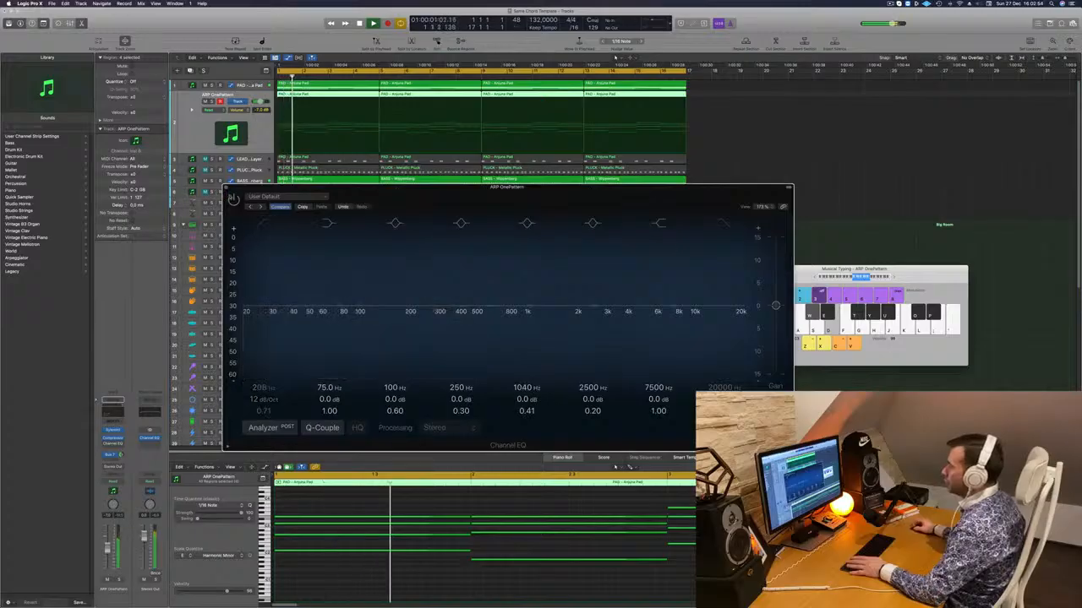
{"action": "left_click", "coordinate": [263, 224]}
{"action": "left_click_drag", "start_coordinate": [427, 306], "coordinate": [355, 302]}
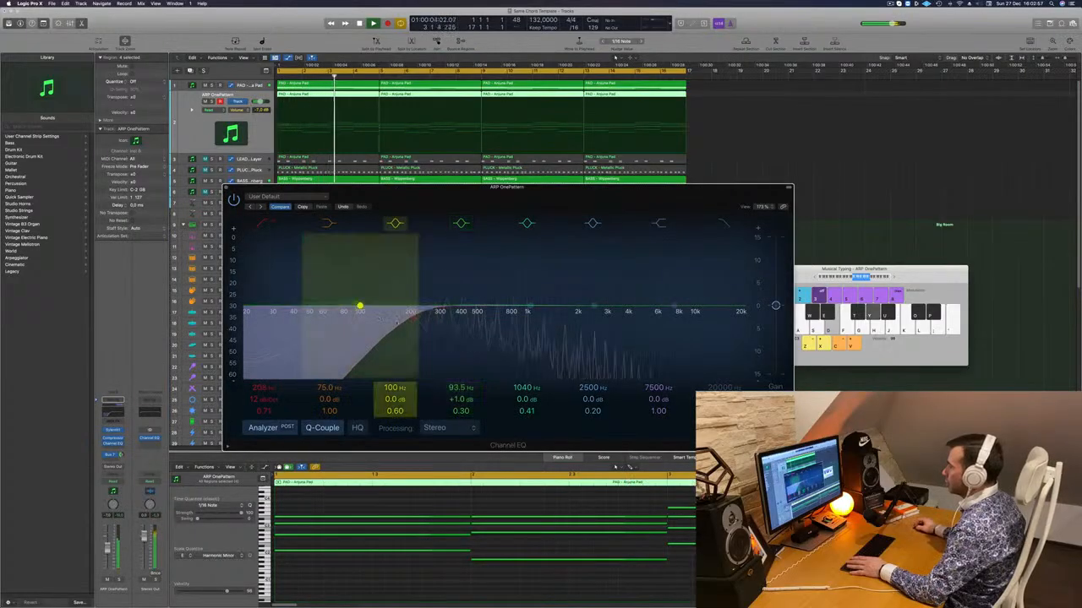
{"action": "left_click_drag", "start_coordinate": [412, 319], "coordinate": [371, 309]}
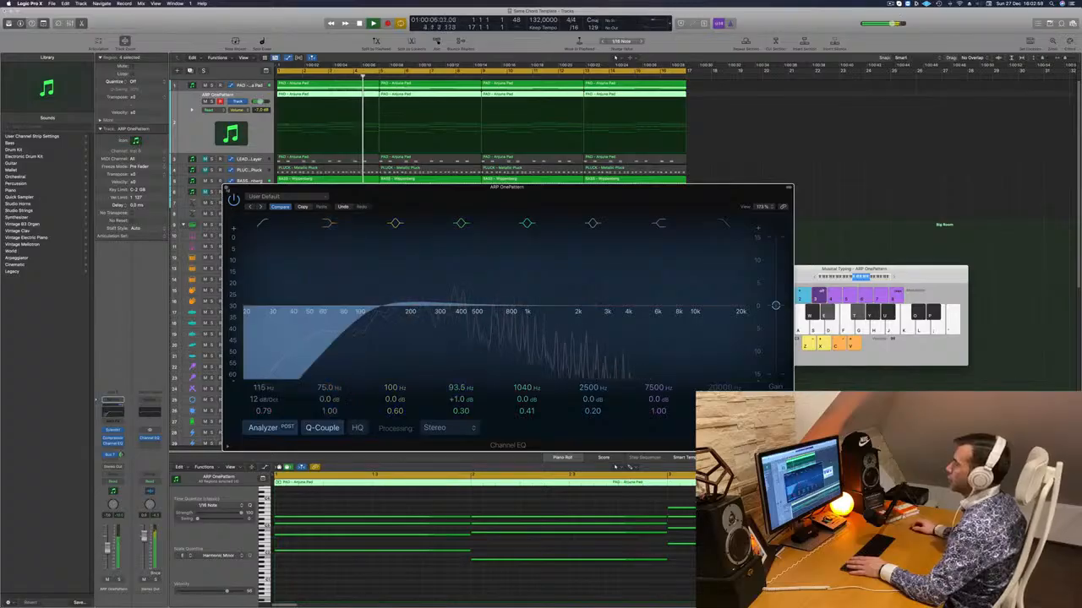
{"action": "left_click", "coordinate": [226, 188]}
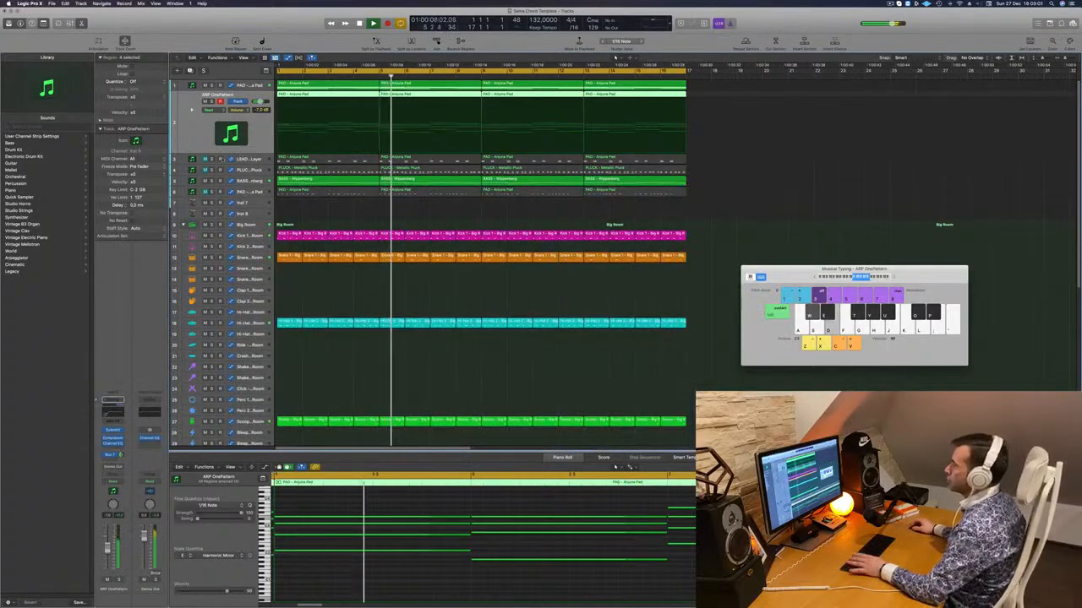
Unmute the lead layer track and repeat all regions to extend the arrangement to bar 65.
{"action": "left_click", "coordinate": [205, 159]}
{"action": "left_click", "coordinate": [306, 158]}
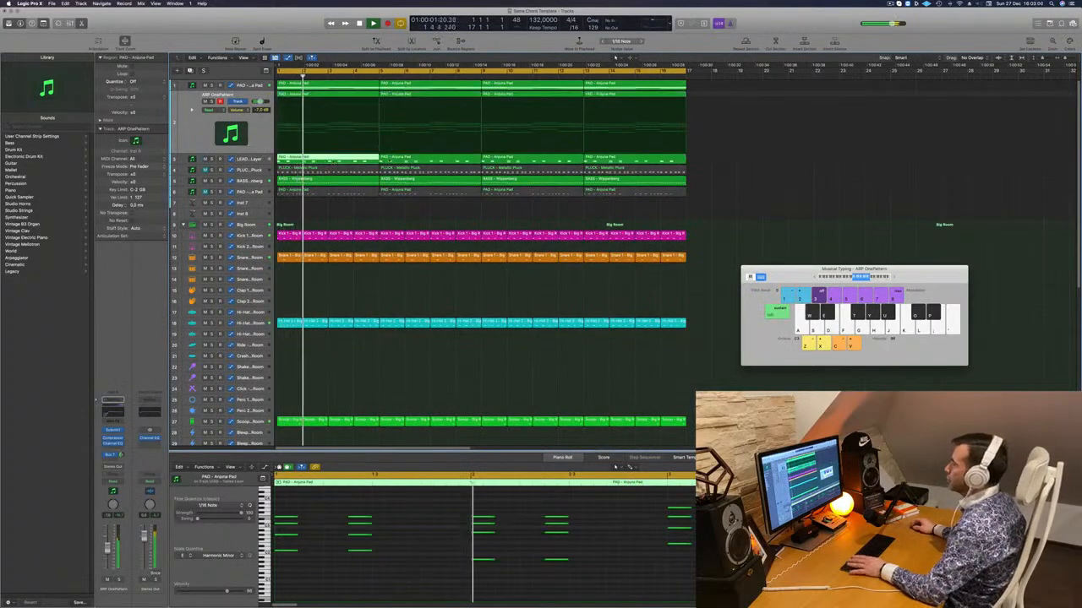
{"action": "key", "text": "super+a"}
{"action": "key", "text": "super+r"}
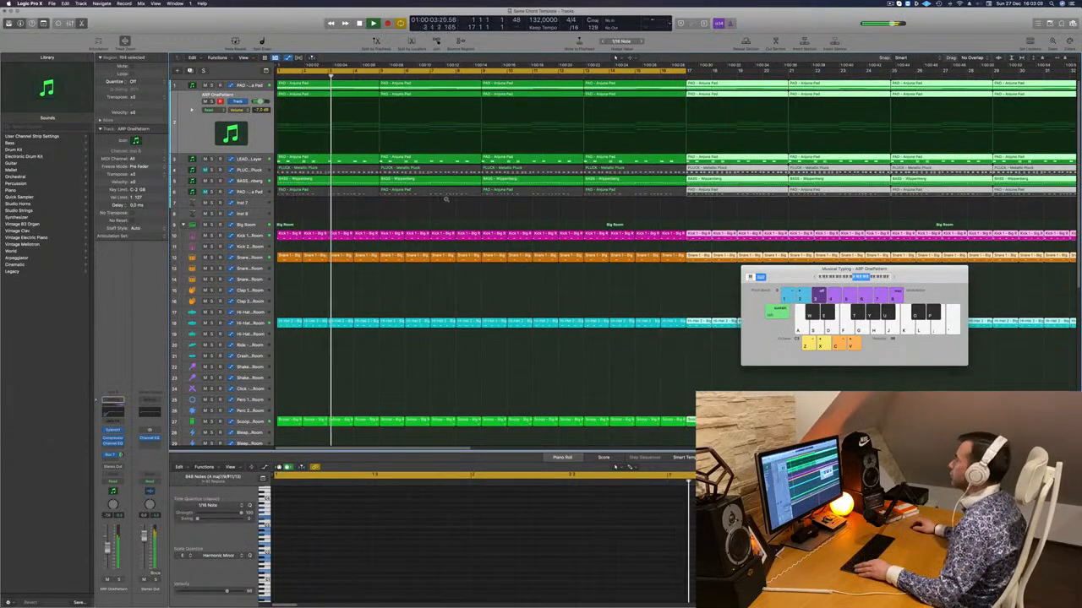
Extend the cycle range across the whole repeated arrangement and clear the region selection.
{"action": "key", "text": "super+Left"}
{"action": "key", "text": "super+Left"}
{"action": "key", "text": "super+Left"}
{"action": "key", "text": "super+Left"}
{"action": "key", "text": "super+Left"}
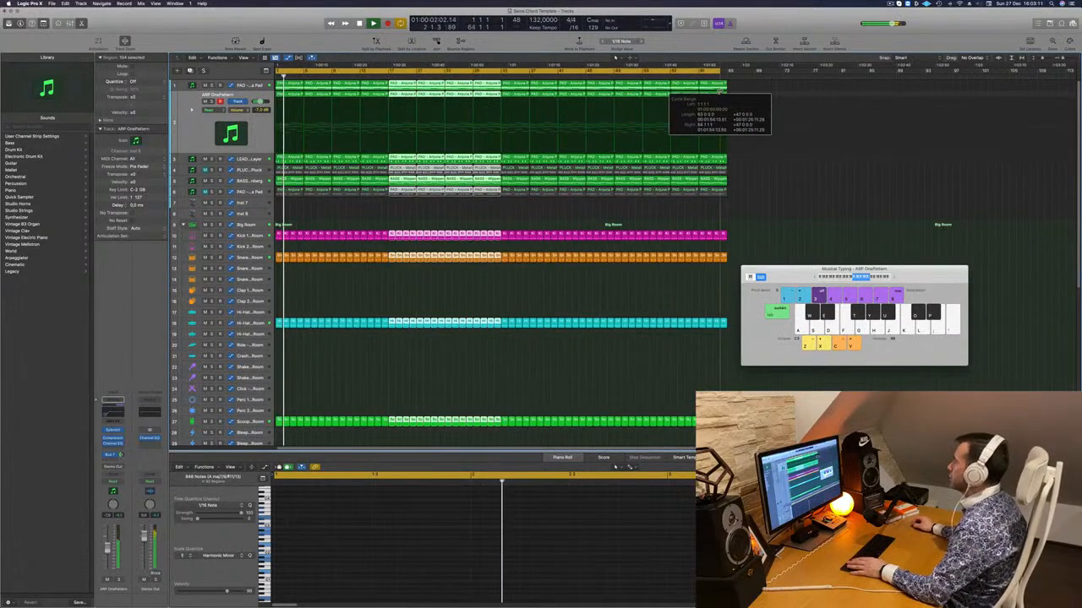
{"action": "left_click", "coordinate": [400, 217]}
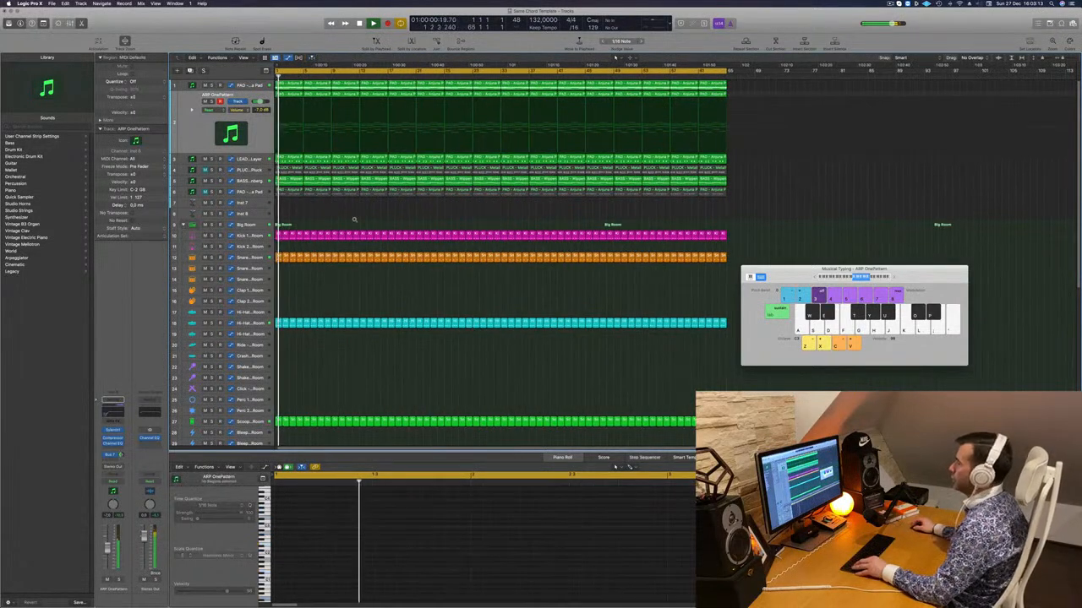
Delete the first two regions on the lead layer track so the lead starts at bar 9.
{"action": "key", "text": "super+Right"}
{"action": "key", "text": "super+Right"}
{"action": "key", "text": "super+Right"}
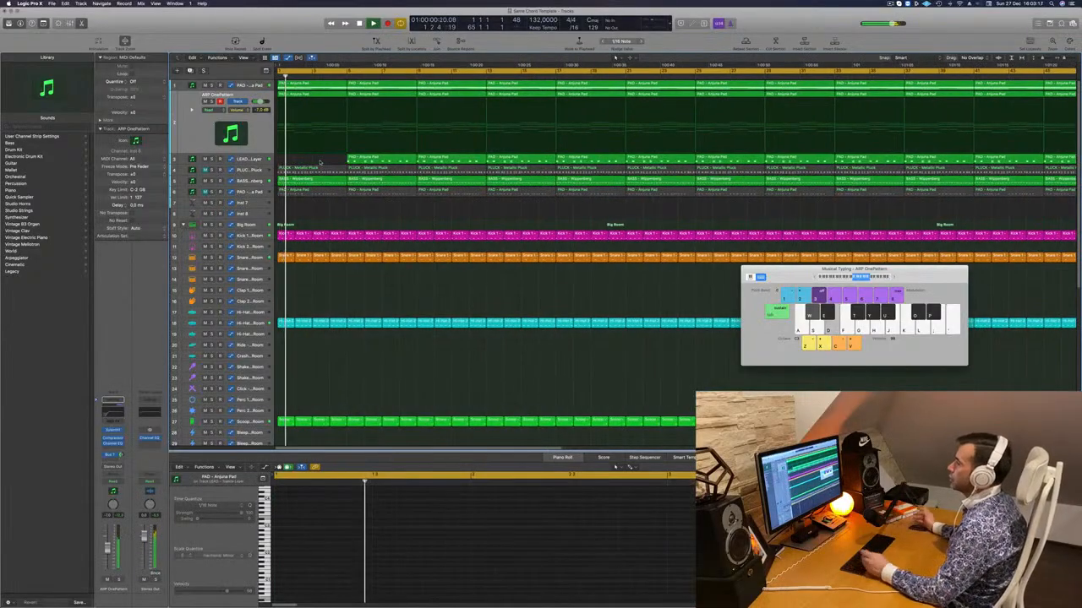
{"action": "key", "text": "super+Left"}
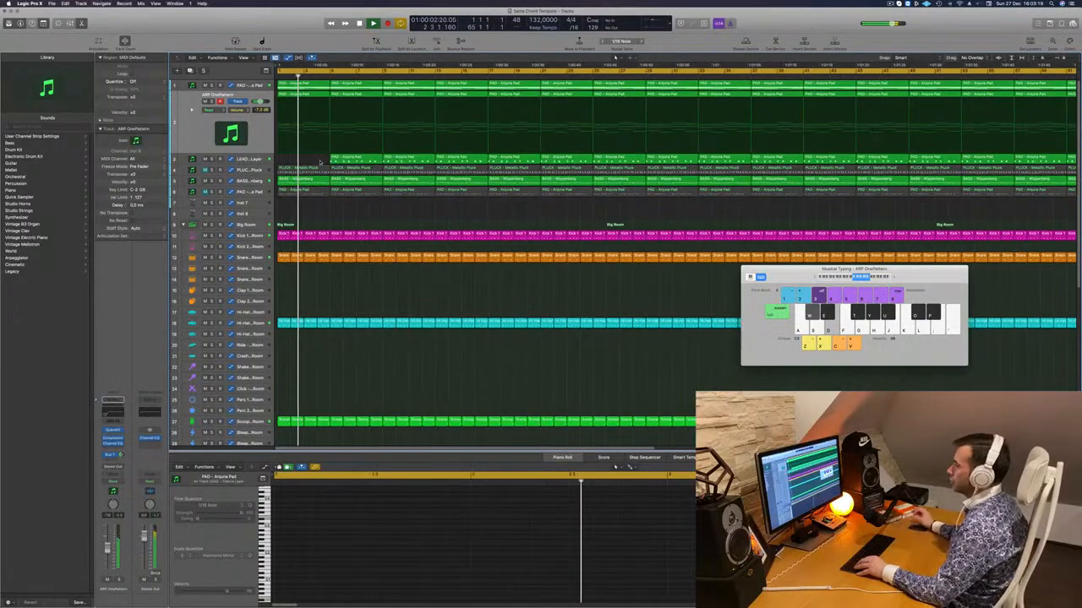
{"action": "left_click", "coordinate": [344, 160]}
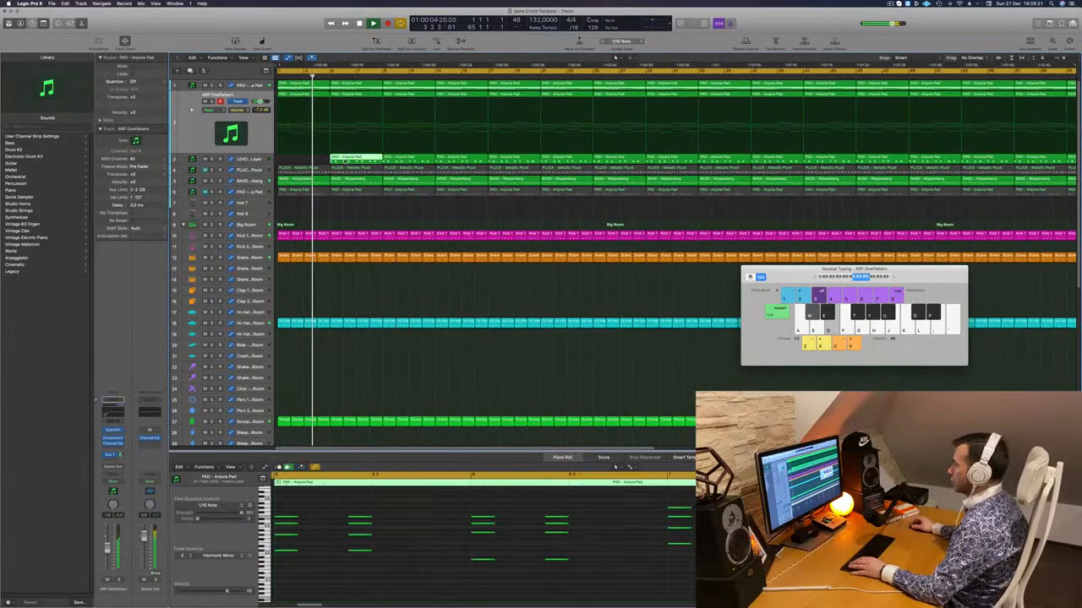
{"action": "key", "text": "Delete"}
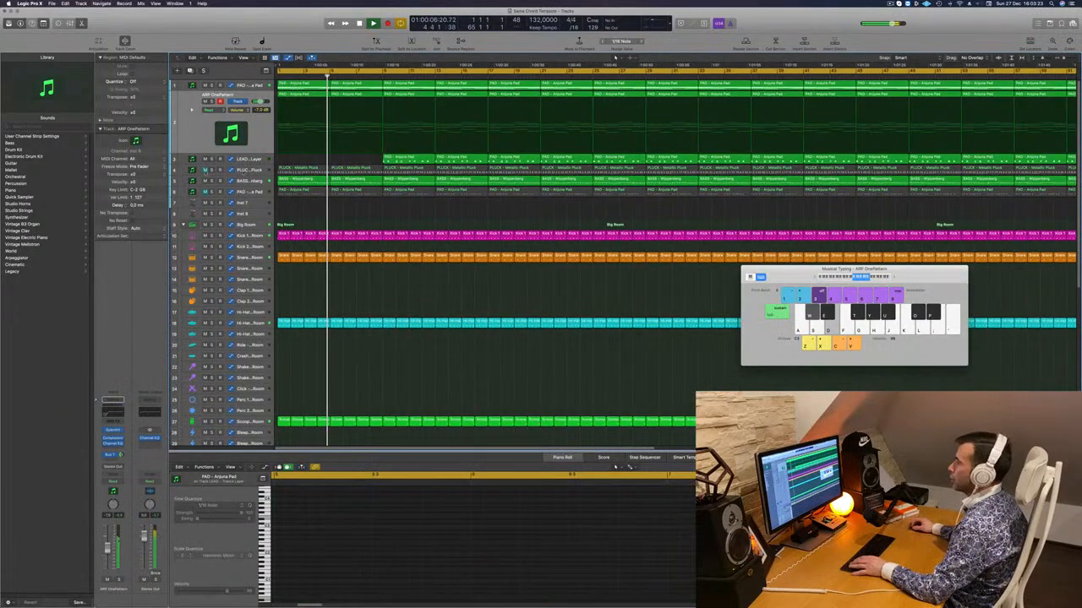
Unmute the Metallic Pluck track and delete its first region so the pluck starts at bar 5.
{"action": "left_click", "coordinate": [204, 171]}
{"action": "left_click", "coordinate": [285, 171]}
{"action": "key", "text": "Delete"}
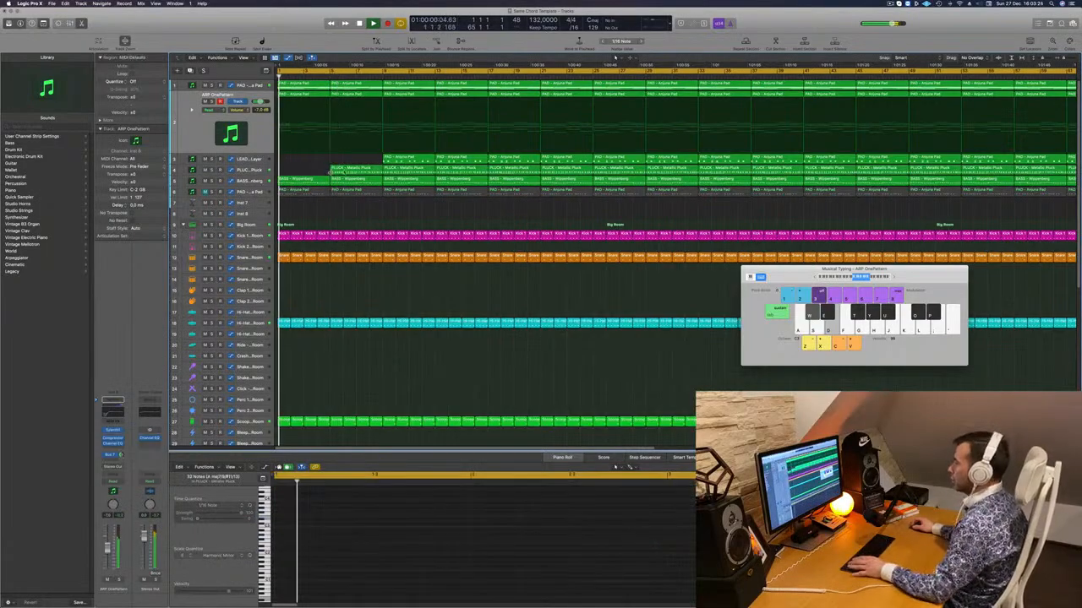
Set the BASS - Wippenberg track's automation to Touch and record a Sylenth1 filter cutoff movement during playback.
{"action": "left_click", "coordinate": [251, 181]}
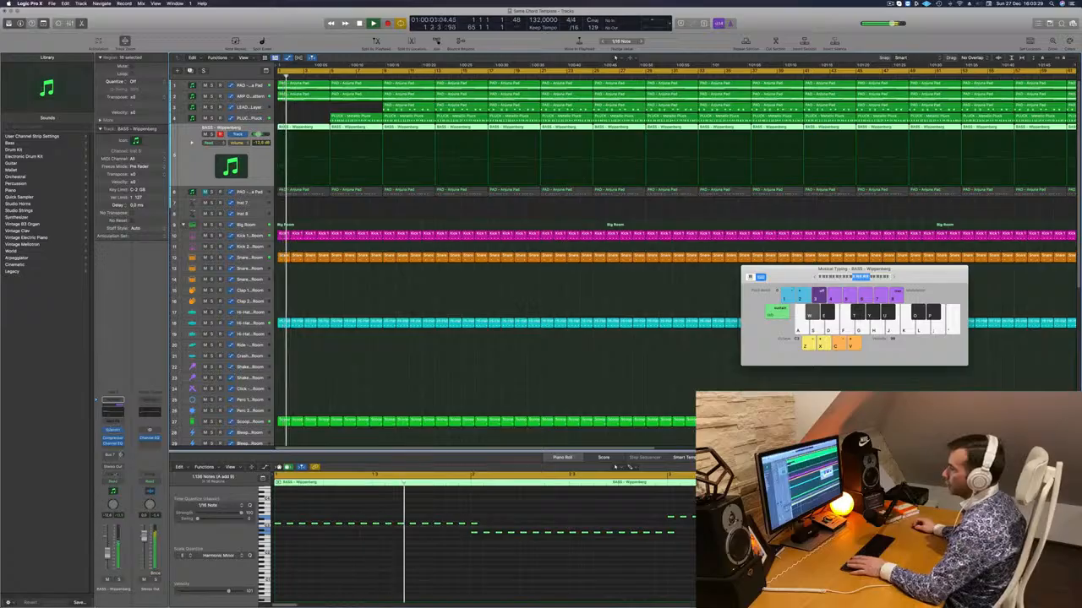
{"action": "left_click", "coordinate": [111, 482]}
{"action": "left_click", "coordinate": [111, 488]}
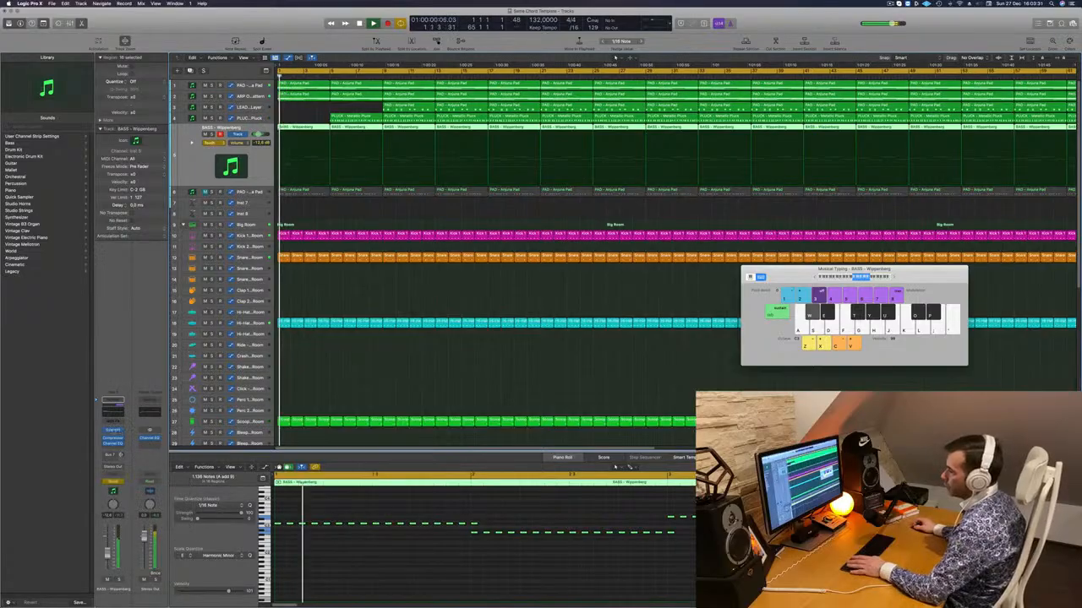
{"action": "left_click", "coordinate": [110, 430]}
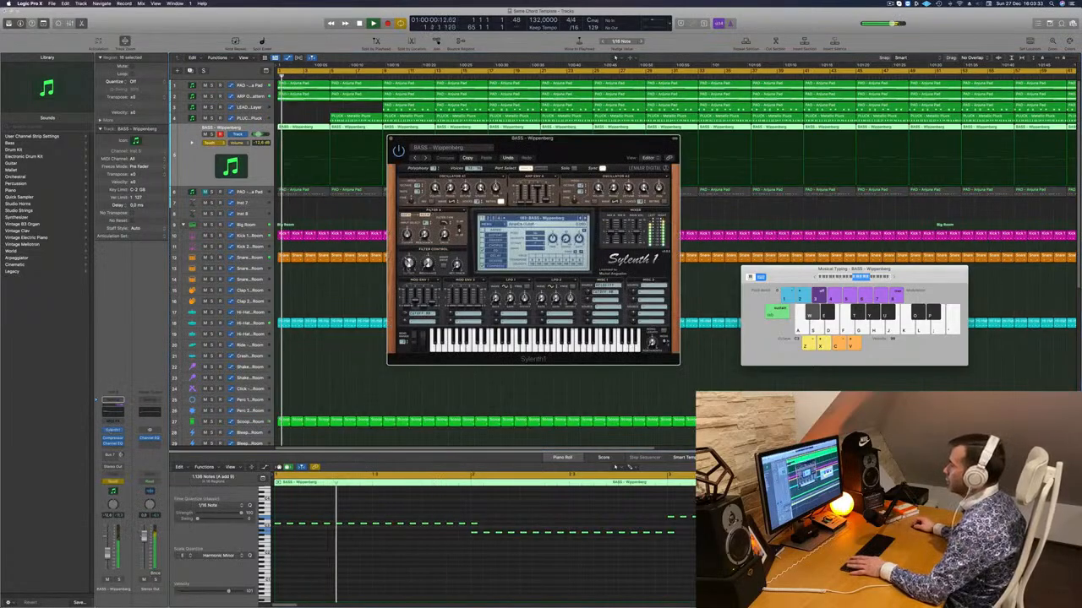
{"action": "left_click", "coordinate": [390, 140]}
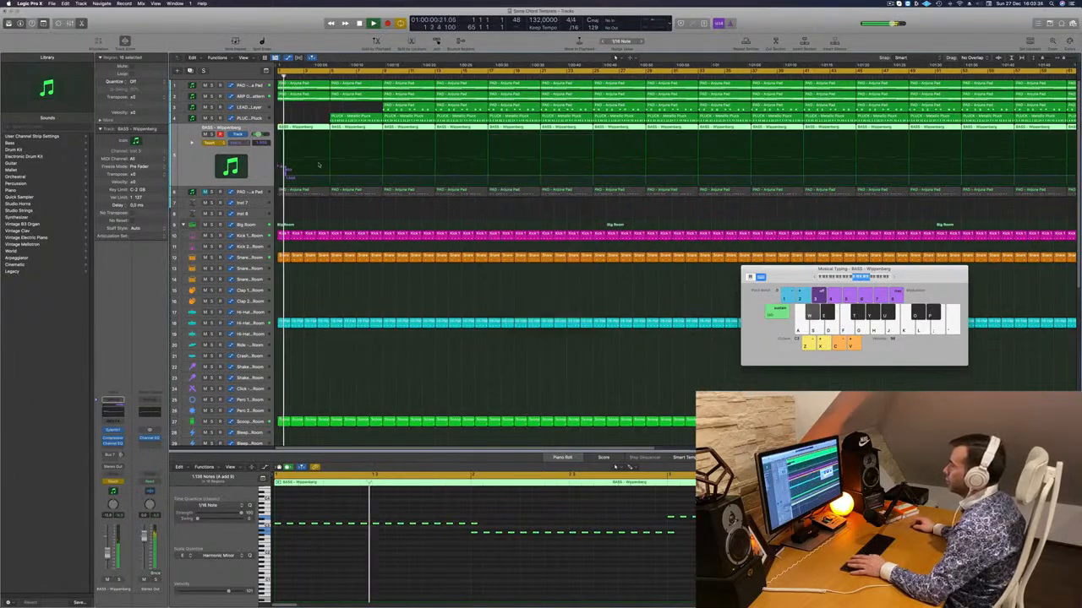
Set the bass automation to Read and shape its cutoff curve into a rise from bar 1 to bar 5.
{"action": "left_click", "coordinate": [285, 172]}
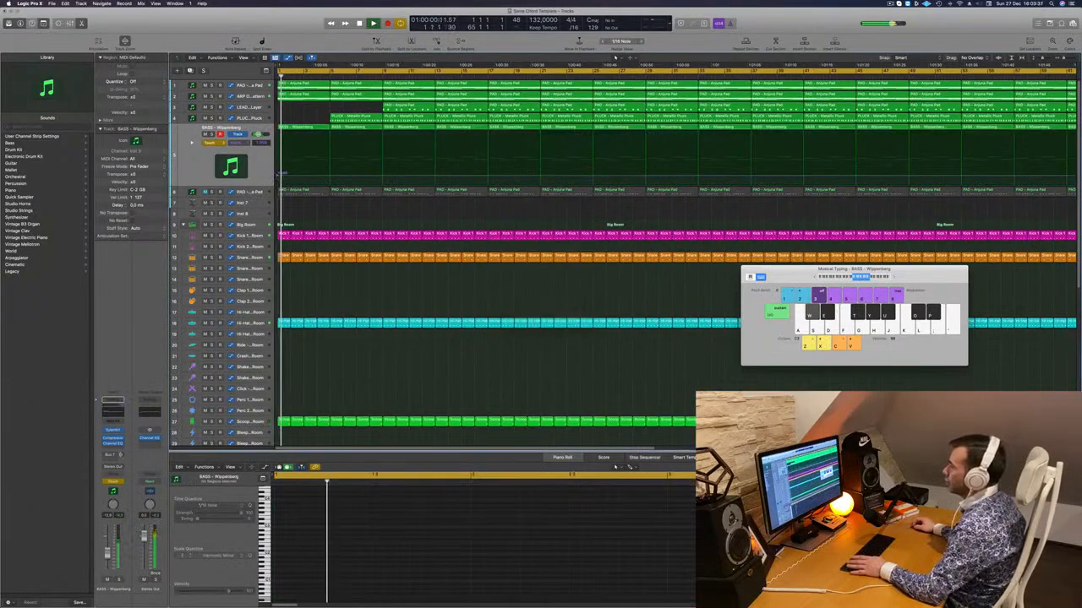
{"action": "left_click", "coordinate": [211, 143]}
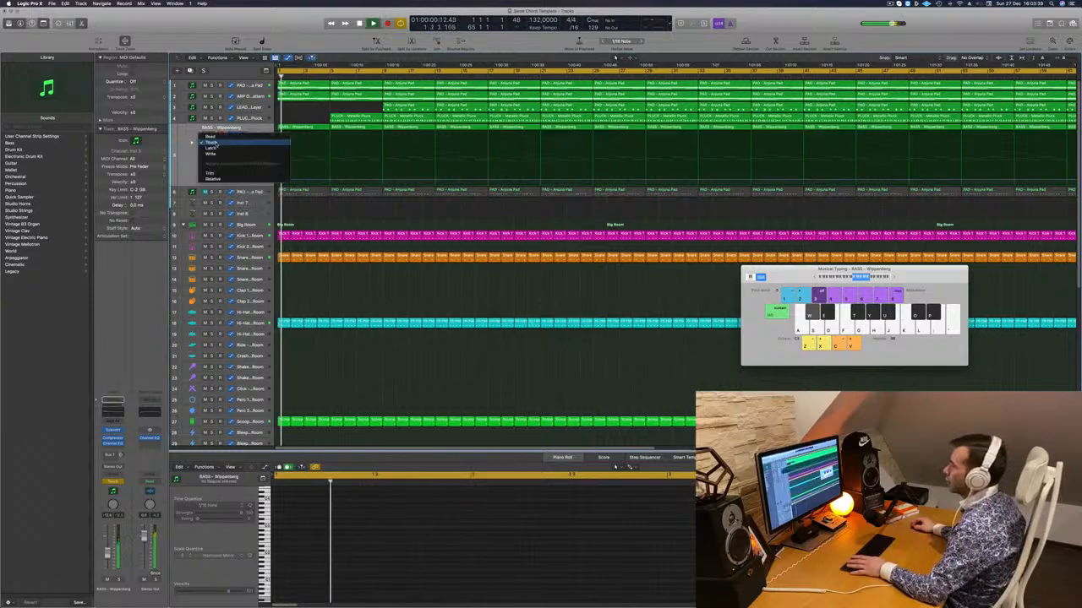
{"action": "left_click", "coordinate": [210, 137]}
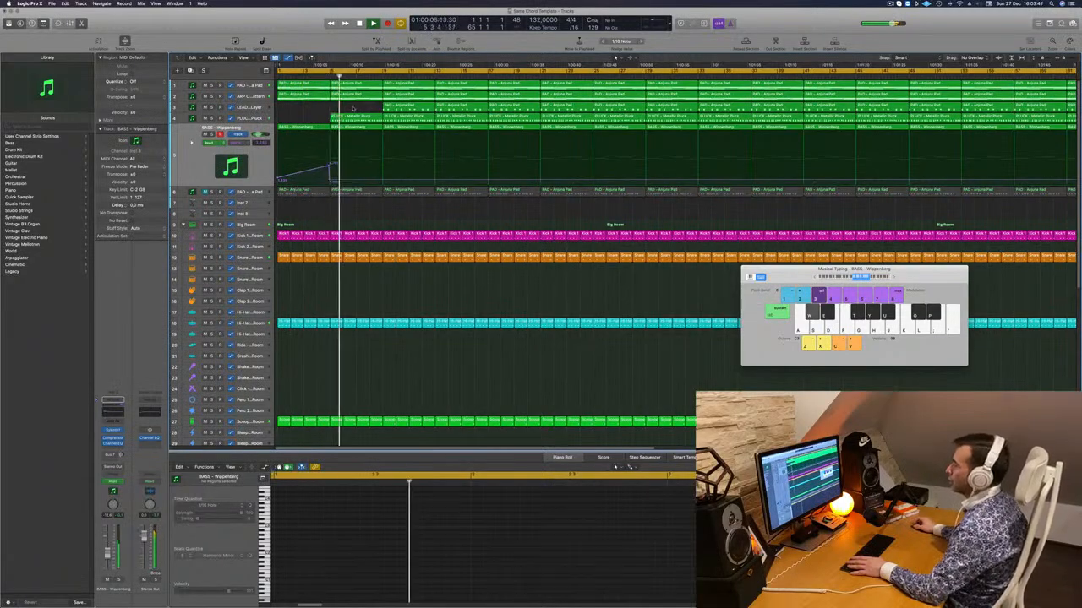
Select the Metallic Pluck track, restart playback from bar 1, and close its Sylenth1 window and the Musical Typing keyboard.
{"action": "left_click", "coordinate": [261, 119]}
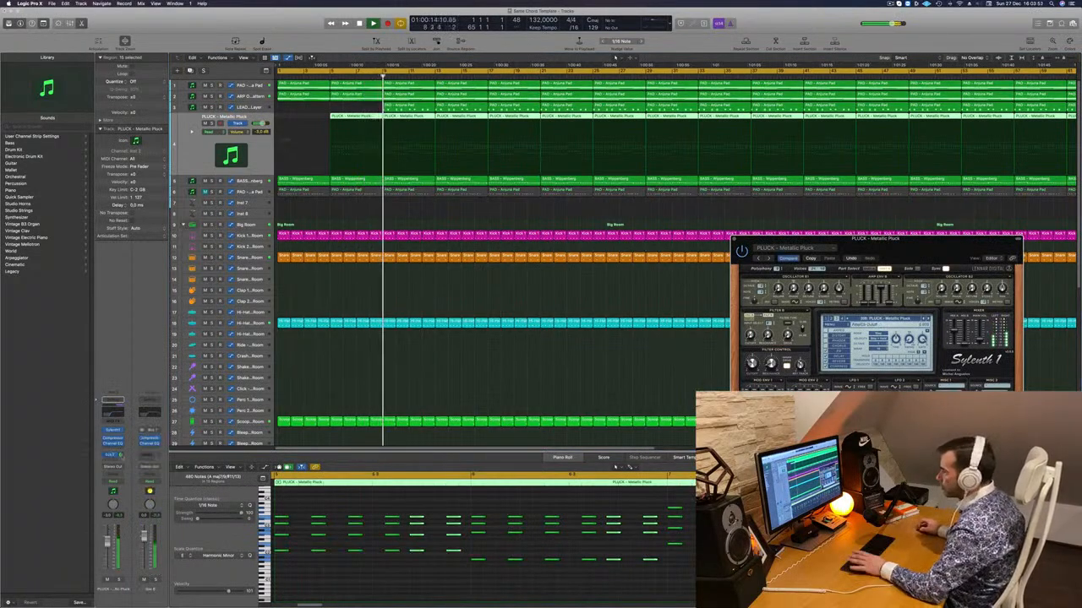
{"action": "key", "text": "Return"}
{"action": "left_click", "coordinate": [735, 239]}
{"action": "key", "text": "Return"}
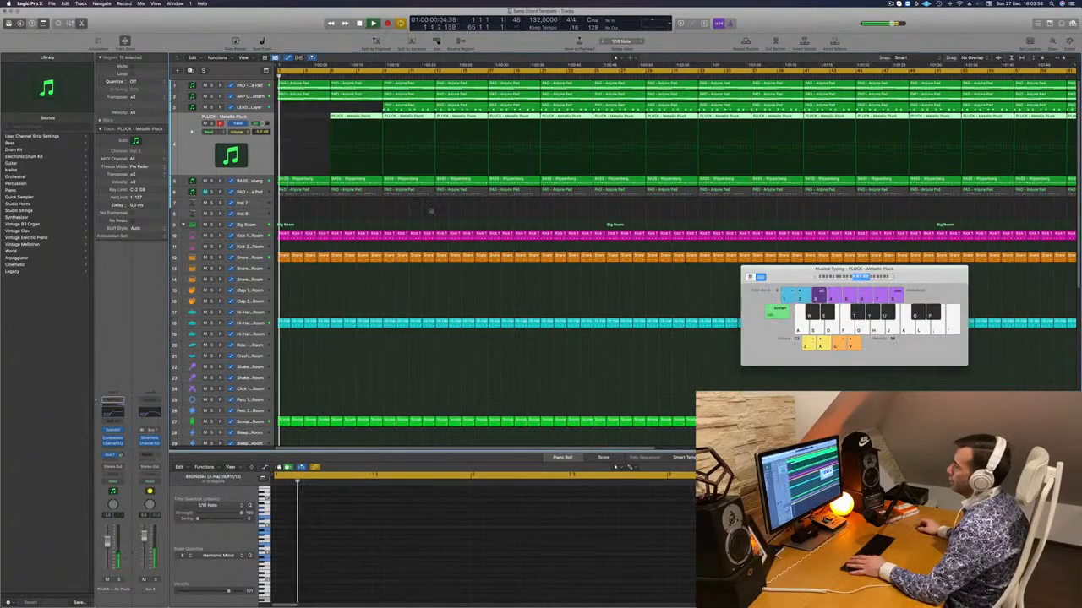
{"action": "left_click_drag", "start_coordinate": [789, 278], "coordinate": [535, 279]}
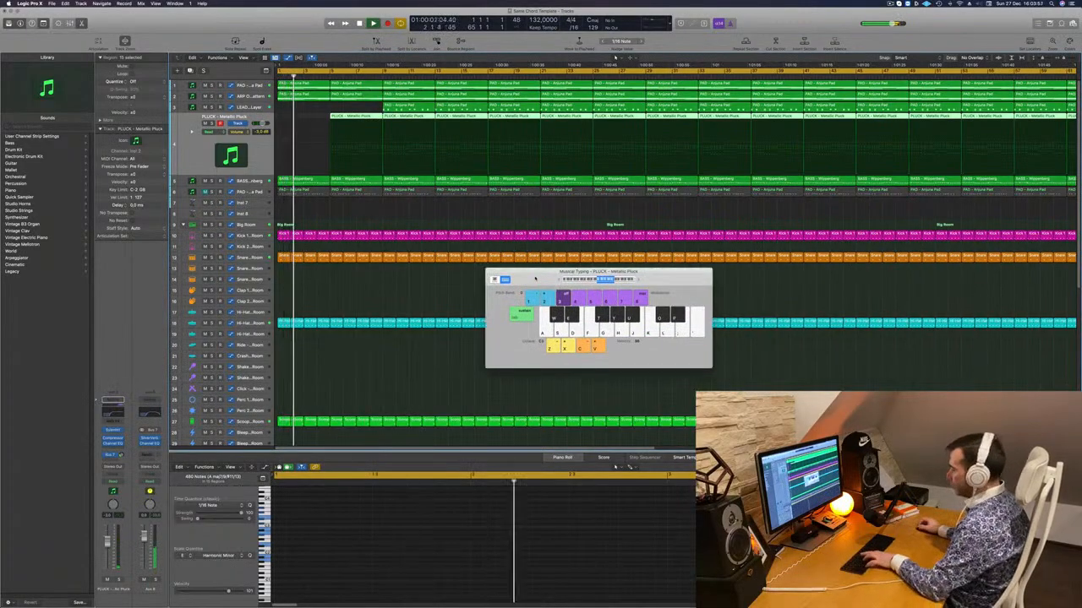
{"action": "key", "text": "super+k"}
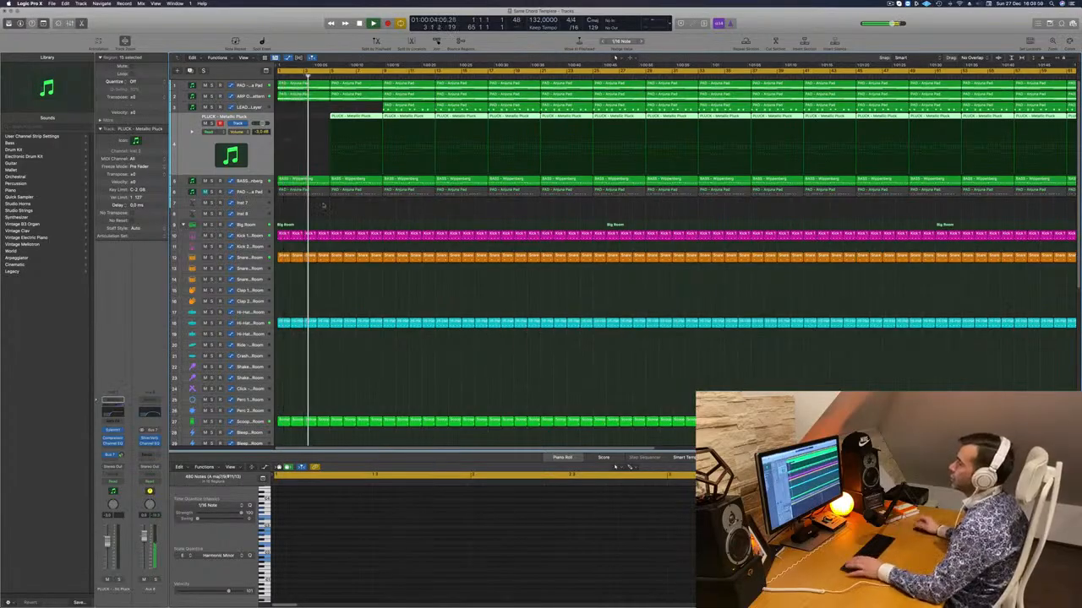
Copy the bar 5 hi-hat region onto the Roland TR-909 Crash track and delete all its notes except the first.
{"action": "scroll", "coordinate": [364, 220], "scroll_direction": "right", "scroll_amount": 1}
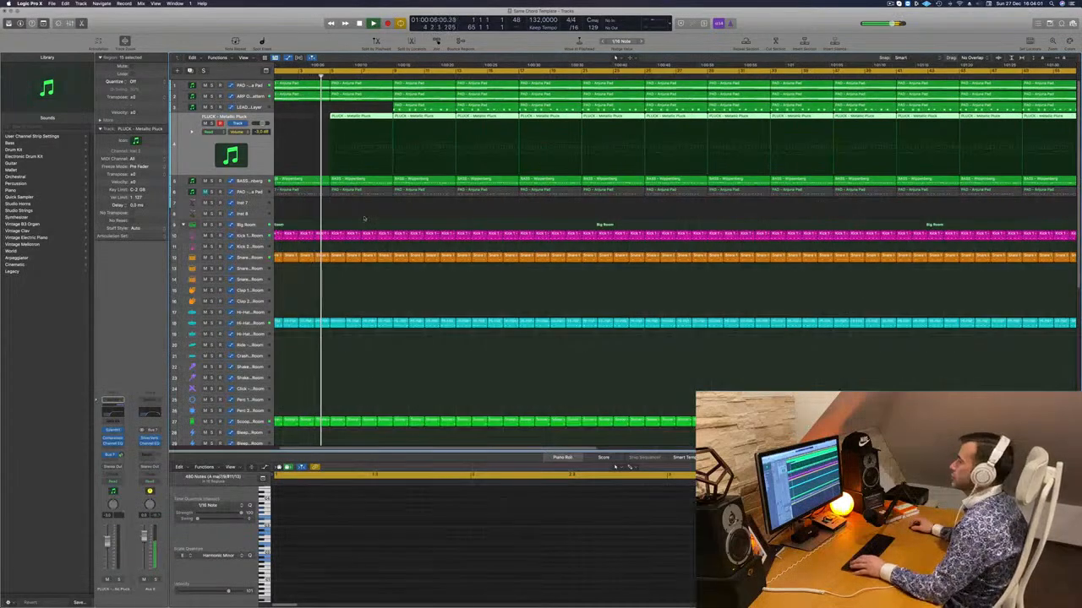
{"action": "scroll", "coordinate": [364, 222], "scroll_direction": "down", "scroll_amount": 5}
{"action": "scroll", "coordinate": [363, 241], "scroll_direction": "down", "scroll_amount": 3}
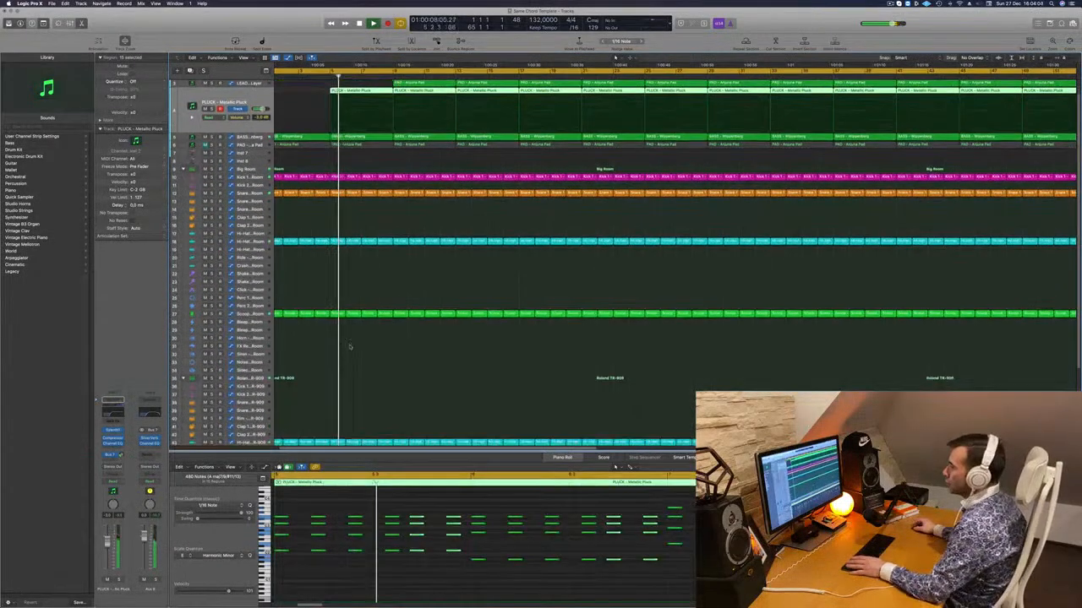
{"action": "scroll", "coordinate": [347, 363], "scroll_direction": "down", "scroll_amount": 3}
{"action": "scroll", "coordinate": [344, 379], "scroll_direction": "down", "scroll_amount": 1}
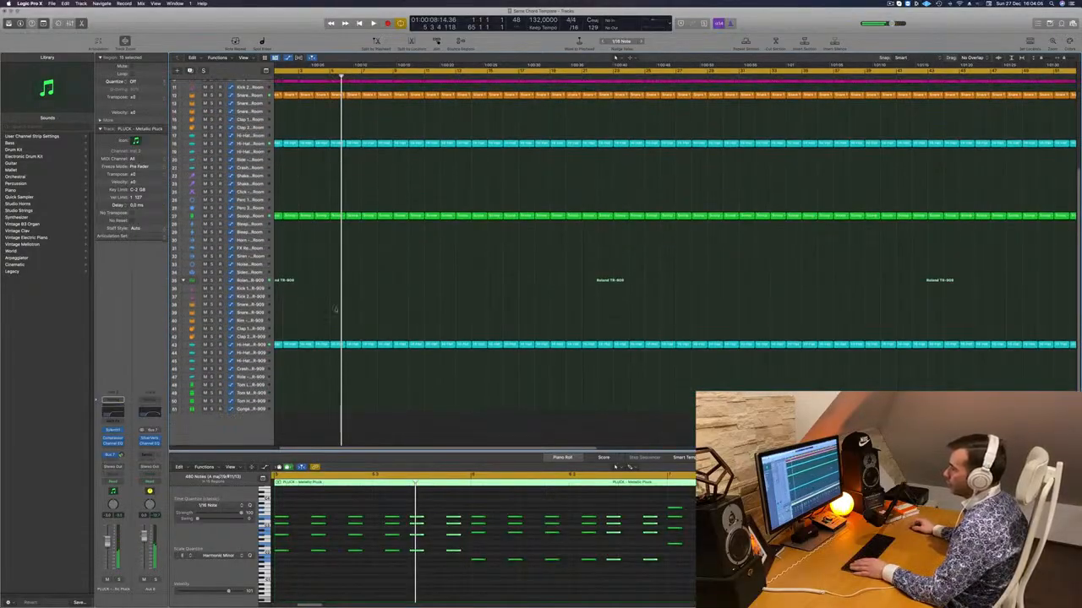
{"action": "left_click", "coordinate": [346, 346]}
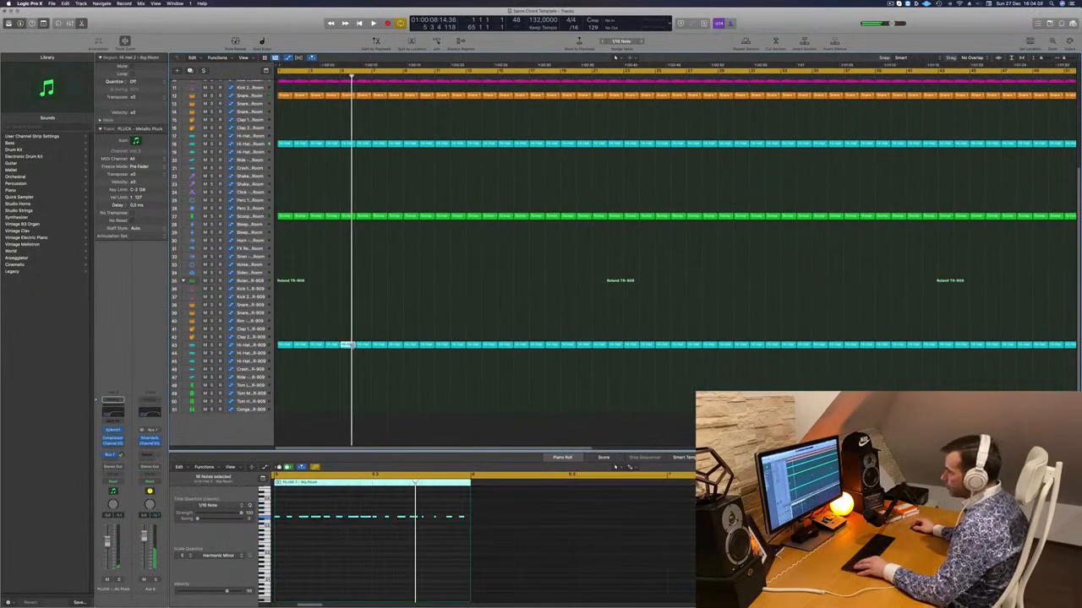
{"action": "left_click_drag", "start_coordinate": [354, 371], "coordinate": [350, 371]}
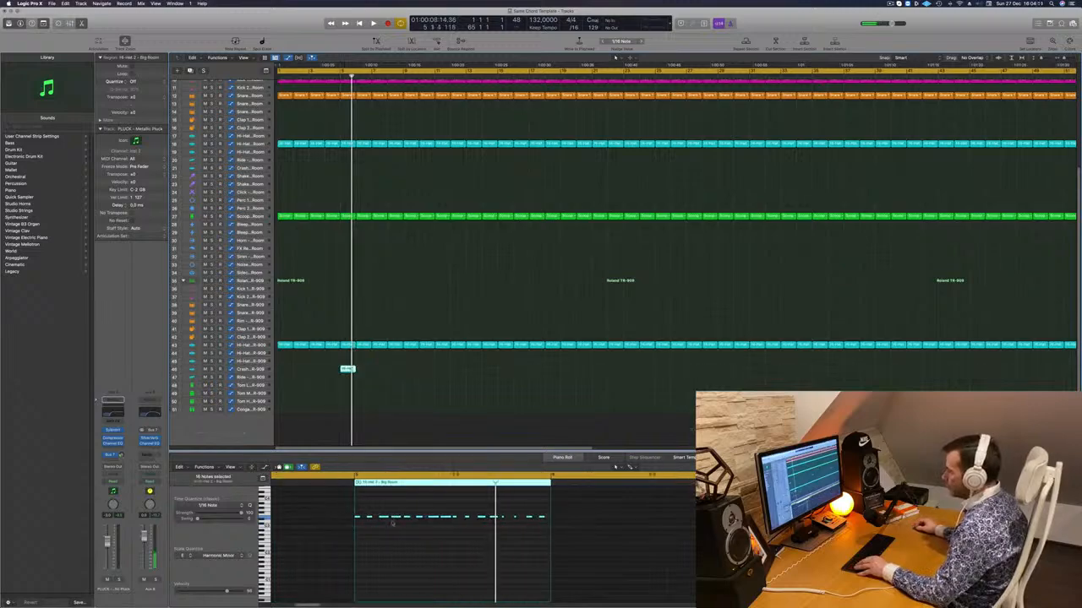
{"action": "left_click_drag", "start_coordinate": [367, 512], "coordinate": [543, 531]}
{"action": "key", "text": "Return"}
{"action": "key", "text": "space"}
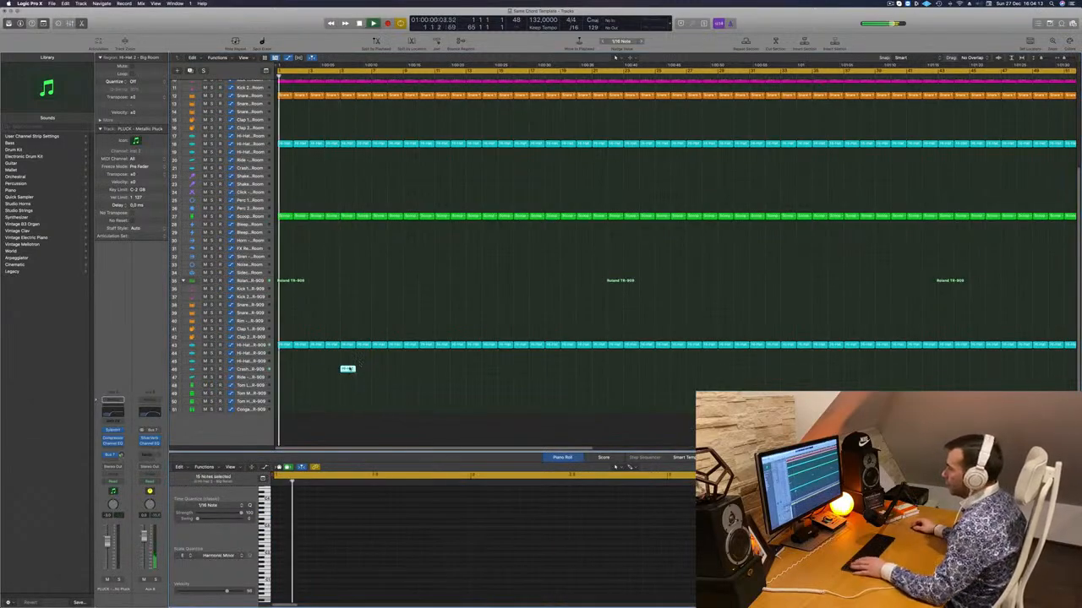
Add a Bus 7 send to the Crash - Roland TR-909 track and raise the track's volume.
{"action": "left_click", "coordinate": [250, 371]}
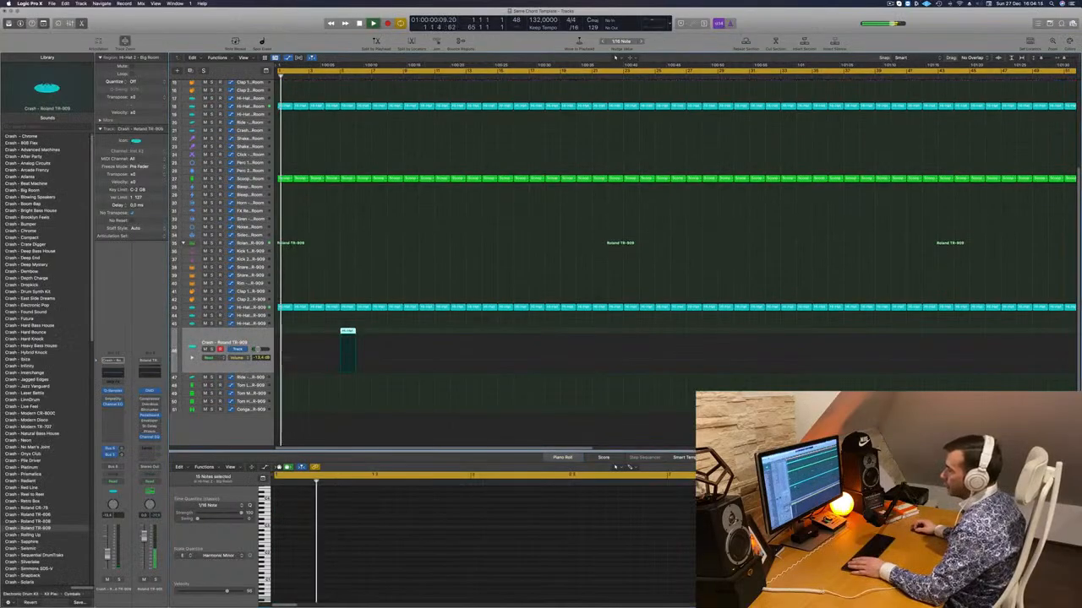
{"action": "left_click", "coordinate": [112, 459]}
{"action": "mouse_move", "coordinate": [110, 468]}
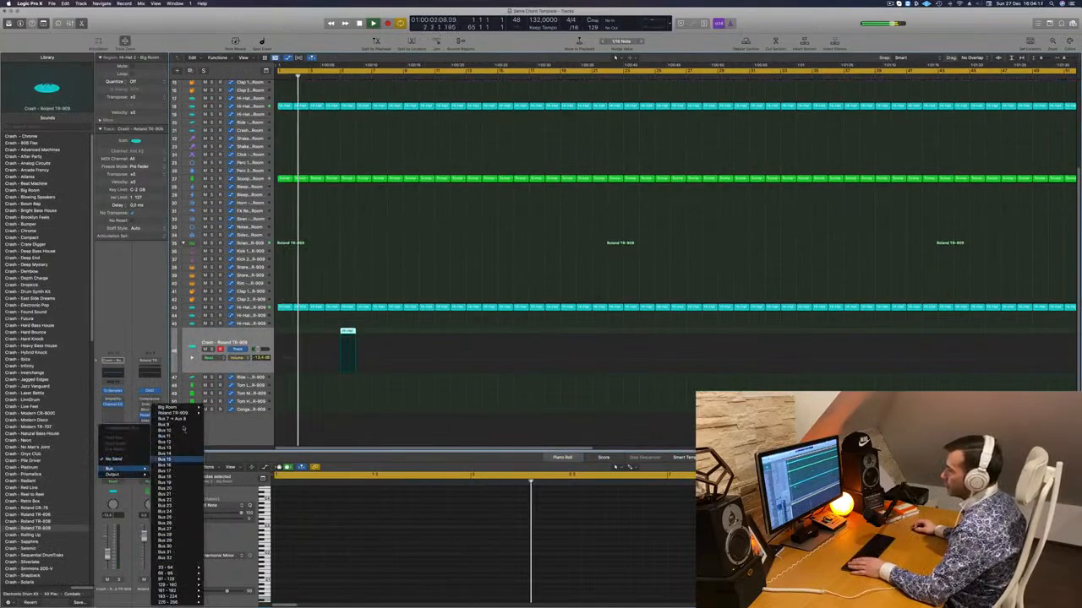
{"action": "left_click", "coordinate": [149, 415]}
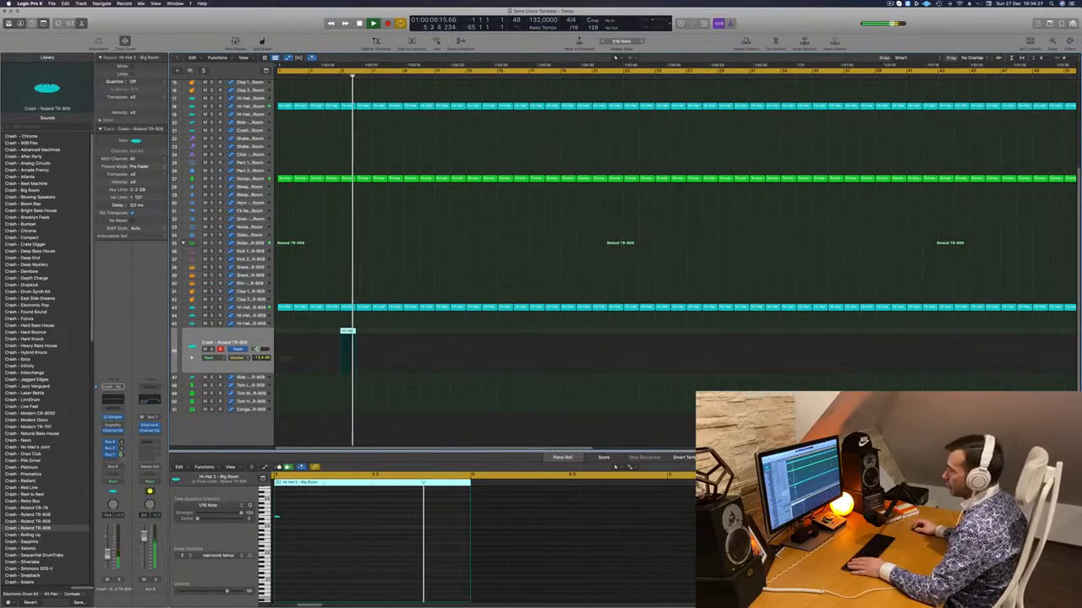
{"action": "left_click", "coordinate": [111, 455]}
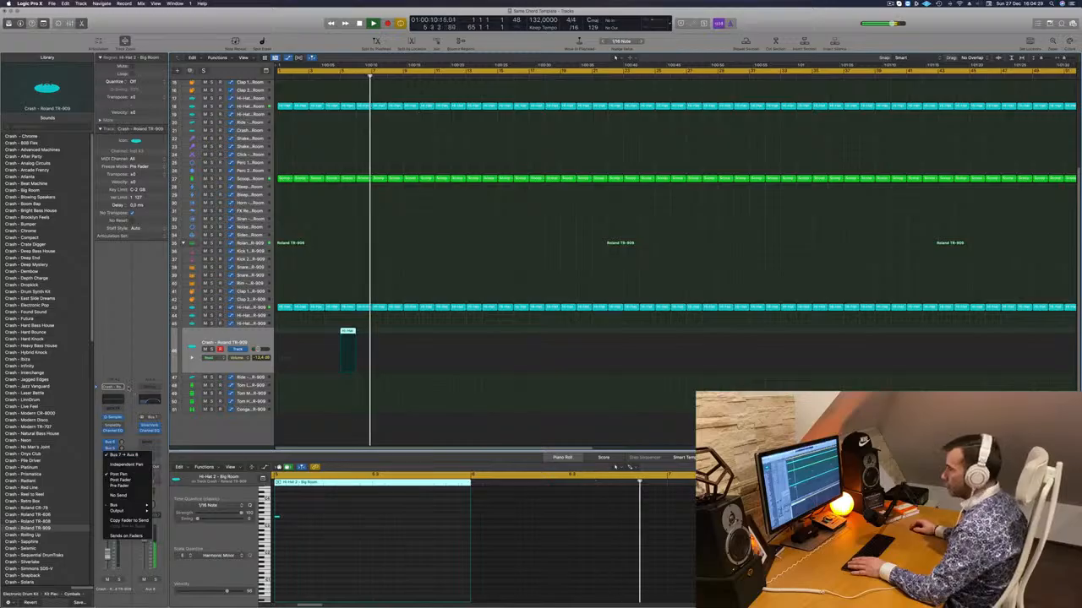
{"action": "key", "text": "Escape"}
{"action": "key", "text": "Return"}
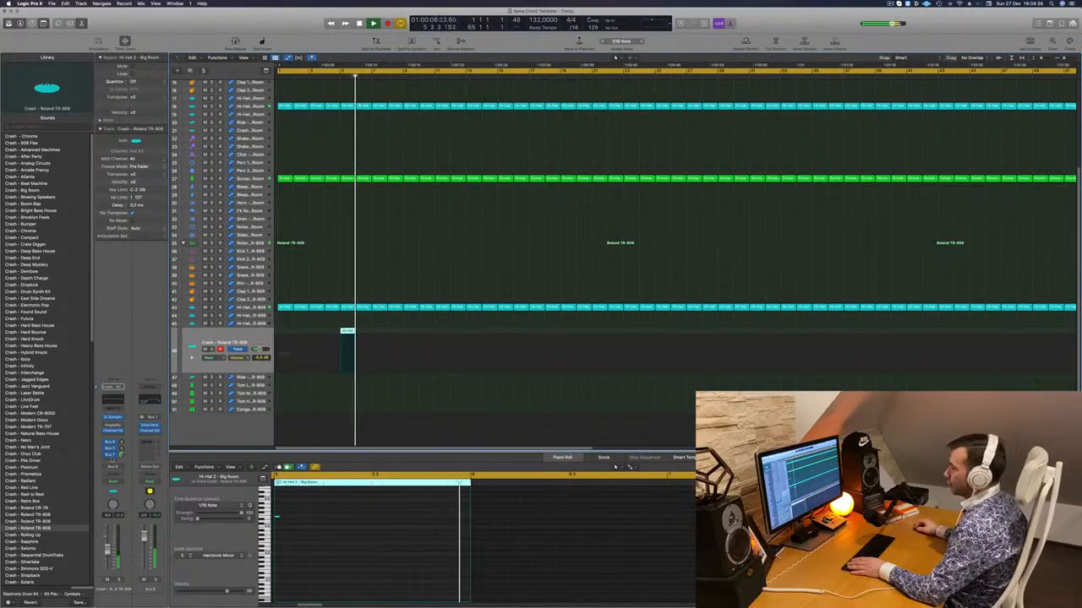
Play the arrangement from bar 1 to check the crash entry at bar 5 against the other tracks.
{"action": "scroll", "coordinate": [290, 273], "scroll_direction": "up", "scroll_amount": 4}
{"action": "key", "text": "Return"}
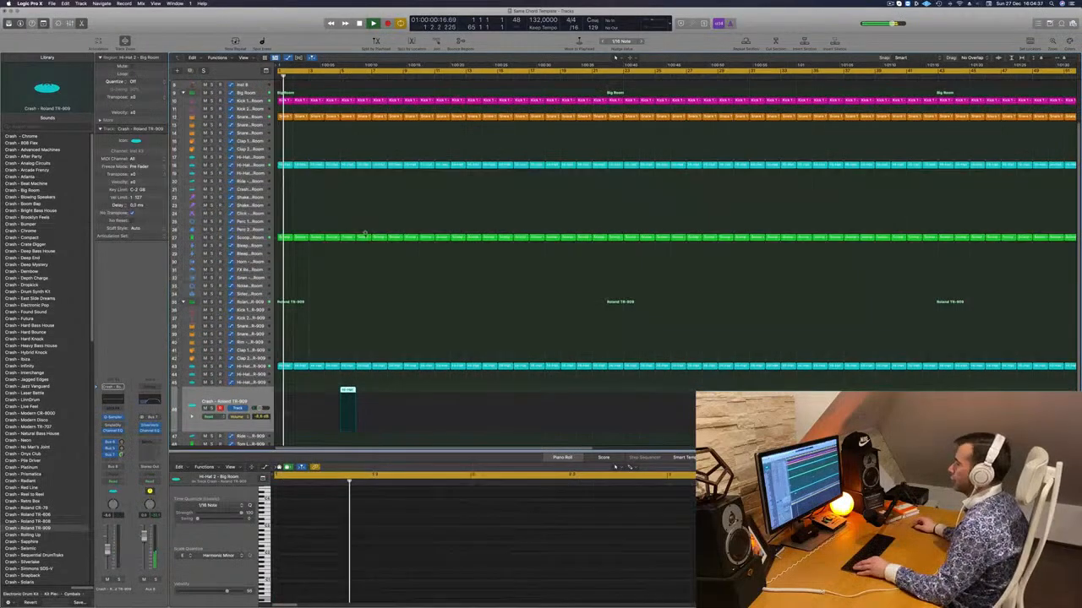
{"action": "scroll", "coordinate": [363, 238], "scroll_direction": "up", "scroll_amount": 5}
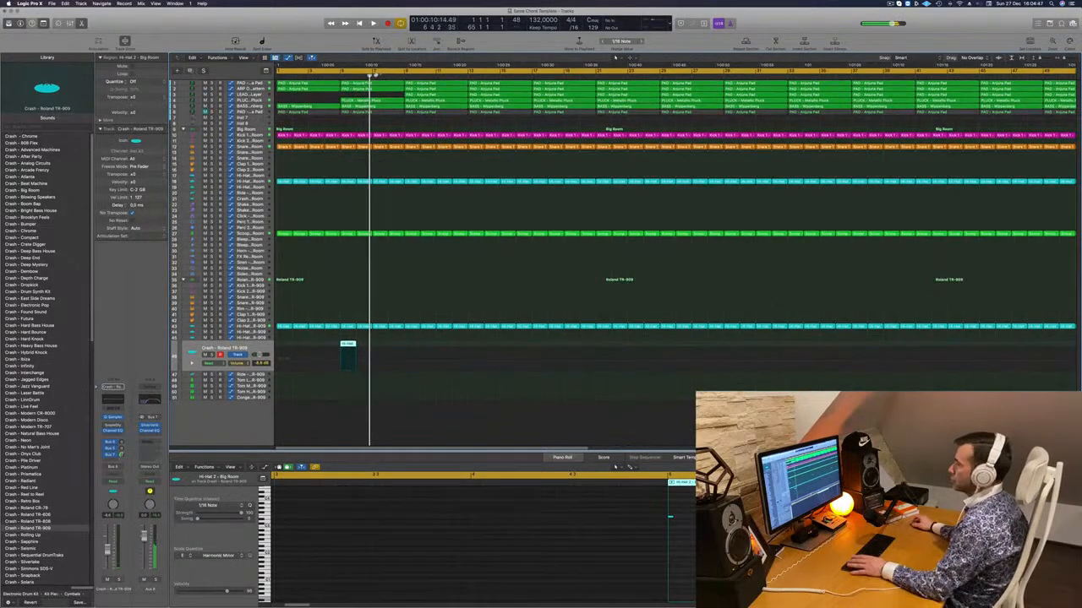
{"action": "key", "text": "Return"}
Set the ARP OnePattern track's automation to Touch, record a Sylenth1 Filter A Cutoff movement during playback, and return it to Read.
{"action": "left_click", "coordinate": [251, 84]}
{"action": "key", "text": "space"}
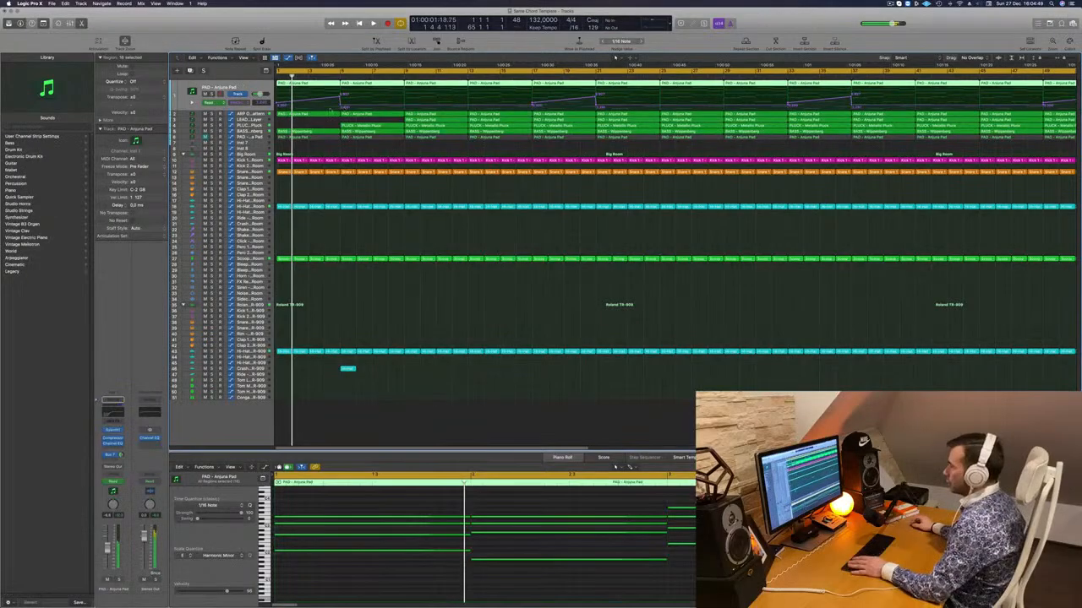
{"action": "key", "text": "Down"}
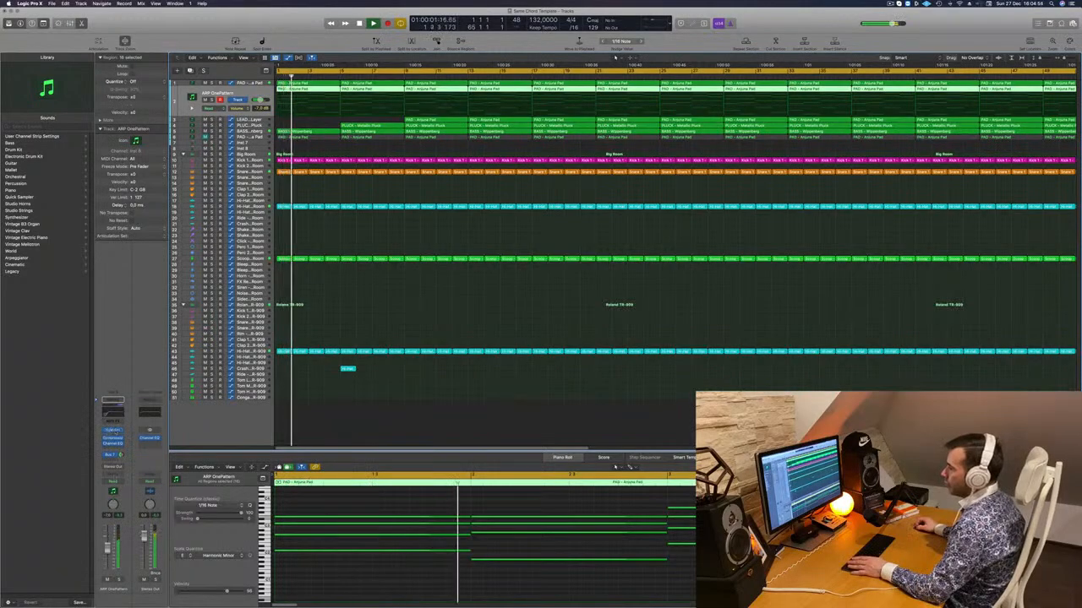
{"action": "left_click", "coordinate": [111, 482]}
{"action": "left_click", "coordinate": [111, 487]}
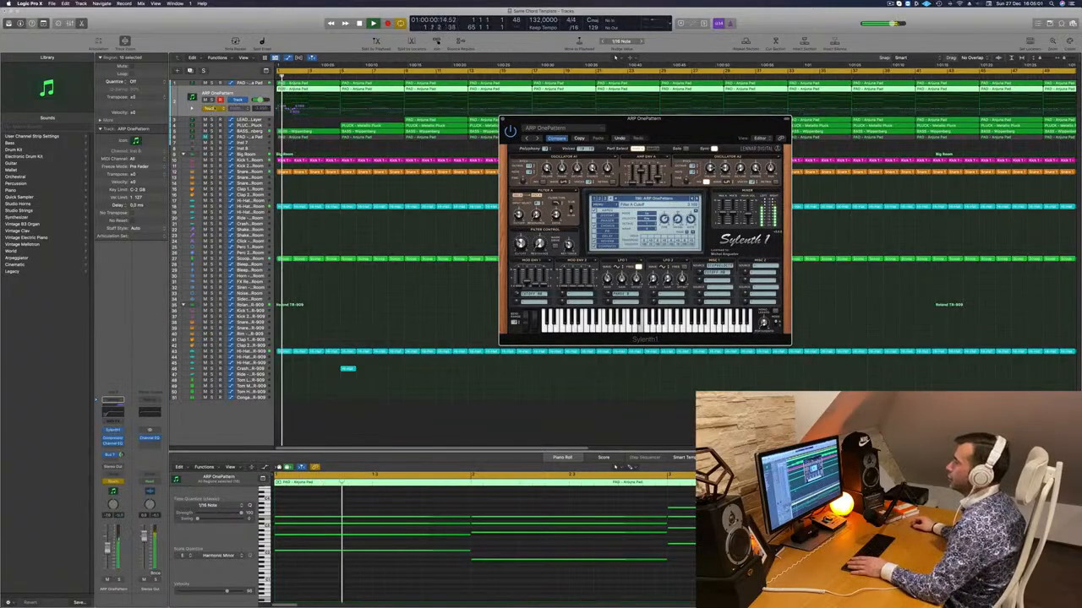
{"action": "left_click", "coordinate": [209, 108]}
{"action": "key", "text": "space"}
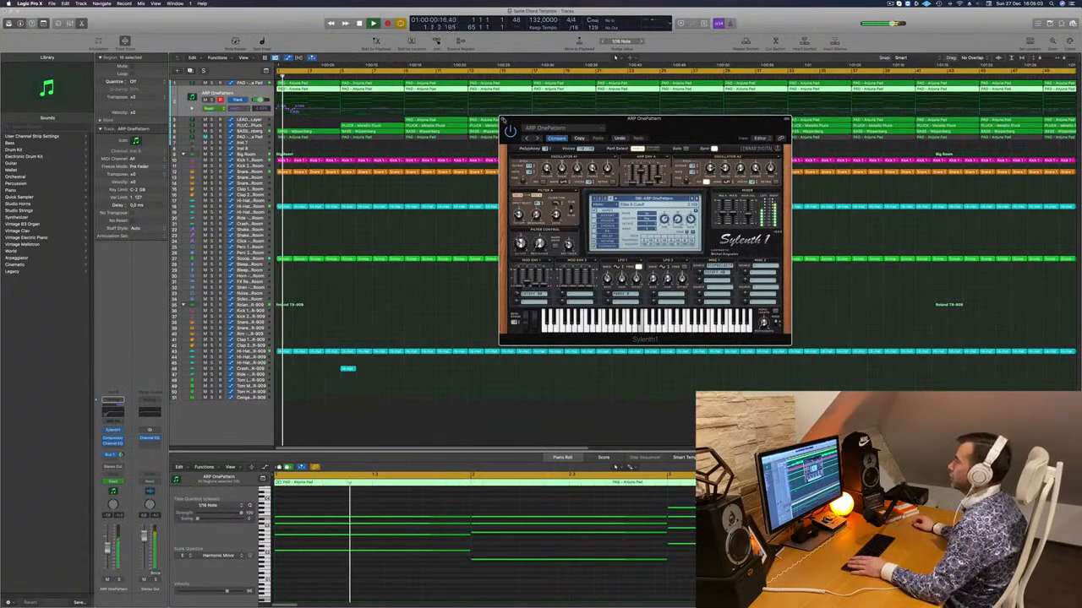
Shape the ARP OnePattern cutoff curve into a rise from bar 1 to bar 5 with a drop at bar 5.
{"action": "left_click", "coordinate": [504, 120]}
{"action": "left_click", "coordinate": [296, 109]}
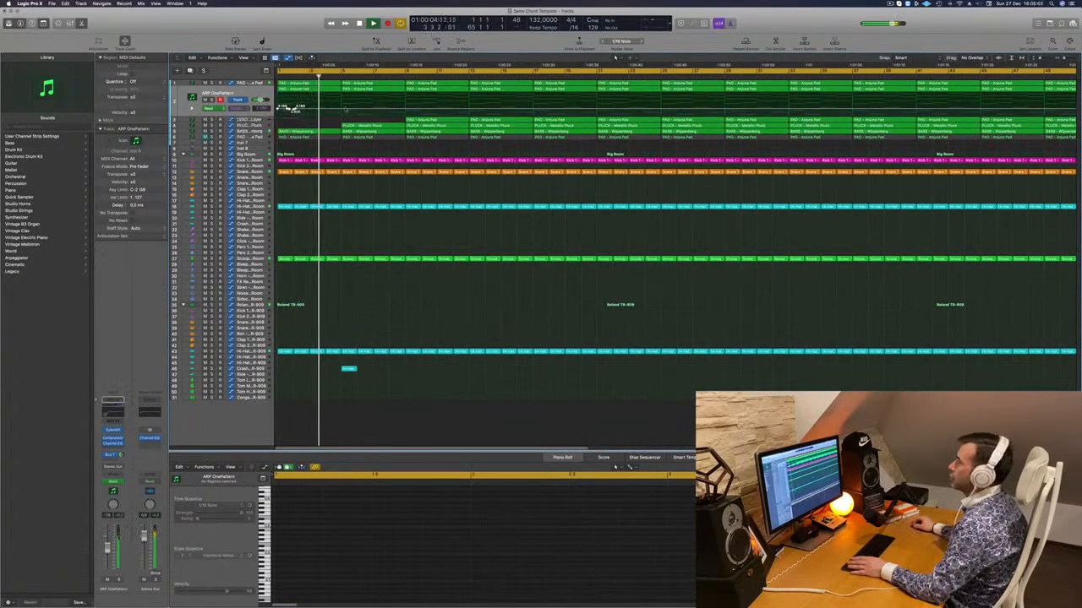
{"action": "left_click_drag", "start_coordinate": [342, 109], "coordinate": [340, 102]}
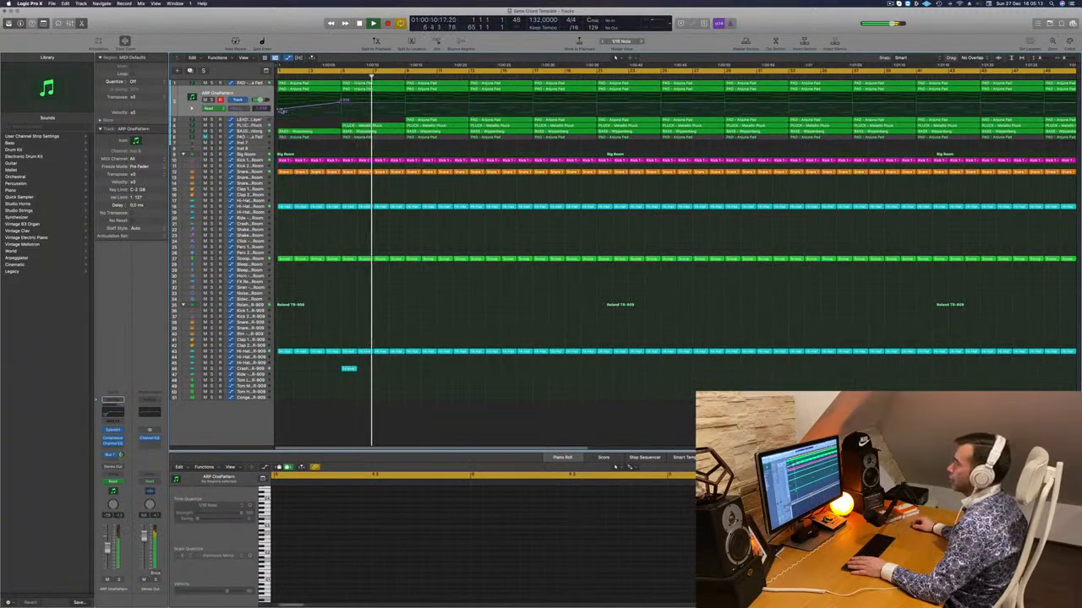
{"action": "key", "text": "space"}
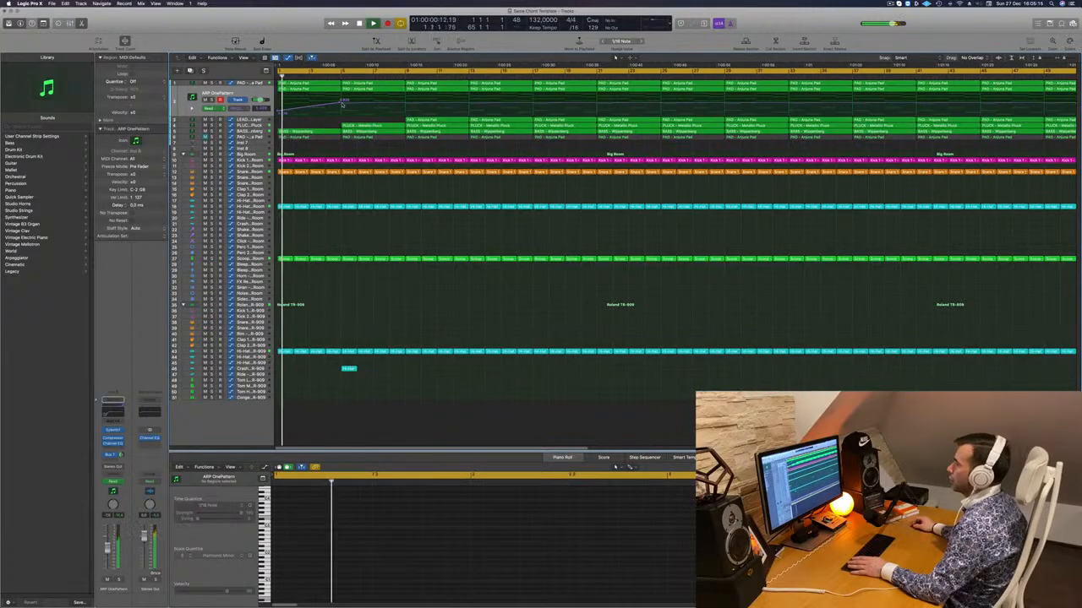
{"action": "left_click_drag", "start_coordinate": [342, 102], "coordinate": [343, 109]}
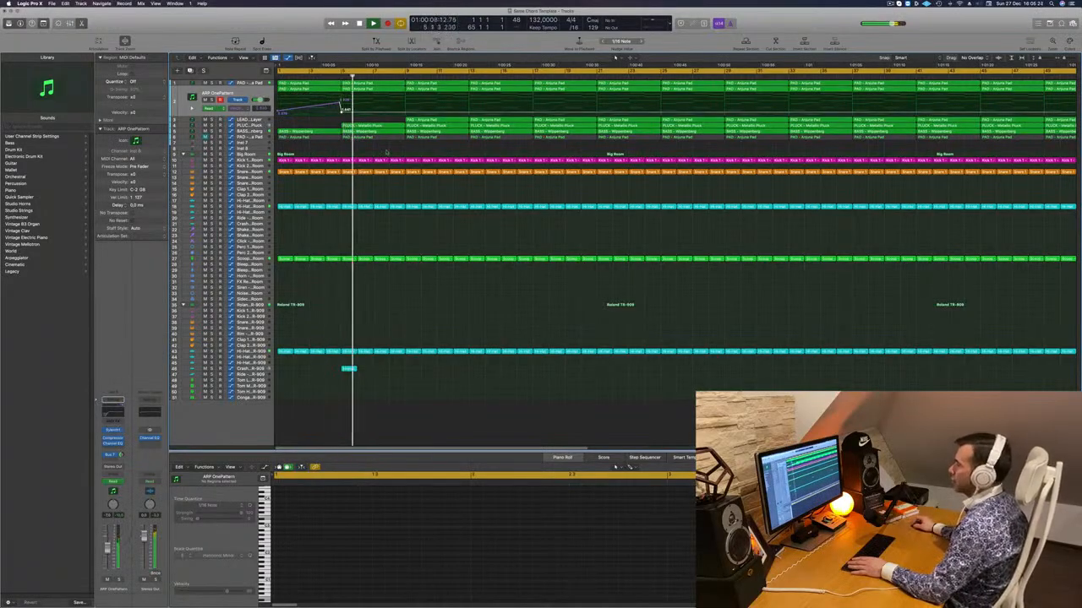
{"action": "left_click", "coordinate": [332, 75]}
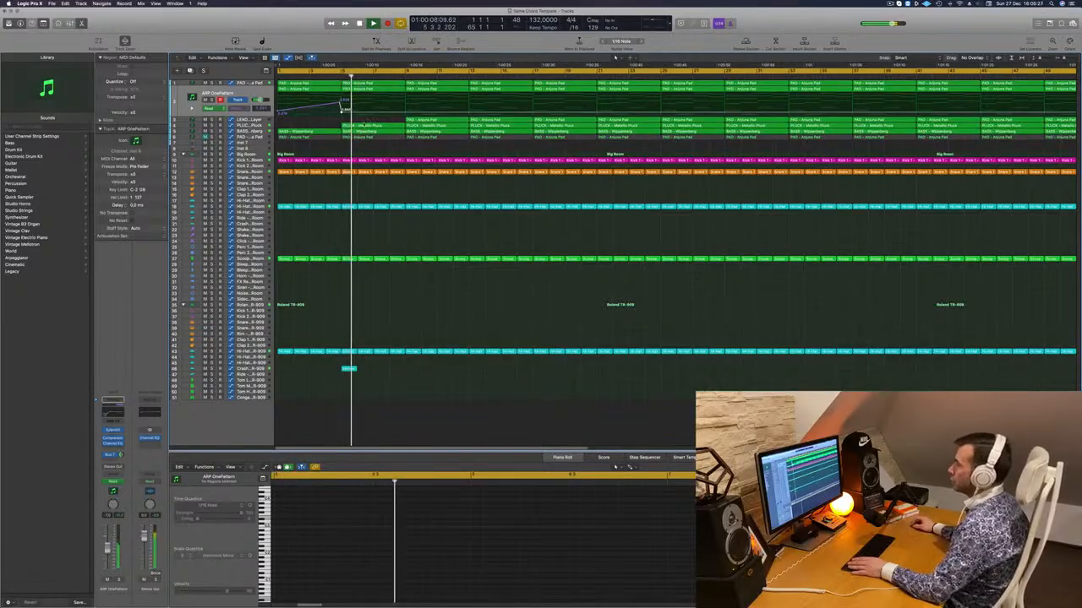
Change the Metallic Pluck track's Sylenth1 preset to PLUCK - Deadmau5 Thing 1.
{"action": "left_click", "coordinate": [357, 126]}
{"action": "left_click", "coordinate": [252, 125]}
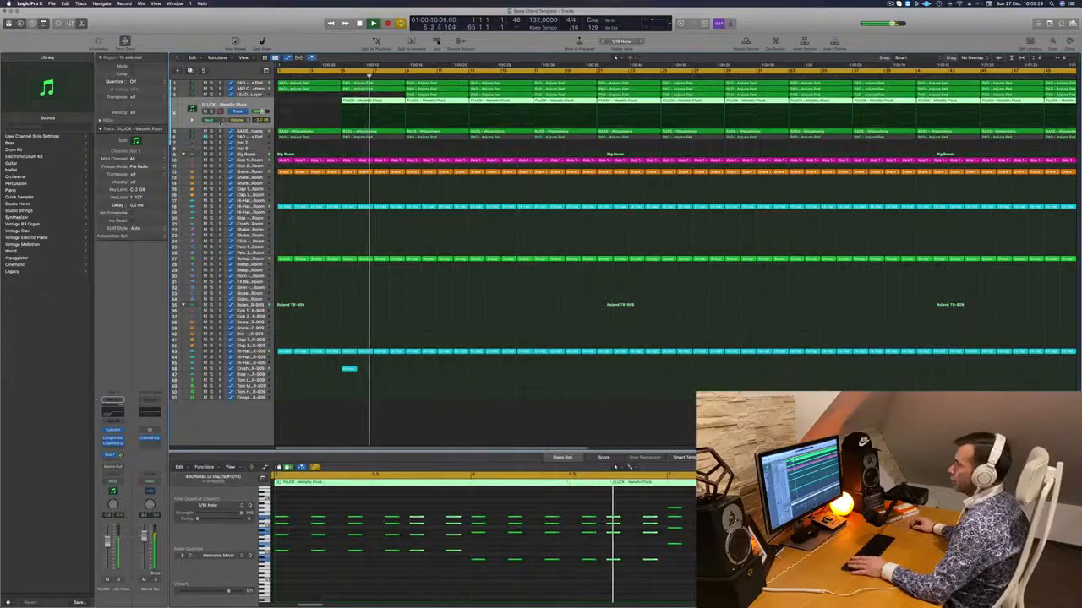
{"action": "key", "text": "Return"}
{"action": "left_click", "coordinate": [117, 431]}
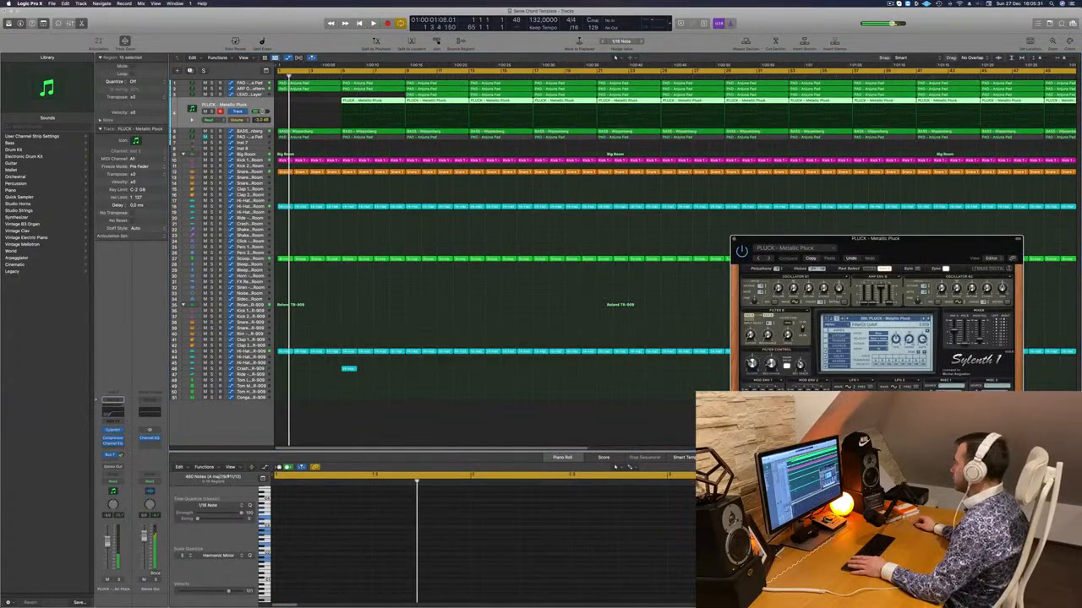
{"action": "key", "text": "Return"}
{"action": "left_click", "coordinate": [885, 319]}
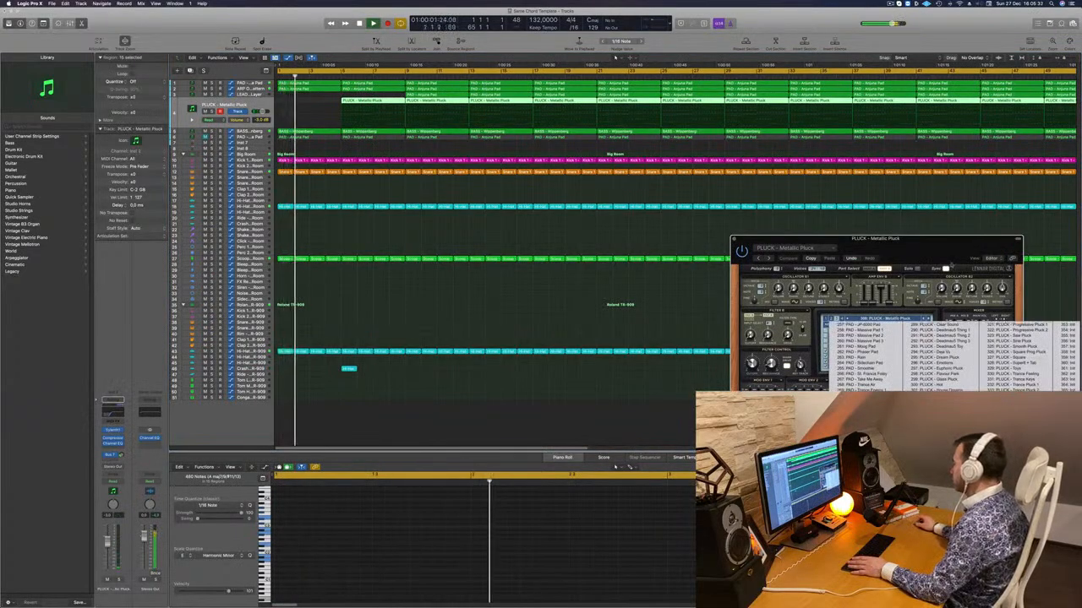
{"action": "left_click", "coordinate": [954, 331]}
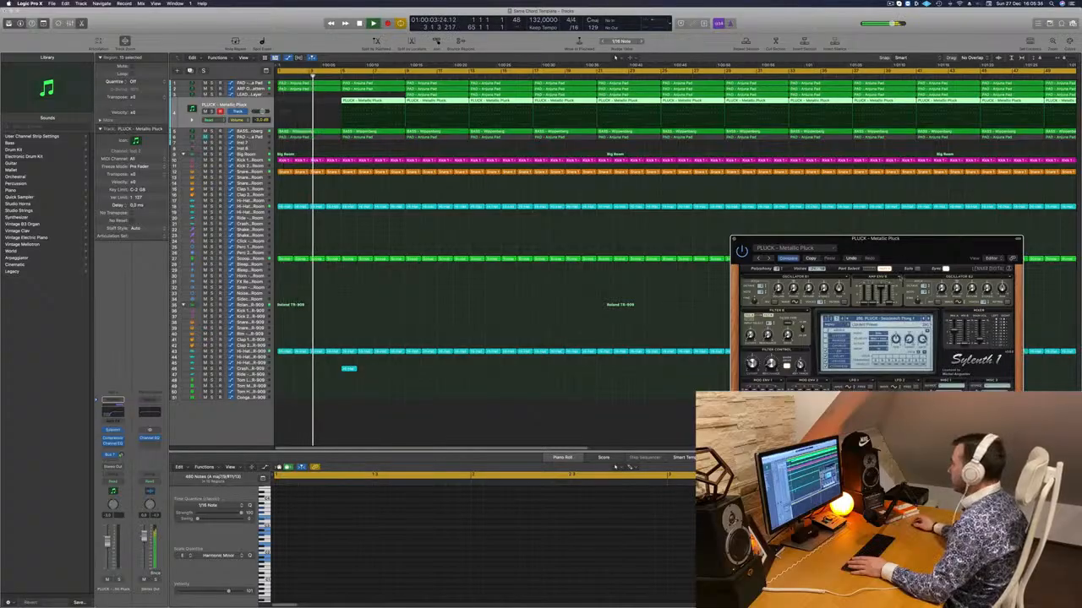
{"action": "left_click_drag", "start_coordinate": [918, 239], "coordinate": [560, 166]}
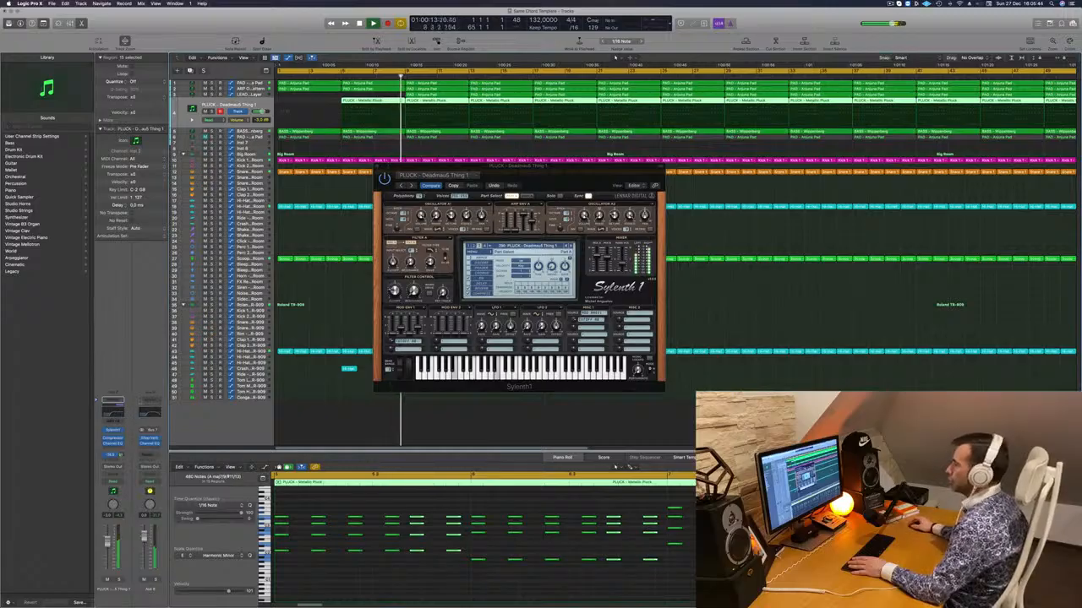
Lower the low-cut frequency in the pluck track's Channel EQ, close the plug-in windows and replay from bar 1.
{"action": "left_click", "coordinate": [113, 444]}
{"action": "left_click_drag", "start_coordinate": [550, 221], "coordinate": [522, 222]}
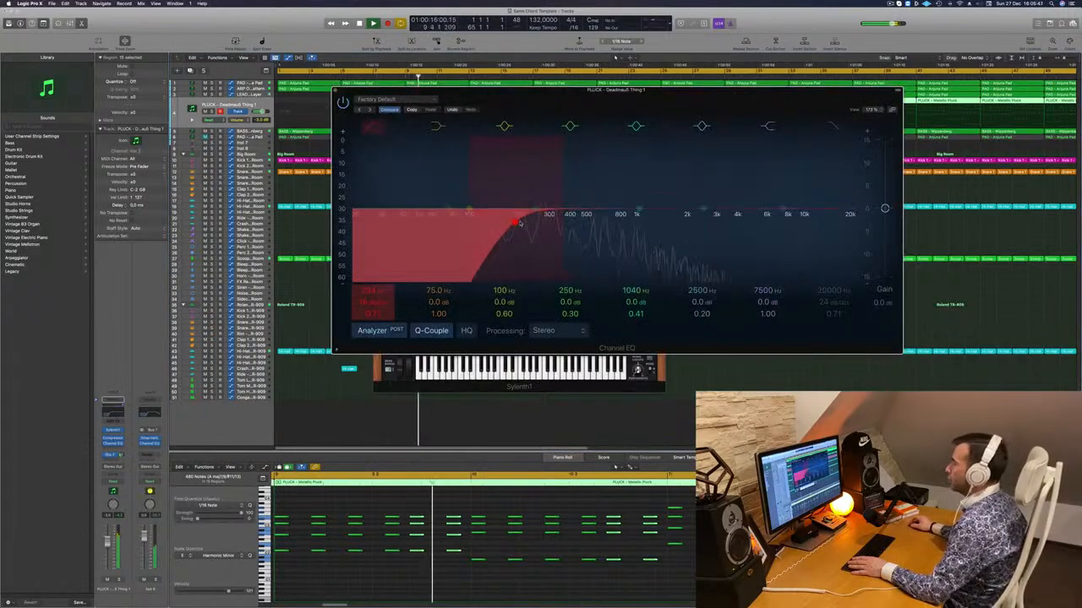
{"action": "left_click", "coordinate": [336, 90]}
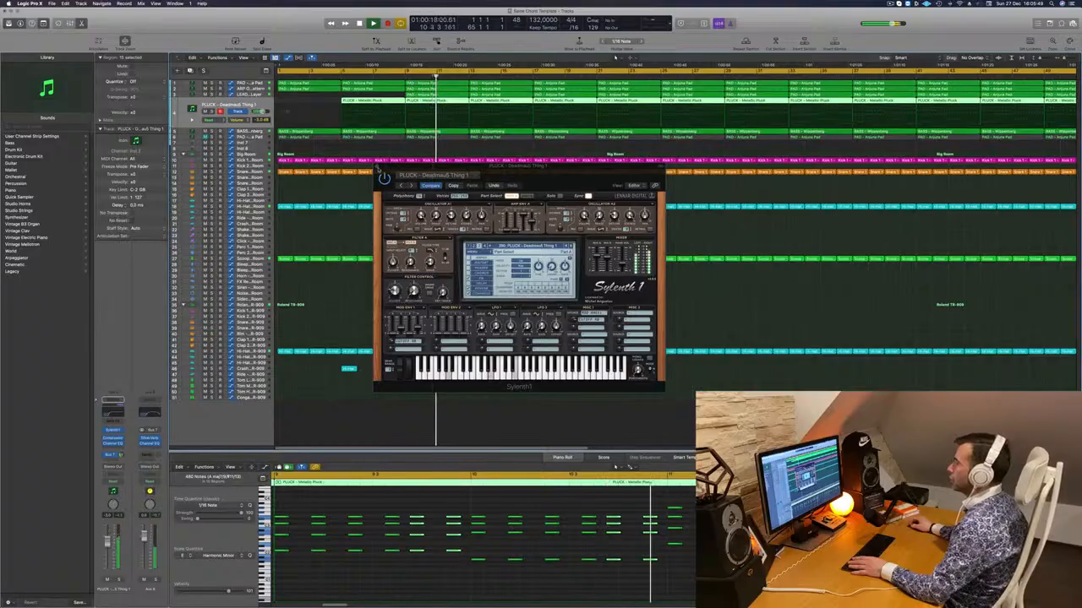
{"action": "left_click", "coordinate": [378, 169]}
{"action": "key", "text": "super+Left"}
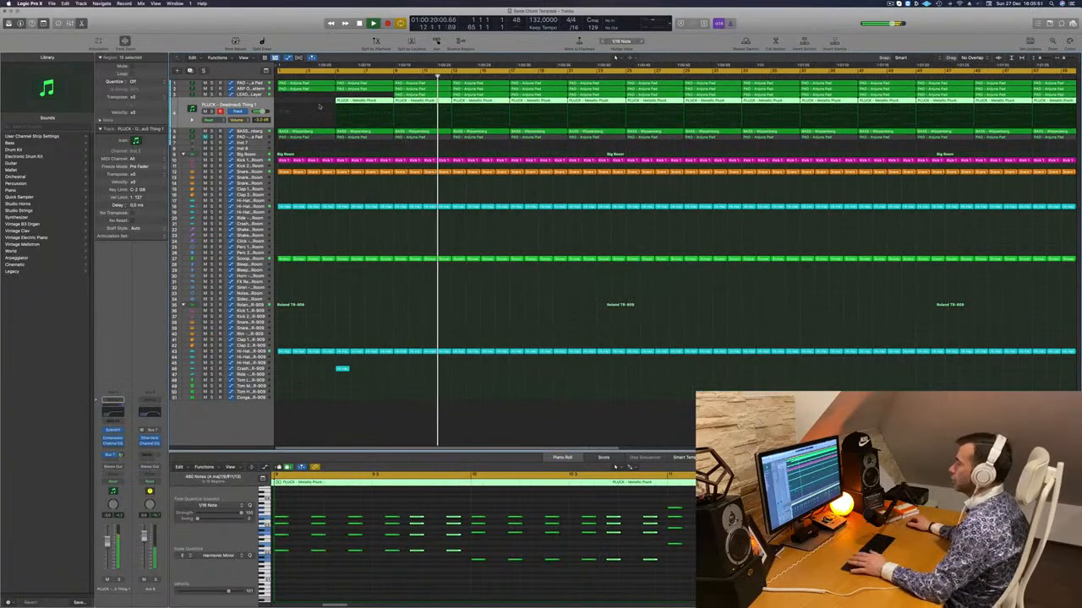
{"action": "key", "text": "space"}
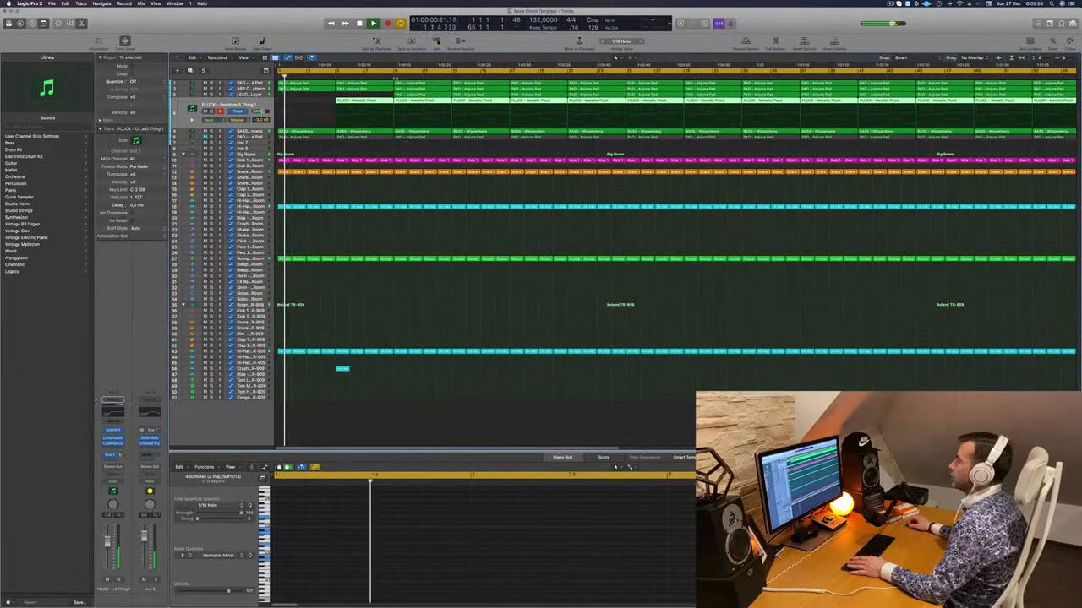
Delete the Metallic Pluck and lead layer regions that start at bar 13.
{"action": "left_click", "coordinate": [380, 77]}
{"action": "left_click", "coordinate": [480, 178]}
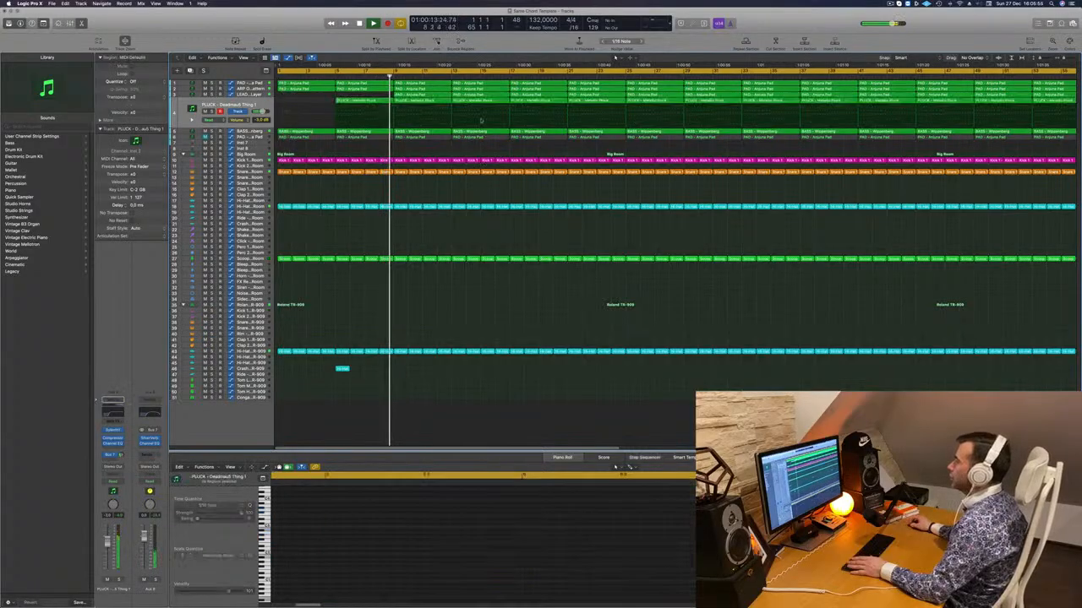
{"action": "left_click", "coordinate": [479, 102]}
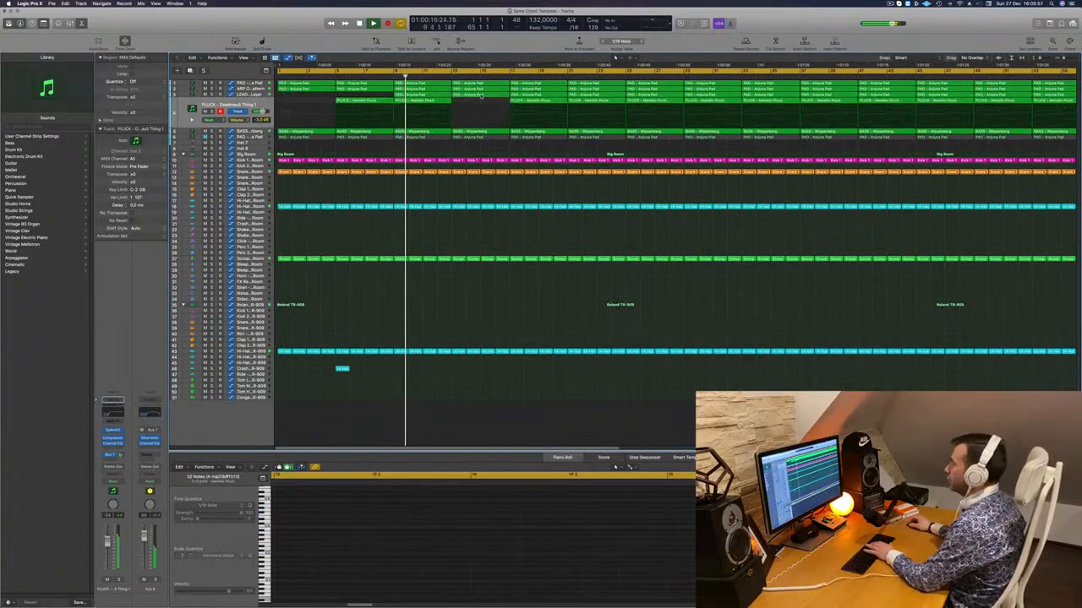
{"action": "left_click", "coordinate": [479, 94]}
{"action": "key", "text": "Delete"}
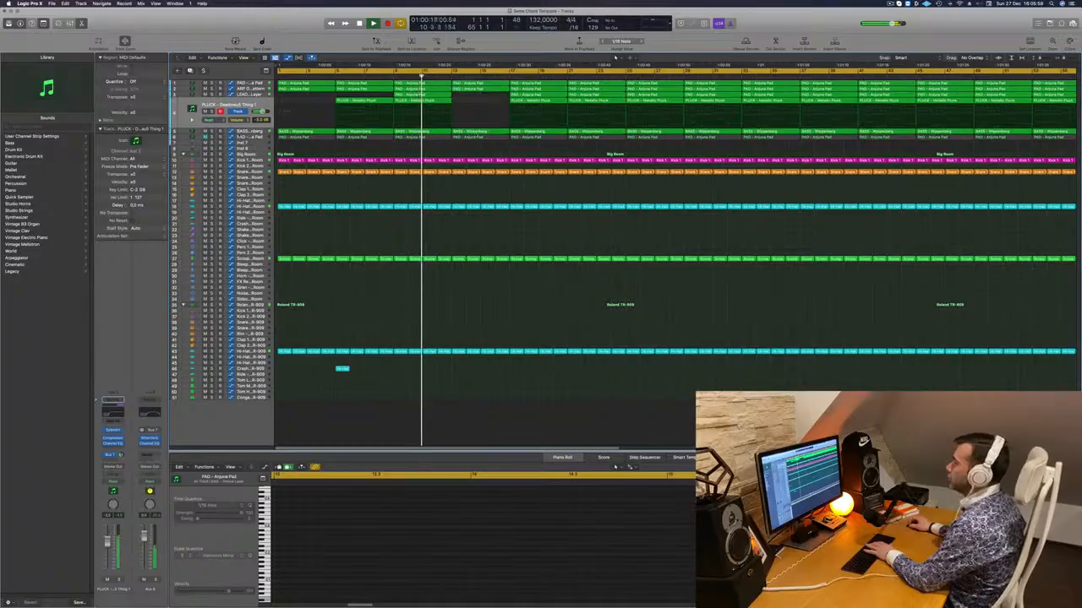
Remove the second pad track's regions before bar 13 and the non-kick drum regions from bars 13 to 16, then replay from bar 1.
{"action": "left_click_drag", "start_coordinate": [299, 149], "coordinate": [414, 137]}
{"action": "key", "text": "Delete"}
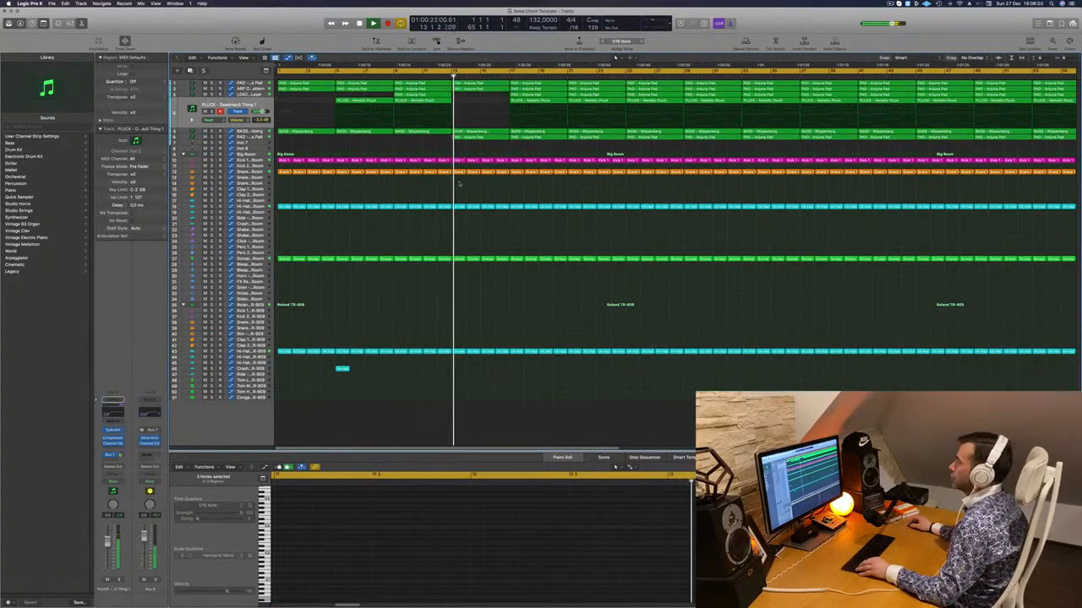
{"action": "left_click_drag", "start_coordinate": [455, 175], "coordinate": [508, 377]}
{"action": "key", "text": "Delete"}
{"action": "key", "text": "Return"}
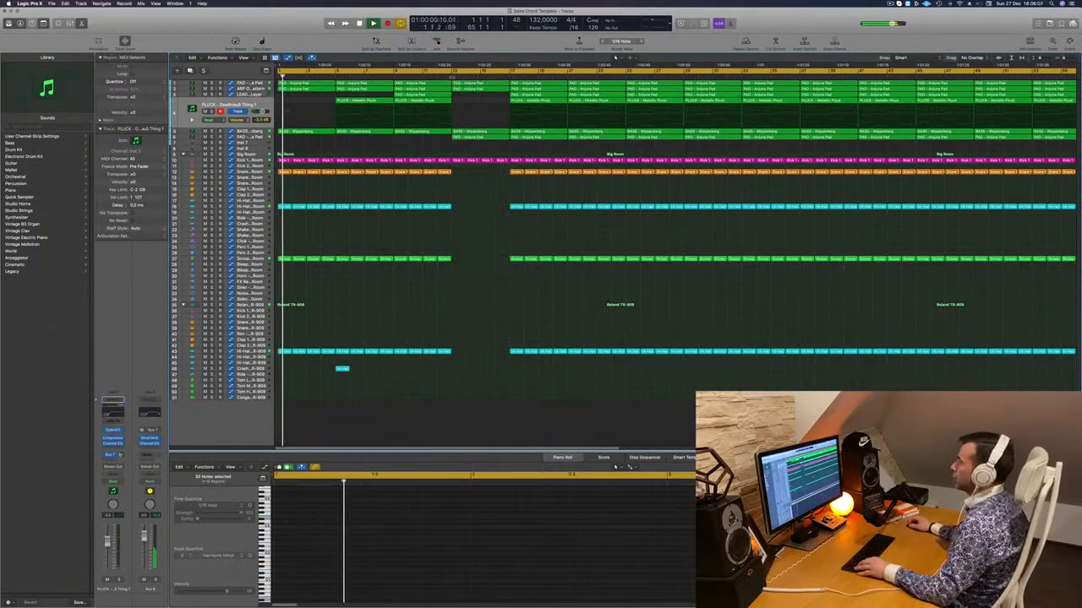
Copy the crash region from bar 5 to bar 13.
{"action": "left_click", "coordinate": [432, 371], "text": "shift"}
{"action": "scroll", "coordinate": [344, 367], "scroll_direction": "down", "scroll_amount": 3}
{"action": "scroll", "coordinate": [344, 366], "scroll_direction": "down", "scroll_amount": 2}
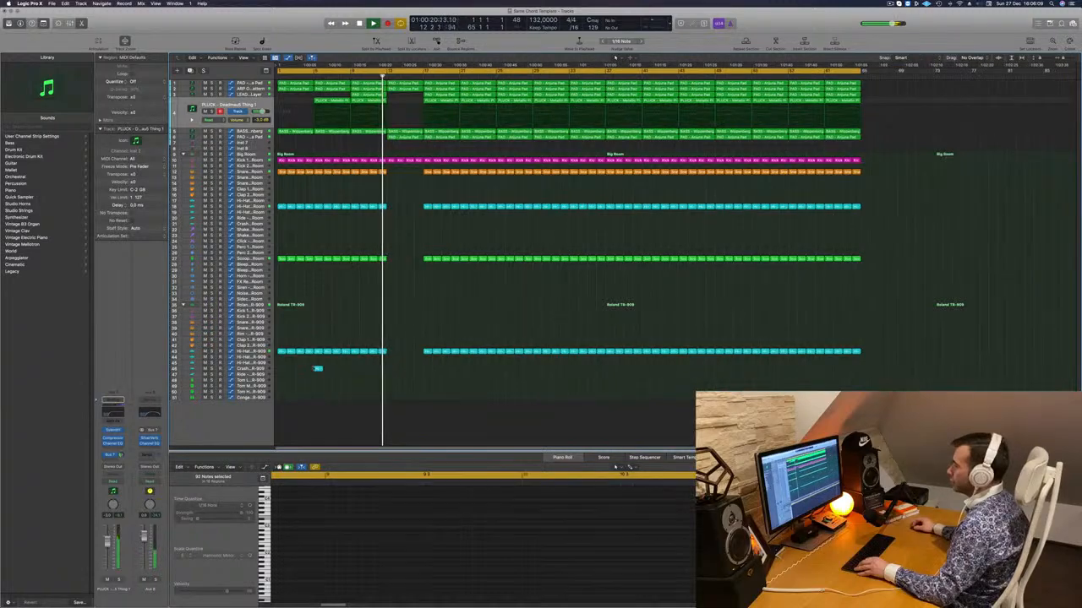
{"action": "left_click_drag", "start_coordinate": [318, 369], "coordinate": [392, 370]}
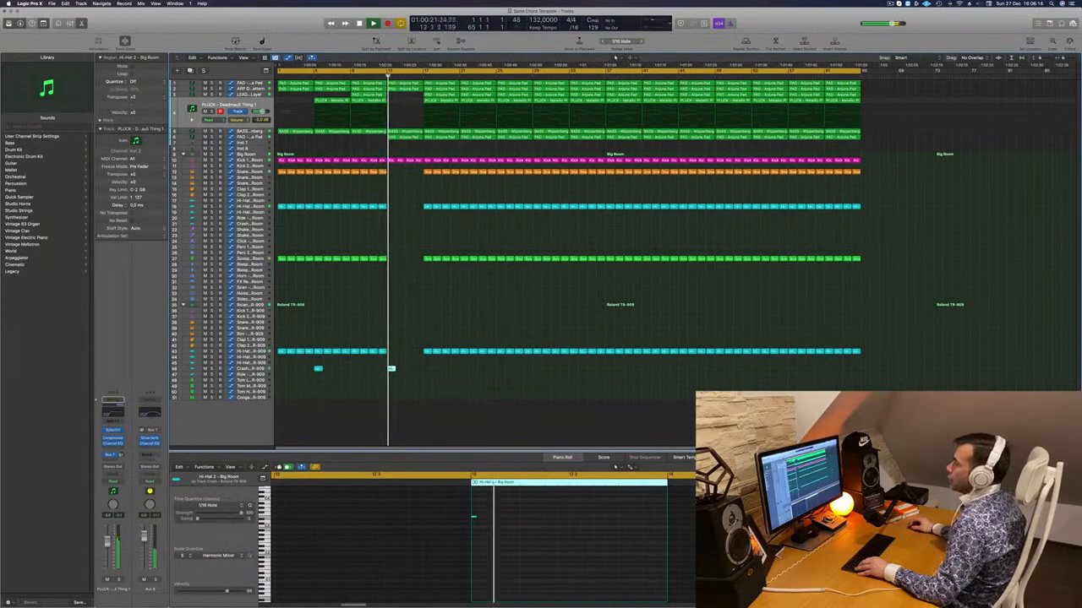
Shape the BASS - Wippenberg cutoff automation into a rise from bar 9 to bar 13 and replay the passage.
{"action": "left_click", "coordinate": [260, 133]}
{"action": "key", "text": "Return"}
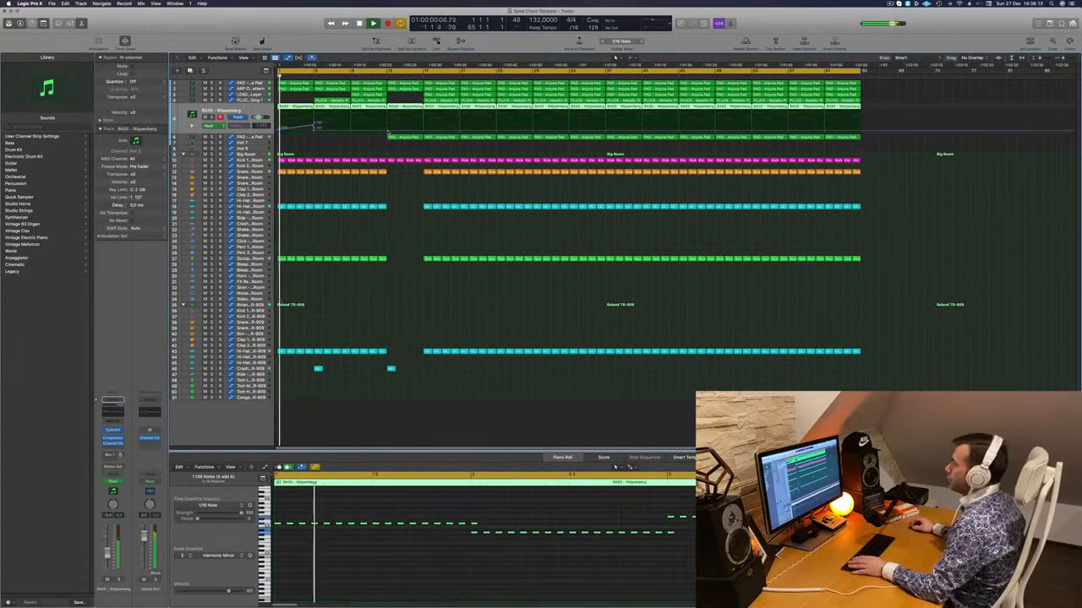
{"action": "left_click", "coordinate": [386, 132]}
{"action": "left_click_drag", "start_coordinate": [386, 131], "coordinate": [352, 129]}
{"action": "left_click", "coordinate": [351, 128]}
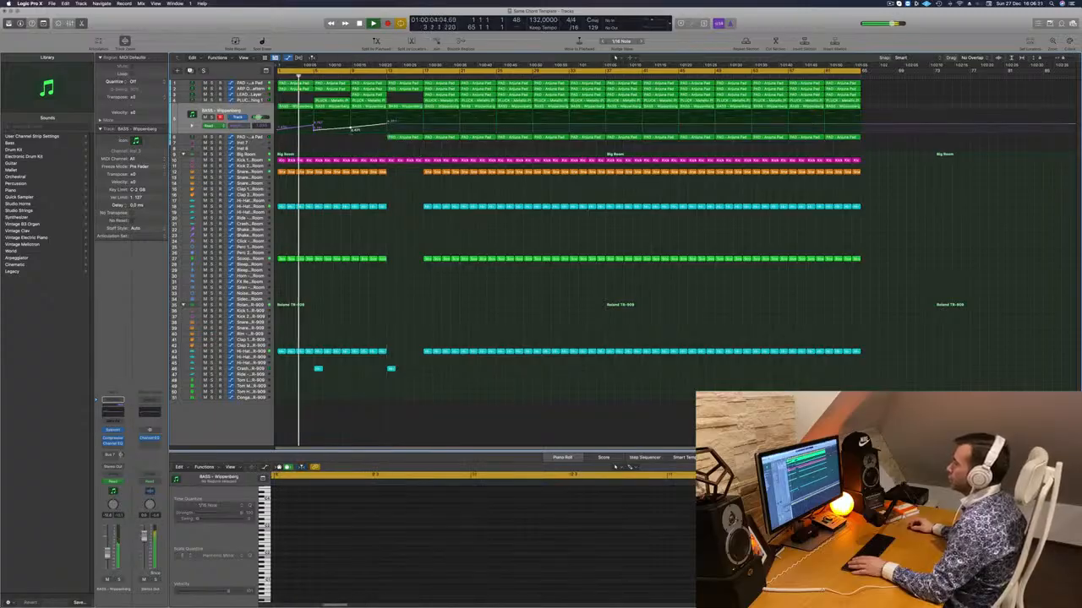
{"action": "left_click", "coordinate": [377, 77]}
Add a cutoff rise from bar 9 to bar 13 on the PAD - Anjuna Pad track and a cutoff drop at bar 13 on the bass.
{"action": "left_click", "coordinate": [258, 83]}
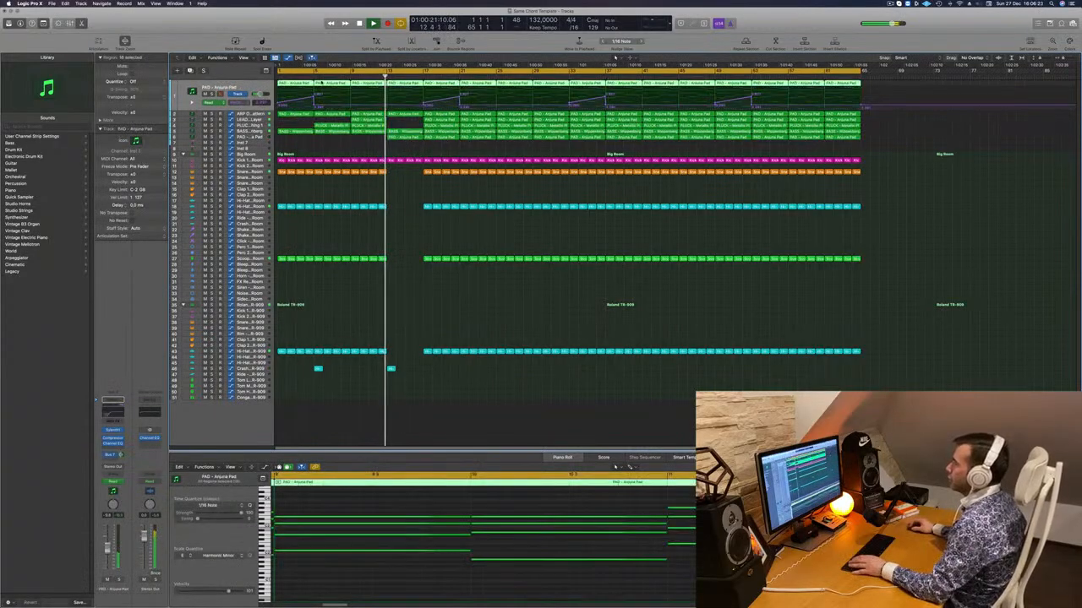
{"action": "left_click", "coordinate": [349, 77]}
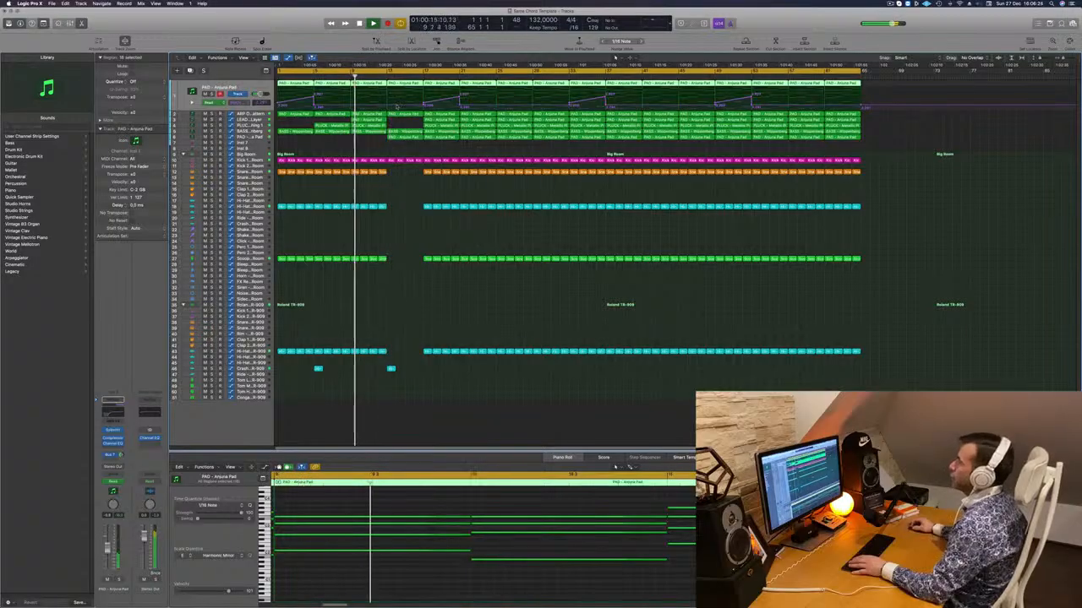
{"action": "left_click", "coordinate": [389, 107]}
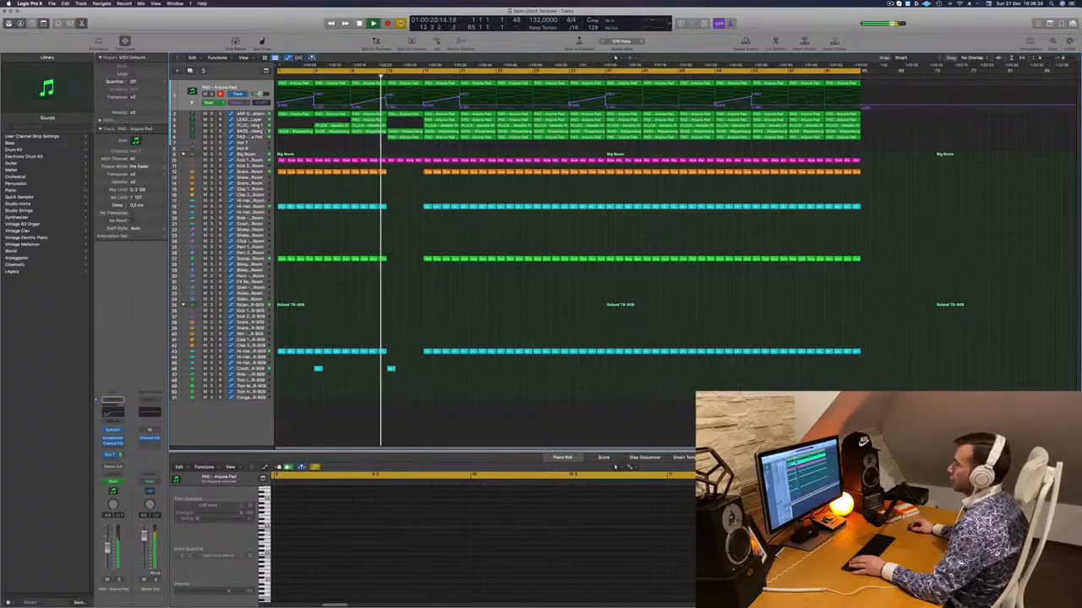
{"action": "left_click", "coordinate": [251, 131]}
{"action": "left_click", "coordinate": [389, 125]}
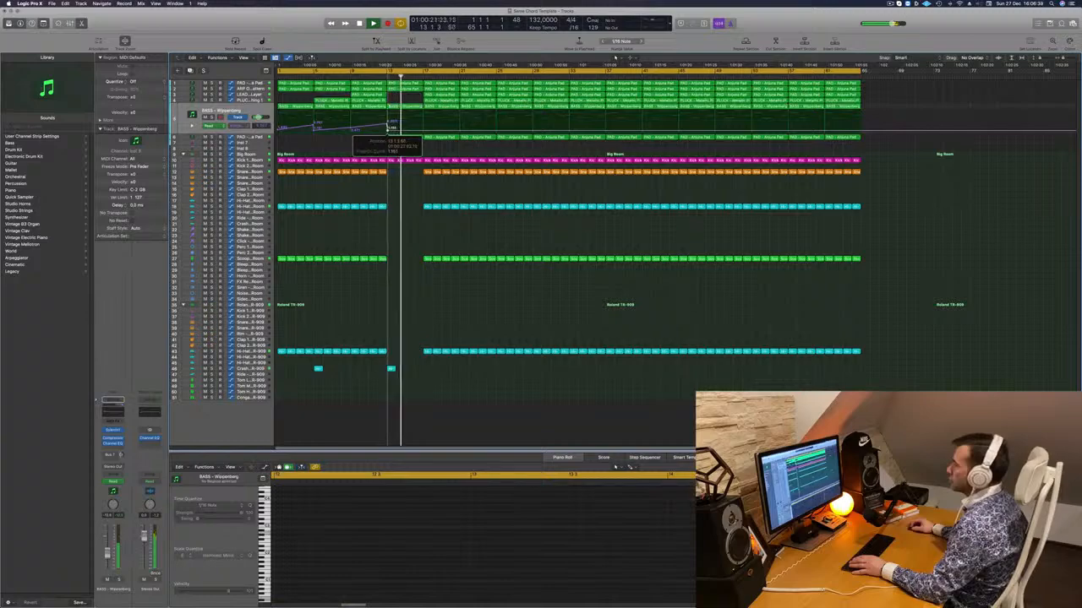
Delete the lead and pluck regions at bar 17 and the ARP OnePattern regions at bars 13 and 17.
{"action": "left_click", "coordinate": [440, 94]}
{"action": "left_click", "coordinate": [441, 101], "text": "shift"}
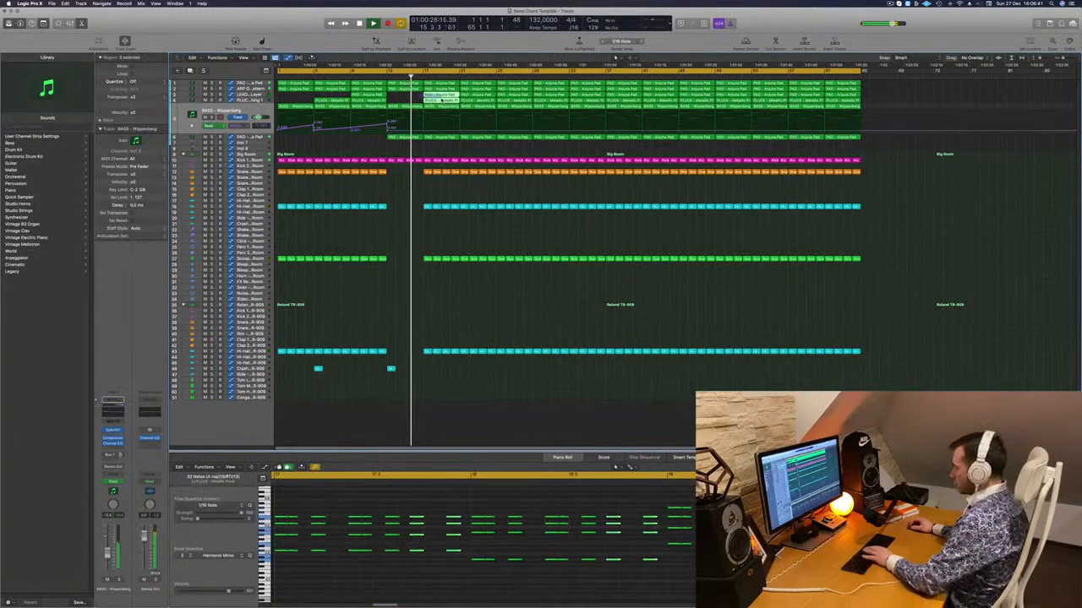
{"action": "key", "text": "Delete"}
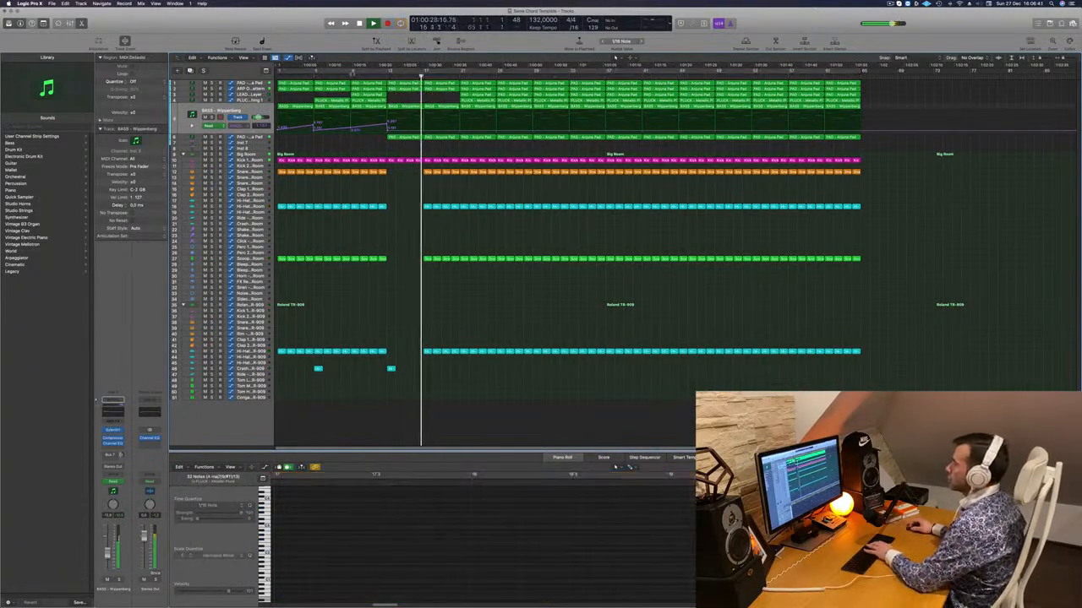
{"action": "left_click", "coordinate": [404, 89]}
{"action": "key", "text": "Delete"}
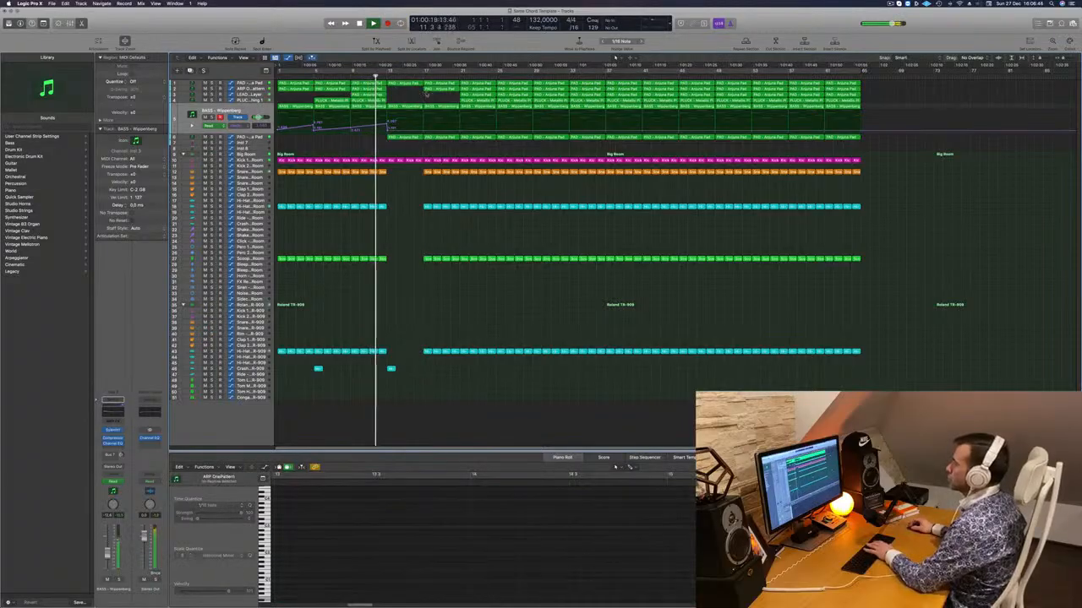
{"action": "left_click", "coordinate": [440, 88]}
{"action": "key", "text": "Delete"}
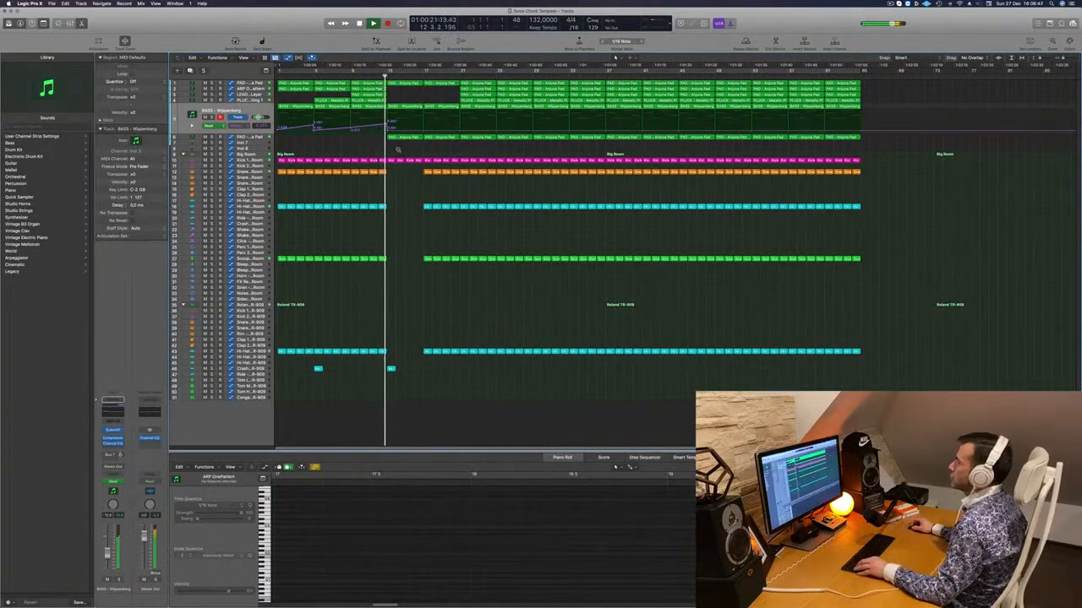
Extend the BASS - Wippenberg cutoff automation with a rise from bar 13 to bar 17 and a drop at bar 17.
{"action": "scroll", "coordinate": [398, 150], "scroll_direction": "down", "scroll_amount": 2}
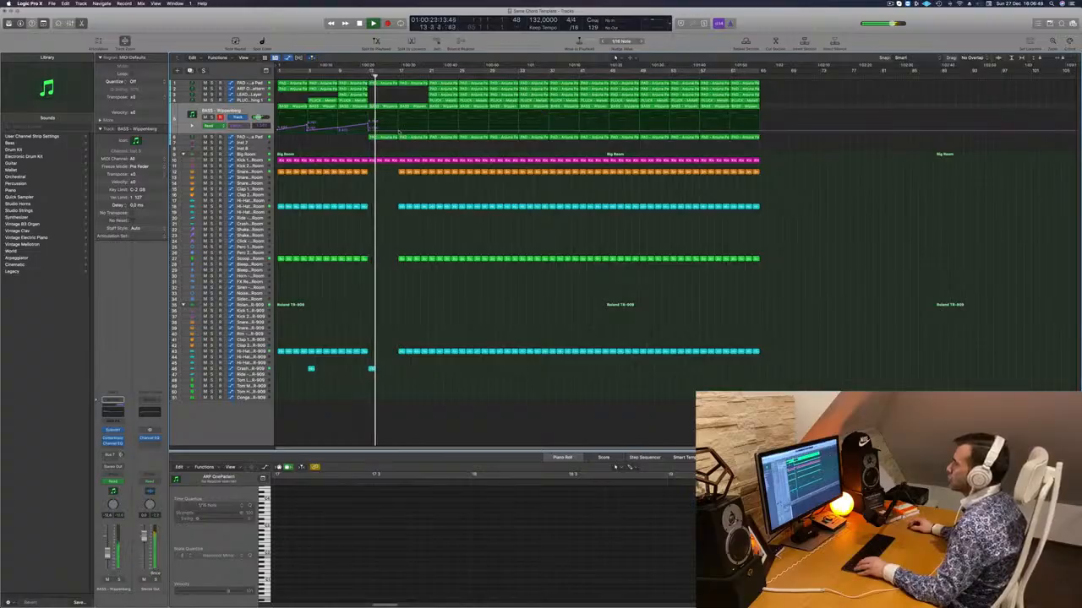
{"action": "left_click_drag", "start_coordinate": [399, 131], "coordinate": [398, 123]}
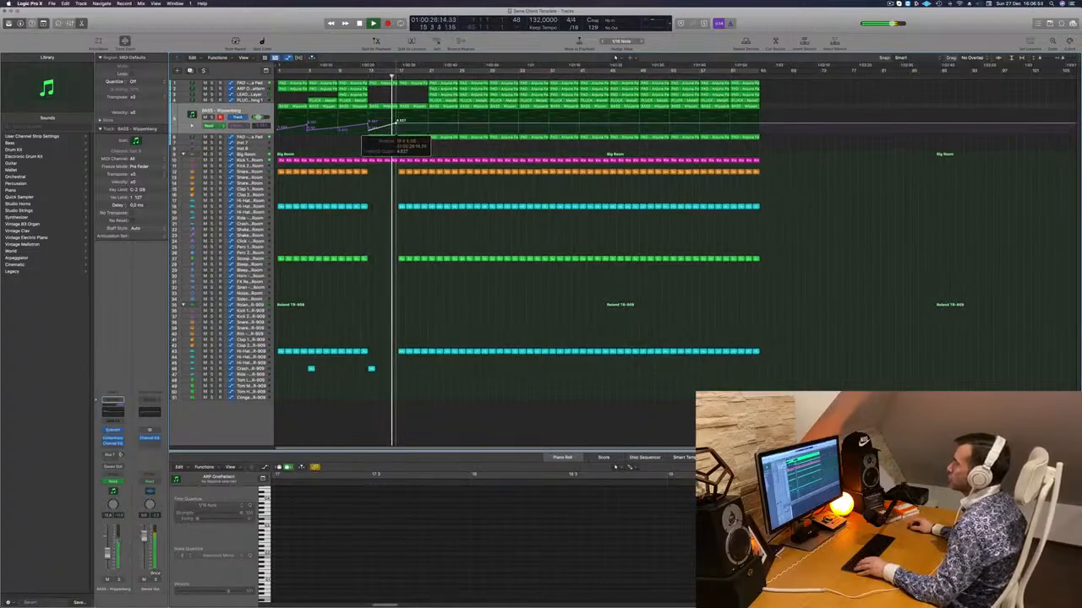
{"action": "left_click_drag", "start_coordinate": [399, 124], "coordinate": [402, 131]}
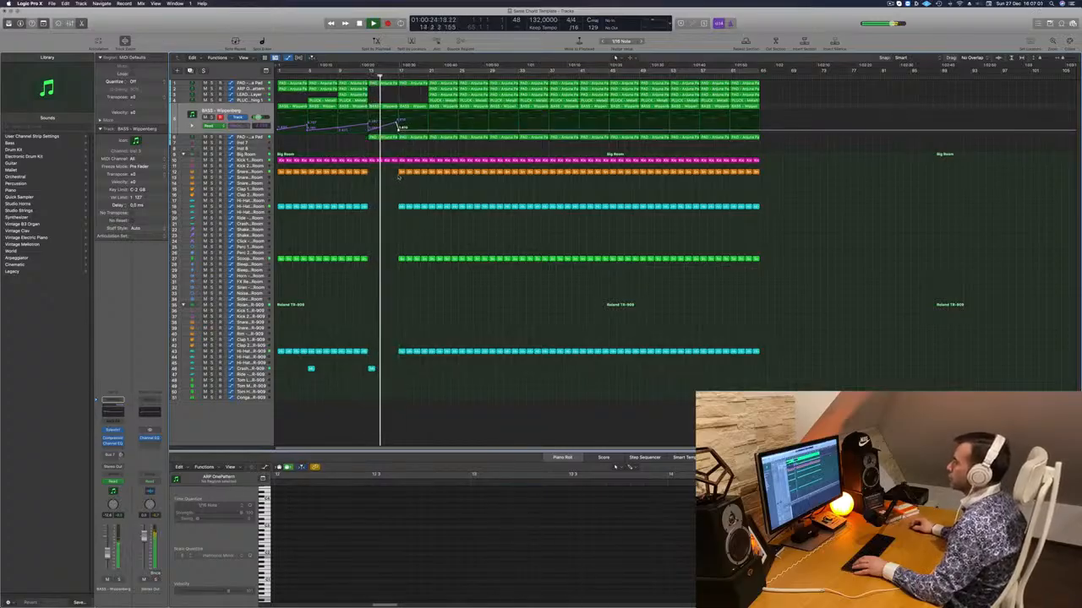
Delete the non-kick drum regions from bars 17 to 20.
{"action": "left_click_drag", "start_coordinate": [391, 172], "coordinate": [411, 254]}
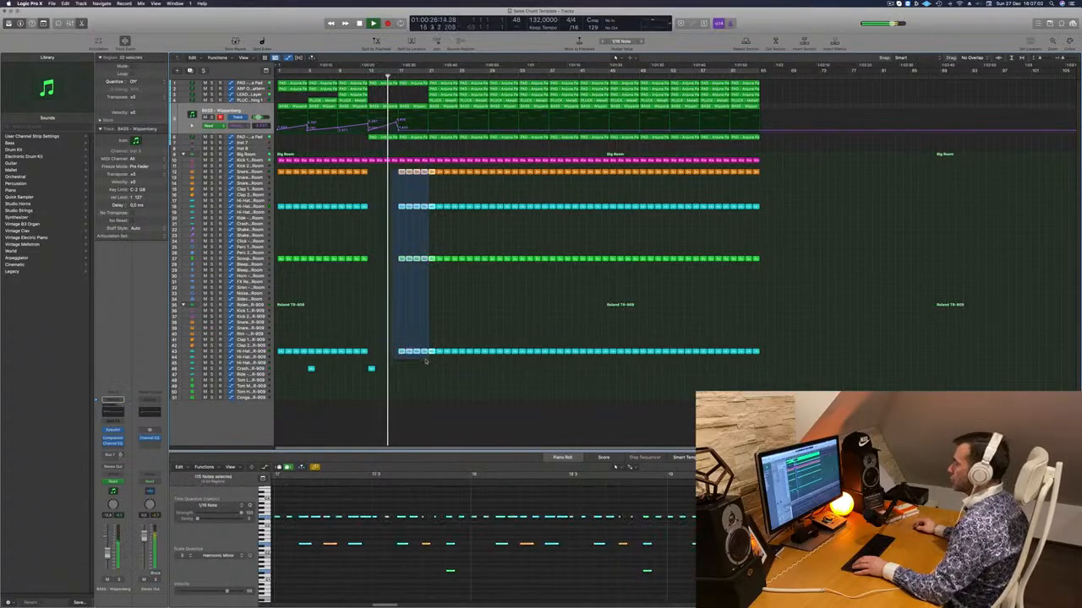
{"action": "key", "text": "Delete"}
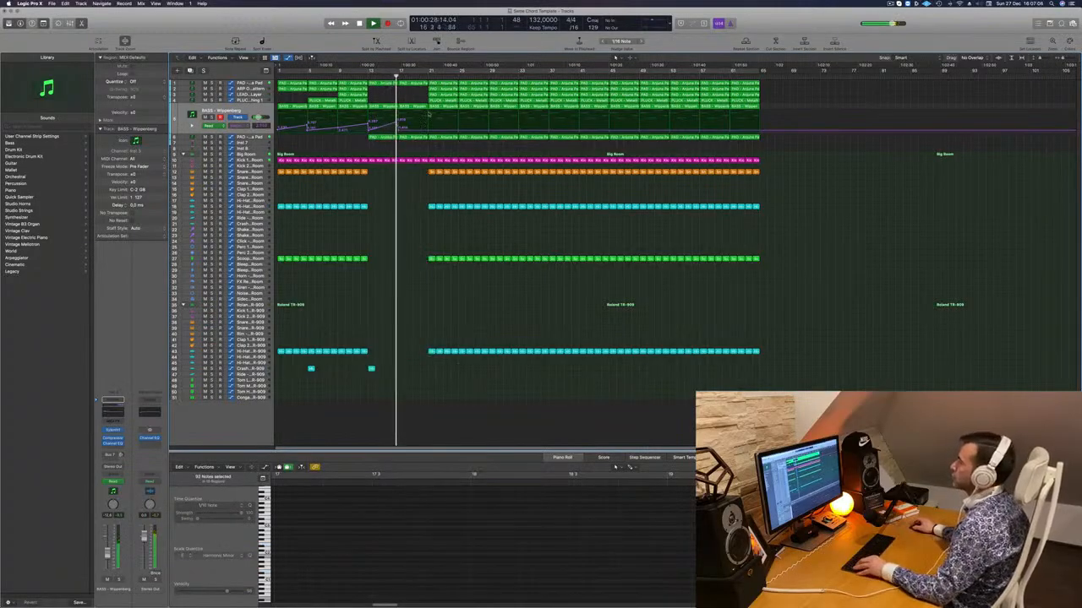
Lower the PAD - Anjuna Pad cutoff automation point at bar 17, where its rise to bar 21 begins, and replay from about bar 12.
{"action": "scroll", "coordinate": [428, 114], "scroll_direction": "up", "scroll_amount": 3}
{"action": "left_click", "coordinate": [252, 84]}
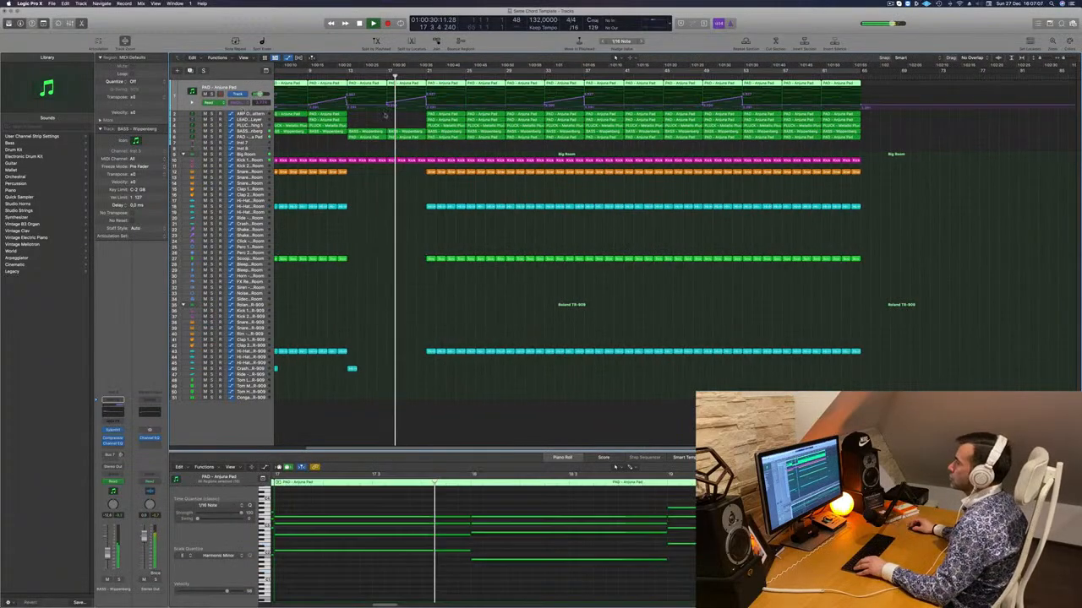
{"action": "left_click", "coordinate": [387, 105]}
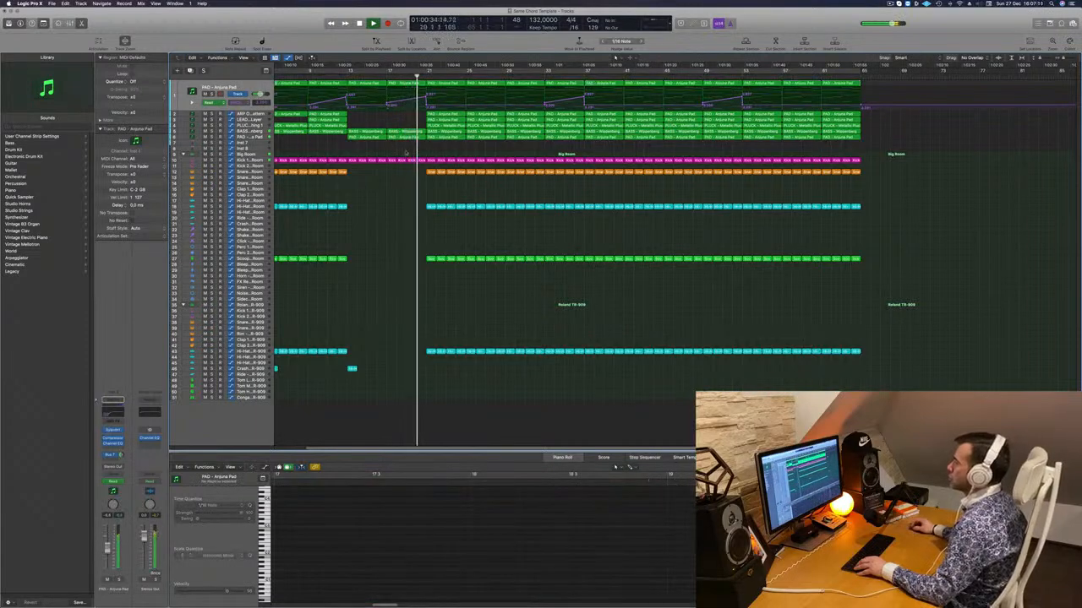
{"action": "left_click", "coordinate": [337, 75]}
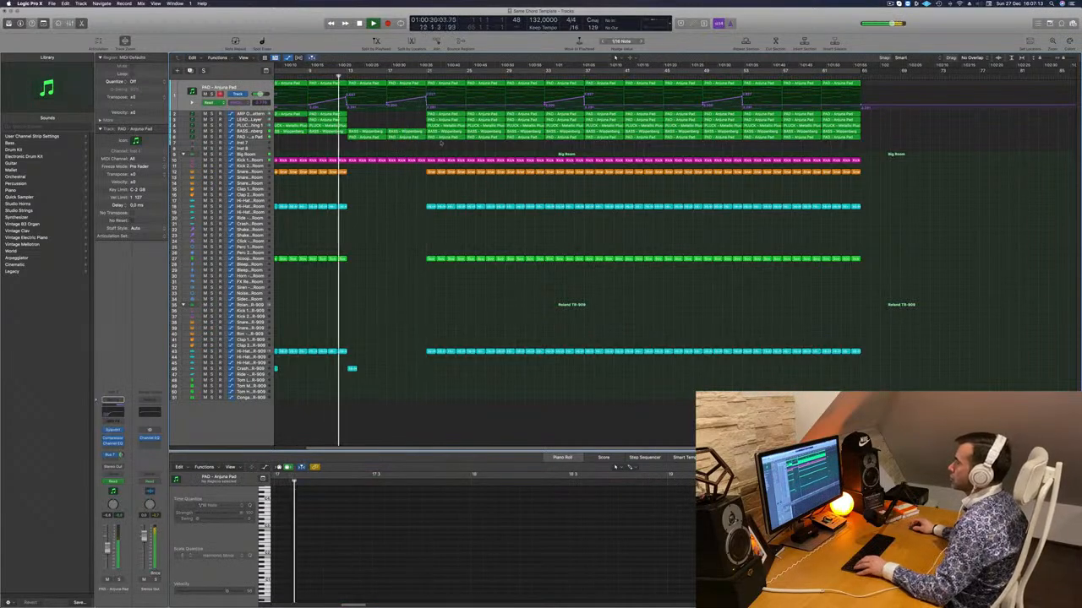
Delete all drum regions from bars 21 to 24, including the kick, and the ARP OnePattern region at bar 21.
{"action": "left_click_drag", "start_coordinate": [431, 156], "coordinate": [461, 375]}
{"action": "key", "text": "Delete"}
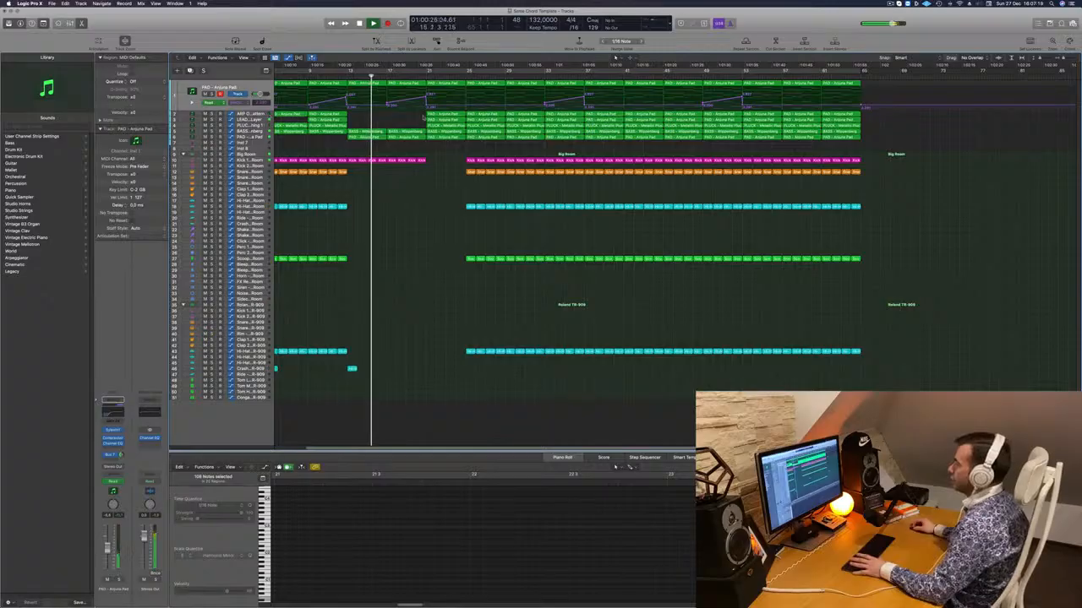
{"action": "left_click", "coordinate": [433, 114]}
{"action": "key", "text": "Delete"}
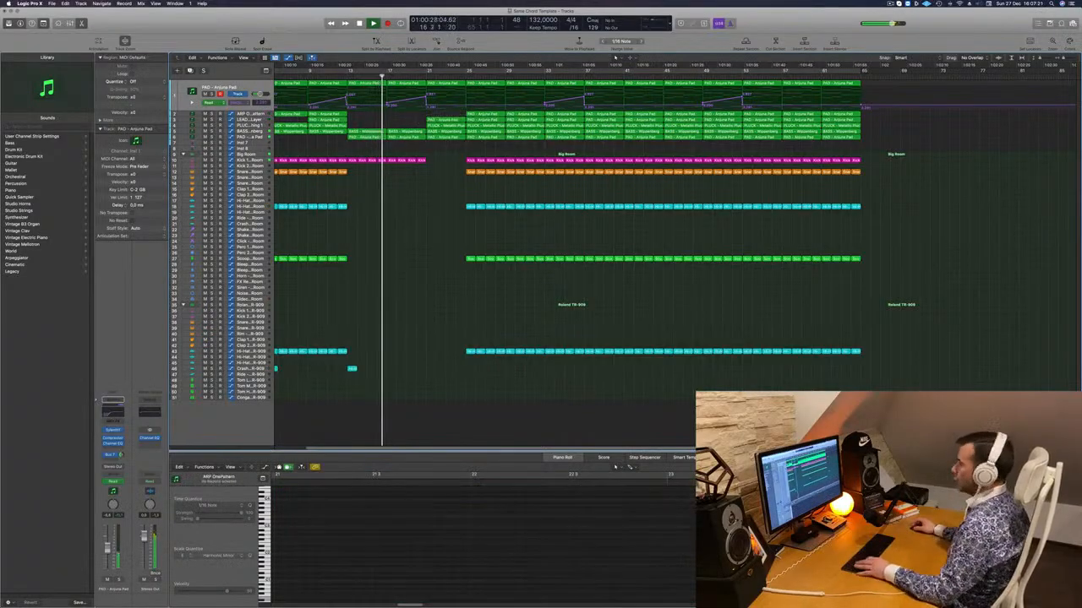
Name all regions in the arrangement after their tracks and clear the selection.
{"action": "key", "text": "super+a"}
{"action": "right_click", "coordinate": [493, 117]}
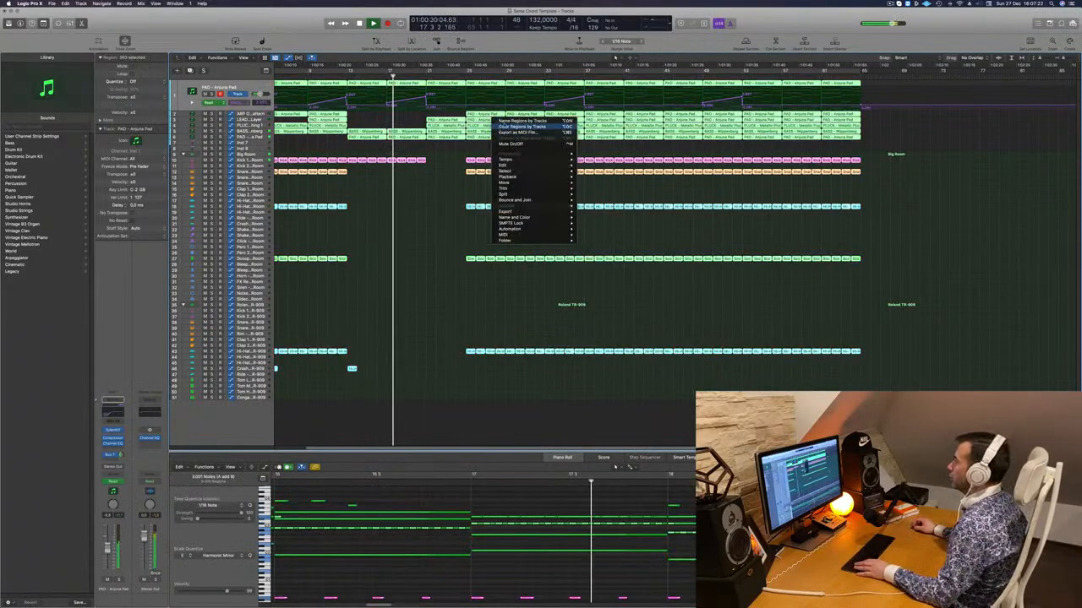
{"action": "left_click", "coordinate": [505, 121]}
{"action": "right_click", "coordinate": [485, 124]}
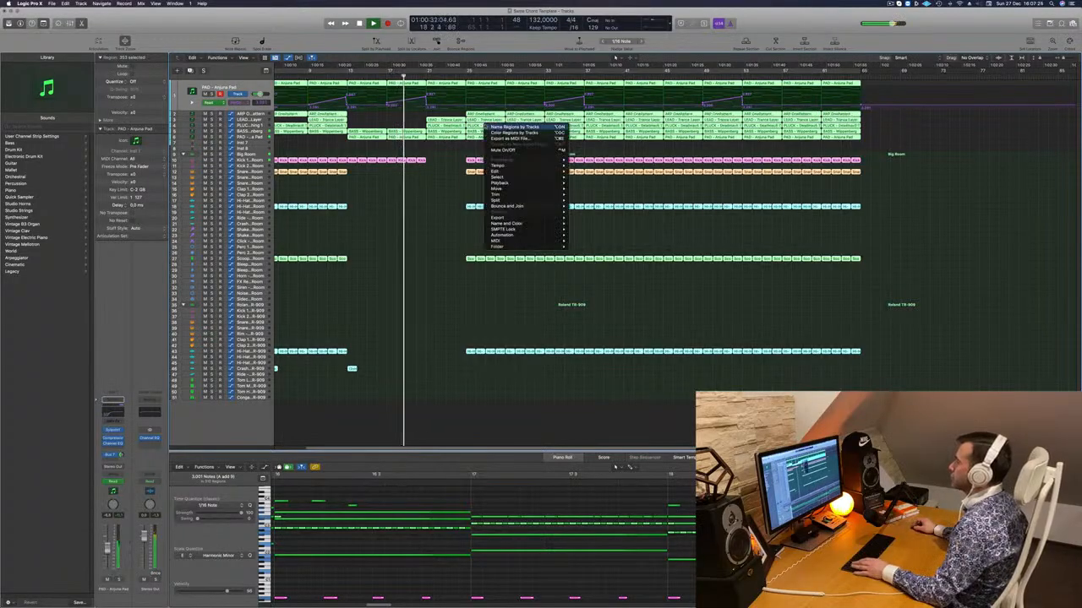
{"action": "right_click", "coordinate": [460, 153]}
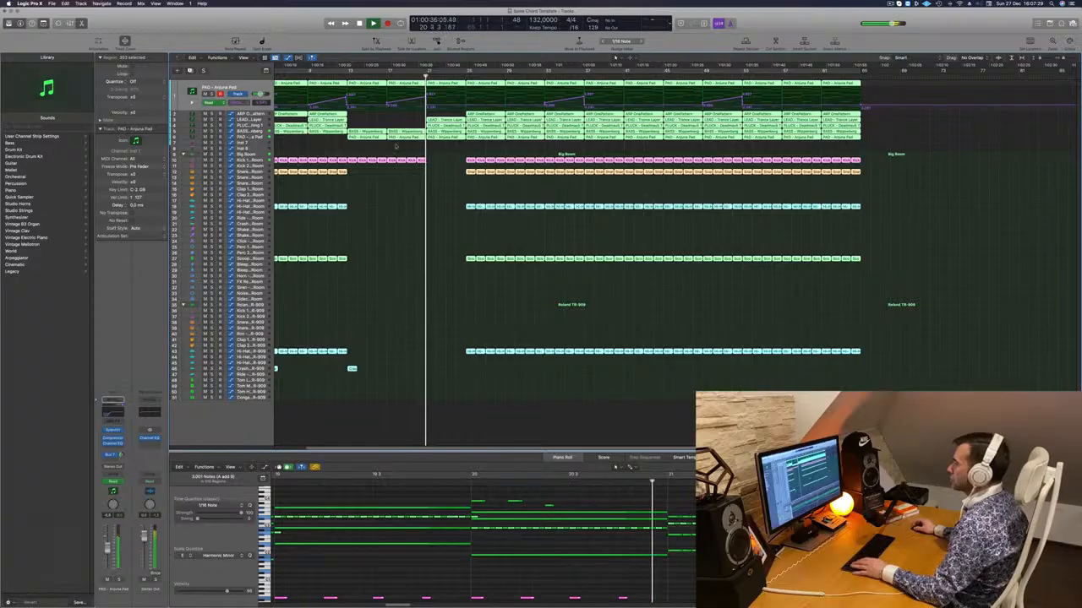
{"action": "left_click", "coordinate": [413, 113]}
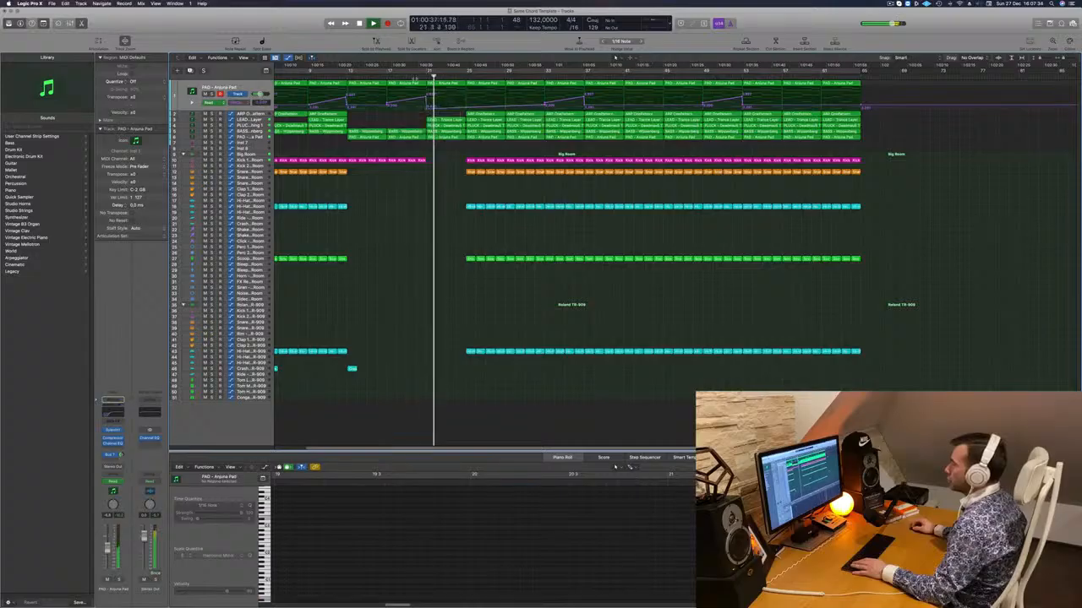
Add a lower cutoff automation point at bar 21 on the BASS - Wippenberg track, making the curve fall from bar 17.
{"action": "left_click", "coordinate": [415, 125]}
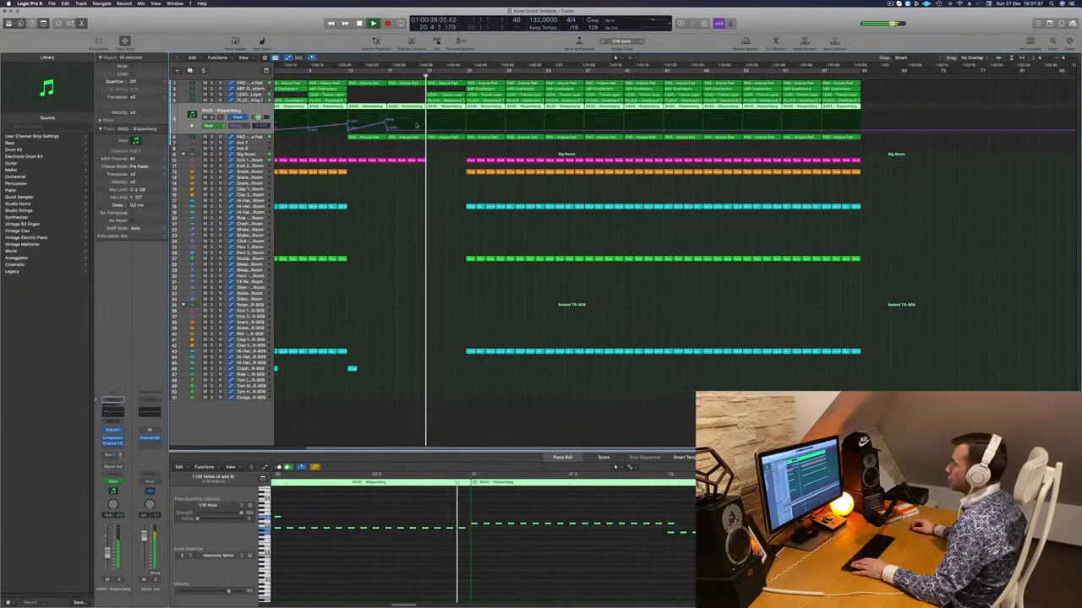
{"action": "left_click", "coordinate": [426, 132]}
{"action": "left_click", "coordinate": [426, 133]}
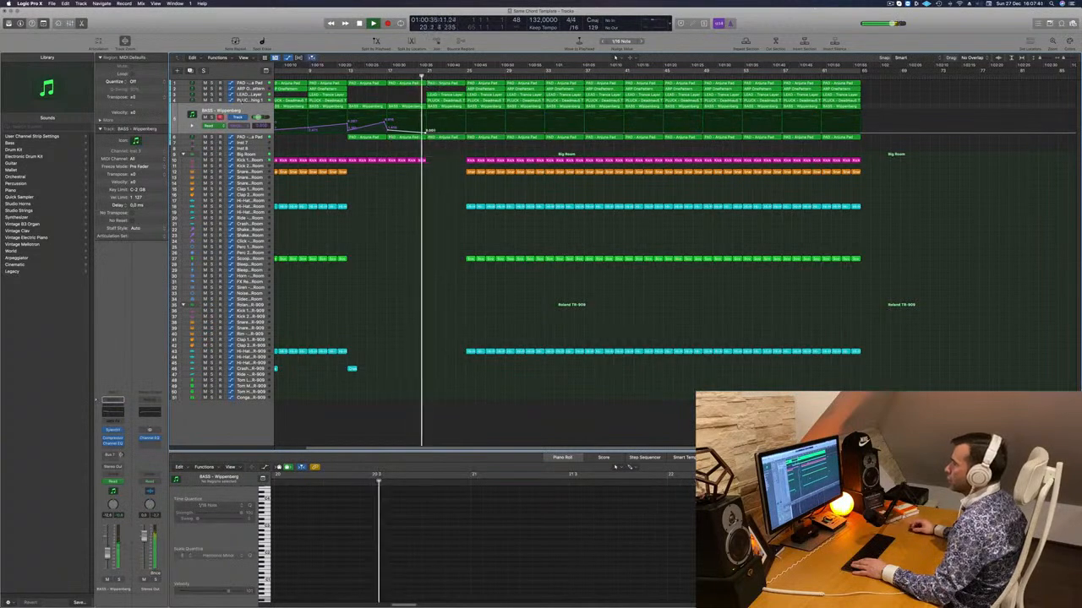
Delete the LEAD - Trance Layer region at bar 21.
{"action": "left_click", "coordinate": [433, 94]}
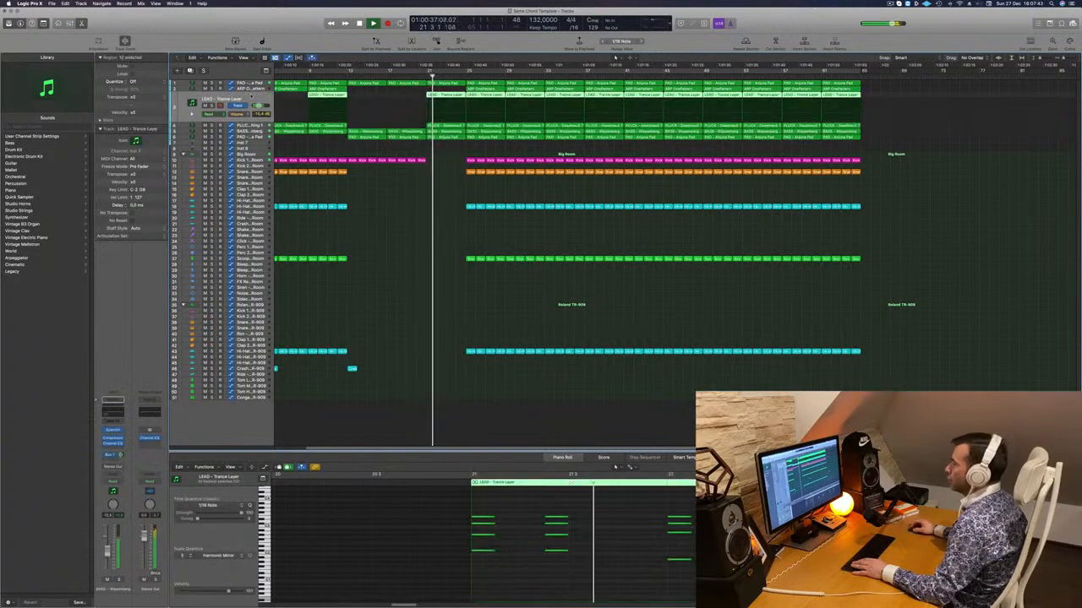
{"action": "left_click", "coordinate": [435, 94]}
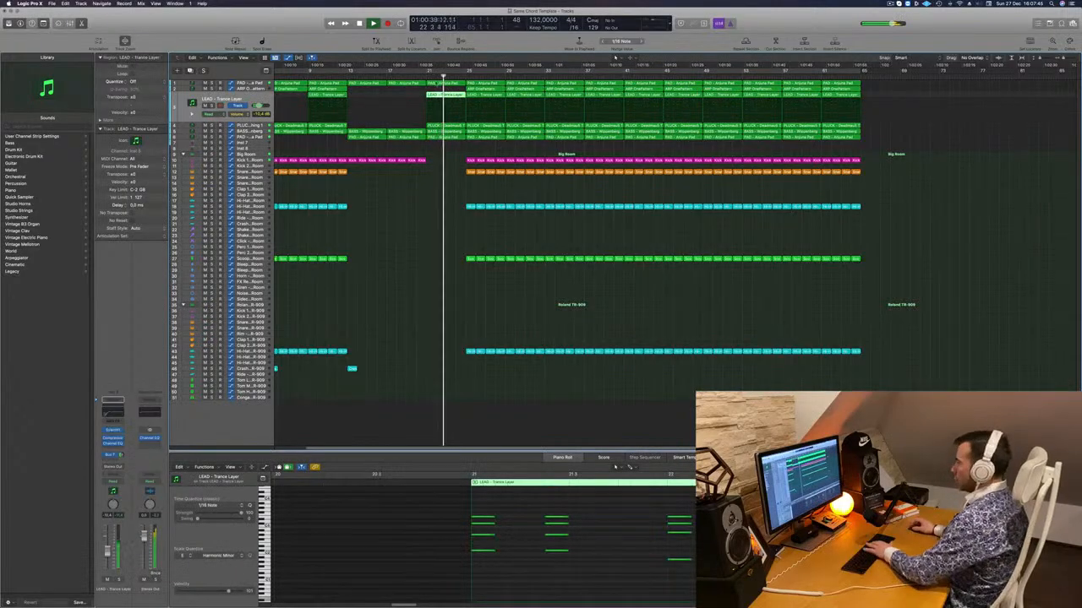
{"action": "key", "text": "Delete"}
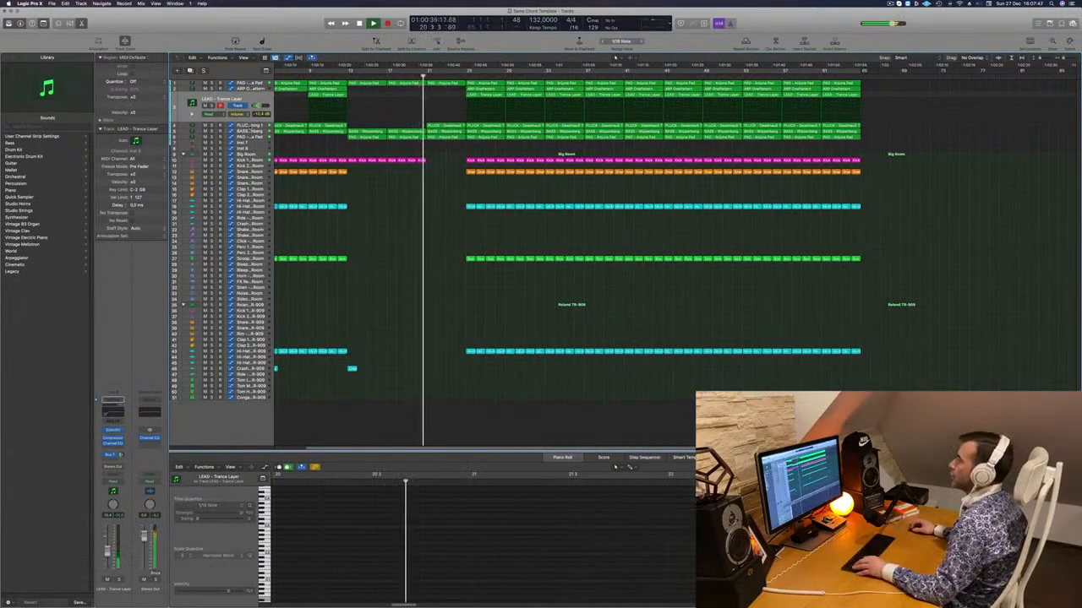
Set the PLUCK - Deadmau5 Thing 1 track's automation to Touch and slightly lower Sylenth1's Filter Control cutoff during playback to expose its automation lane.
{"action": "key", "text": "Down"}
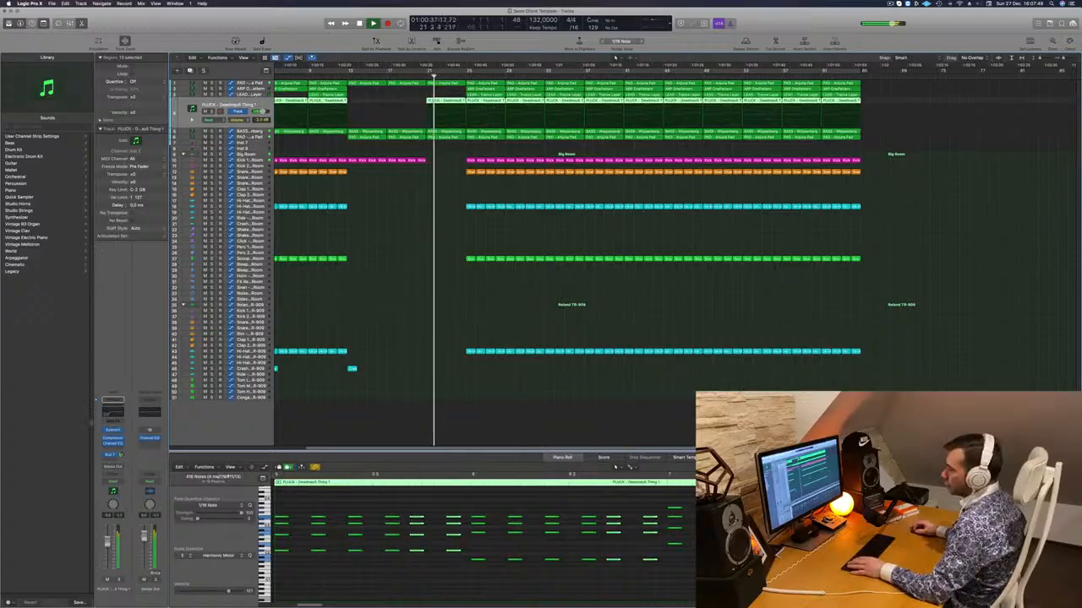
{"action": "left_click", "coordinate": [113, 481]}
{"action": "left_click", "coordinate": [114, 487]}
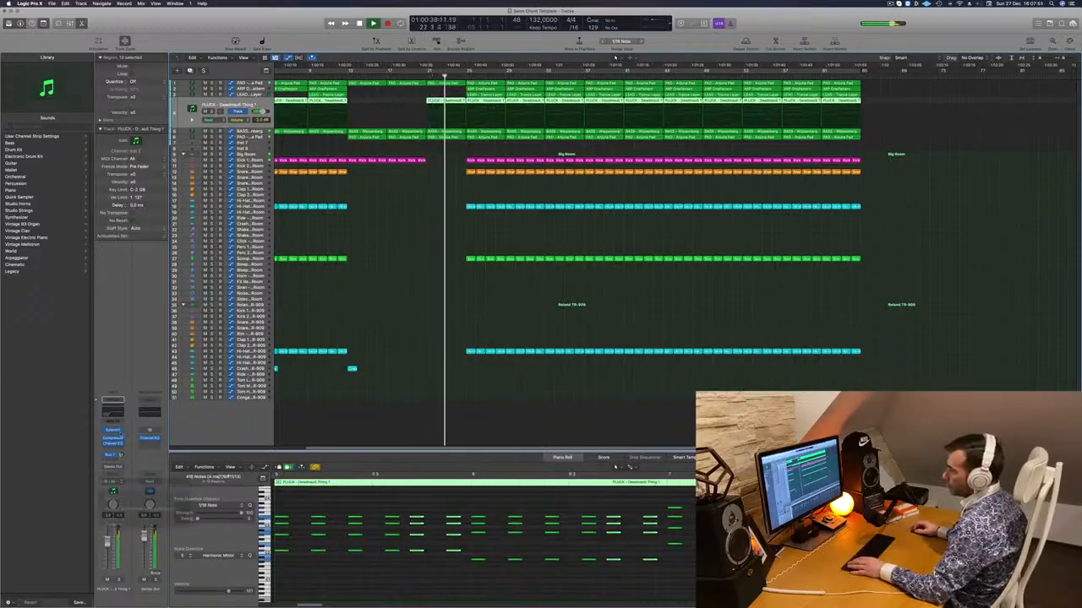
{"action": "left_click", "coordinate": [113, 430]}
{"action": "left_click_drag", "start_coordinate": [565, 156], "coordinate": [697, 167]}
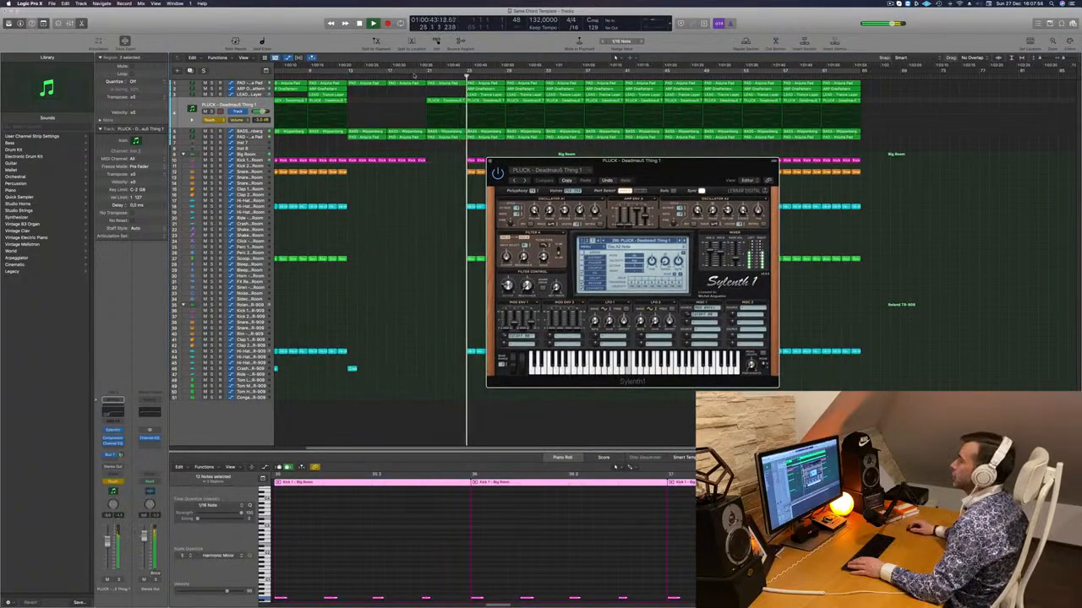
{"action": "left_click", "coordinate": [413, 76]}
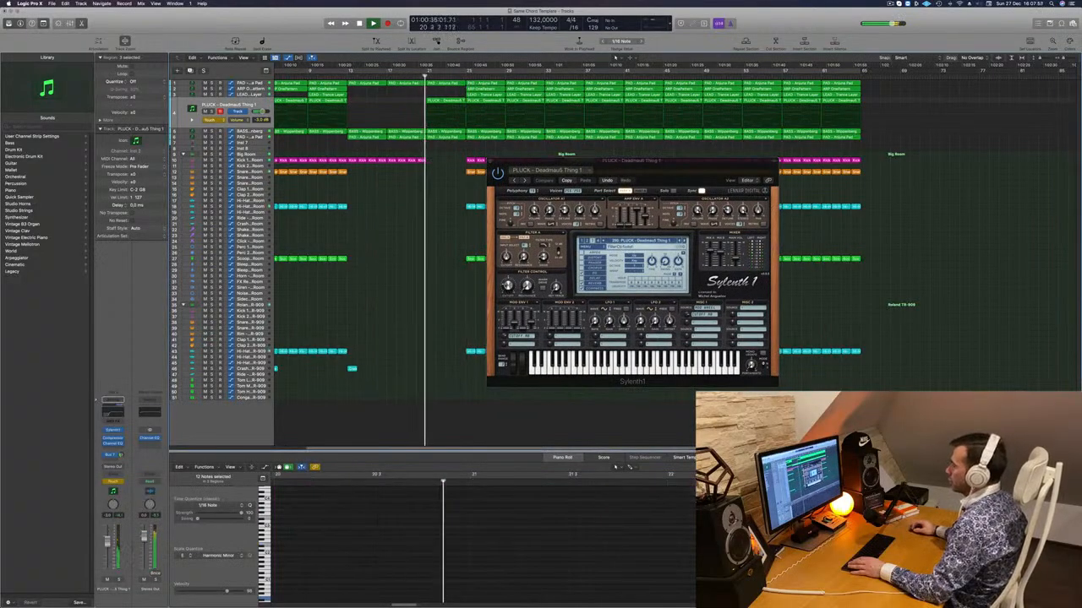
{"action": "left_click_drag", "start_coordinate": [508, 288], "coordinate": [506, 293]}
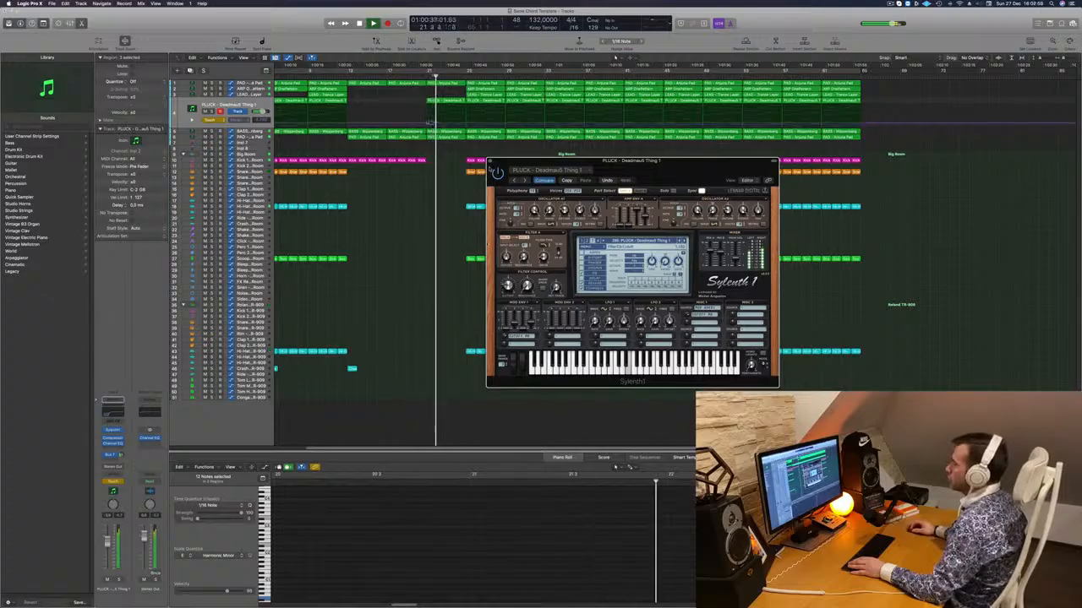
{"action": "left_click", "coordinate": [490, 161]}
Add cutoff automation points on the PLUCK - Deadmau5 Thing 1 track so the curve rises from a lower value at bar 21 to bar 25.
{"action": "key", "text": "space"}
{"action": "key", "text": "space"}
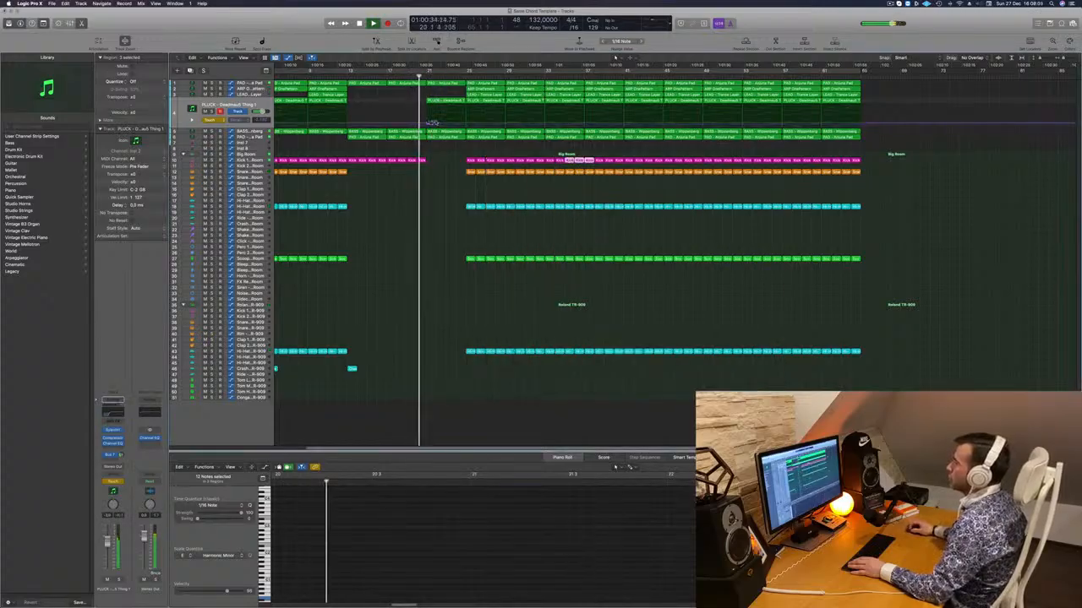
{"action": "left_click", "coordinate": [421, 124]}
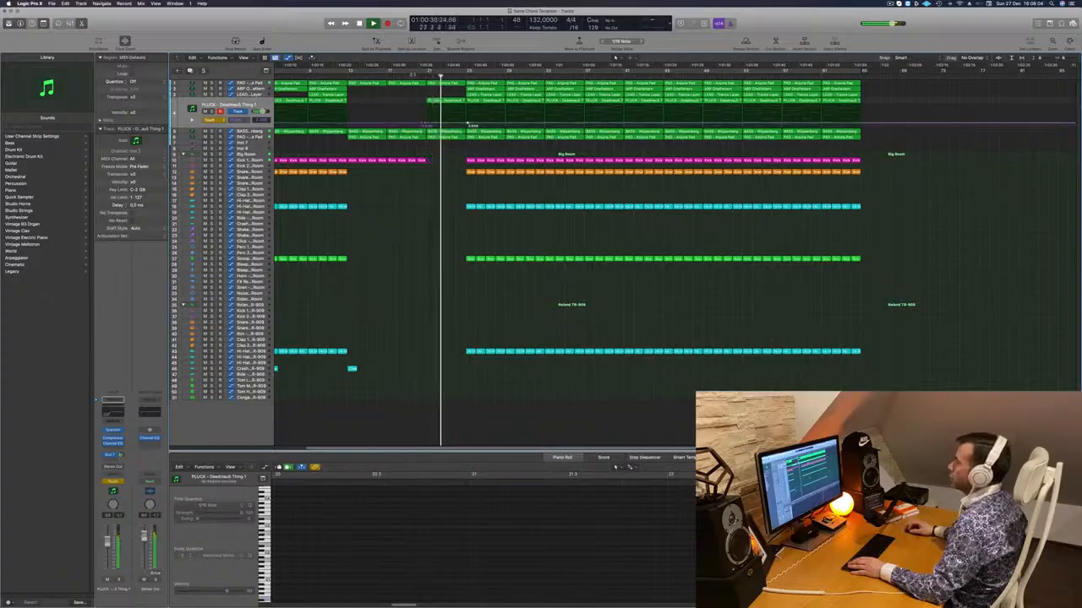
{"action": "key", "text": "space"}
{"action": "key", "text": "space"}
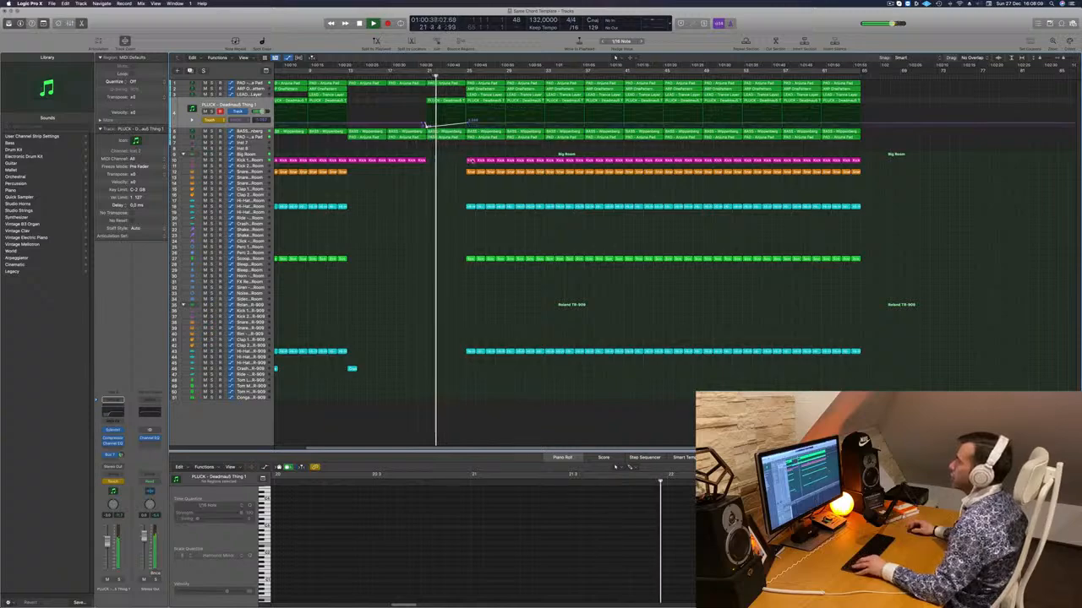
Delete the Big Room drum regions from bars 25 to 28, keeping the Roland TR-909 hi-hat regions.
{"action": "key", "text": "super+Right"}
{"action": "left_click_drag", "start_coordinate": [462, 169], "coordinate": [513, 349]}
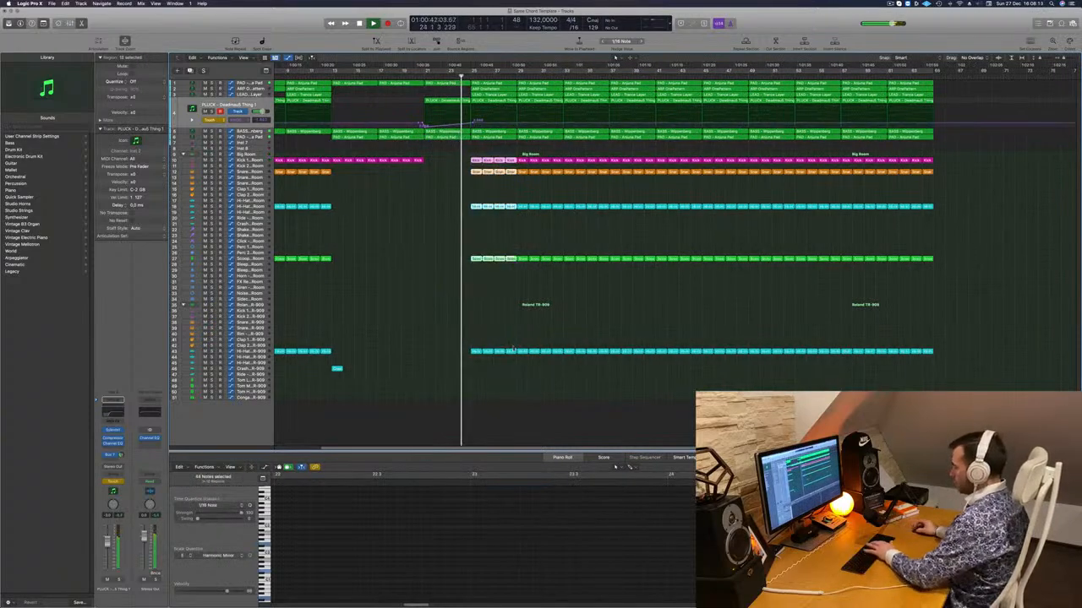
{"action": "key", "text": "Delete"}
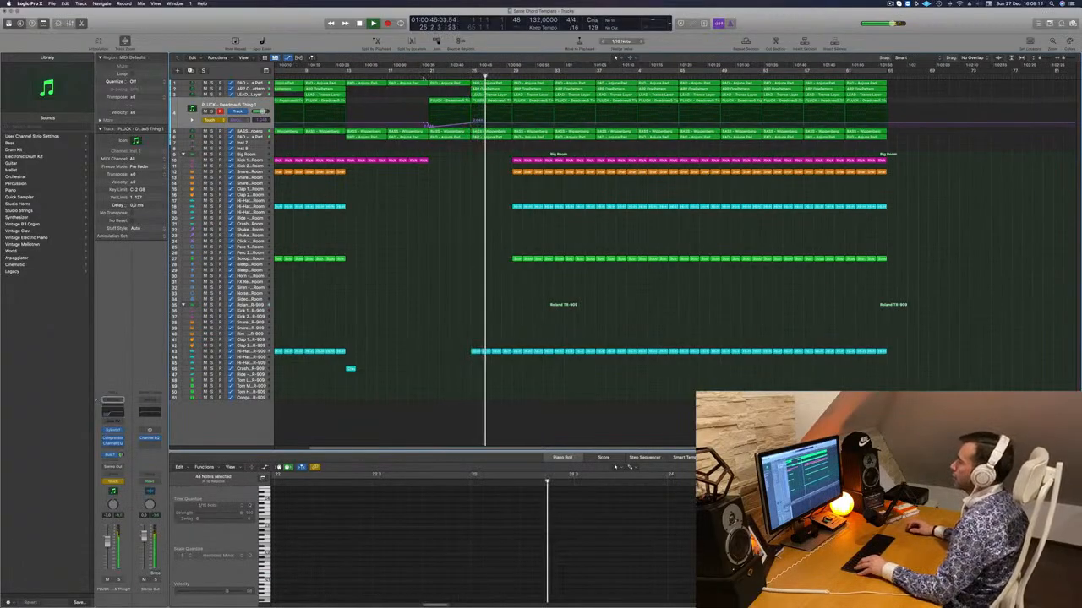
{"action": "key", "text": "super+Right"}
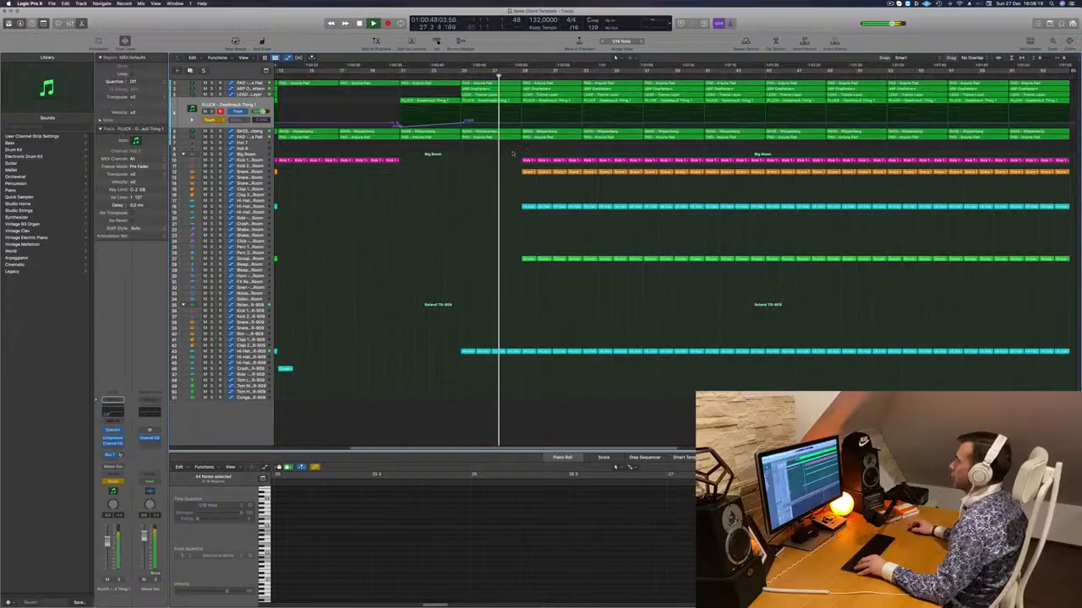
{"action": "key", "text": "super+Left"}
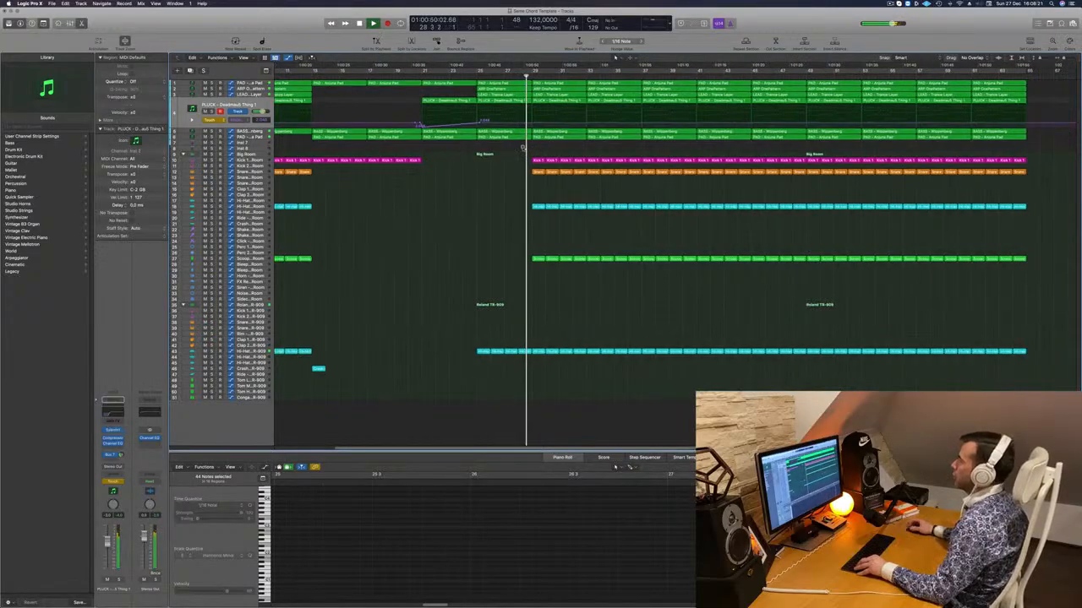
{"action": "key", "text": "super+Left"}
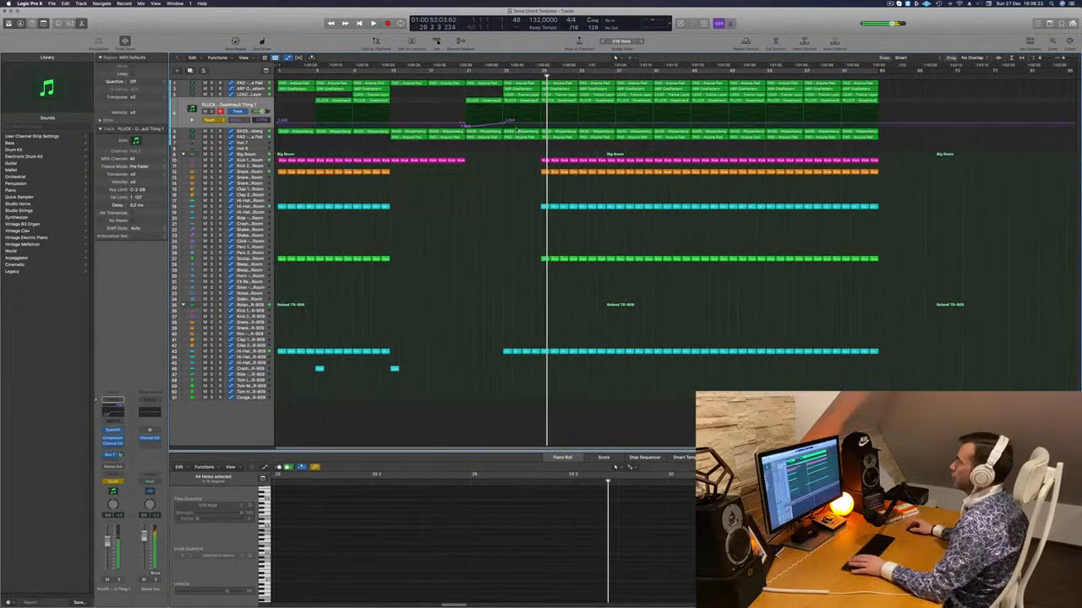
{"action": "key", "text": "super+Left"}
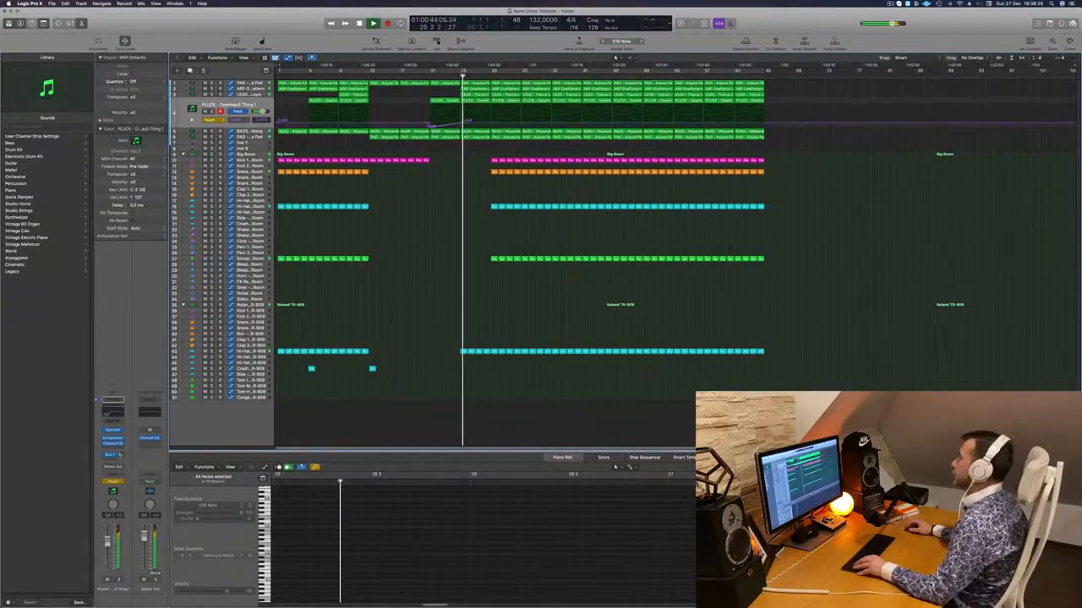